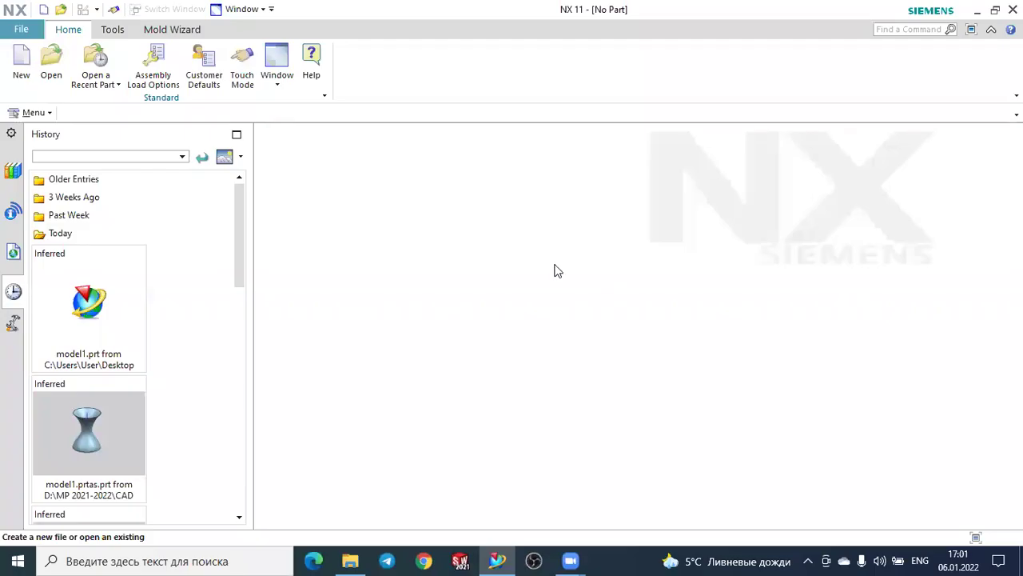
- Create a new part, model1.prt, from the Model template
{"action": "left_click", "coordinate": [16, 63]}
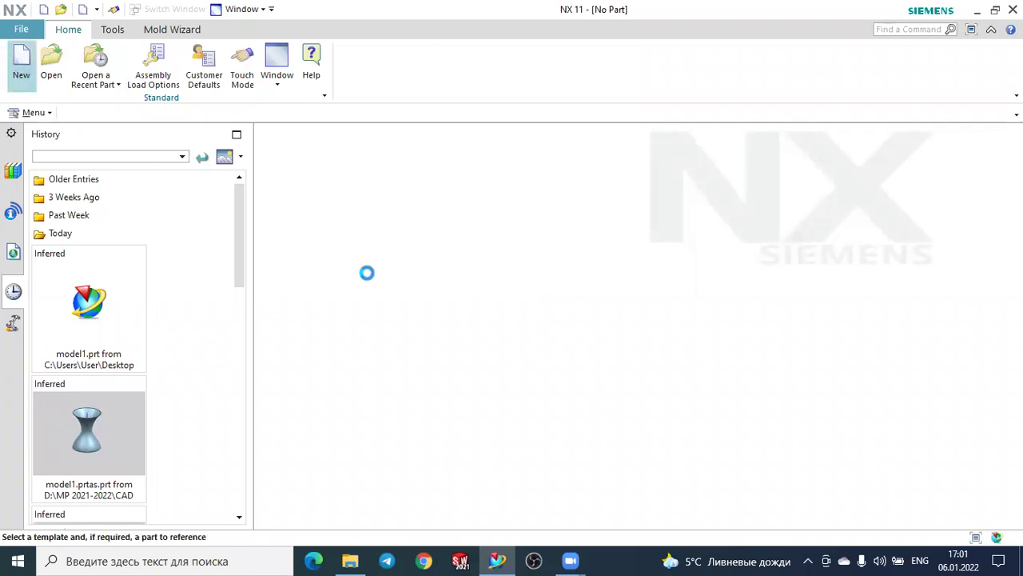
{"action": "left_click", "coordinate": [797, 496]}
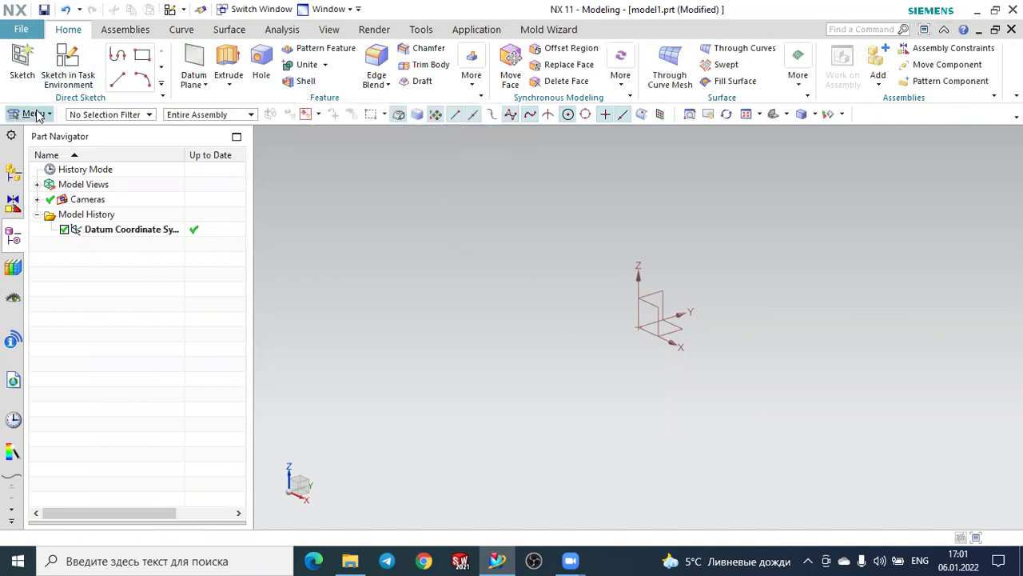
{"action": "left_click", "coordinate": [32, 114]}
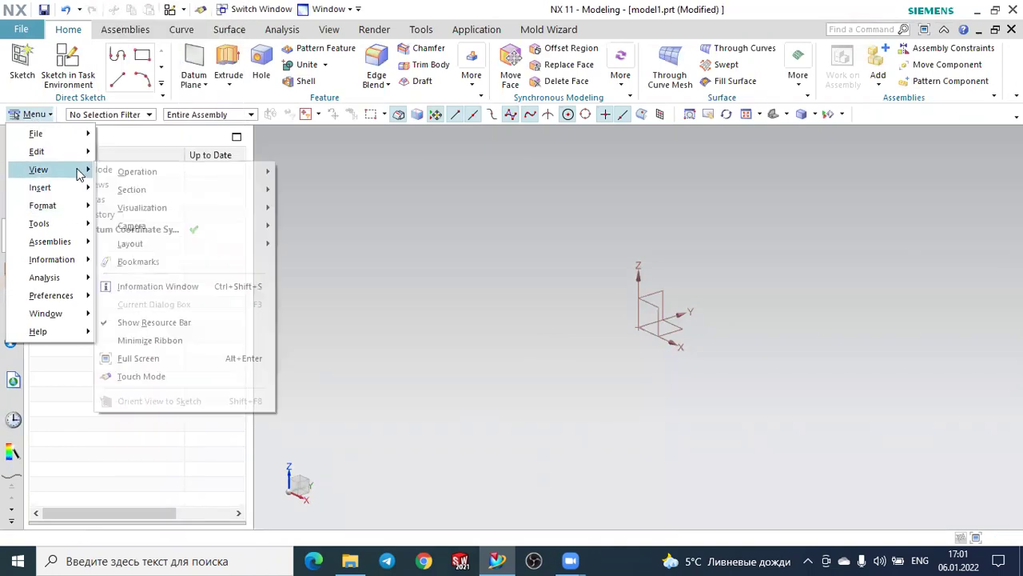
{"action": "mouse_move", "coordinate": [40, 187]}
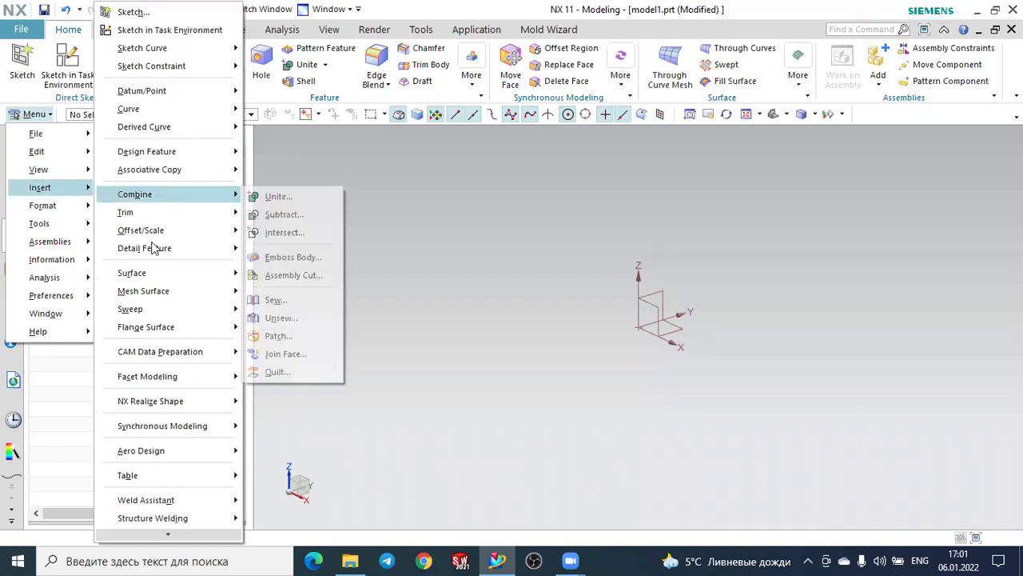
{"action": "mouse_move", "coordinate": [130, 308]}
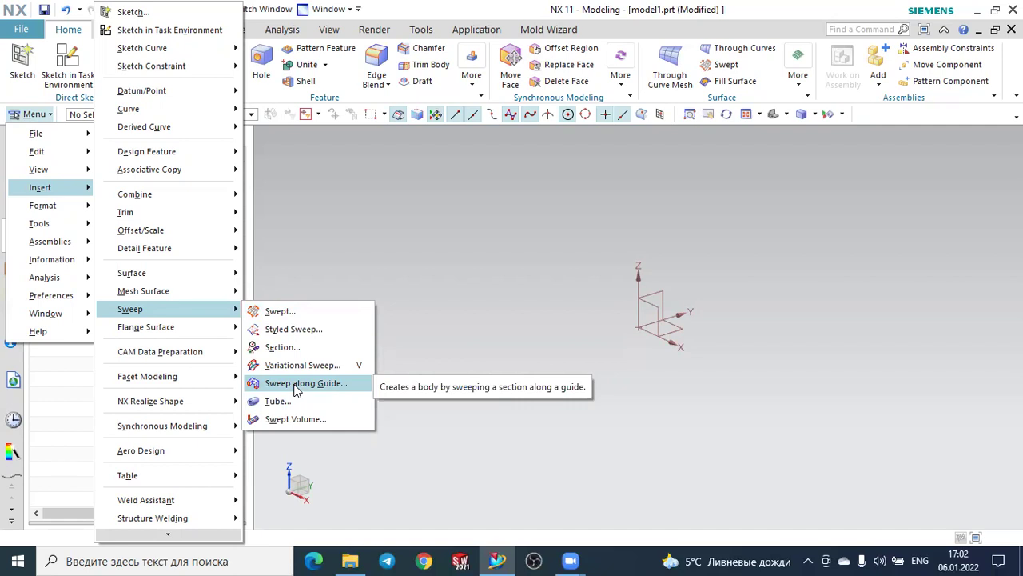
{"action": "left_click", "coordinate": [358, 225]}
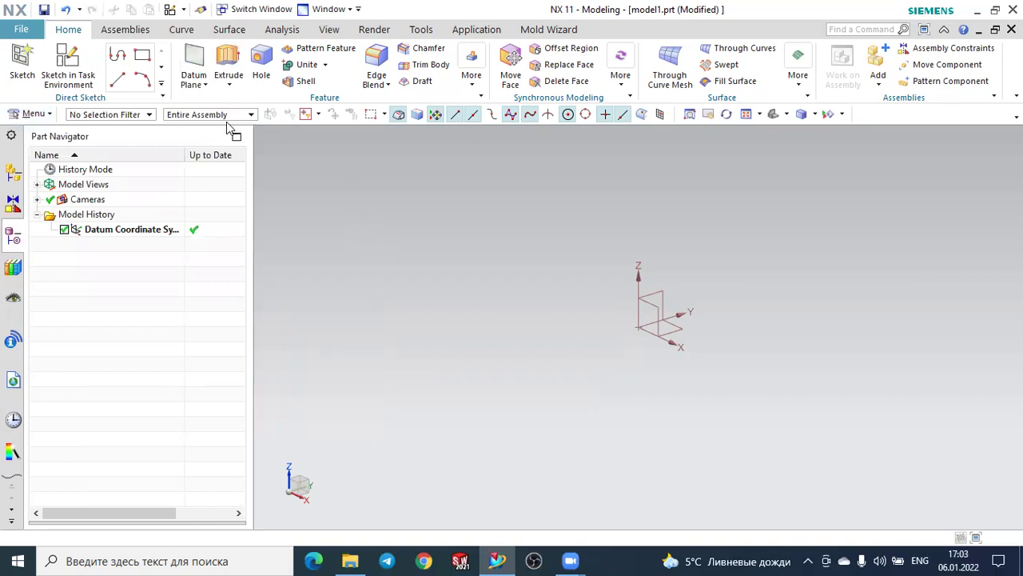
- Create a sketch of type On Plane, placed on the datum's YZ plane
{"action": "left_click", "coordinate": [22, 60]}
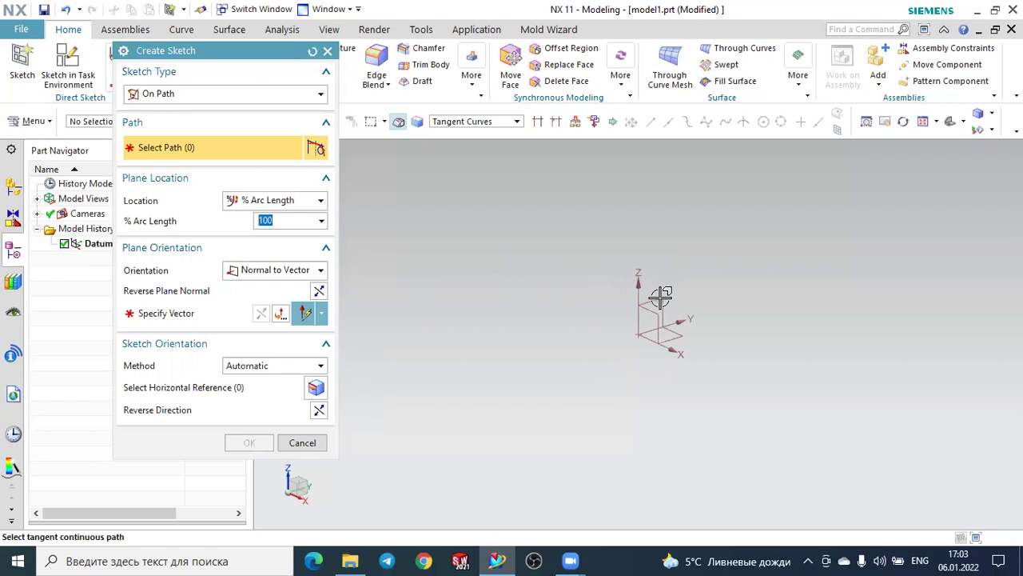
{"action": "left_click", "coordinate": [192, 98]}
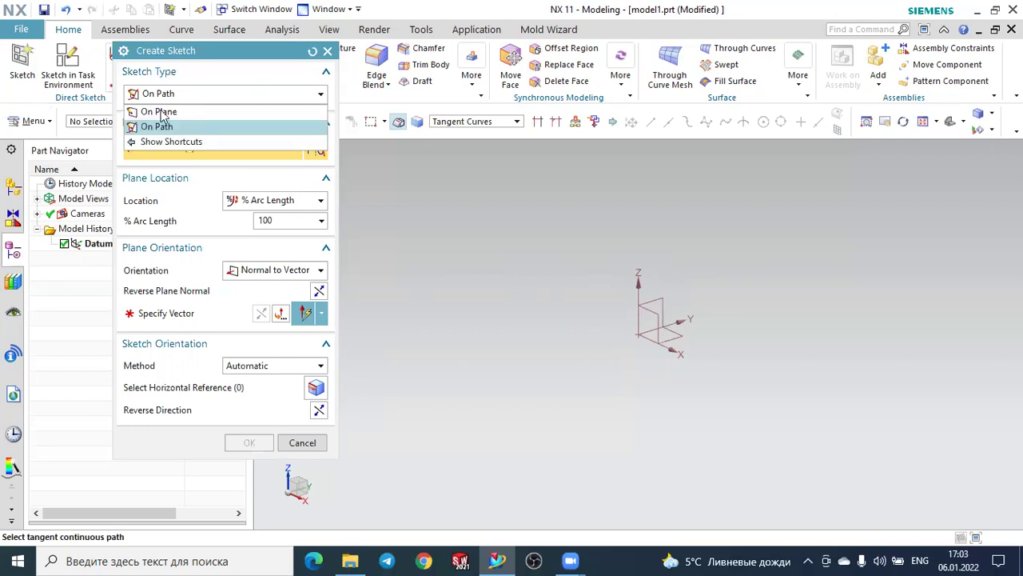
{"action": "left_click", "coordinate": [160, 110]}
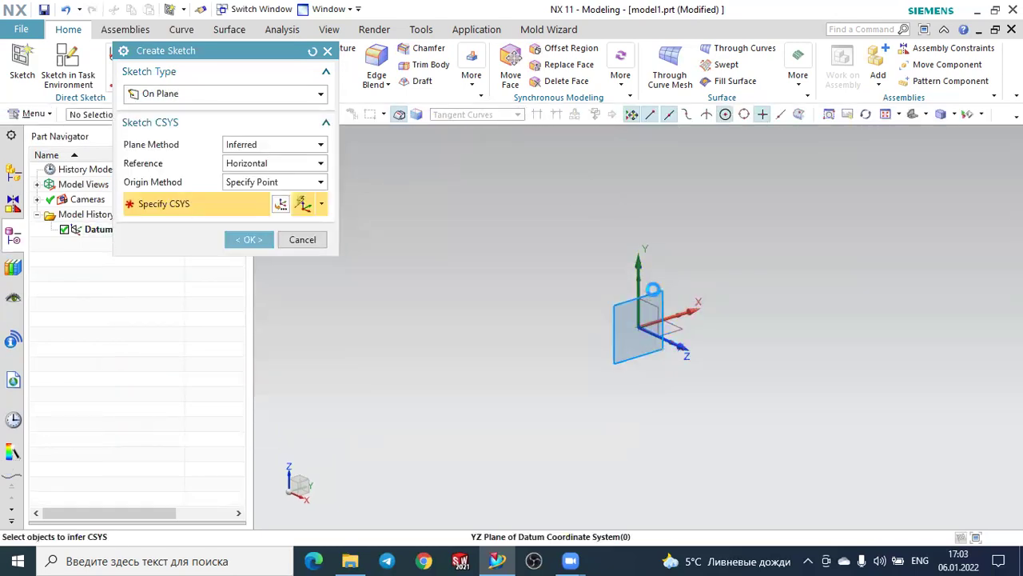
{"action": "left_click", "coordinate": [651, 287]}
{"action": "left_click", "coordinate": [263, 243]}
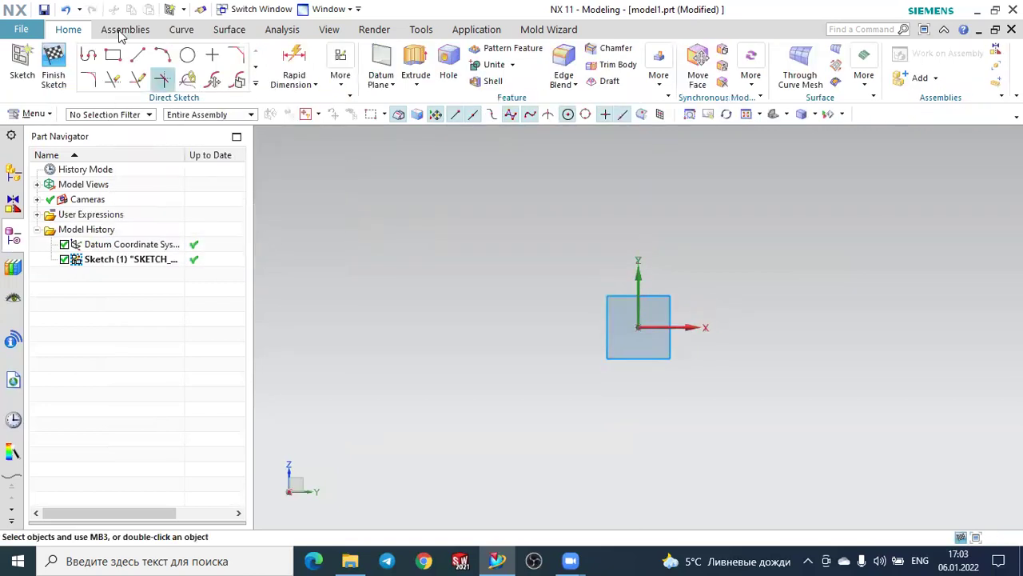
- Draw a three-point arc of radius 145.9 through the origin area and finish the sketch
{"action": "left_click", "coordinate": [160, 54]}
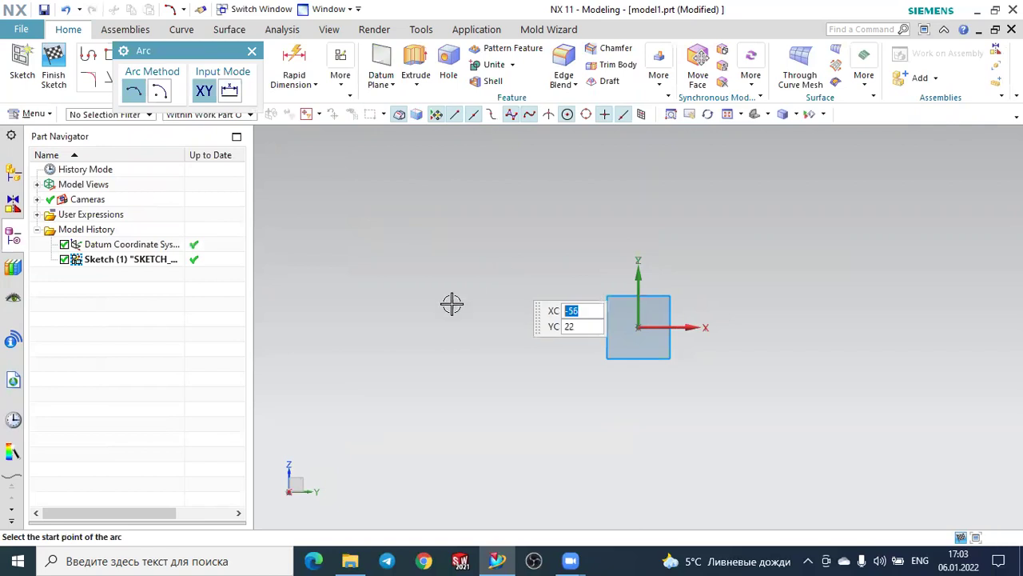
{"action": "left_click", "coordinate": [397, 328]}
{"action": "left_click", "coordinate": [823, 303]}
{"action": "left_click", "coordinate": [709, 251]}
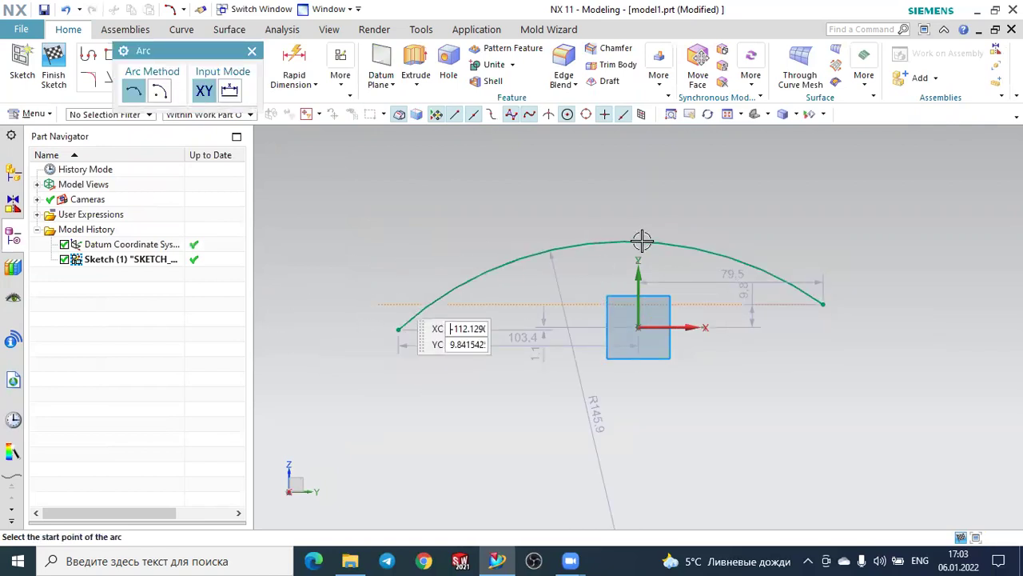
{"action": "left_click", "coordinate": [252, 52]}
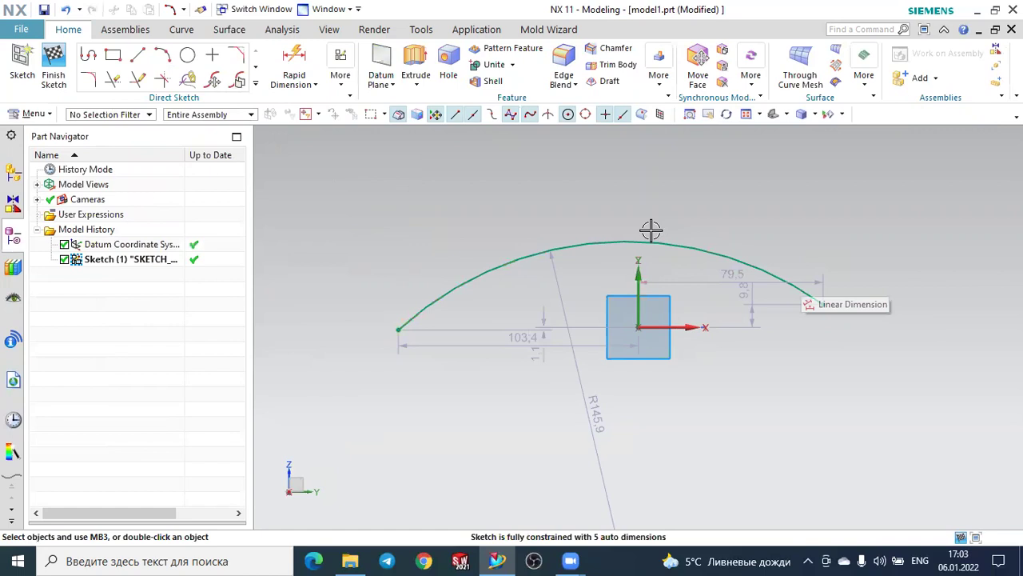
{"action": "mouse_move", "coordinate": [418, 219]}
{"action": "middle_mouse_down"}
{"action": "mouse_move", "coordinate": [448, 238]}
{"action": "mouse_move", "coordinate": [448, 251]}
{"action": "mouse_move", "coordinate": [512, 238]}
{"action": "middle_mouse_up"}
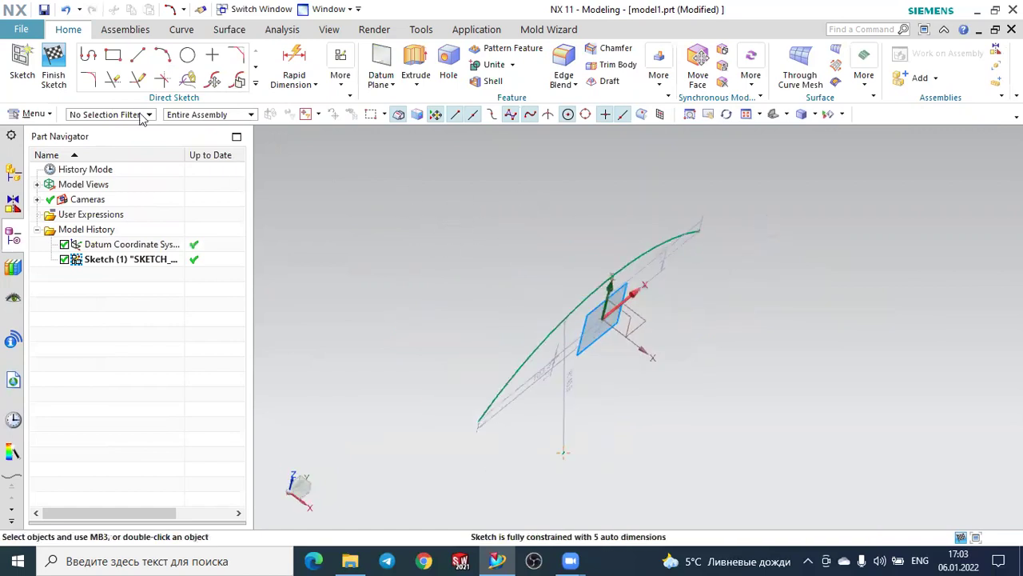
{"action": "left_click", "coordinate": [54, 68]}
{"action": "mouse_move", "coordinate": [415, 260]}
{"action": "middle_mouse_down"}
{"action": "mouse_move", "coordinate": [384, 223]}
{"action": "mouse_move", "coordinate": [391, 231]}
{"action": "middle_mouse_up"}
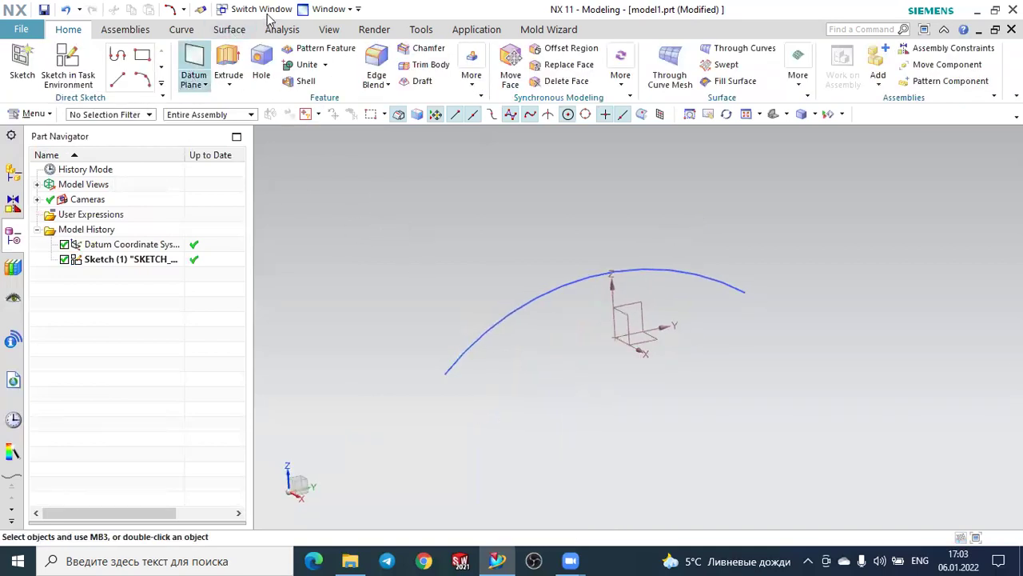
- Start a Variational Sweep from Surface > More and launch an on-path section sketch on the arc
{"action": "left_click", "coordinate": [230, 33]}
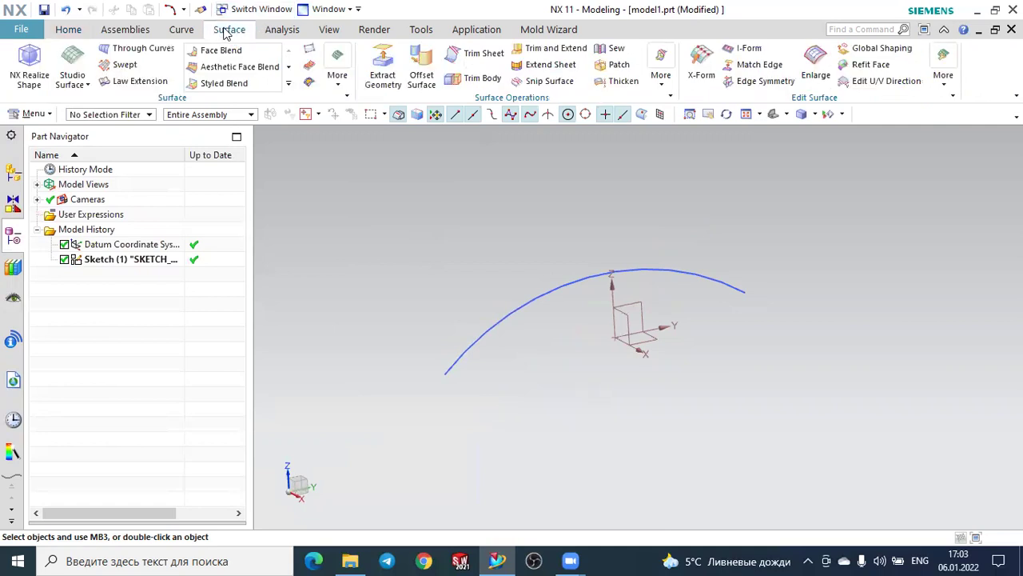
{"action": "left_click", "coordinate": [342, 86]}
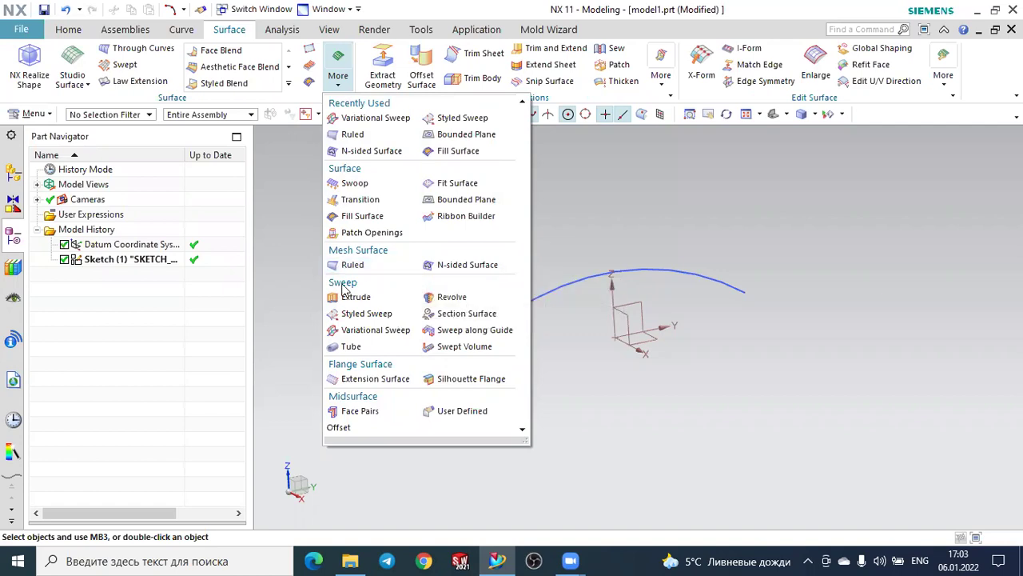
{"action": "left_click", "coordinate": [357, 334]}
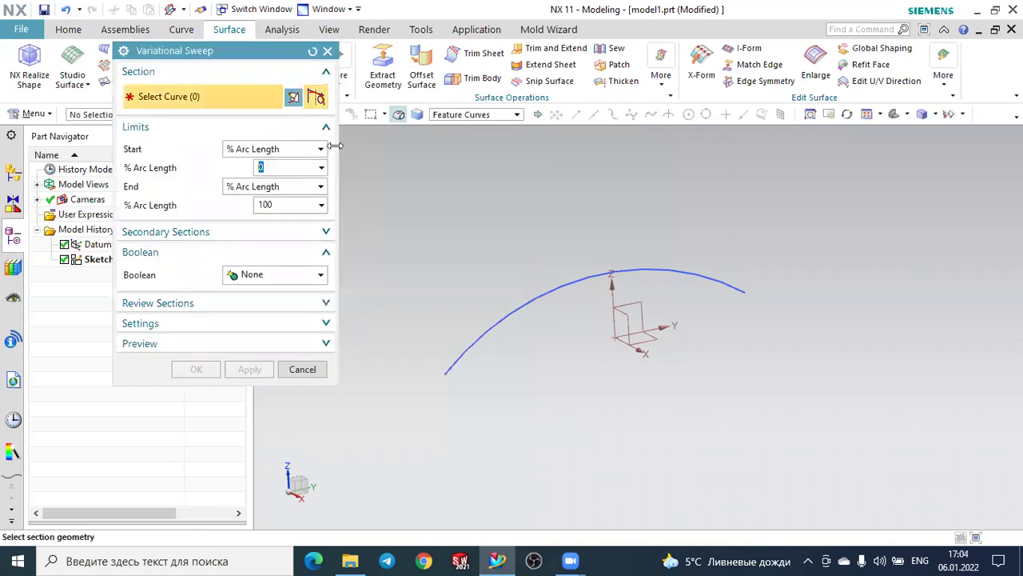
{"action": "left_click", "coordinate": [326, 50]}
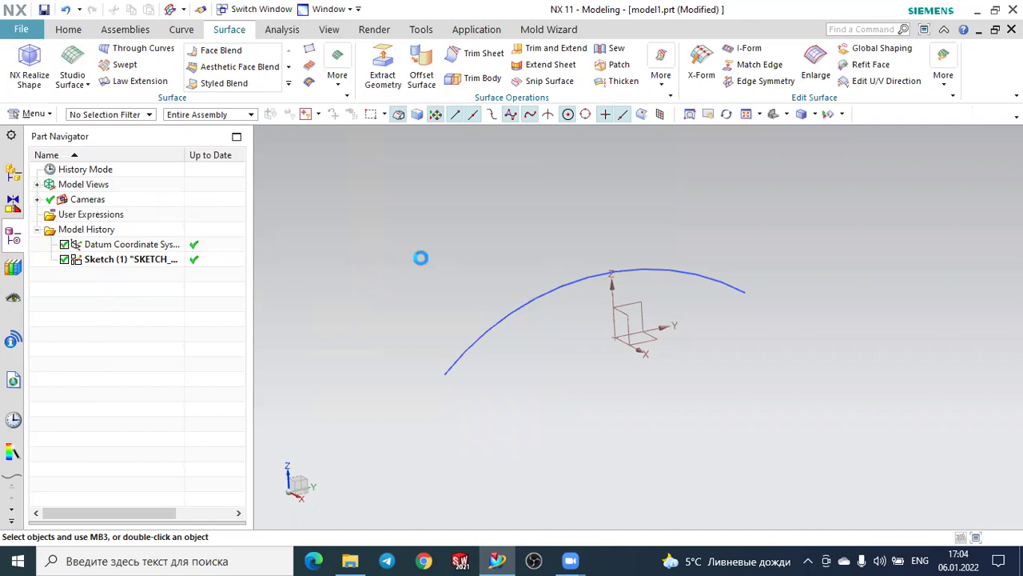
{"action": "key", "text": "F4"}
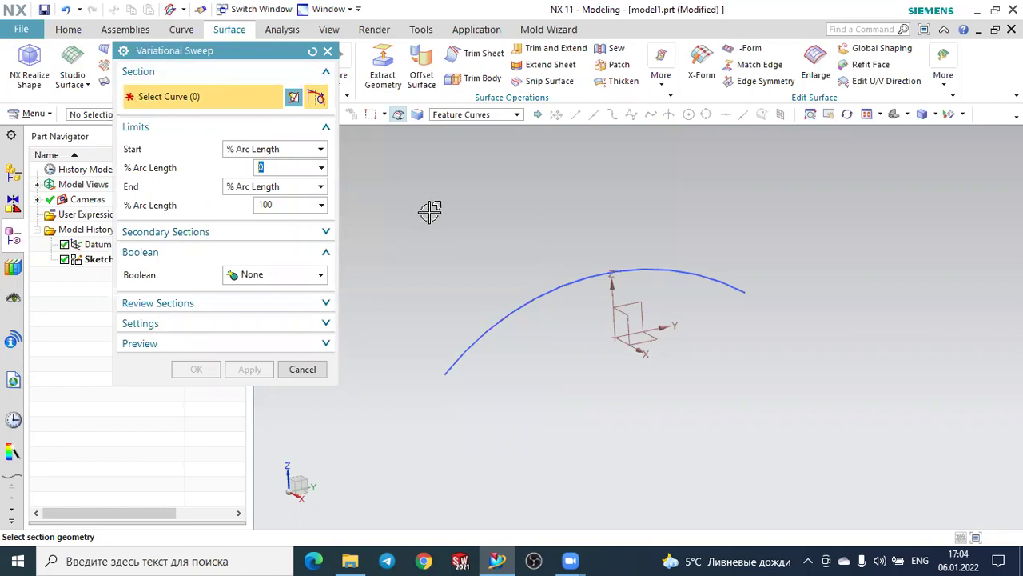
{"action": "middle_click_drag", "start_coordinate": [449, 221], "coordinate": [419, 186]}
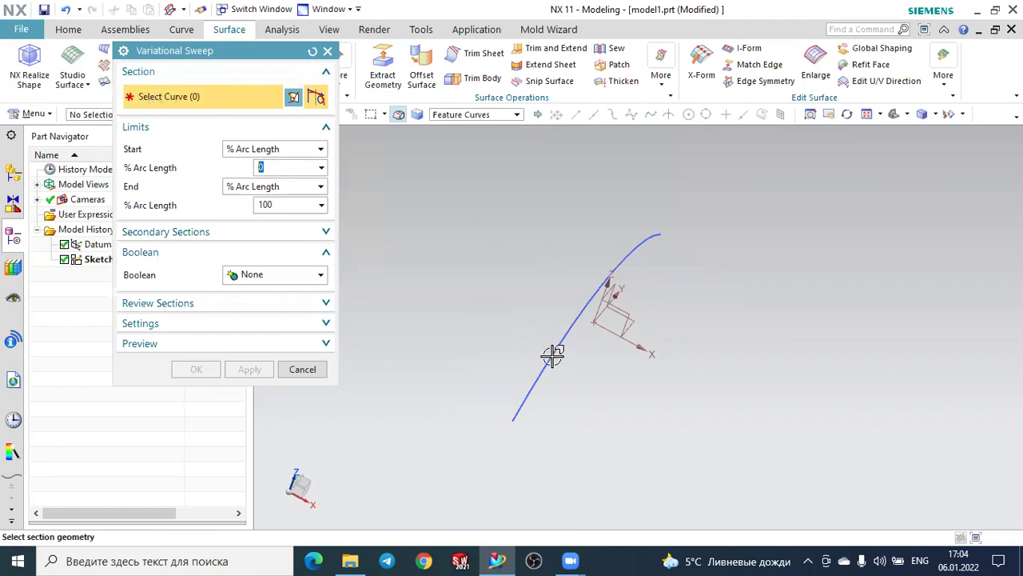
{"action": "middle_click_drag", "start_coordinate": [637, 394], "coordinate": [538, 298]}
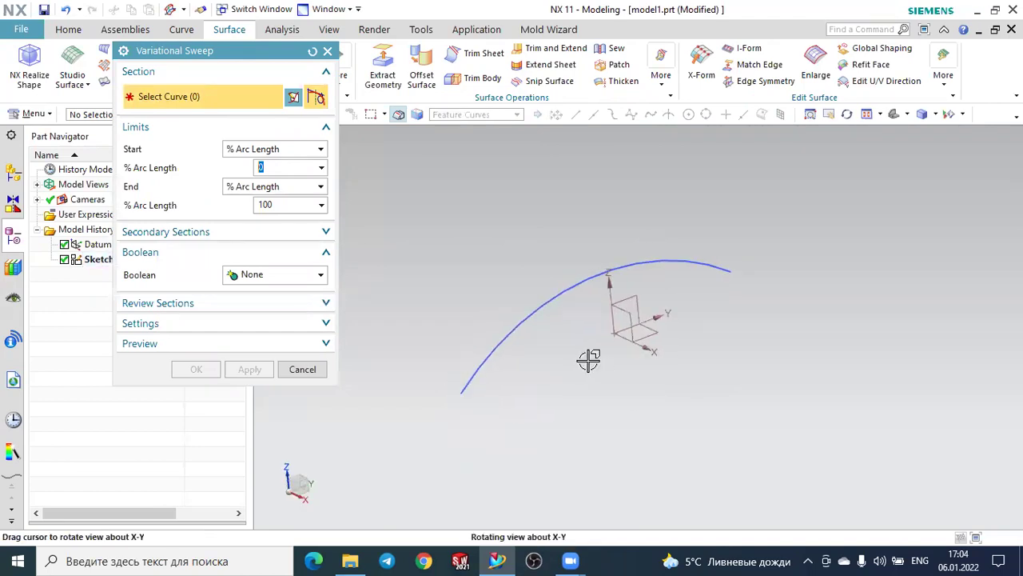
{"action": "double_click", "coordinate": [538, 298]}
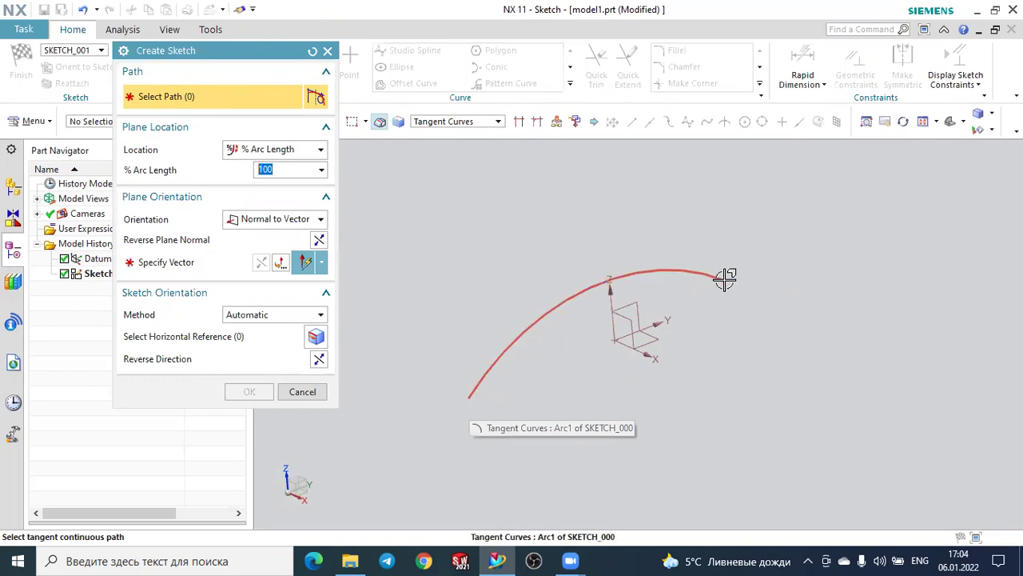
- Use the arc as the sketch path, plane Normal to Path, located by % Arc Length
{"action": "left_click", "coordinate": [483, 375]}
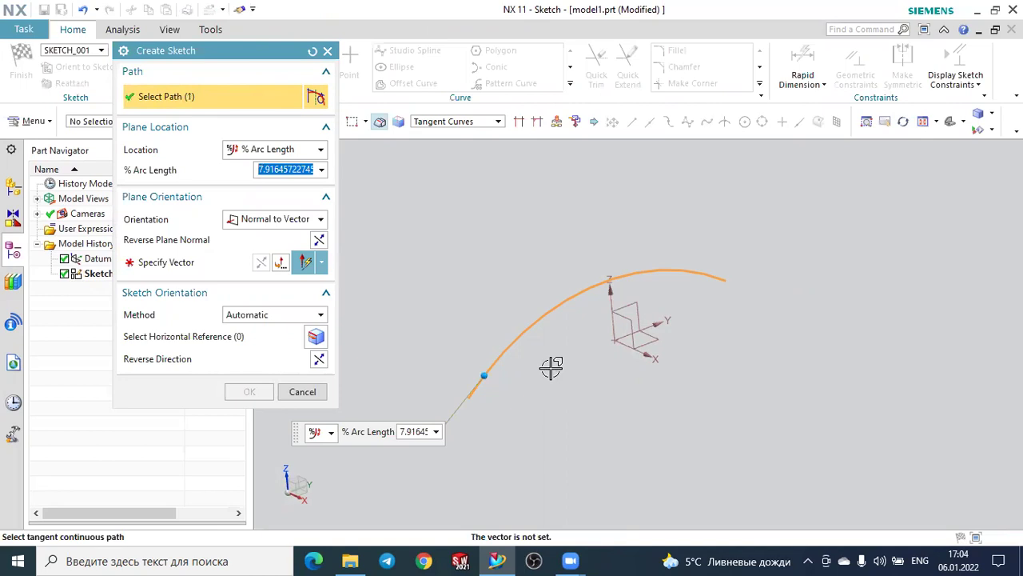
{"action": "left_click", "coordinate": [277, 222]}
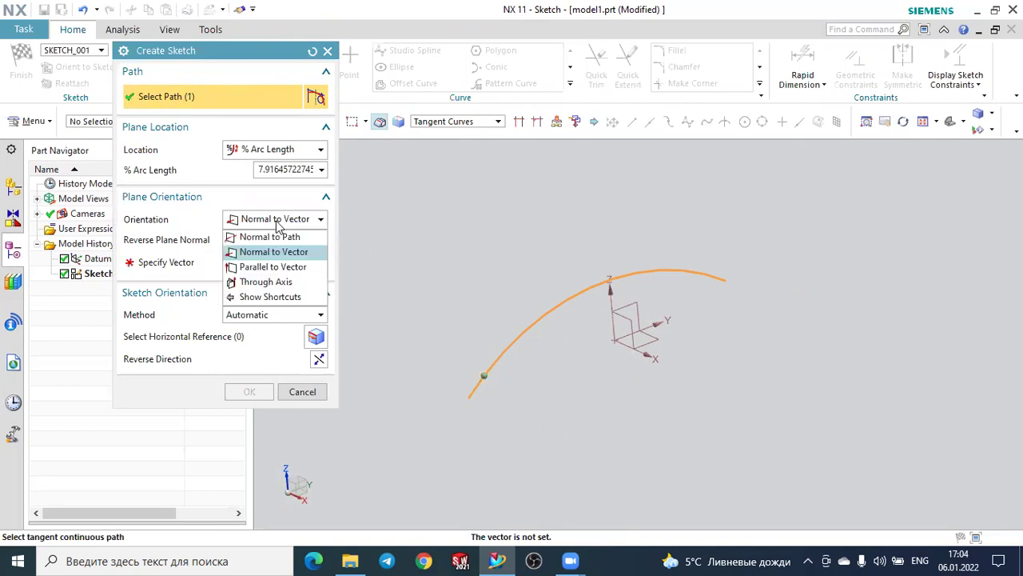
{"action": "left_click", "coordinate": [276, 236]}
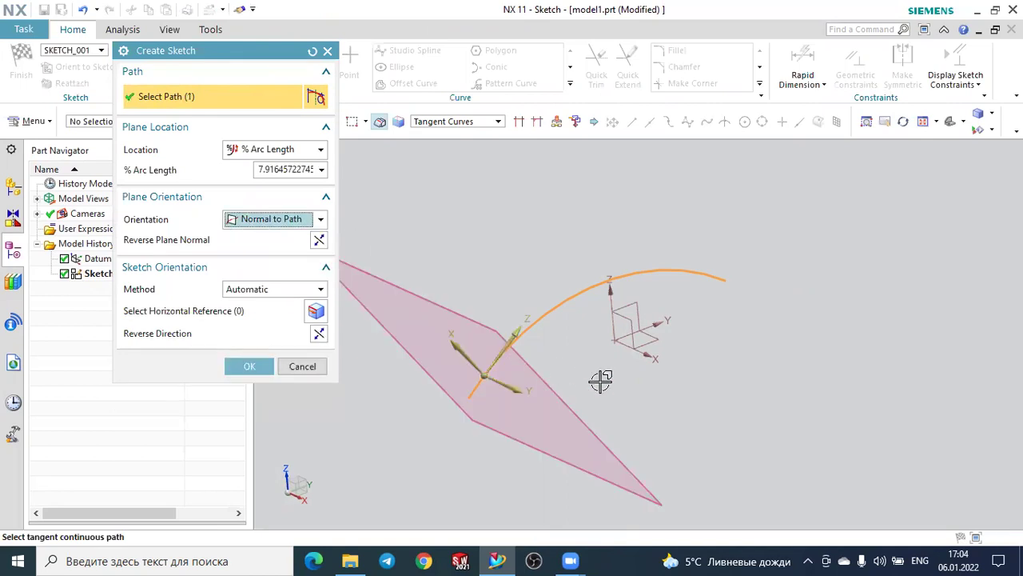
{"action": "mouse_move", "coordinate": [616, 359]}
{"action": "middle_mouse_down"}
{"action": "mouse_move", "coordinate": [573, 359]}
{"action": "mouse_move", "coordinate": [581, 359]}
{"action": "middle_mouse_up"}
{"action": "mouse_move", "coordinate": [484, 297]}
{"action": "left_mouse_down"}
{"action": "mouse_move", "coordinate": [681, 325]}
{"action": "mouse_move", "coordinate": [491, 320]}
{"action": "mouse_move", "coordinate": [414, 348]}
{"action": "left_mouse_up"}
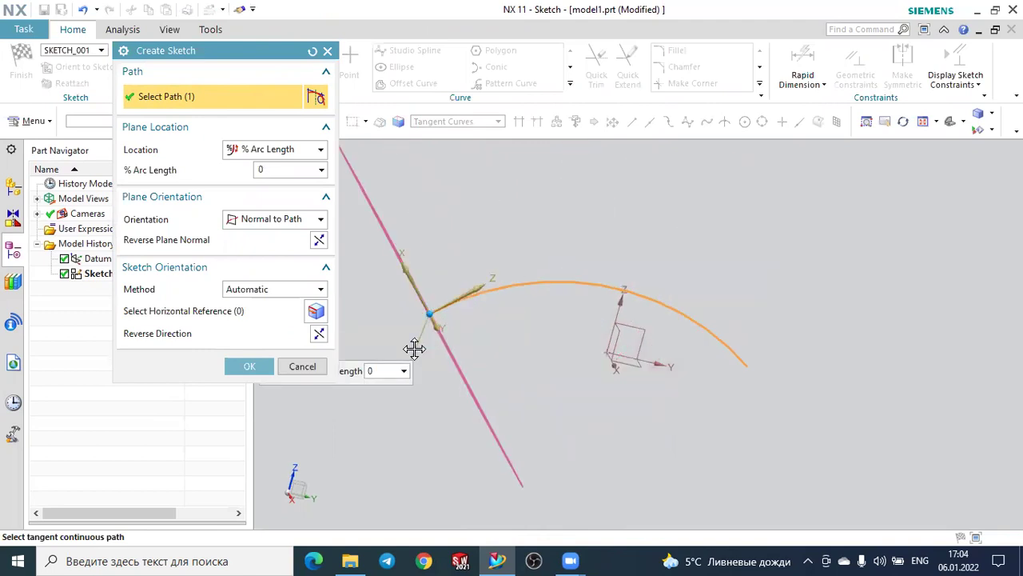
{"action": "mouse_move", "coordinate": [414, 349]}
{"action": "left_mouse_down"}
{"action": "mouse_move", "coordinate": [607, 336]}
{"action": "mouse_move", "coordinate": [738, 411]}
{"action": "mouse_move", "coordinate": [617, 340]}
{"action": "mouse_move", "coordinate": [582, 339]}
{"action": "left_mouse_up"}
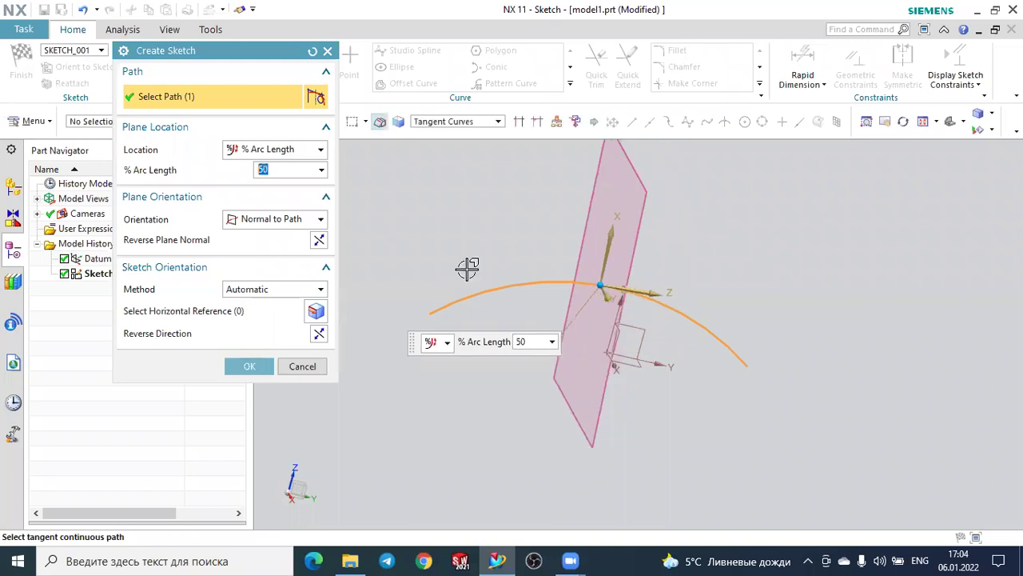
{"action": "left_click", "coordinate": [255, 154]}
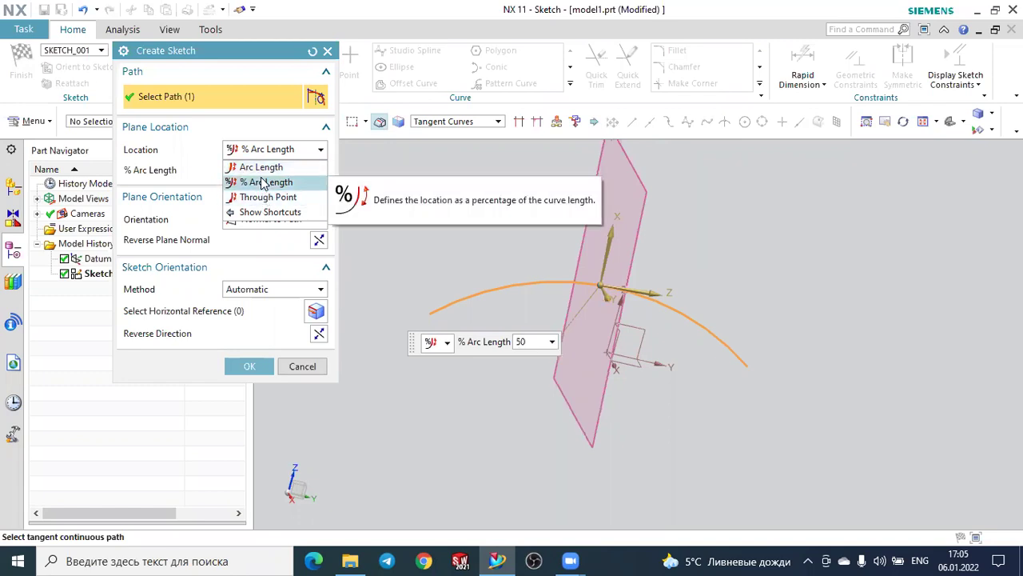
{"action": "left_click", "coordinate": [264, 183]}
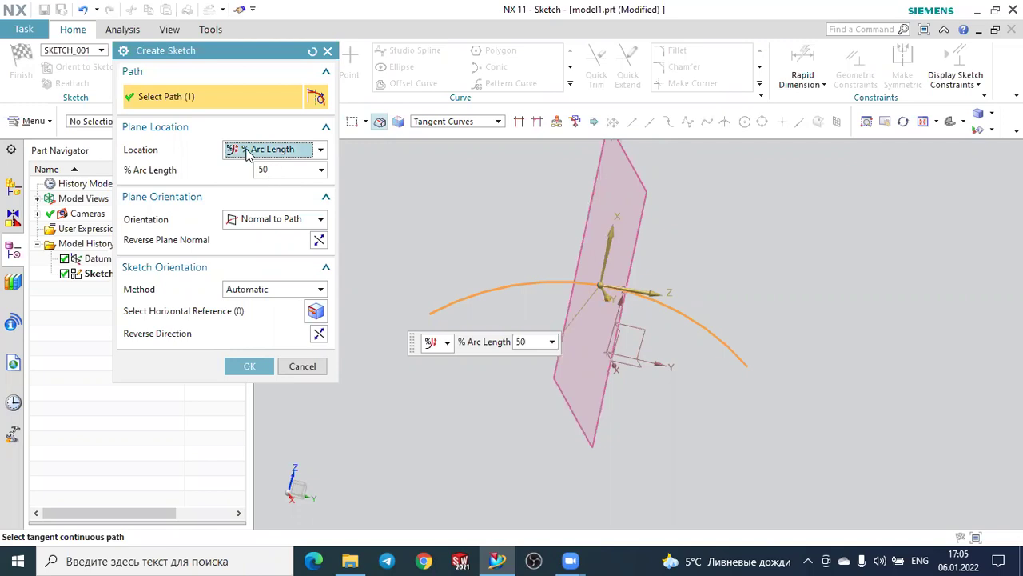
- Set % Arc Length to 0, trying 100 in between, to put the plane at the arc start
{"action": "double_click", "coordinate": [284, 168]}
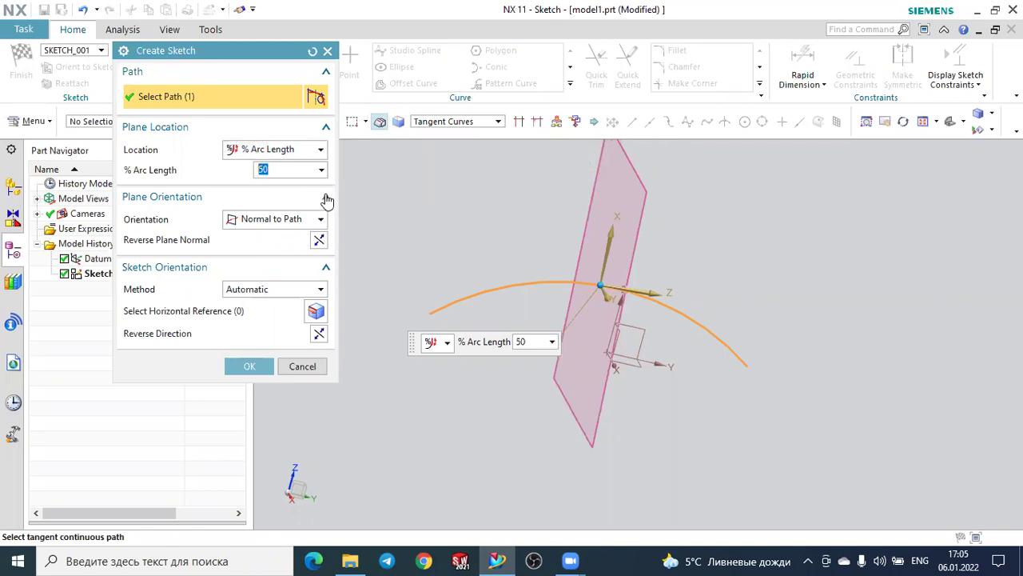
{"action": "mouse_move", "coordinate": [563, 379]}
{"action": "middle_mouse_down"}
{"action": "mouse_move", "coordinate": [523, 382]}
{"action": "mouse_move", "coordinate": [428, 312]}
{"action": "middle_mouse_up"}
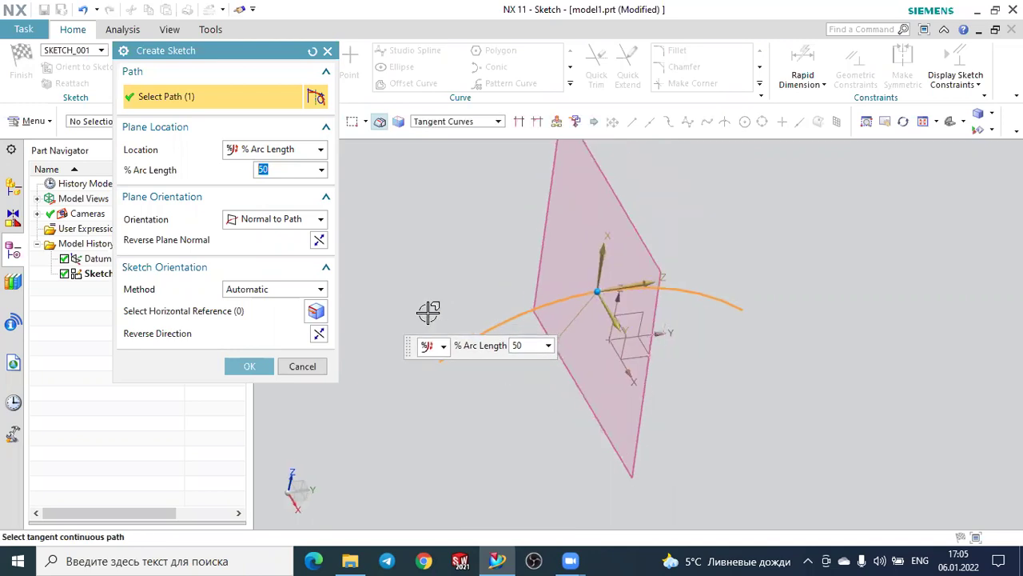
{"action": "type", "text": "0"}
{"action": "key", "text": "Return"}
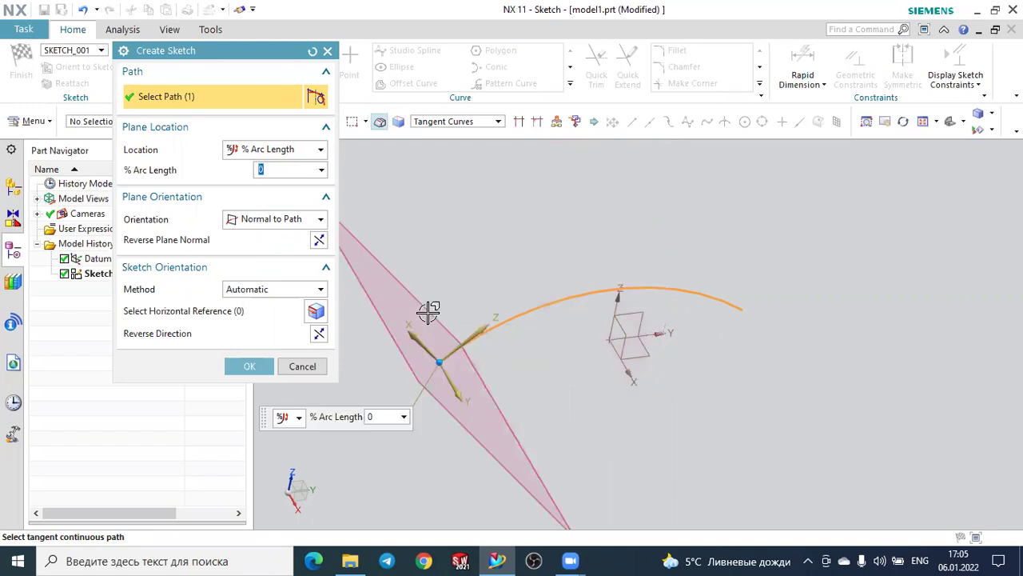
{"action": "type", "text": "100"}
{"action": "key", "text": "Return"}
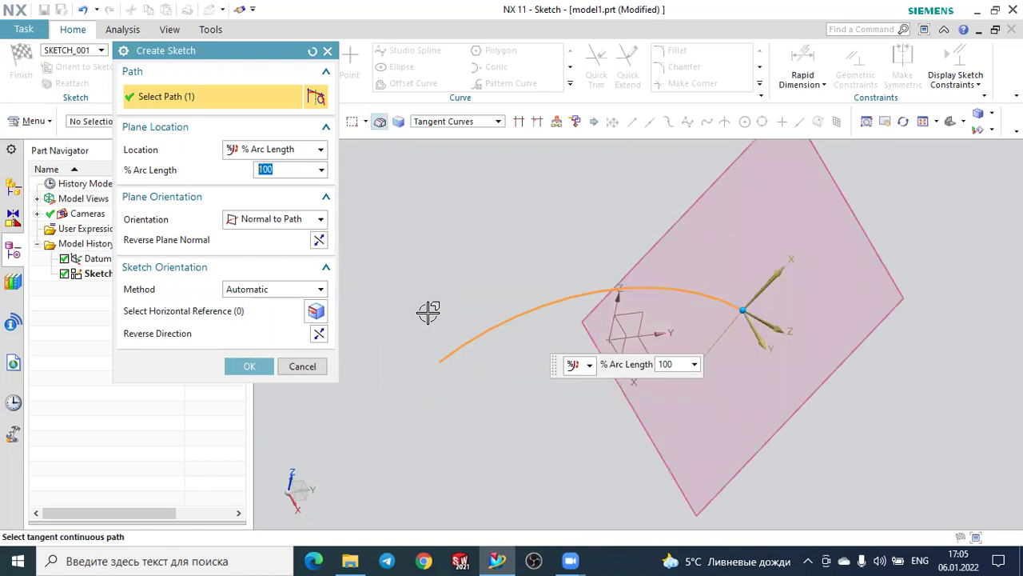
{"action": "mouse_move", "coordinate": [463, 258]}
{"action": "middle_mouse_down"}
{"action": "mouse_move", "coordinate": [450, 237]}
{"action": "mouse_move", "coordinate": [559, 266]}
{"action": "mouse_move", "coordinate": [520, 258]}
{"action": "mouse_move", "coordinate": [496, 279]}
{"action": "middle_mouse_up"}
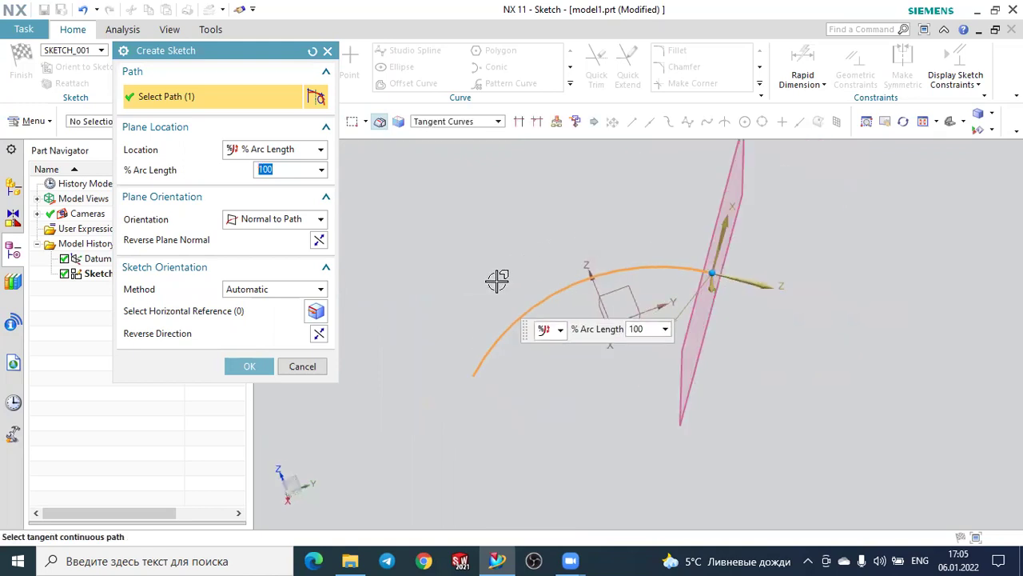
{"action": "type", "text": "0"}
{"action": "key", "text": "Return"}
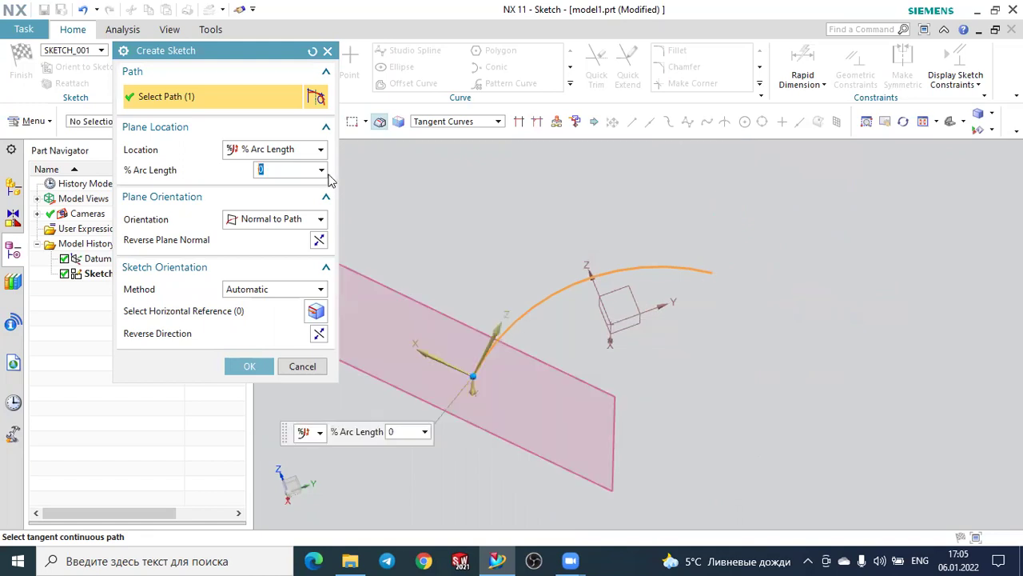
{"action": "mouse_move", "coordinate": [521, 254]}
{"action": "middle_mouse_down"}
{"action": "mouse_move", "coordinate": [558, 218]}
{"action": "mouse_move", "coordinate": [521, 212]}
{"action": "mouse_move", "coordinate": [509, 230]}
{"action": "mouse_move", "coordinate": [524, 230]}
{"action": "middle_mouse_up"}
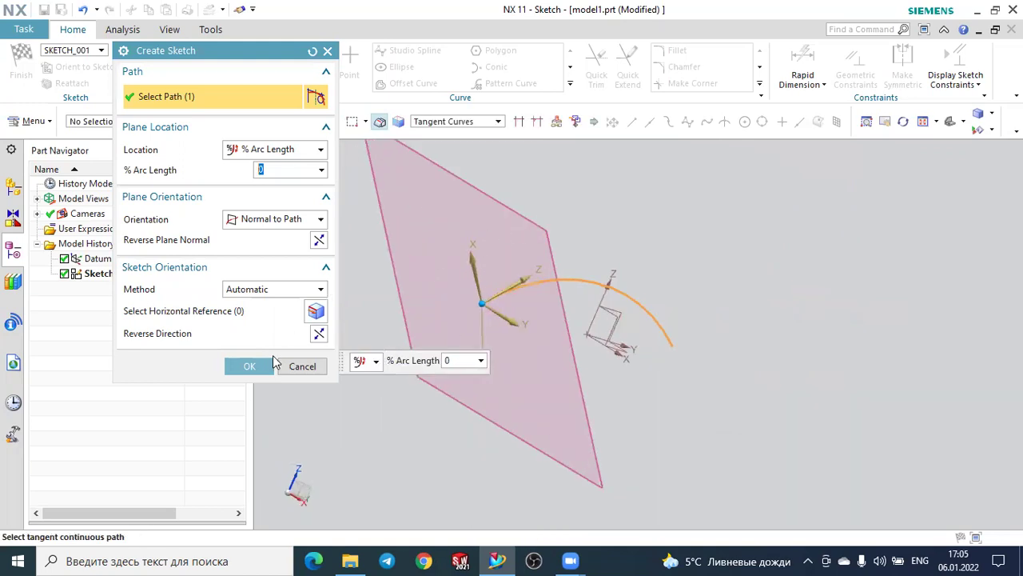
- Create the sketch and draw a 42.8-diameter circle centred on the arc's start point
{"action": "left_click", "coordinate": [261, 367]}
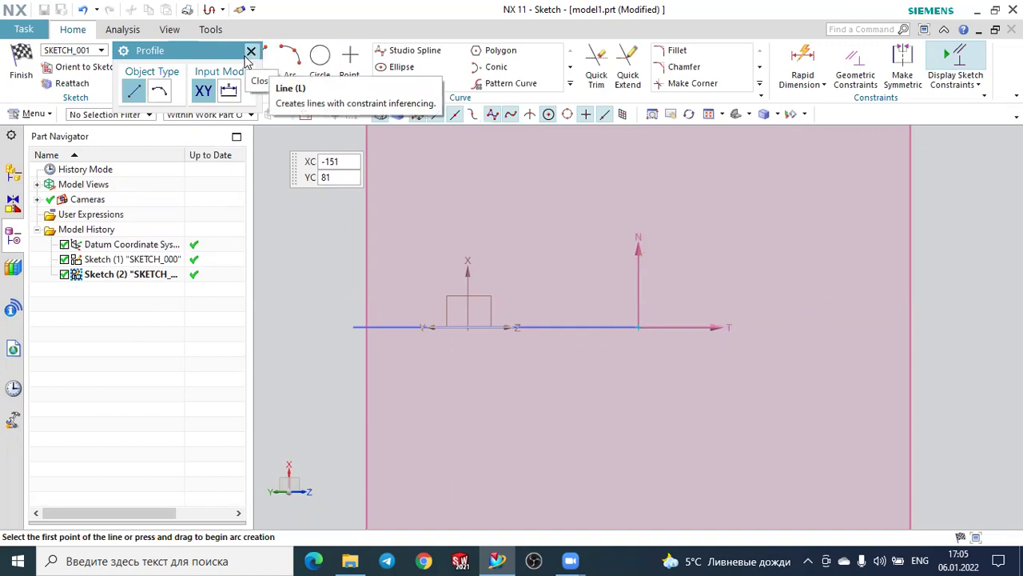
{"action": "left_click", "coordinate": [248, 53]}
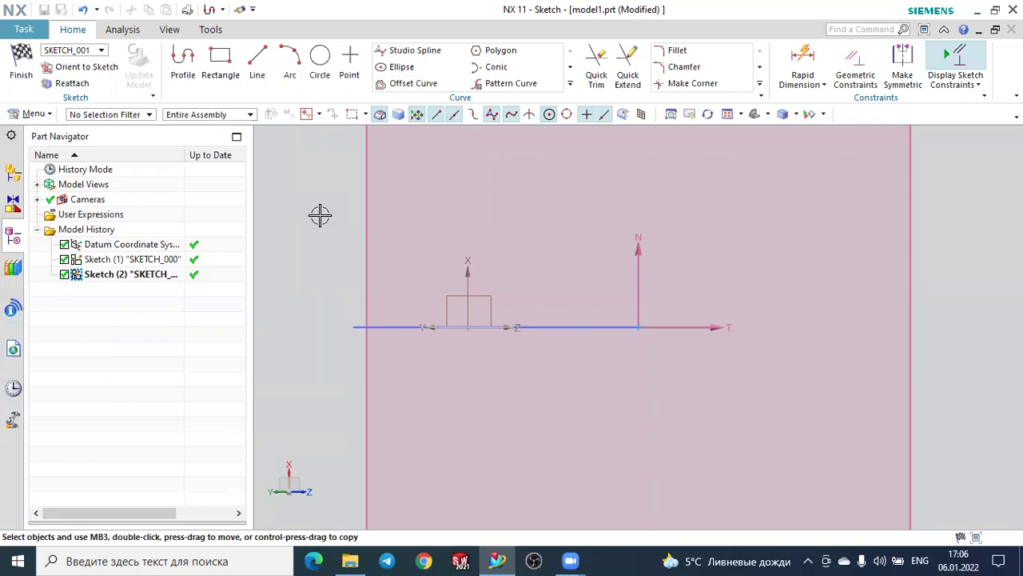
{"action": "left_click", "coordinate": [320, 64]}
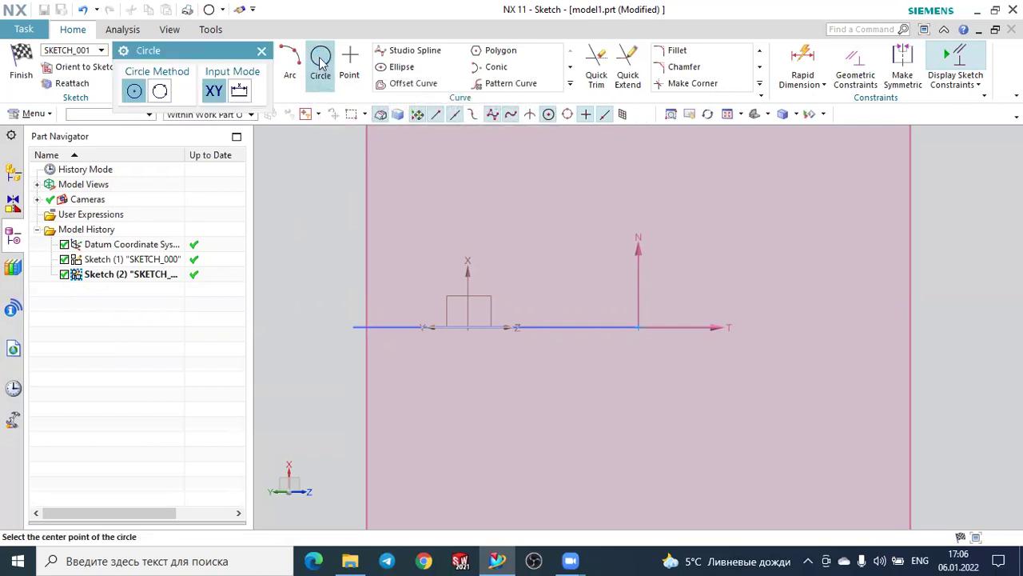
{"action": "left_click", "coordinate": [637, 324]}
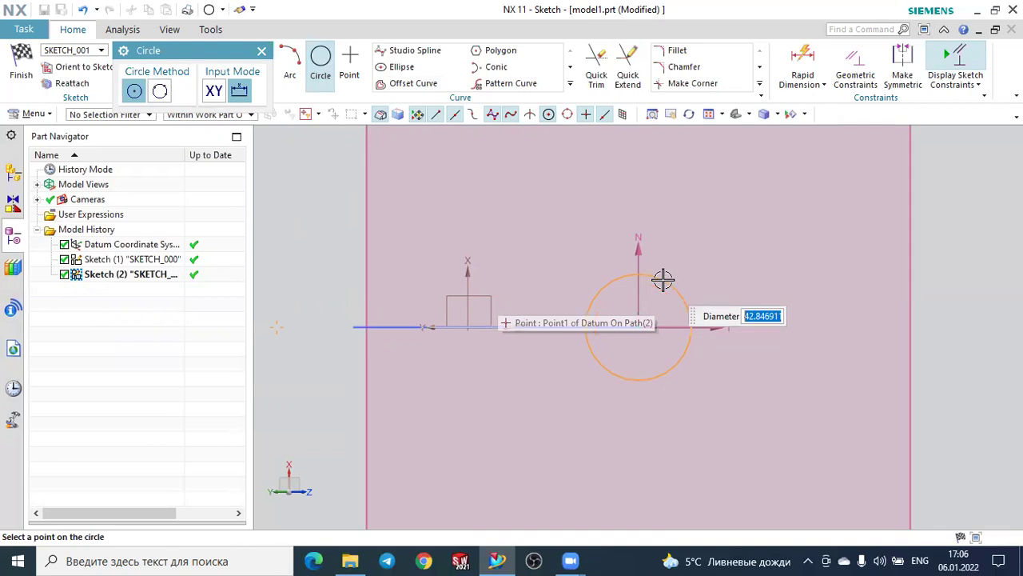
{"action": "left_click", "coordinate": [663, 279]}
{"action": "key", "text": "Escape"}
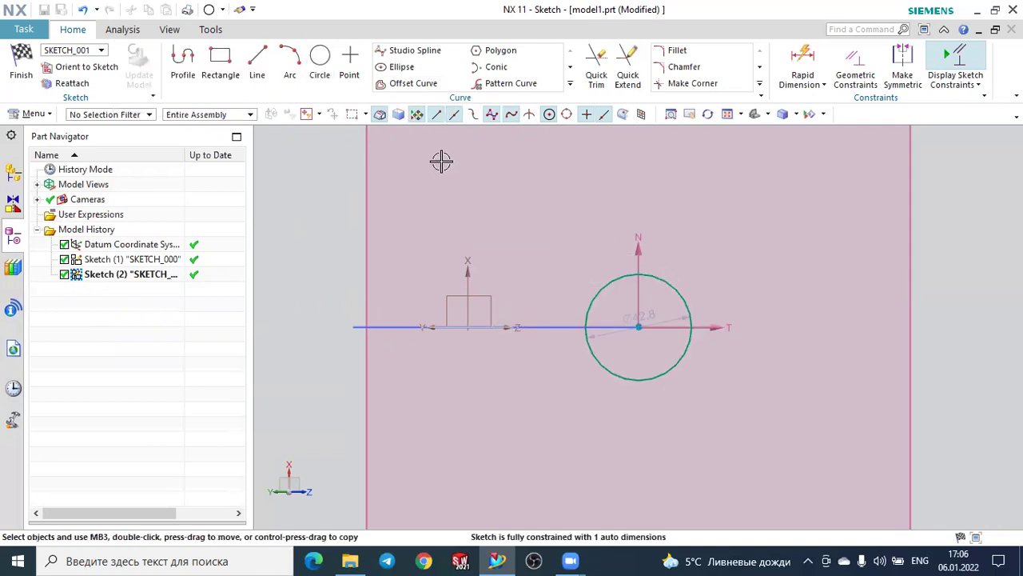
{"action": "scroll", "coordinate": [530, 222], "scroll_direction": "down", "scroll_amount": 2}
{"action": "scroll", "coordinate": [550, 224], "scroll_direction": "down", "scroll_amount": 2}
{"action": "mouse_move", "coordinate": [550, 224]}
{"action": "middle_mouse_down"}
{"action": "mouse_move", "coordinate": [480, 235]}
{"action": "mouse_move", "coordinate": [470, 252]}
{"action": "mouse_move", "coordinate": [443, 205]}
{"action": "mouse_move", "coordinate": [456, 208]}
{"action": "mouse_move", "coordinate": [420, 210]}
{"action": "middle_mouse_up"}
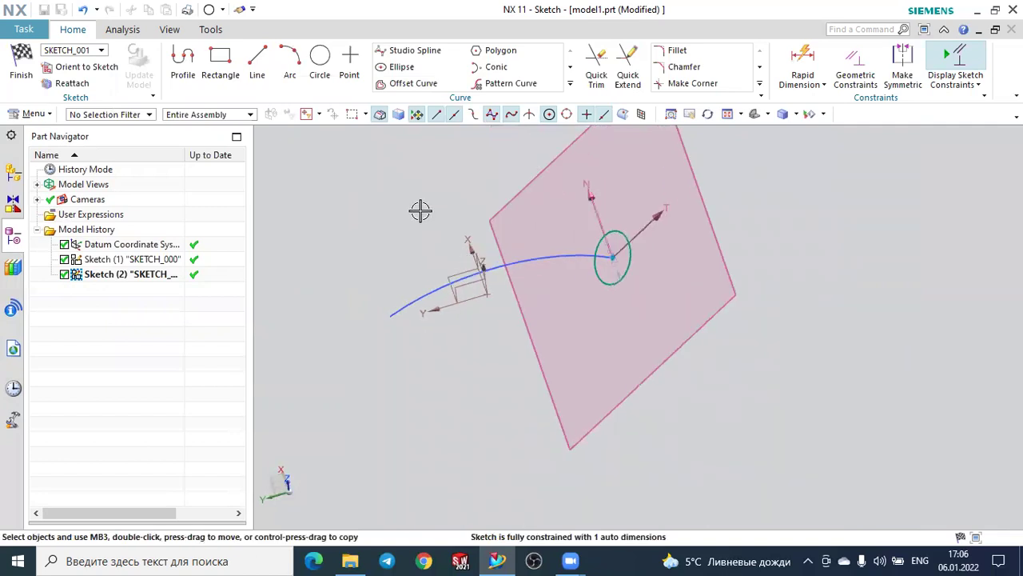
- Finish Sketch (2) so the circle previews as a tube along the arc, 0 to 100%
{"action": "left_click", "coordinate": [21, 68]}
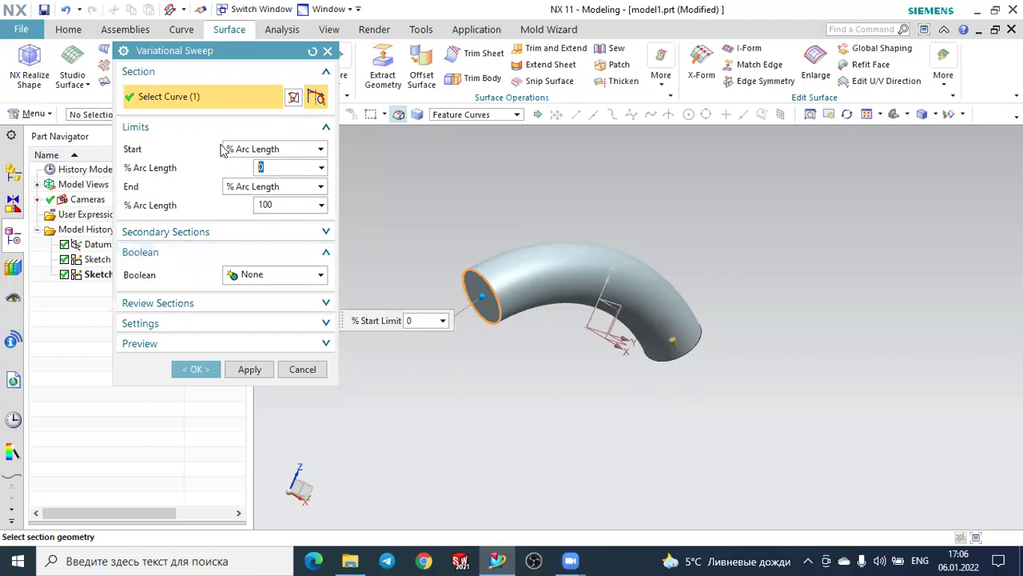
{"action": "left_click_drag", "start_coordinate": [171, 50], "coordinate": [213, 61]}
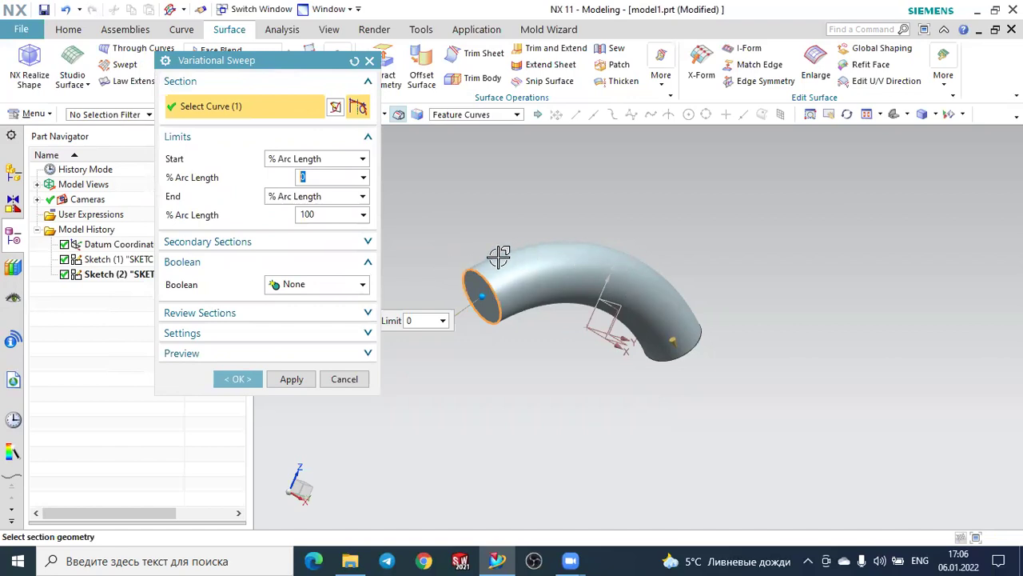
{"action": "scroll", "coordinate": [497, 245], "scroll_direction": "up", "scroll_amount": 2}
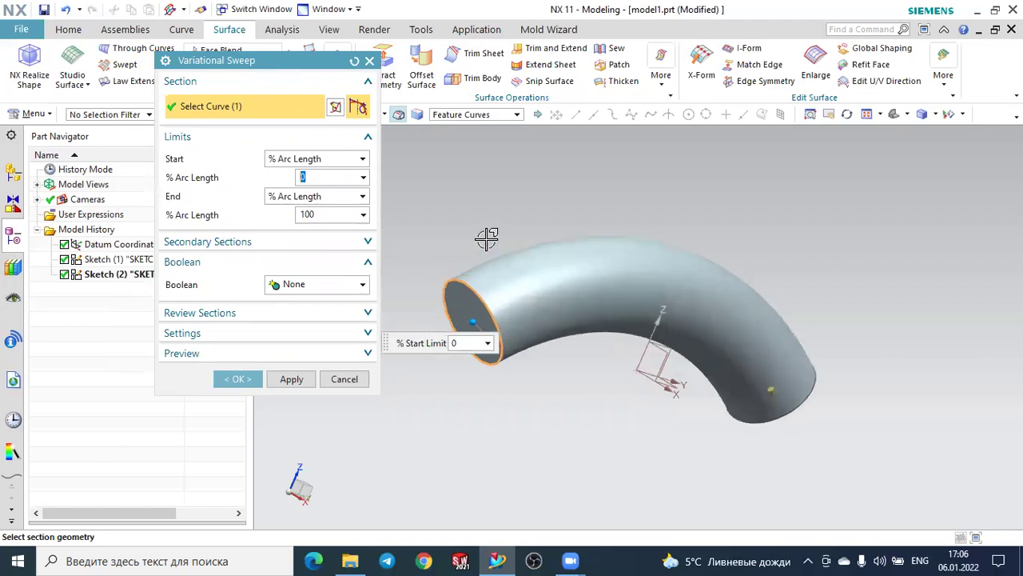
{"action": "scroll", "coordinate": [486, 238], "scroll_direction": "down", "scroll_amount": 1}
{"action": "scroll", "coordinate": [491, 231], "scroll_direction": "down", "scroll_amount": 1}
{"action": "scroll", "coordinate": [463, 237], "scroll_direction": "down", "scroll_amount": 1}
{"action": "scroll", "coordinate": [432, 242], "scroll_direction": "down", "scroll_amount": 1}
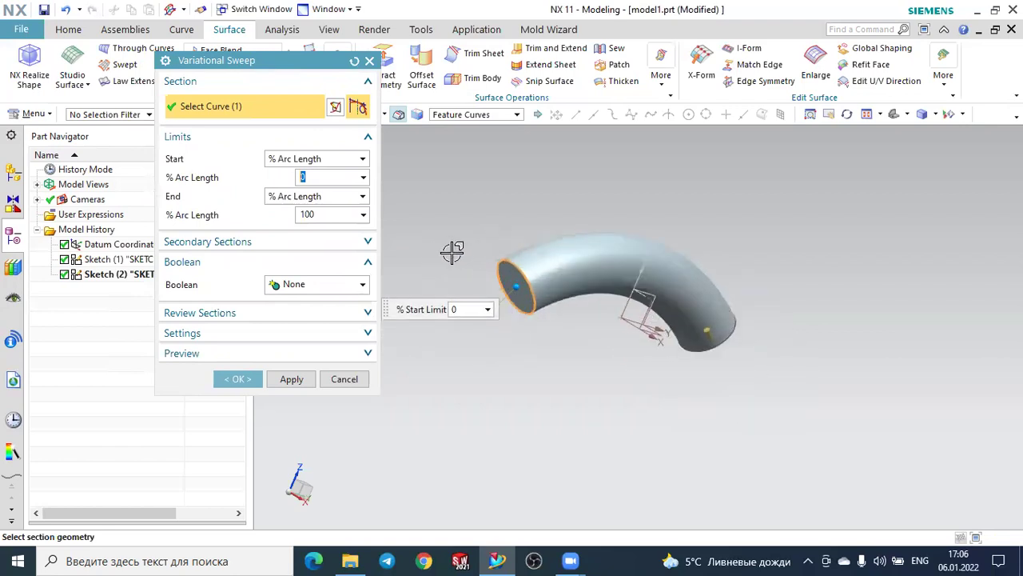
{"action": "scroll", "coordinate": [464, 252], "scroll_direction": "up", "scroll_amount": 1}
{"action": "scroll", "coordinate": [479, 250], "scroll_direction": "up", "scroll_amount": 2}
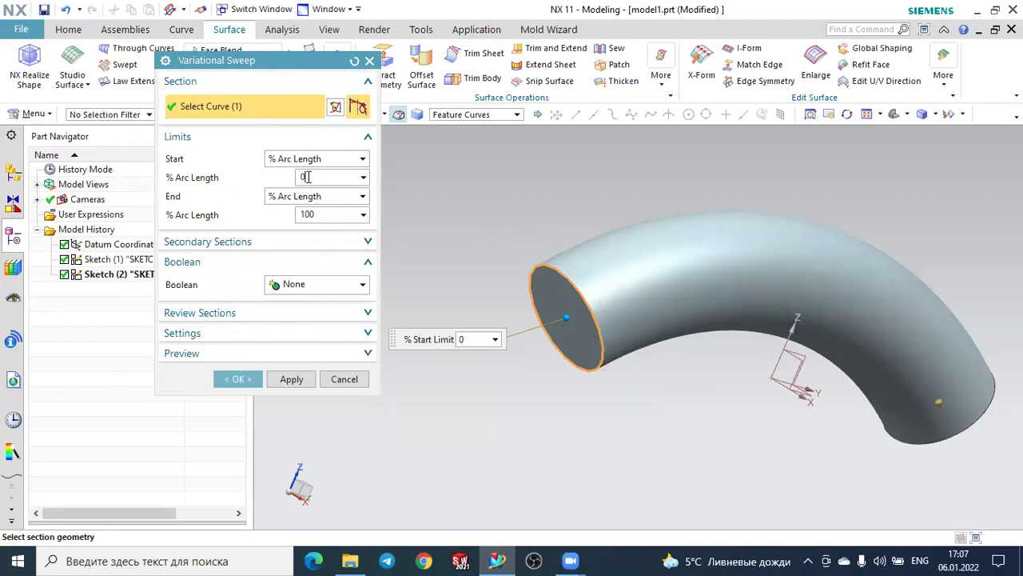
{"action": "mouse_move", "coordinate": [566, 318]}
{"action": "left_mouse_down"}
{"action": "mouse_move", "coordinate": [613, 291]}
{"action": "mouse_move", "coordinate": [717, 286]}
{"action": "mouse_move", "coordinate": [642, 285]}
{"action": "left_mouse_up"}
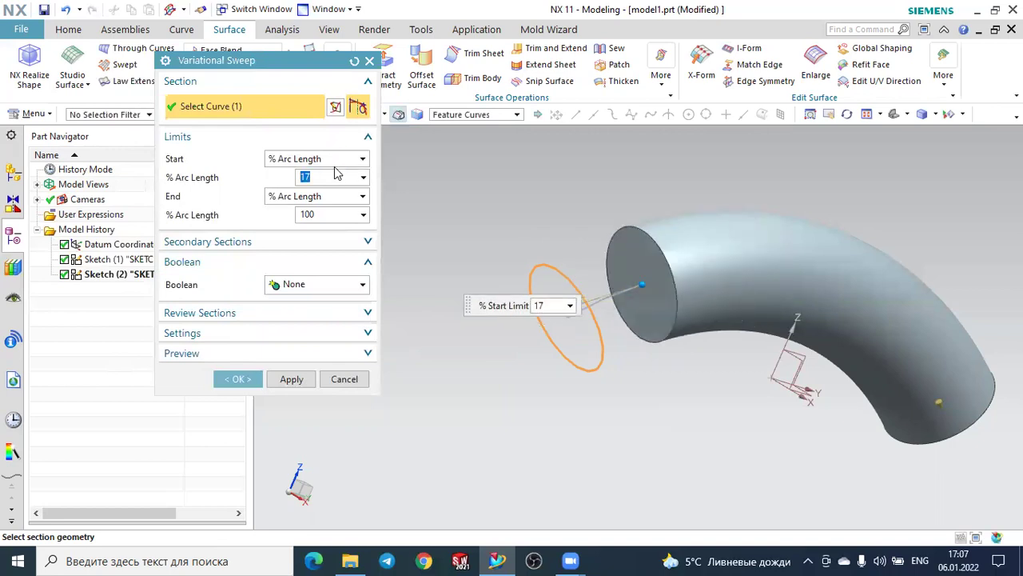
{"action": "left_click", "coordinate": [274, 160]}
{"action": "left_click", "coordinate": [273, 160]}
{"action": "left_click", "coordinate": [276, 160]}
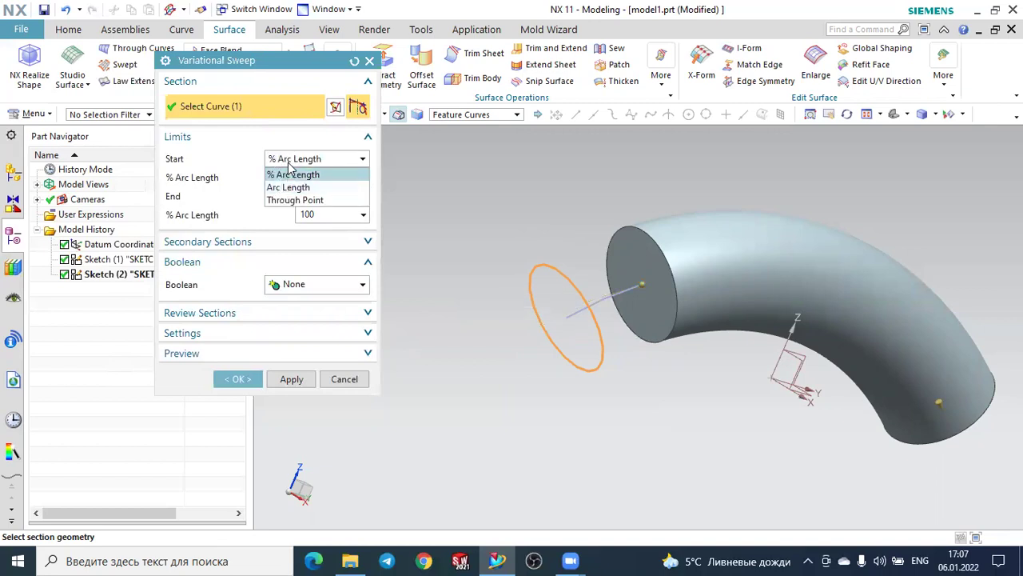
{"action": "left_click", "coordinate": [289, 169]}
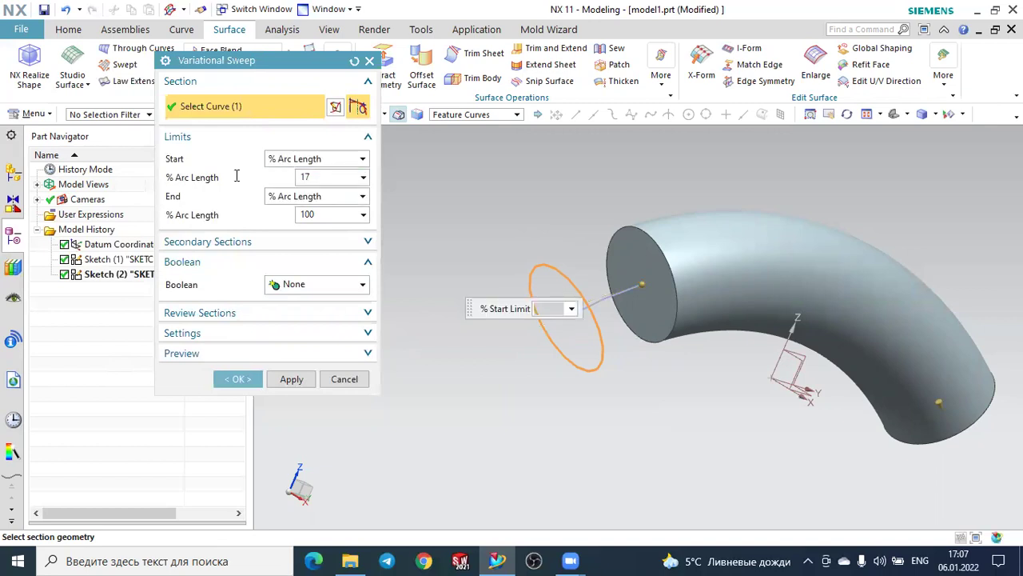
{"action": "type", "text": "50"}
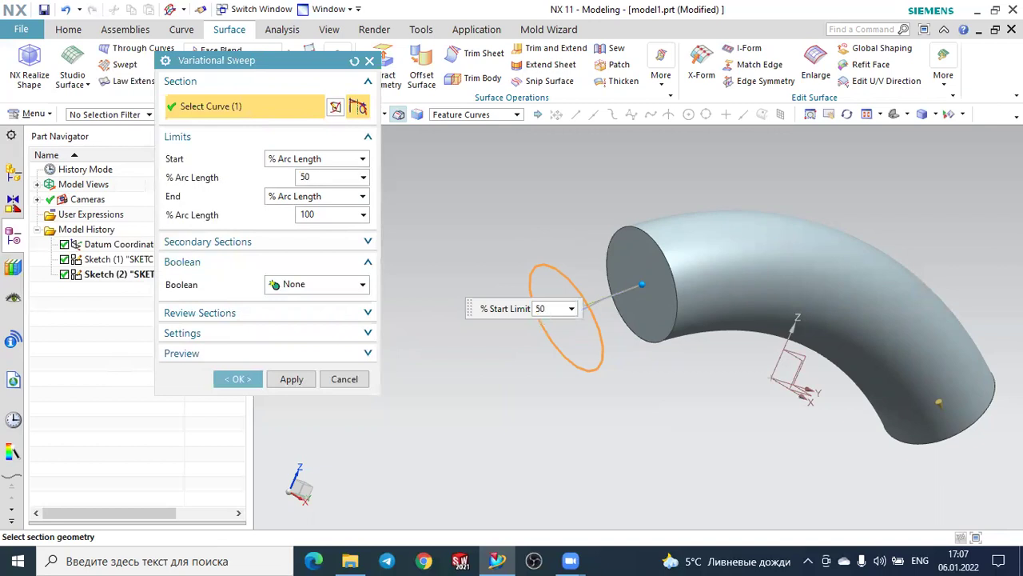
{"action": "key", "text": "Return"}
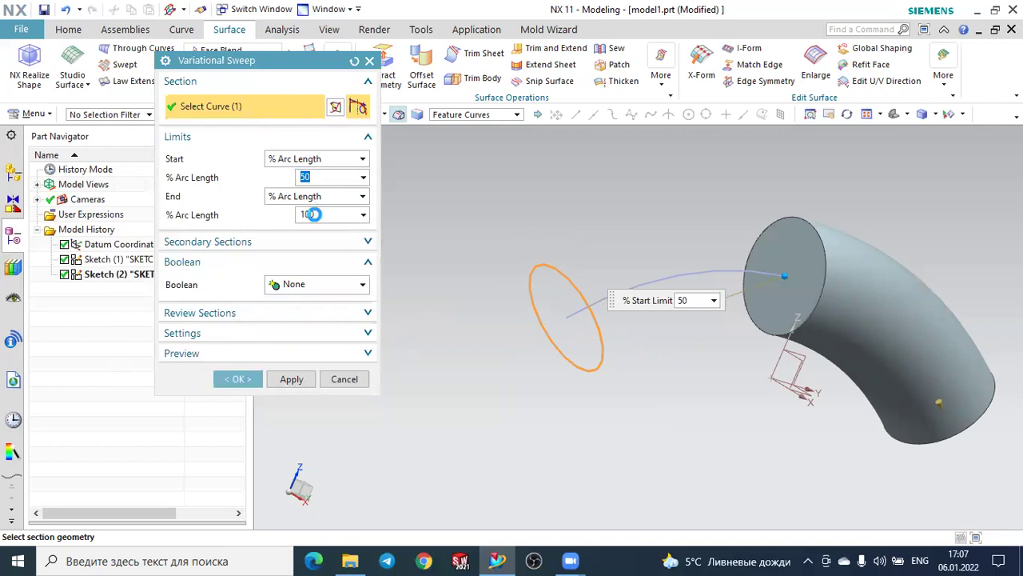
{"action": "left_click", "coordinate": [312, 214]}
{"action": "type", "text": "70"}
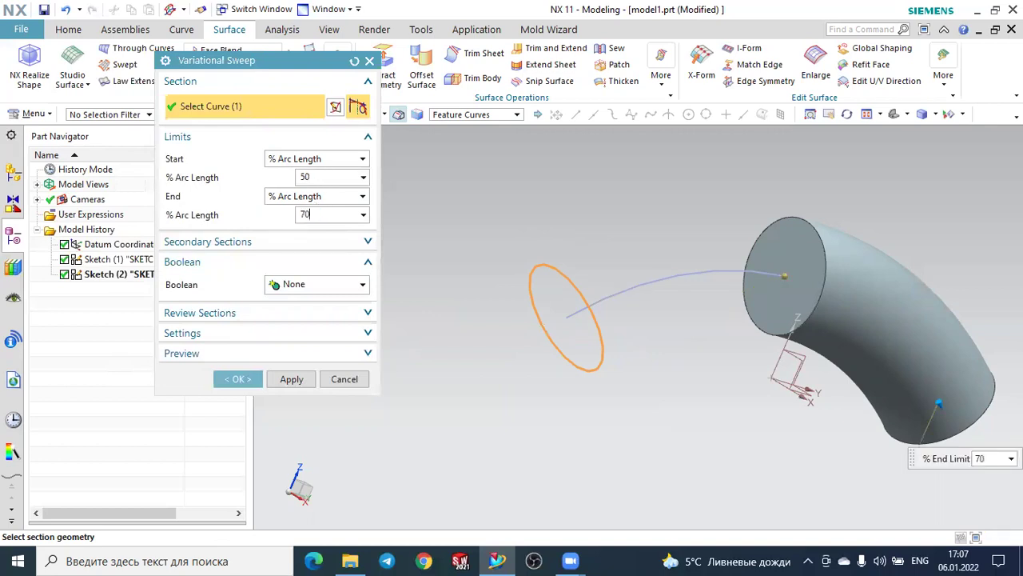
{"action": "key", "text": "Return"}
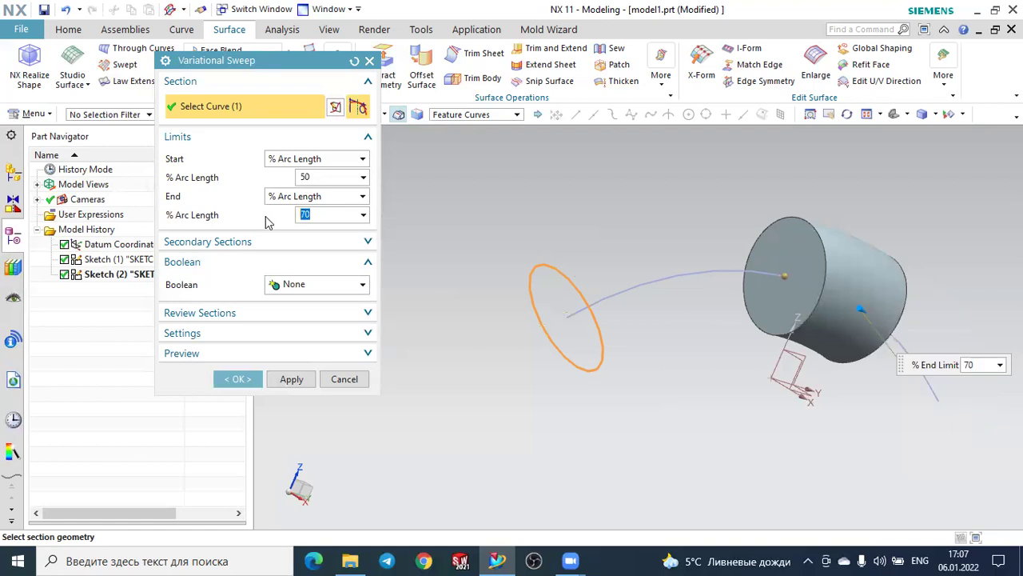
{"action": "left_click", "coordinate": [320, 175]}
{"action": "type", "text": "0"}
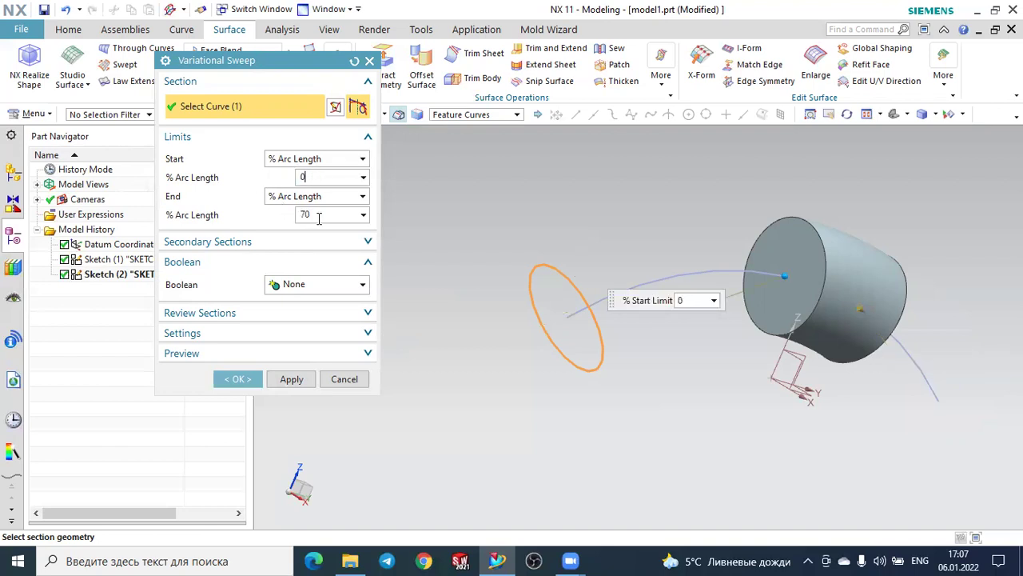
{"action": "left_click", "coordinate": [317, 216]}
{"action": "double_click", "coordinate": [316, 216]}
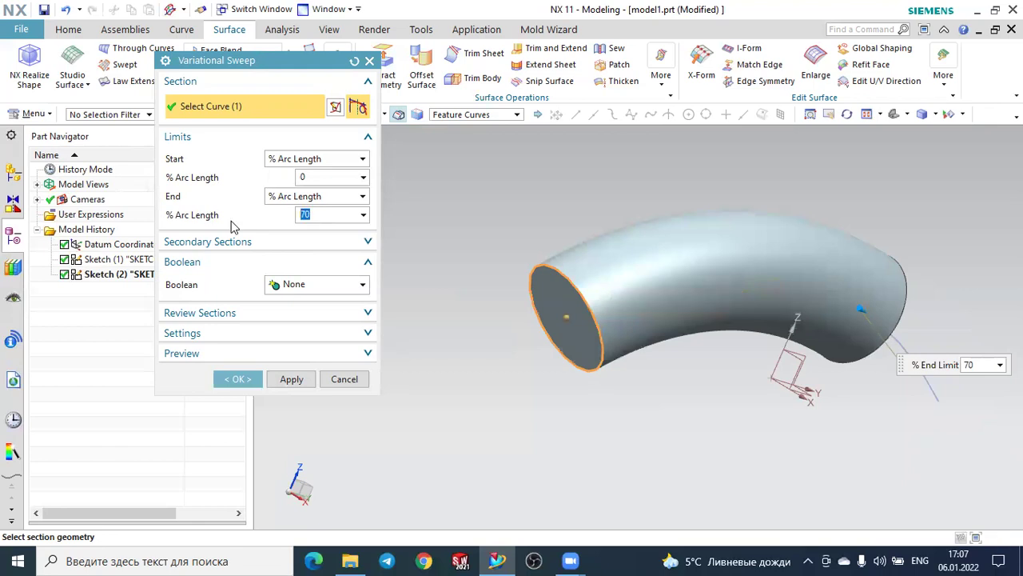
{"action": "type", "text": "1"}
{"action": "type", "text": "00"}
{"action": "left_click", "coordinate": [317, 176]}
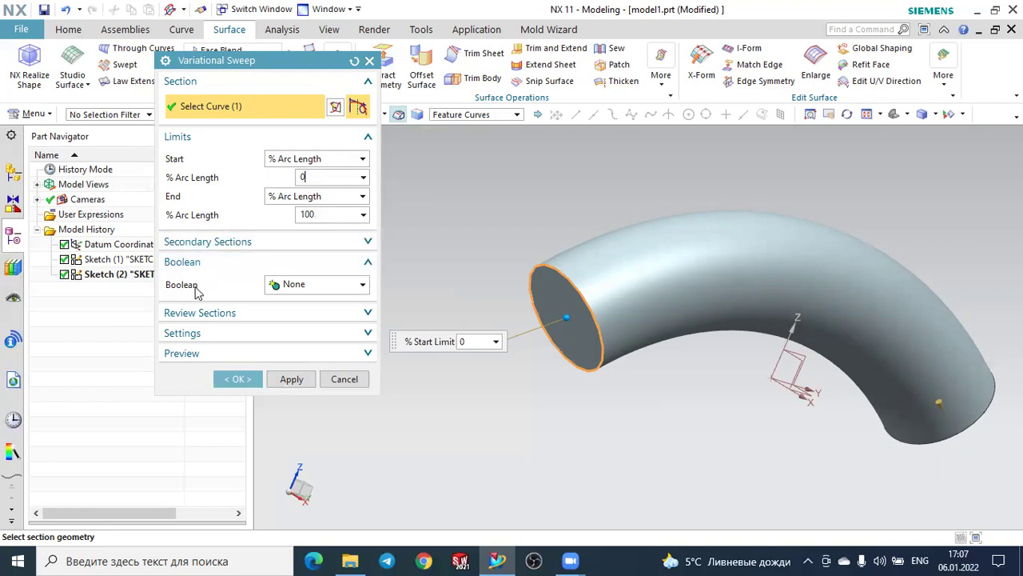
- Keep the sweep's Boolean at None and expand the Secondary Sections group
{"action": "left_click", "coordinate": [275, 294]}
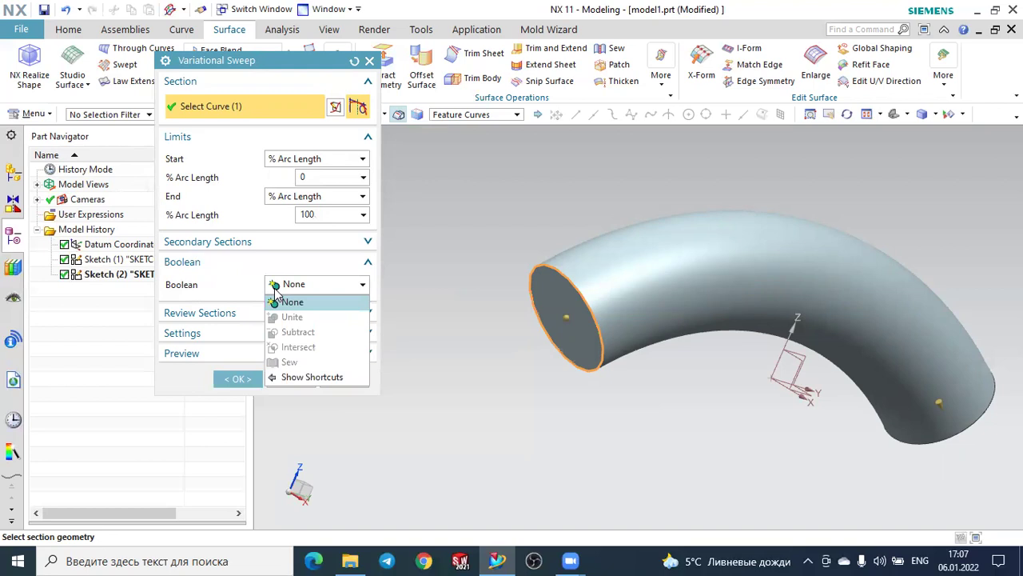
{"action": "left_click", "coordinate": [276, 300]}
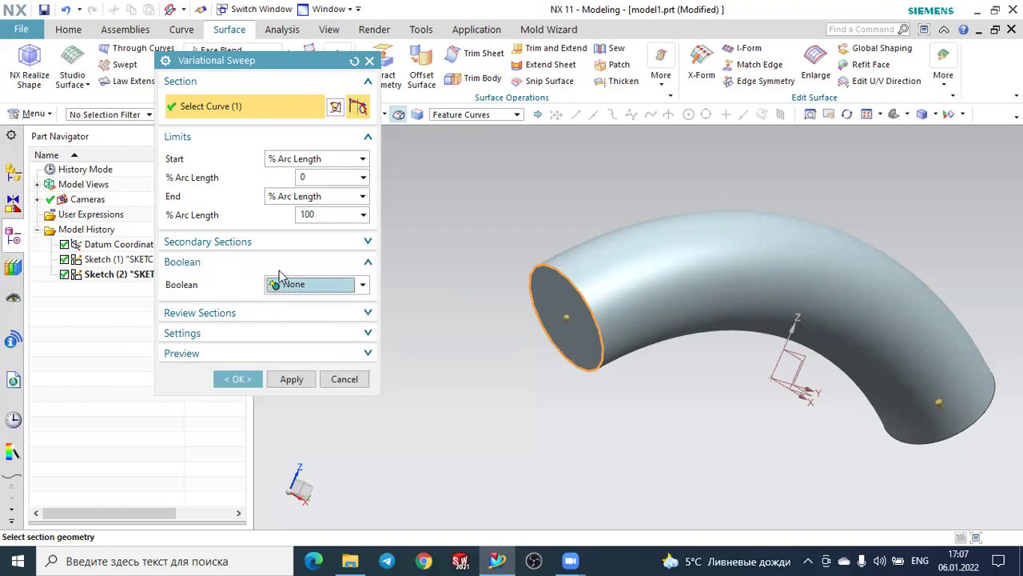
{"action": "left_click", "coordinate": [213, 251]}
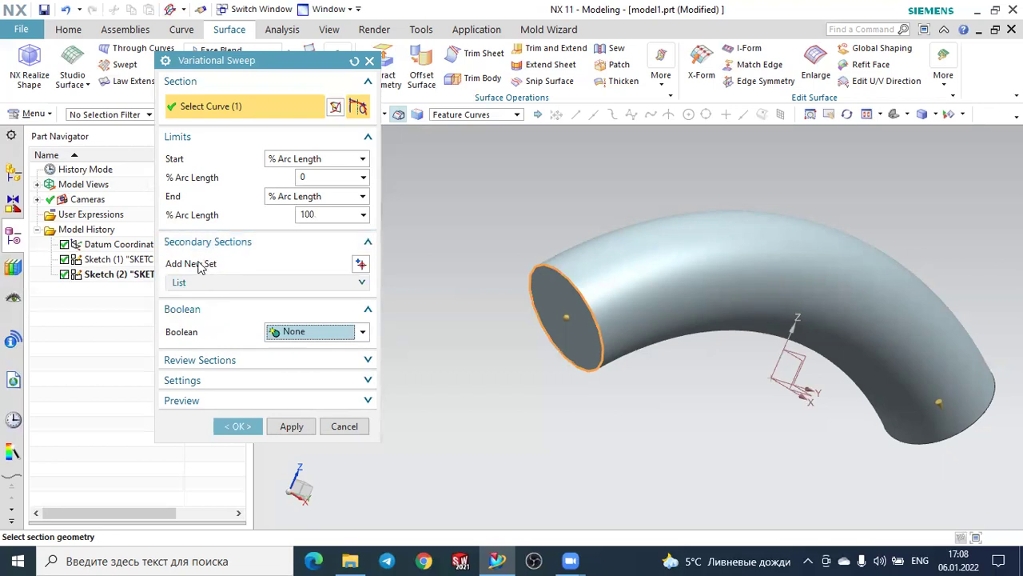
- Add a new secondary section, converting auto dimensions to driving, placed at 30% arc length
{"action": "left_click", "coordinate": [361, 266]}
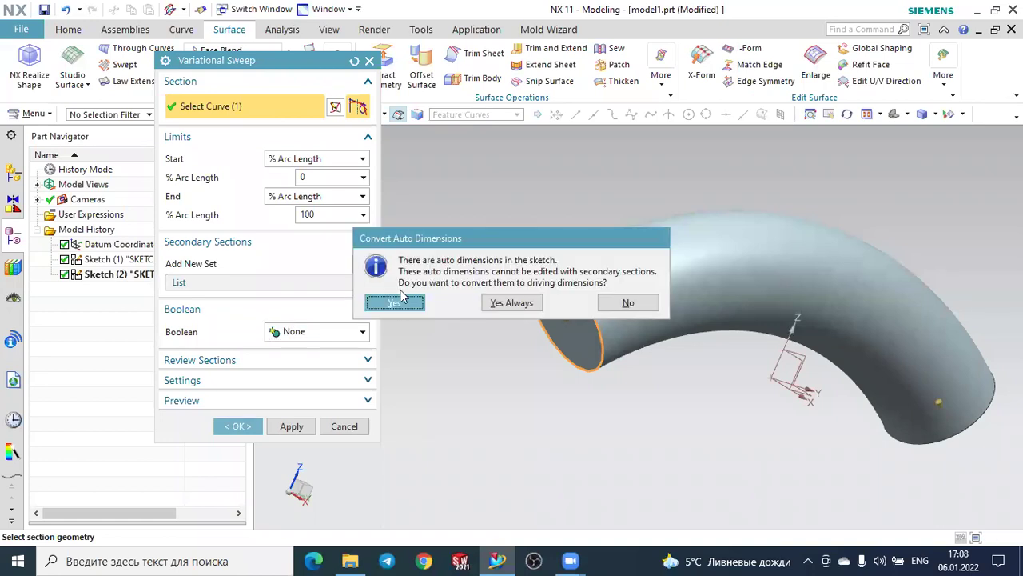
{"action": "left_click", "coordinate": [397, 308]}
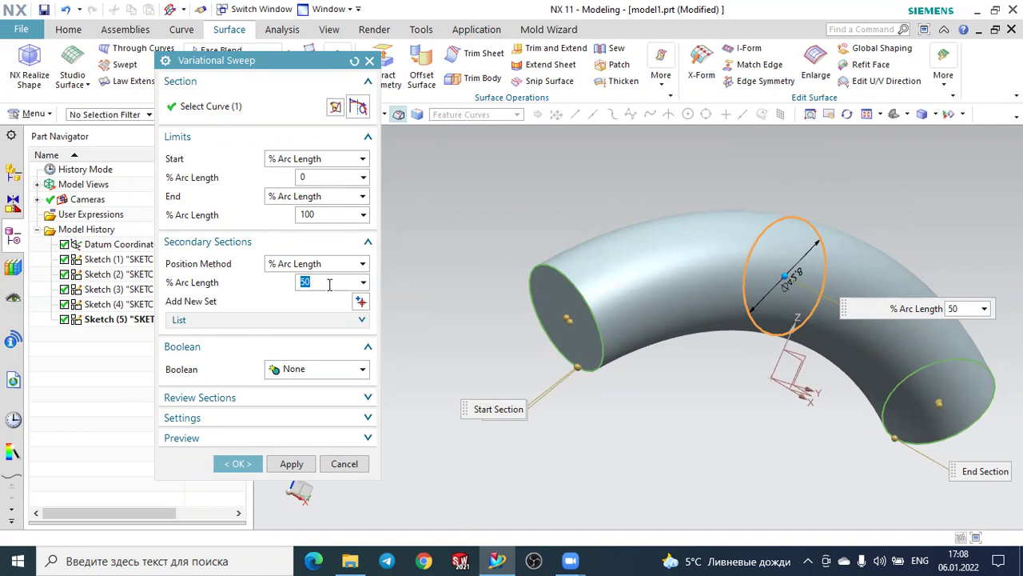
{"action": "type", "text": "3"}
{"action": "key", "text": "Return"}
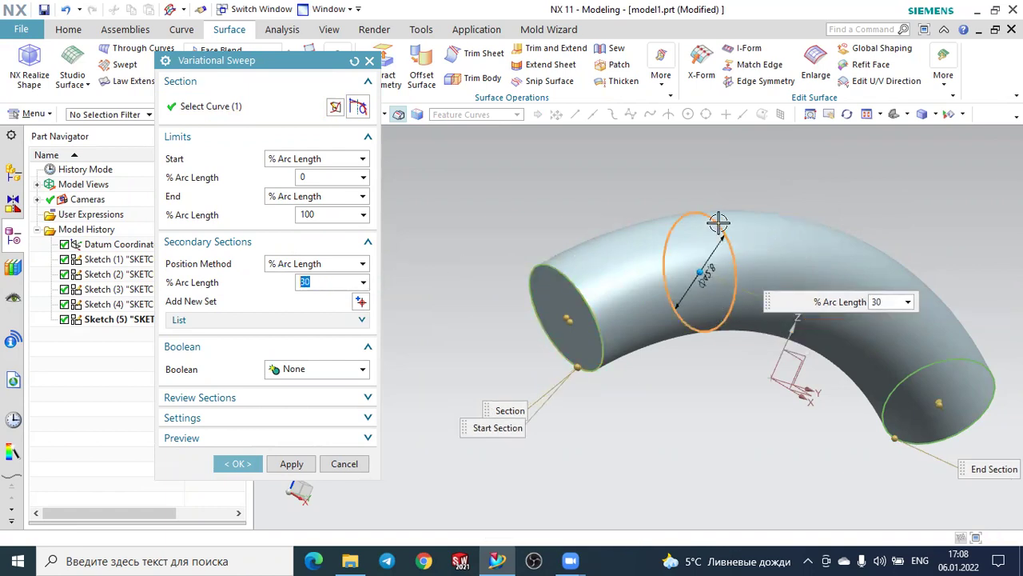
- Try positioning the section at arc length 90, then return to % Arc Length at 50
{"action": "left_click", "coordinate": [344, 264]}
{"action": "left_click", "coordinate": [315, 297]}
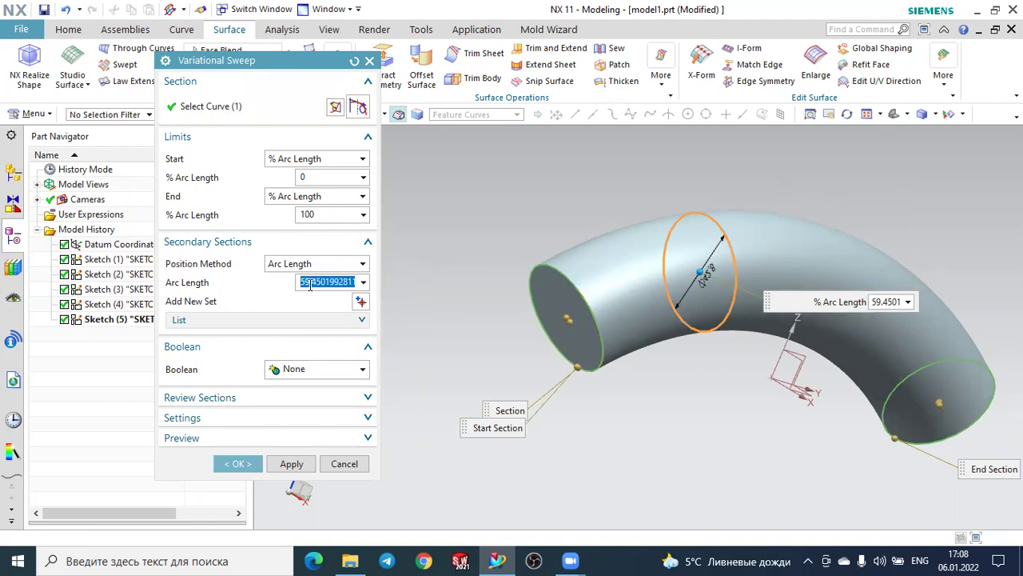
{"action": "type", "text": "90"}
{"action": "key", "text": "Return"}
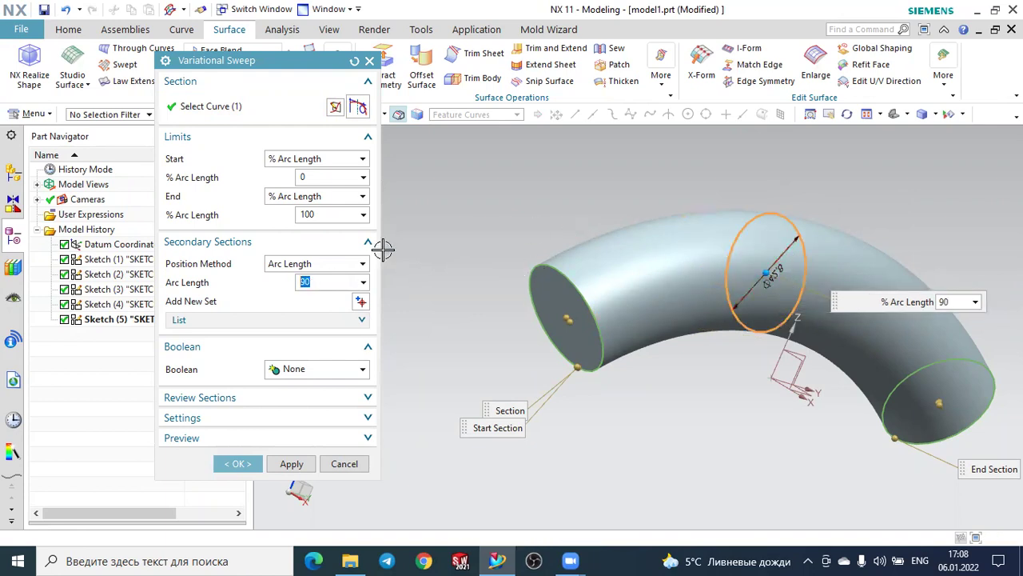
{"action": "left_click", "coordinate": [327, 268]}
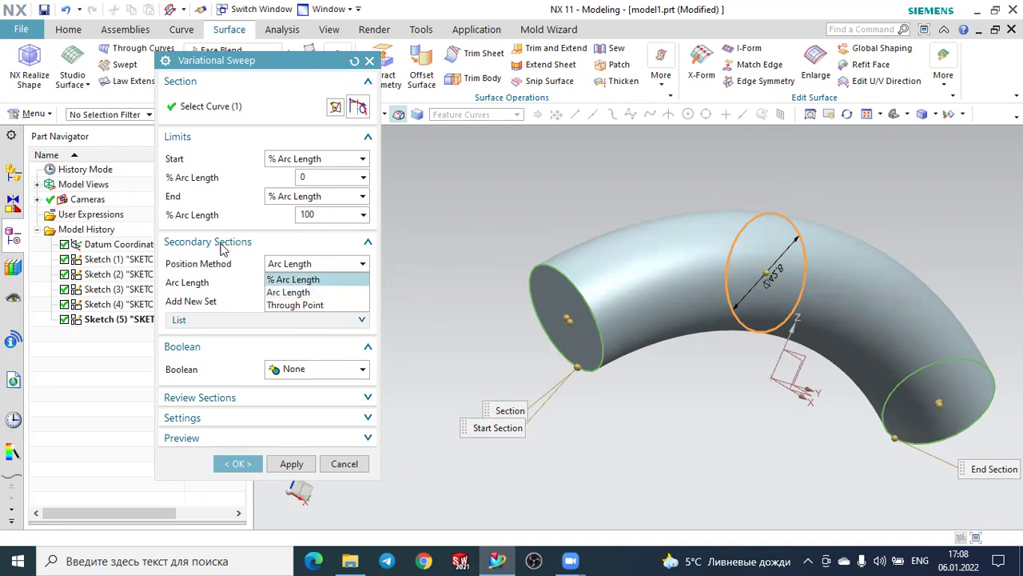
{"action": "left_click", "coordinate": [330, 284]}
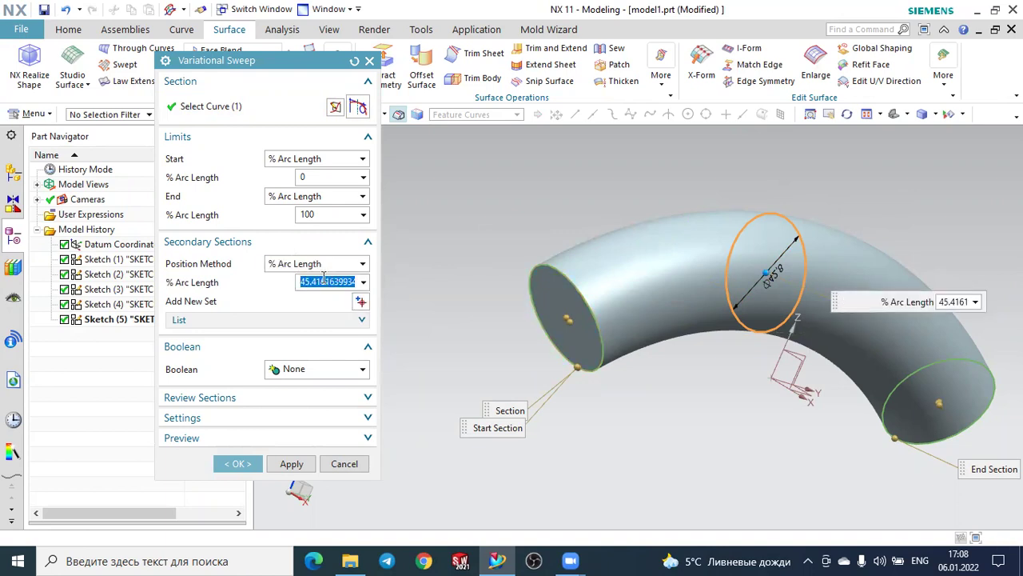
{"action": "type", "text": "50"}
{"action": "key", "text": "Return"}
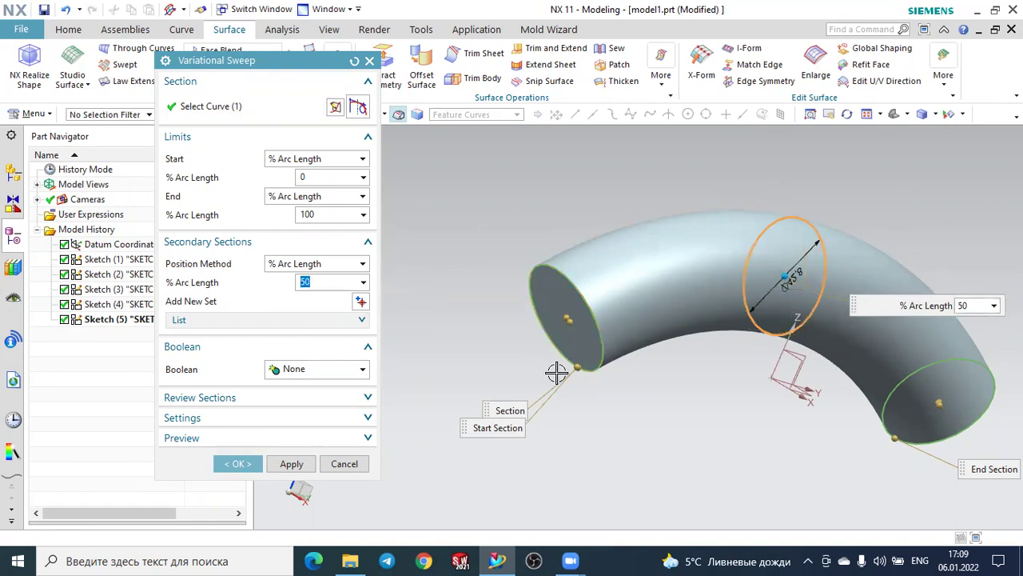
- Change the middle section's diameter p27 to 20 so the tube narrows midway
{"action": "middle_click_drag", "start_coordinate": [668, 402], "coordinate": [687, 402]}
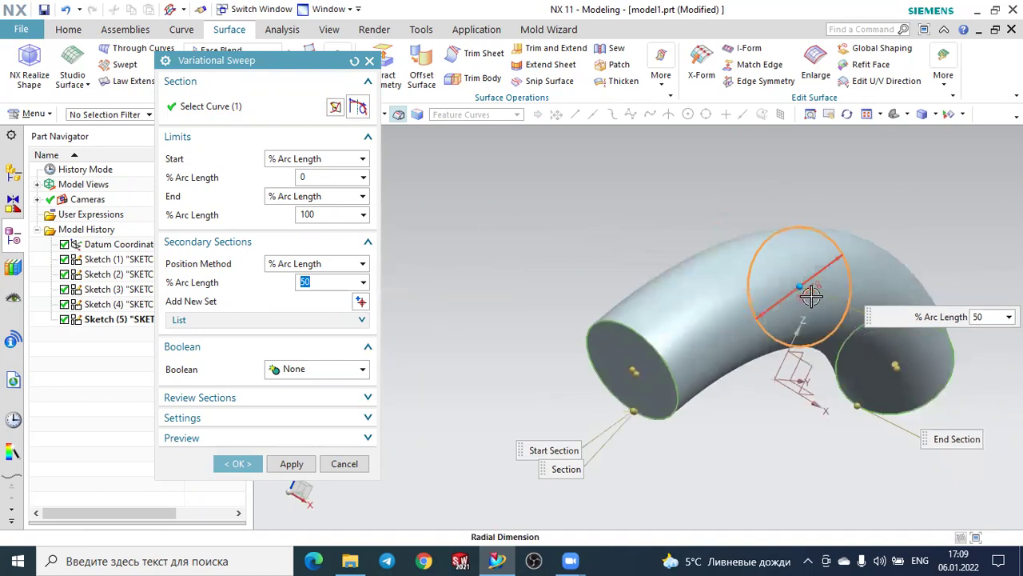
{"action": "scroll", "coordinate": [811, 294], "scroll_direction": "up", "scroll_amount": 2}
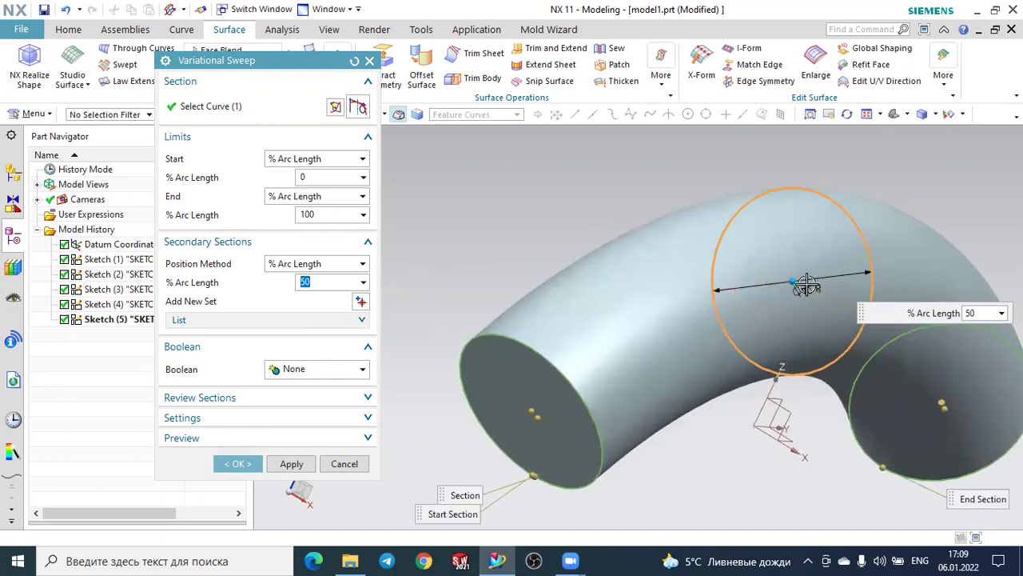
{"action": "double_click", "coordinate": [807, 287]}
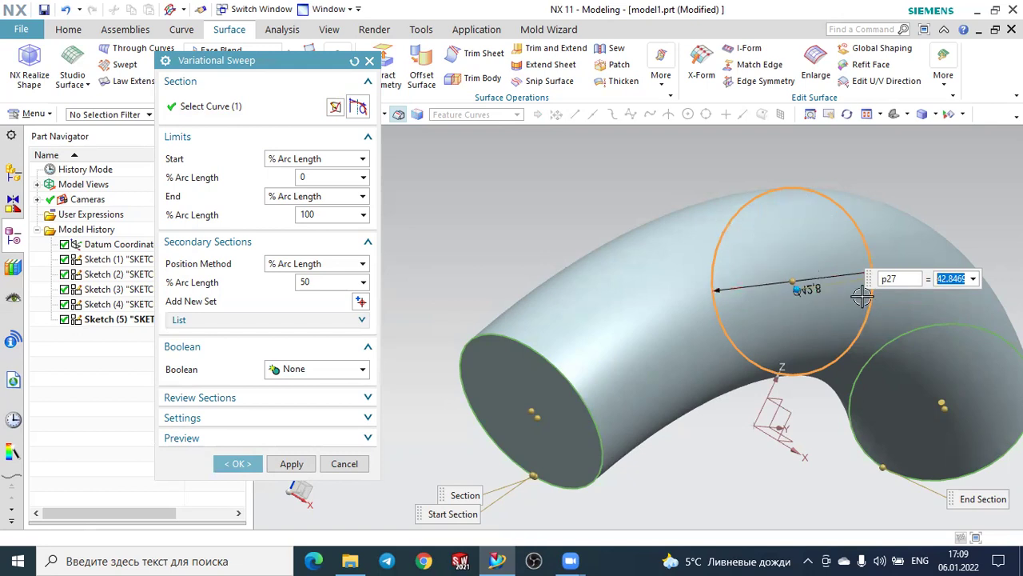
{"action": "type", "text": "20"}
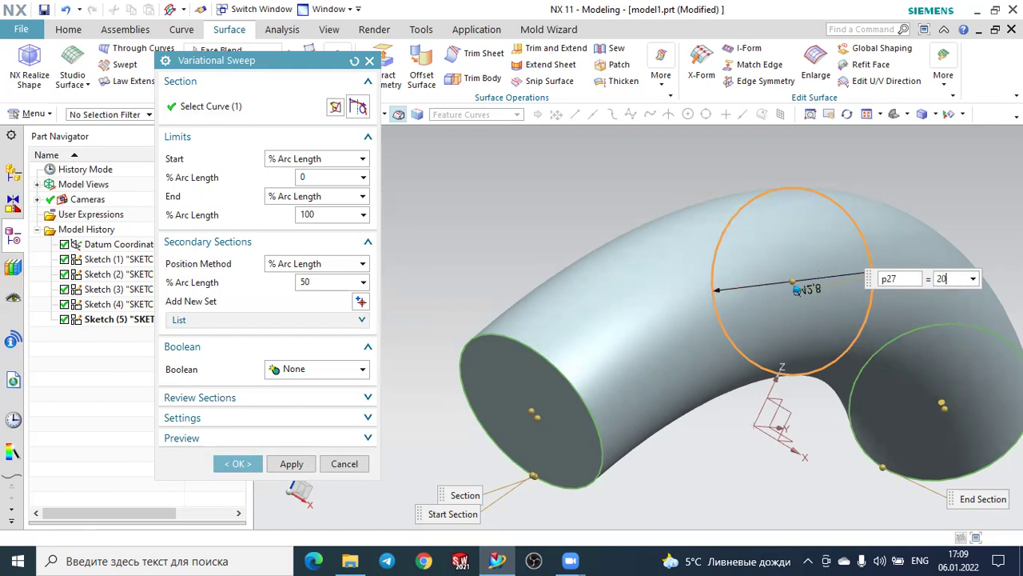
{"action": "key", "text": "Return"}
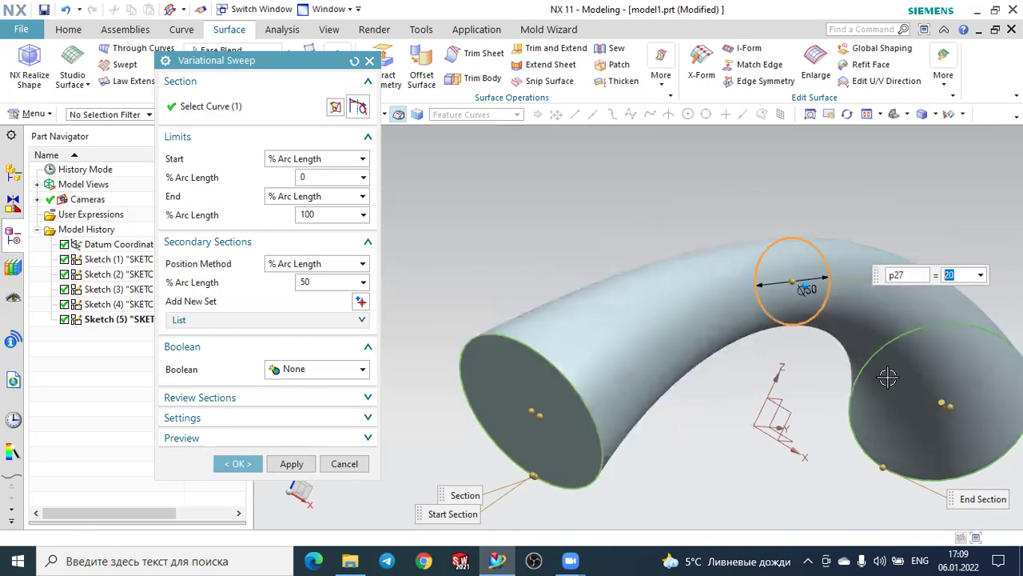
{"action": "scroll", "coordinate": [888, 378], "scroll_direction": "down", "scroll_amount": 2}
{"action": "scroll", "coordinate": [848, 377], "scroll_direction": "down", "scroll_amount": 2}
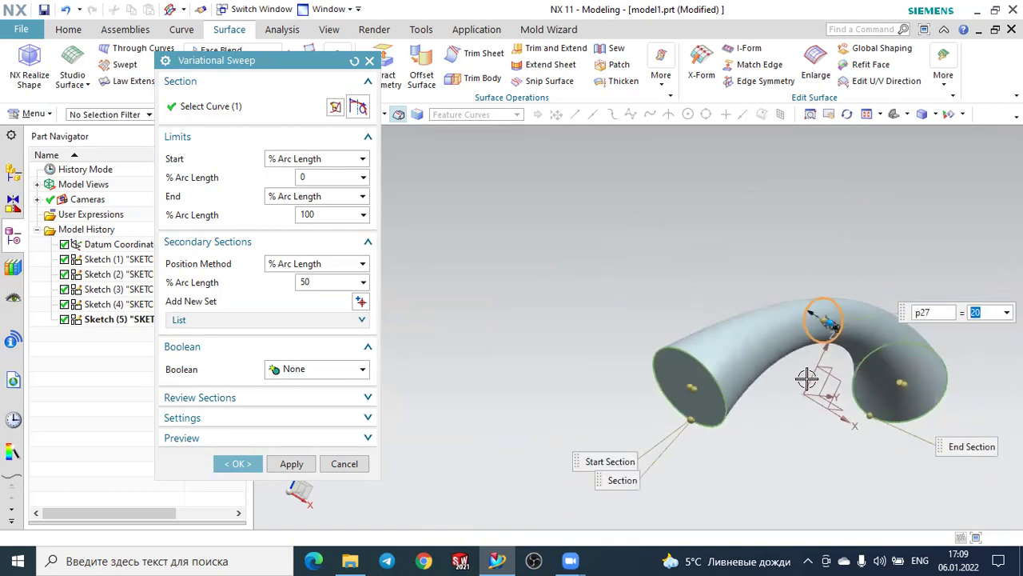
{"action": "mouse_move", "coordinate": [804, 378]}
{"action": "middle_mouse_down"}
{"action": "mouse_move", "coordinate": [778, 373]}
{"action": "mouse_move", "coordinate": [800, 373]}
{"action": "middle_mouse_up"}
{"action": "scroll", "coordinate": [781, 358], "scroll_direction": "up", "scroll_amount": 3}
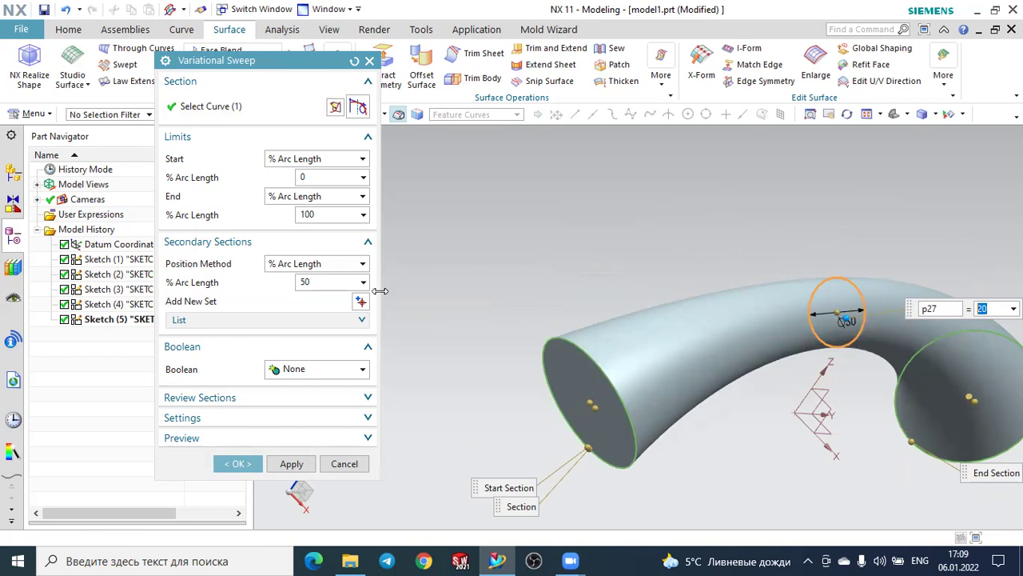
- Expand the sections list and select Start Section, End Section, then Section1
{"action": "left_click", "coordinate": [180, 324]}
{"action": "left_click", "coordinate": [181, 321]}
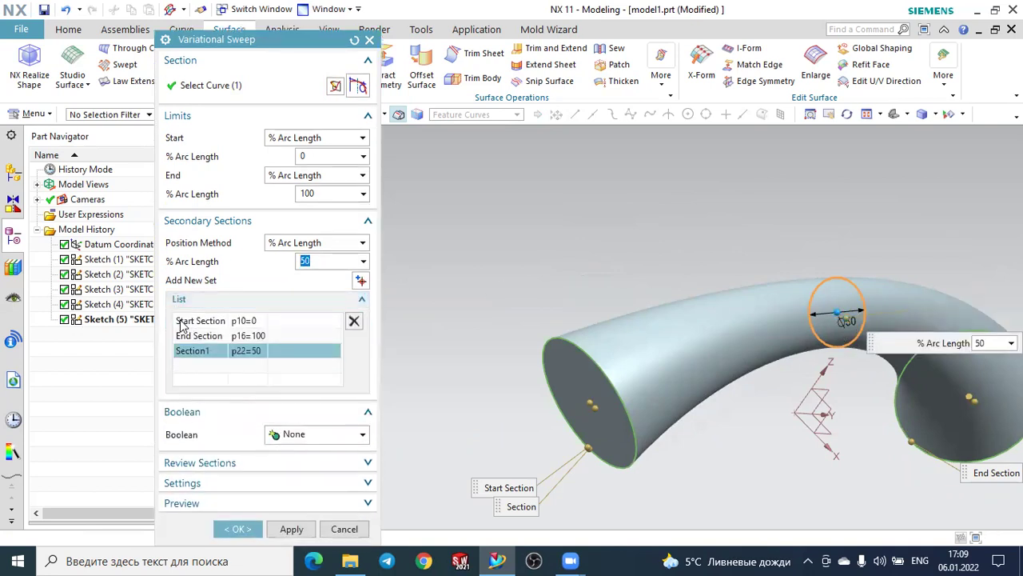
{"action": "left_click", "coordinate": [181, 322]}
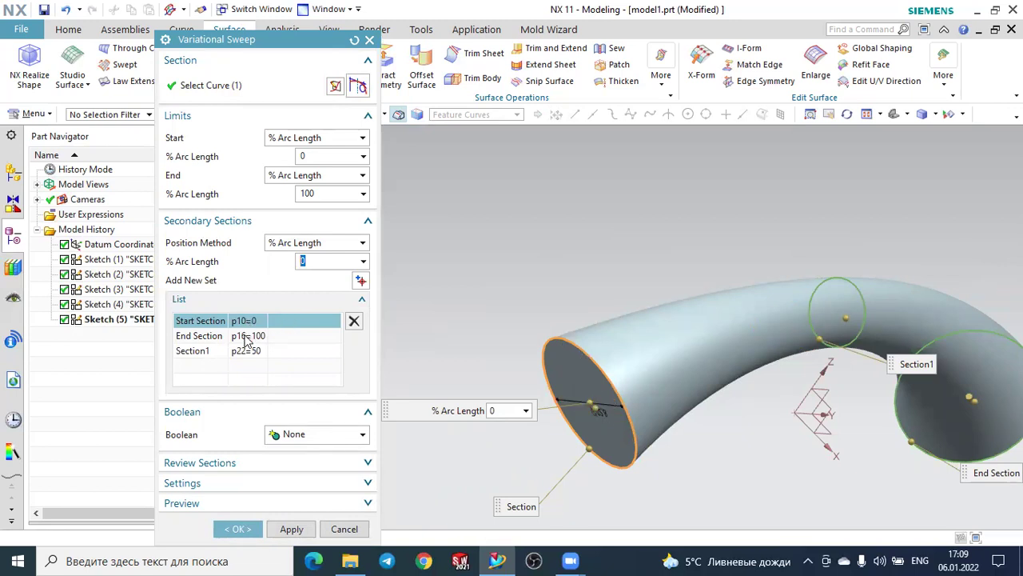
{"action": "left_click", "coordinate": [214, 336]}
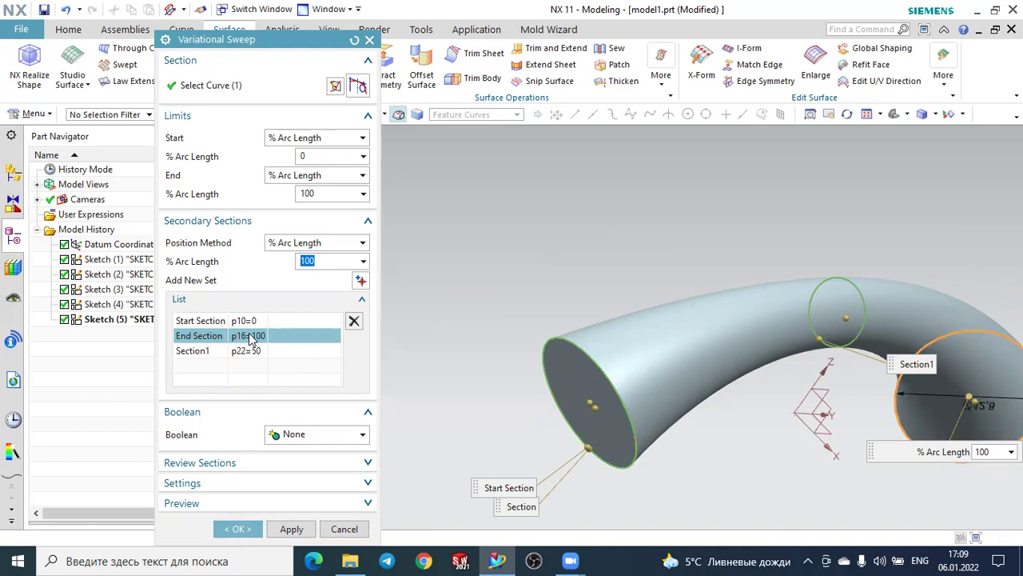
{"action": "scroll", "coordinate": [449, 314], "scroll_direction": "down", "scroll_amount": 1}
{"action": "scroll", "coordinate": [452, 320], "scroll_direction": "down", "scroll_amount": 1}
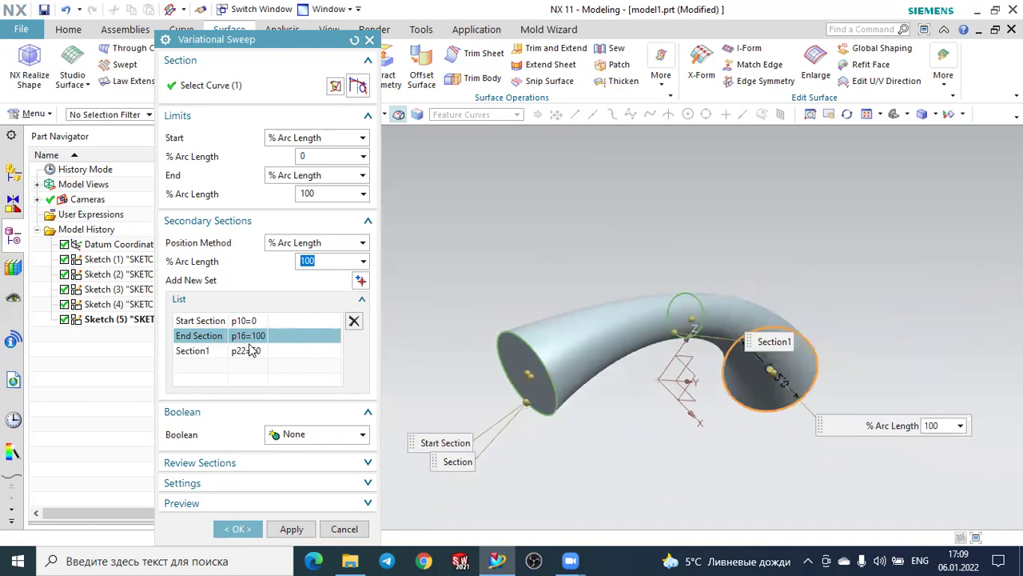
{"action": "left_click", "coordinate": [248, 355]}
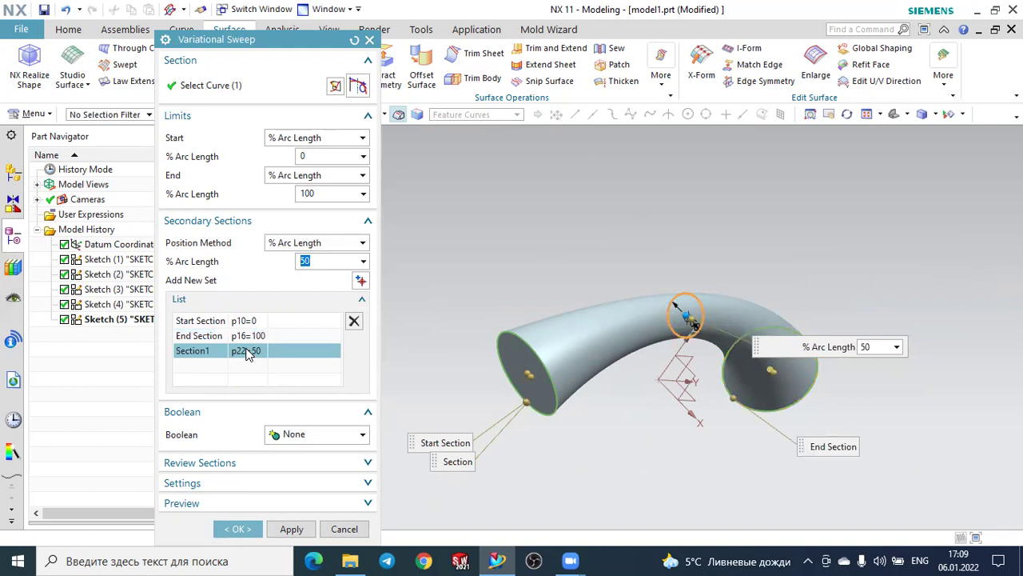
{"action": "scroll", "coordinate": [743, 328], "scroll_direction": "up", "scroll_amount": 1}
{"action": "scroll", "coordinate": [720, 324], "scroll_direction": "up", "scroll_amount": 1}
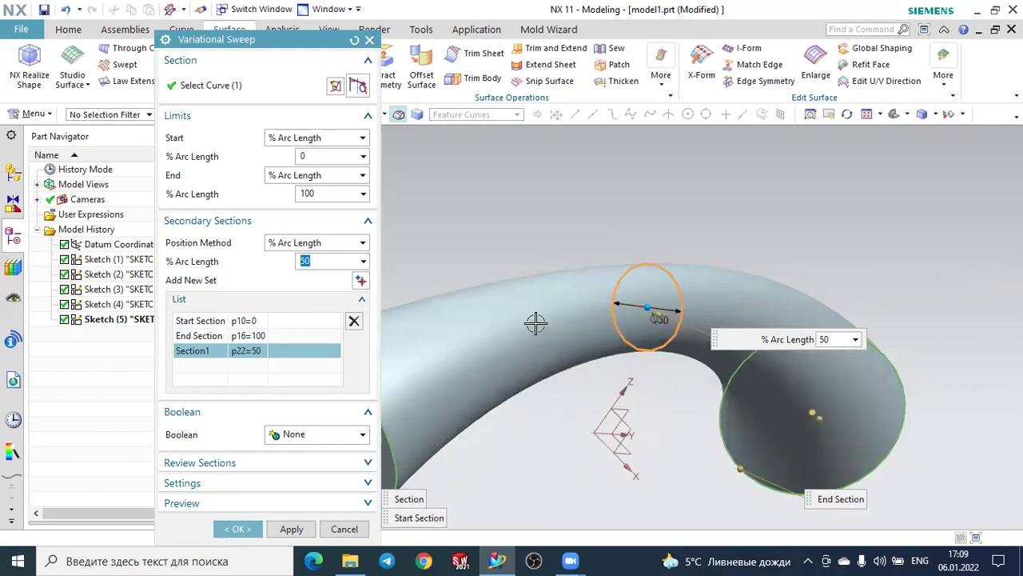
- Set the Start Section's diameter to 4
{"action": "left_click", "coordinate": [247, 322]}
{"action": "middle_click_drag", "start_coordinate": [589, 365], "coordinate": [524, 416]}
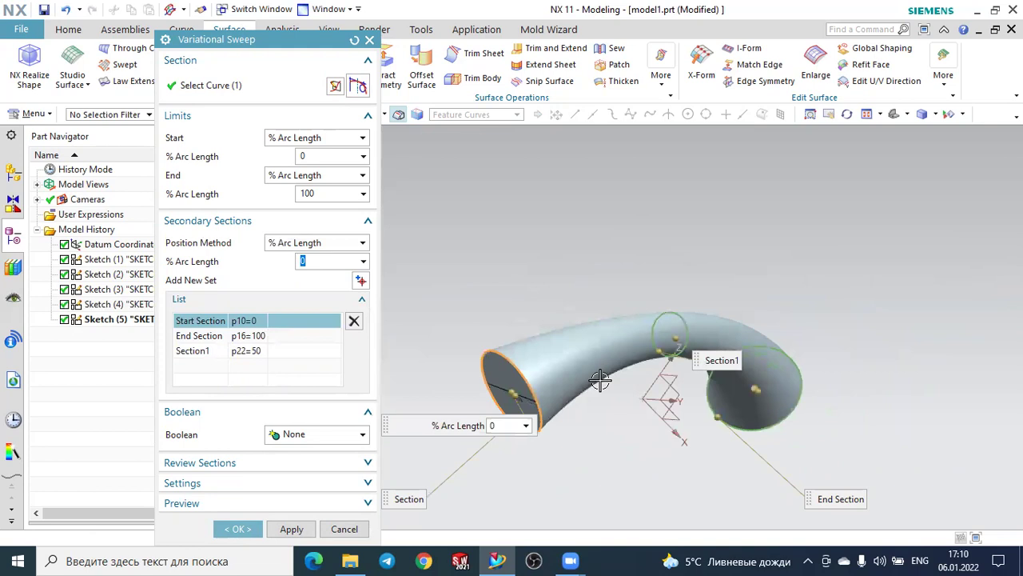
{"action": "left_click_drag", "start_coordinate": [524, 416], "coordinate": [511, 409]}
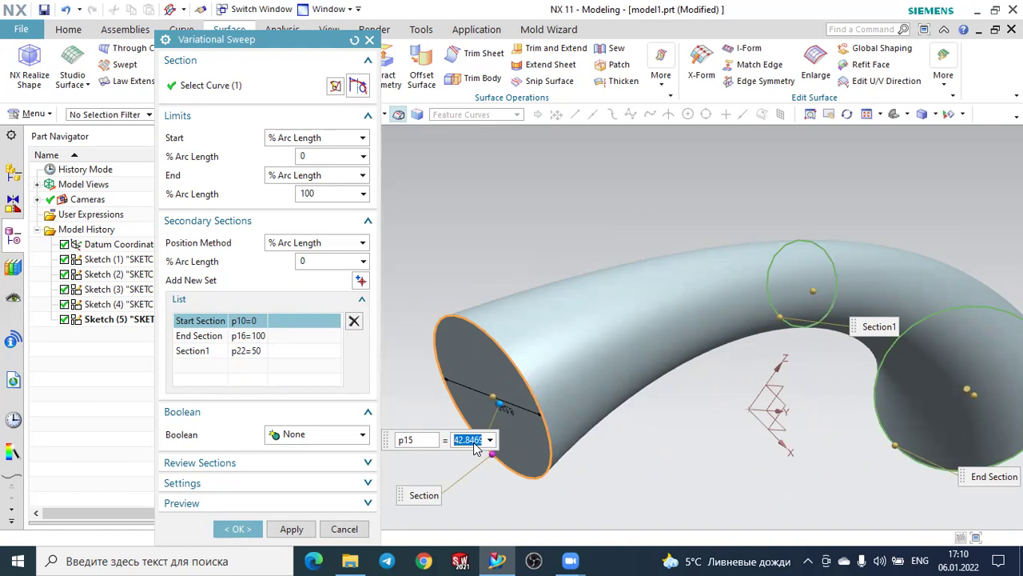
{"action": "type", "text": "42"}
{"action": "key", "text": "Return"}
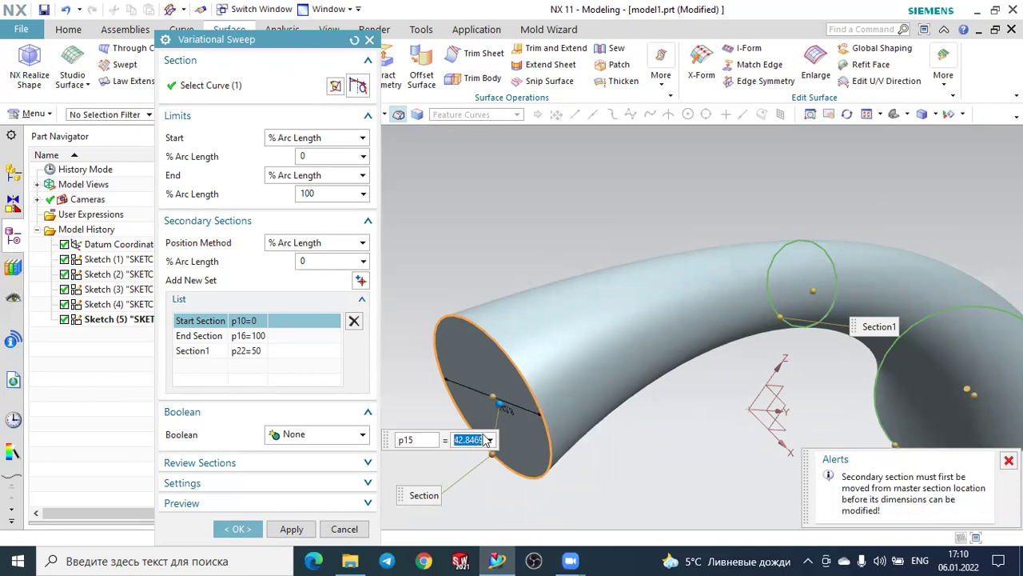
{"action": "type", "text": "42"}
{"action": "key", "text": "Return"}
- Review Section1 and the End Section, dismissing the alerts popup, and reselect Section1
{"action": "left_click", "coordinate": [240, 361]}
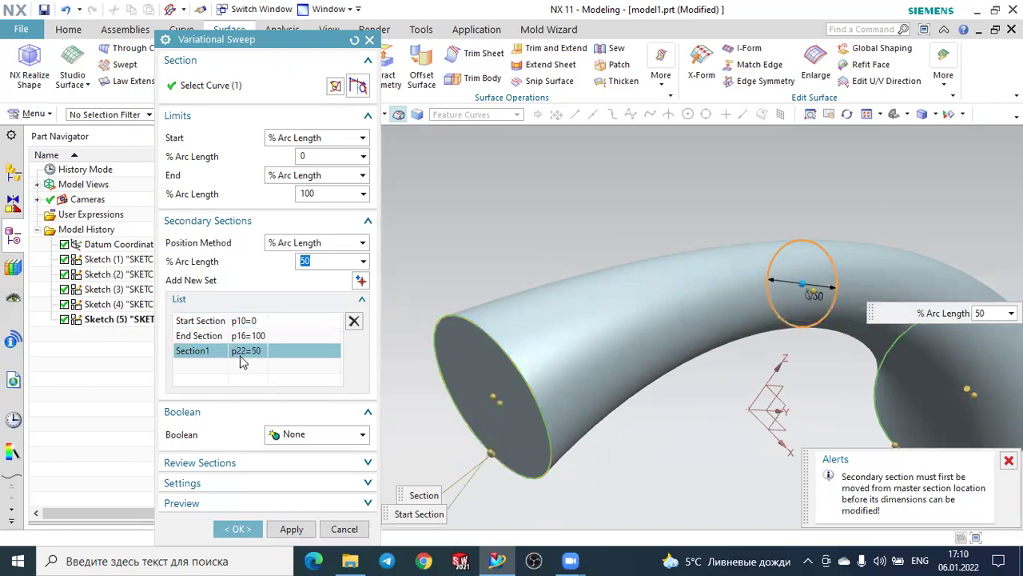
{"action": "left_click", "coordinate": [250, 339]}
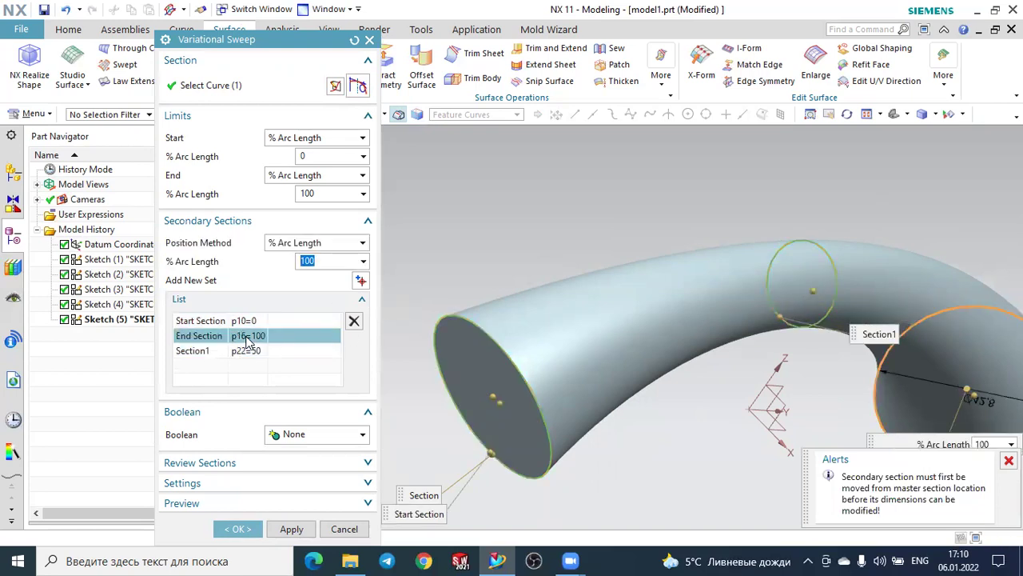
{"action": "middle_click_drag", "start_coordinate": [608, 400], "coordinate": [814, 466]}
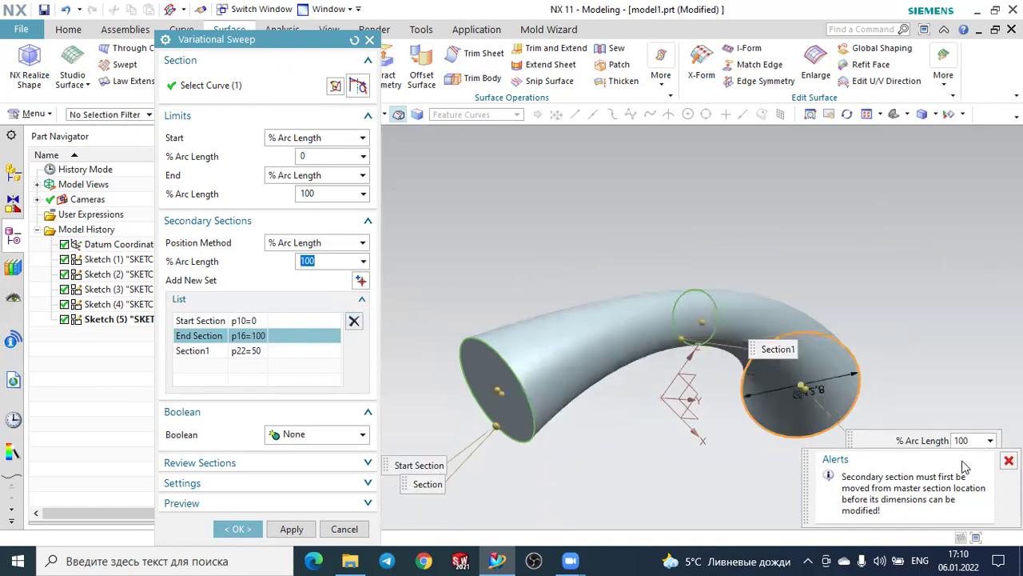
{"action": "left_click", "coordinate": [1008, 460]}
{"action": "scroll", "coordinate": [864, 424], "scroll_direction": "down", "scroll_amount": 2}
{"action": "scroll", "coordinate": [864, 424], "scroll_direction": "down", "scroll_amount": 1}
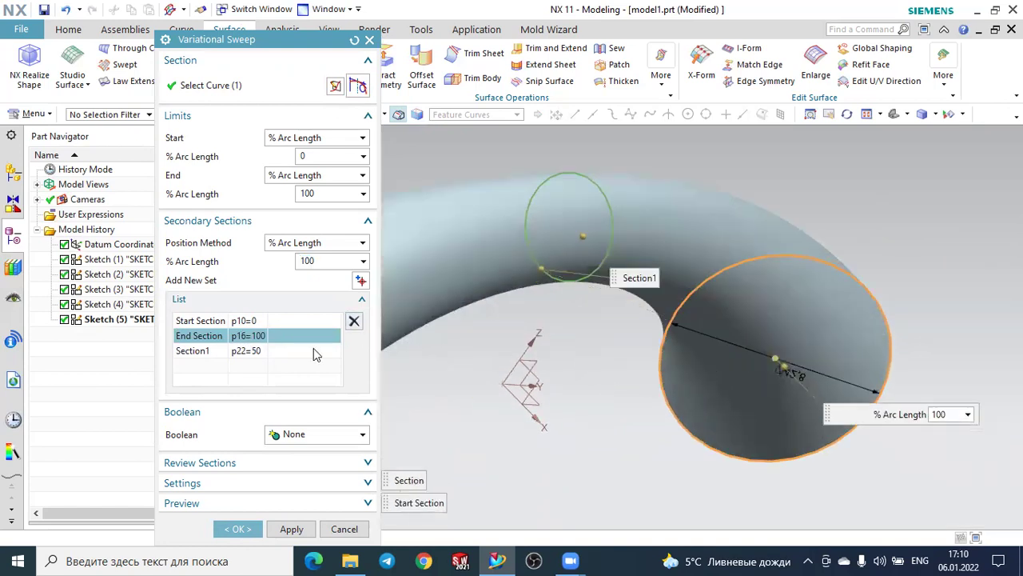
{"action": "left_click", "coordinate": [247, 355]}
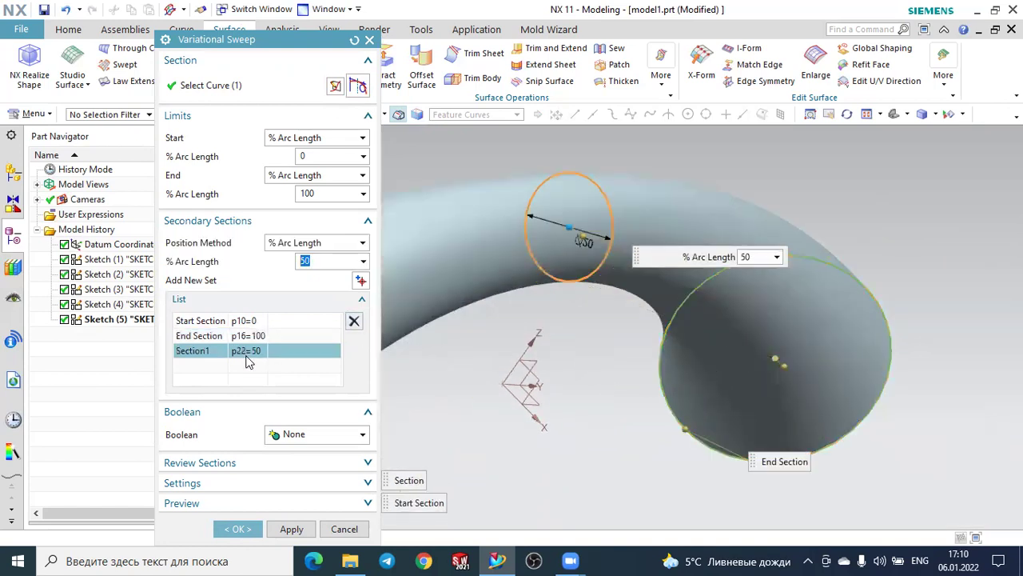
- Add Section2 at 25% arc length, then slide it along the path to 20%
{"action": "left_click", "coordinate": [359, 282]}
{"action": "middle_click_drag", "start_coordinate": [525, 280], "coordinate": [574, 306]}
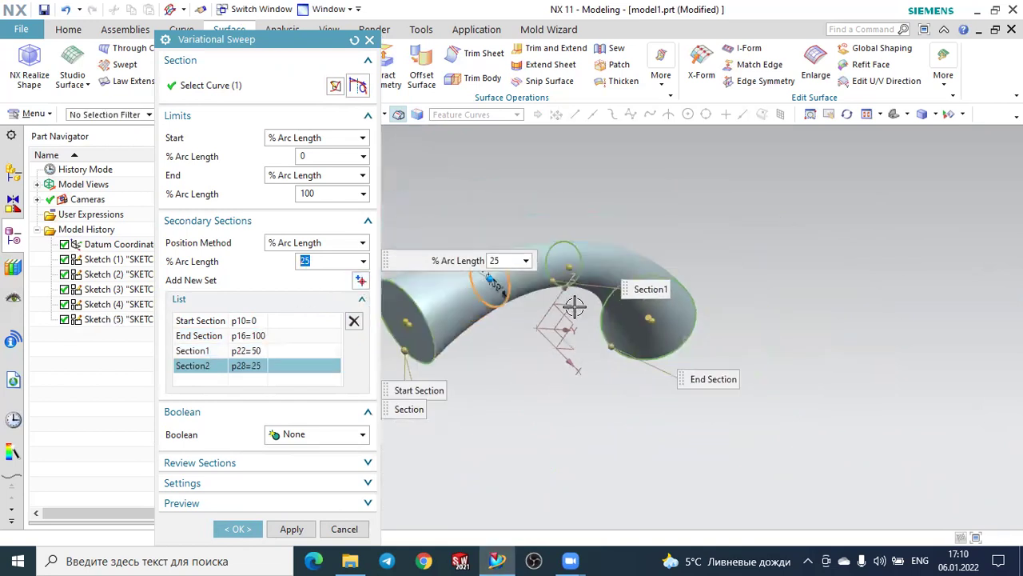
{"action": "scroll", "coordinate": [490, 292], "scroll_direction": "up", "scroll_amount": 3}
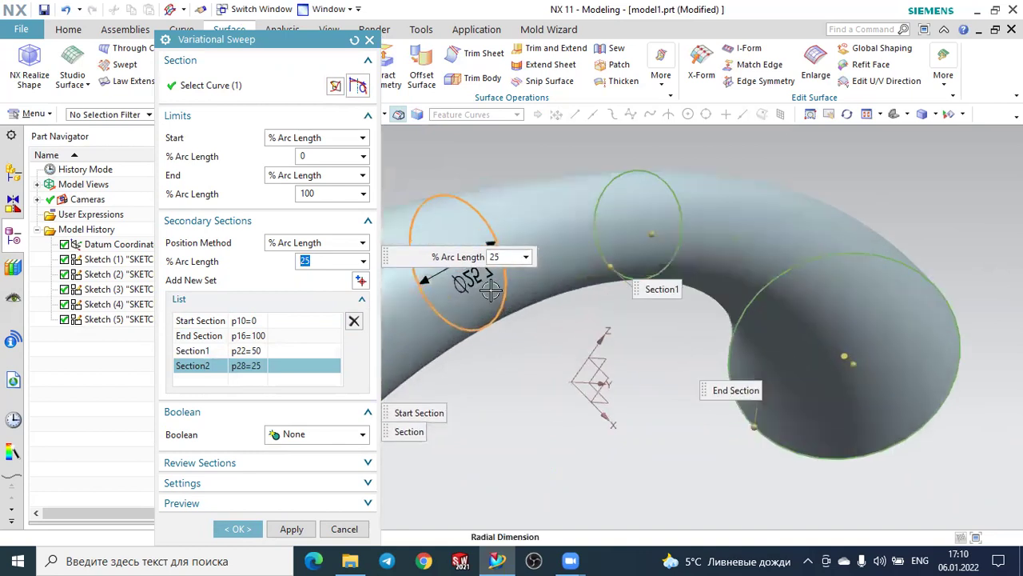
{"action": "scroll", "coordinate": [496, 360], "scroll_direction": "down", "scroll_amount": 2}
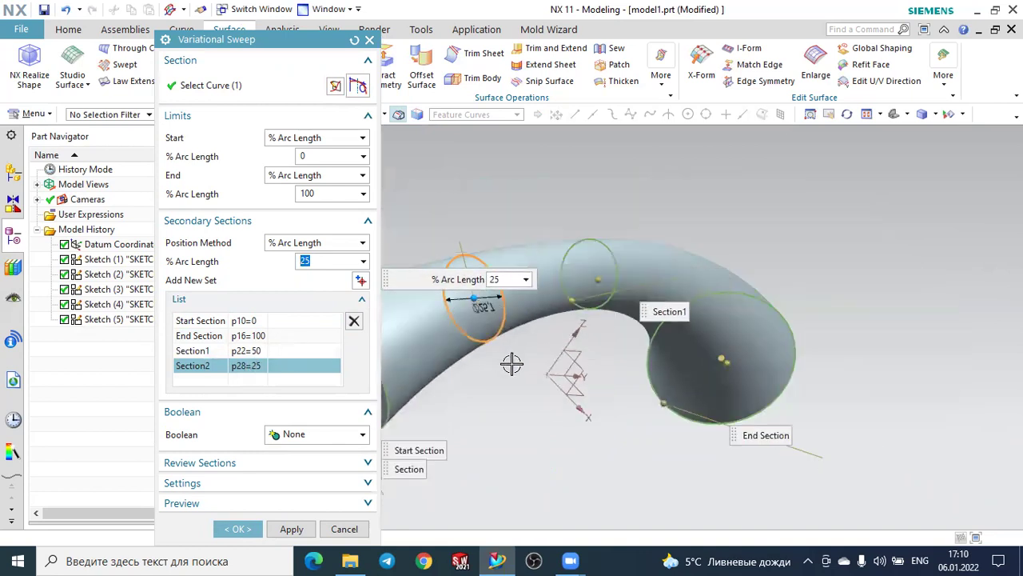
{"action": "scroll", "coordinate": [471, 320], "scroll_direction": "up", "scroll_amount": 1}
{"action": "scroll", "coordinate": [485, 331], "scroll_direction": "up", "scroll_amount": 2}
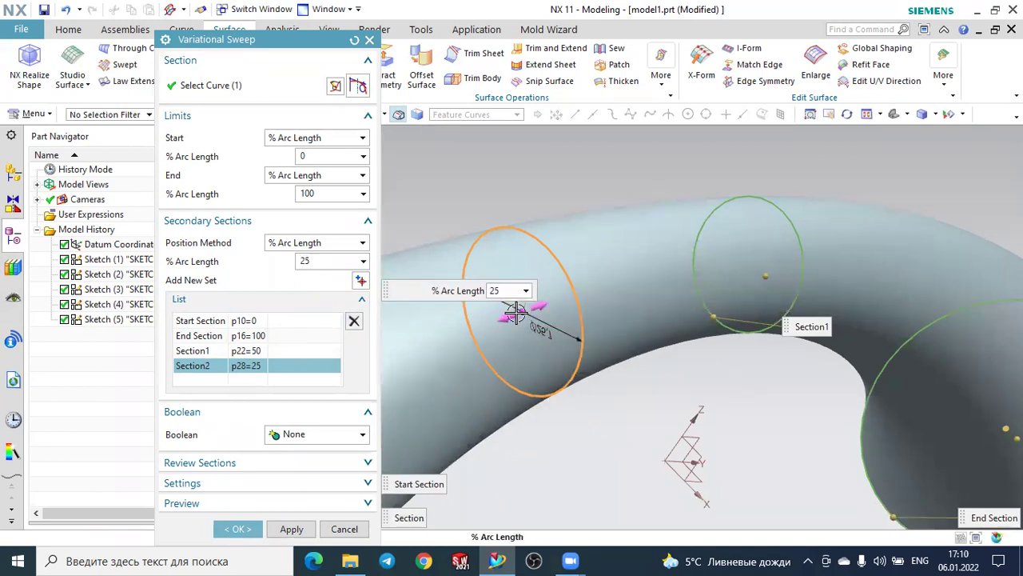
{"action": "key", "text": "Return"}
{"action": "mouse_move", "coordinate": [434, 331]}
{"action": "left_mouse_down"}
{"action": "mouse_move", "coordinate": [411, 338]}
{"action": "mouse_move", "coordinate": [421, 354]}
{"action": "mouse_move", "coordinate": [477, 285]}
{"action": "mouse_move", "coordinate": [495, 319]}
{"action": "mouse_move", "coordinate": [429, 336]}
{"action": "mouse_move", "coordinate": [466, 331]}
{"action": "mouse_move", "coordinate": [336, 277]}
{"action": "left_mouse_up"}
{"action": "type", "text": "20"}
{"action": "double_click", "coordinate": [329, 260]}
{"action": "middle_click_drag", "start_coordinate": [480, 336], "coordinate": [429, 338]}
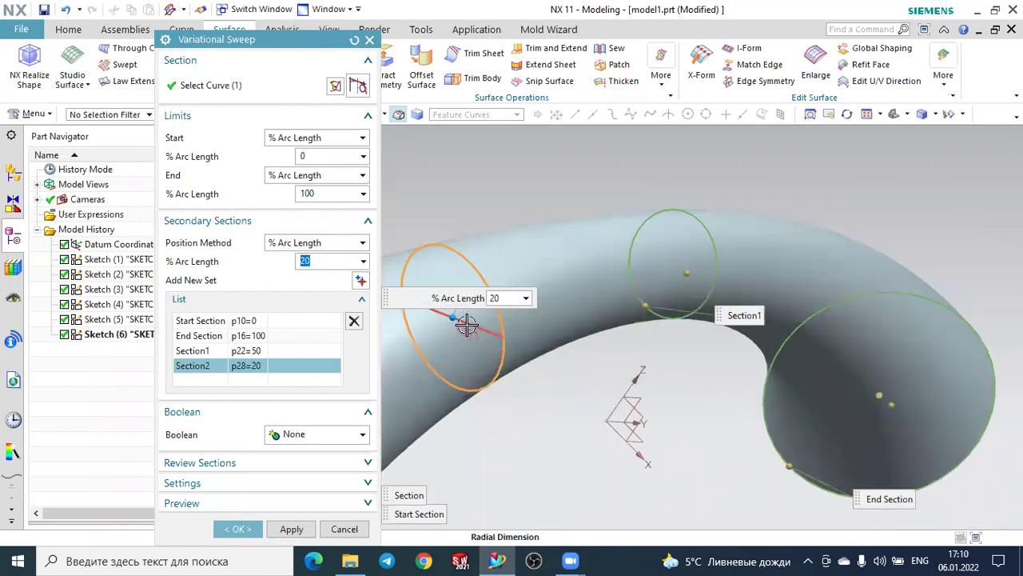
- Narrow Section2's radius to 10 and create the flared-tube variational sweep
{"action": "left_click", "coordinate": [479, 326]}
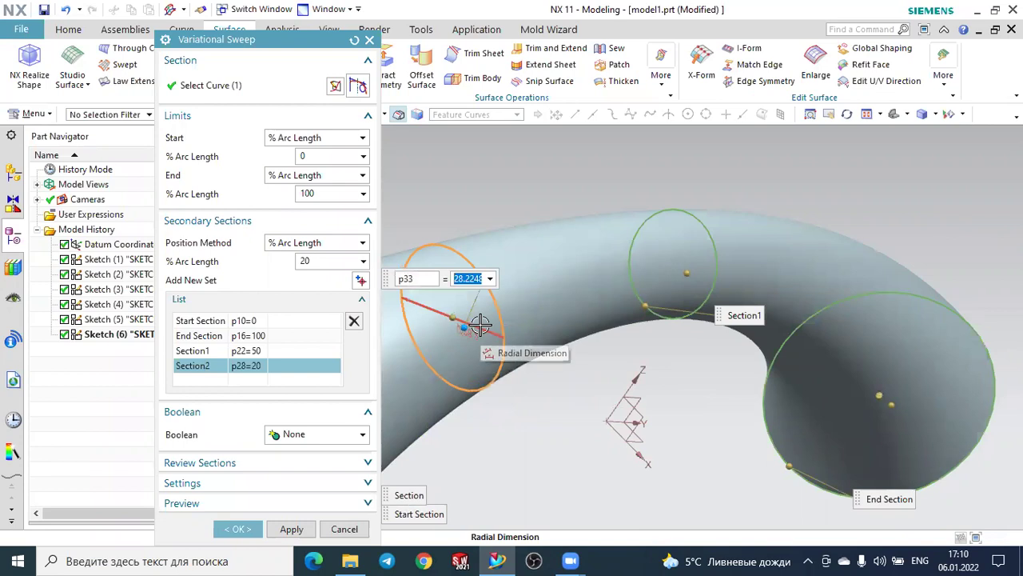
{"action": "type", "text": "10"}
{"action": "key", "text": "Return"}
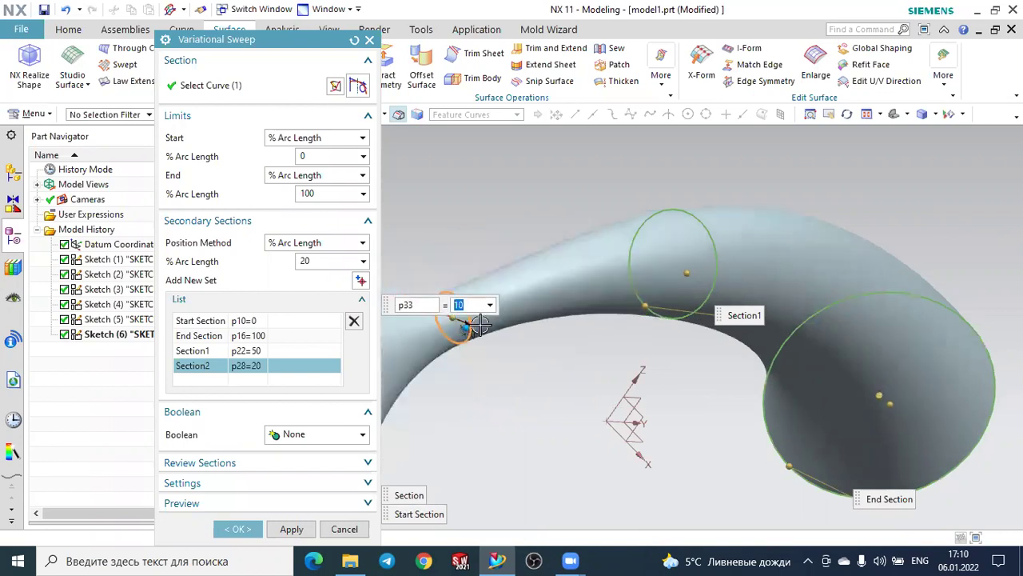
{"action": "mouse_move", "coordinate": [674, 392]}
{"action": "middle_mouse_down"}
{"action": "mouse_move", "coordinate": [552, 429]}
{"action": "mouse_move", "coordinate": [575, 419]}
{"action": "middle_mouse_up"}
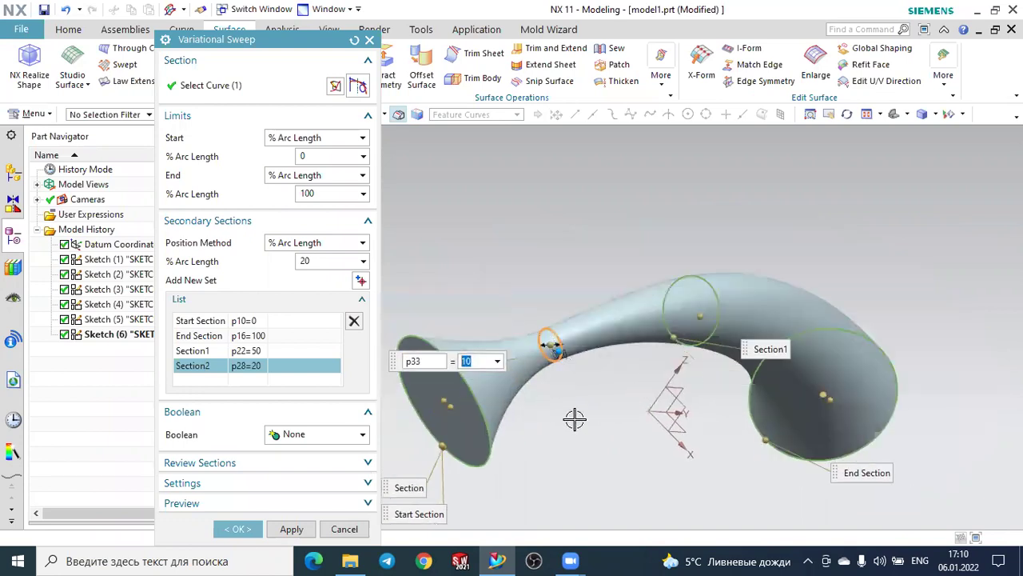
{"action": "scroll", "coordinate": [575, 418], "scroll_direction": "up", "scroll_amount": 3}
{"action": "scroll", "coordinate": [574, 419], "scroll_direction": "up", "scroll_amount": 1}
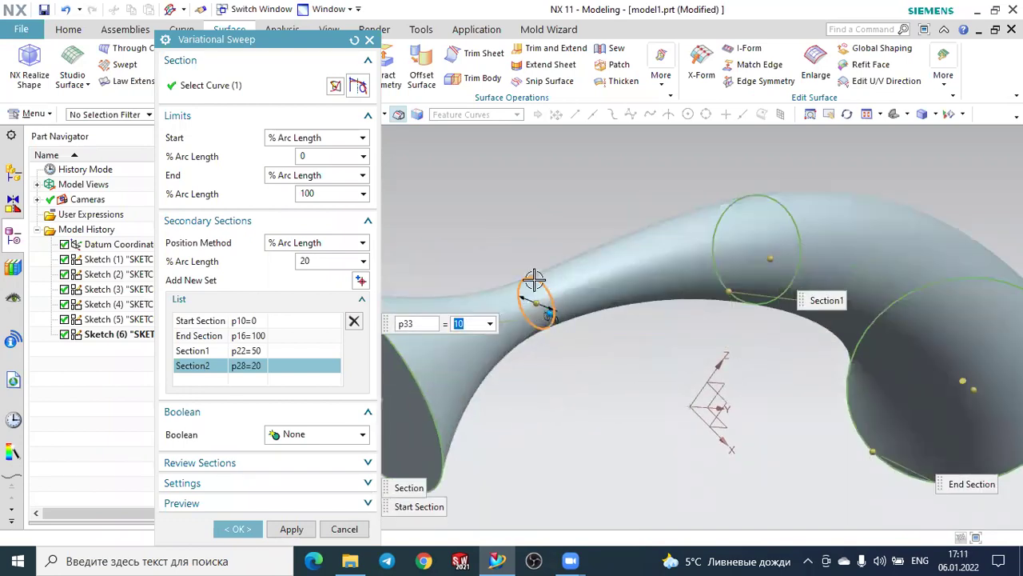
{"action": "scroll", "coordinate": [667, 359], "scroll_direction": "down", "scroll_amount": 1}
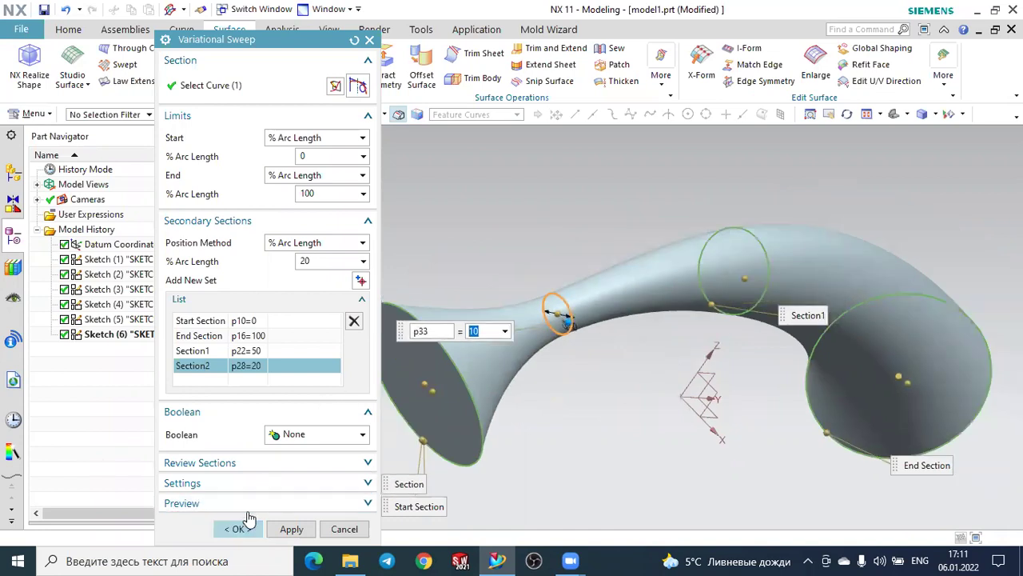
{"action": "left_click", "coordinate": [238, 528]}
- Edit the Variational Sweep so its Body Type is Sheet instead of Solid
{"action": "mouse_move", "coordinate": [612, 402]}
{"action": "middle_mouse_down"}
{"action": "mouse_move", "coordinate": [607, 365]}
{"action": "mouse_move", "coordinate": [633, 392]}
{"action": "middle_mouse_up"}
{"action": "middle_click_drag", "start_coordinate": [573, 394], "coordinate": [164, 296]}
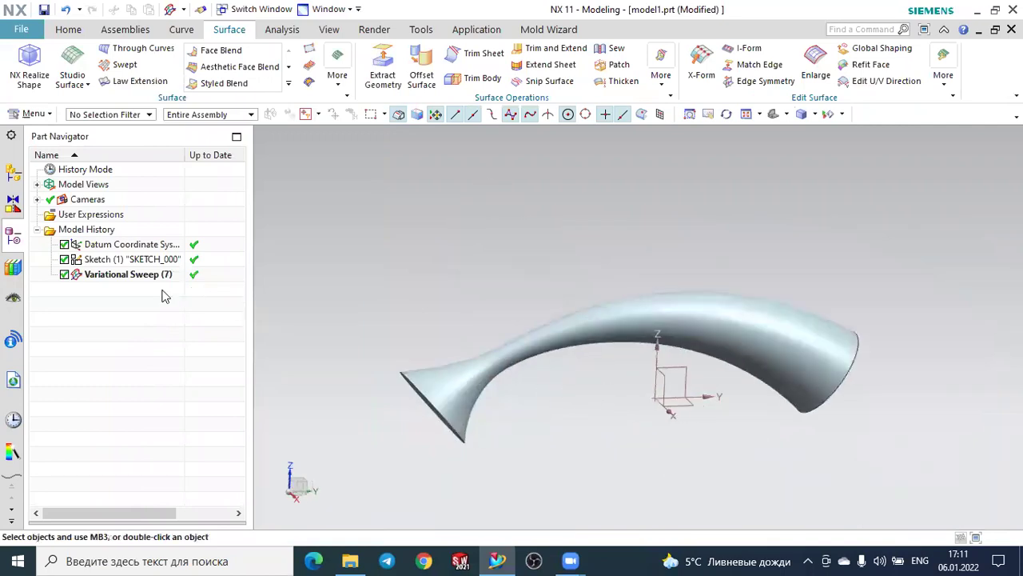
{"action": "double_click", "coordinate": [139, 276]}
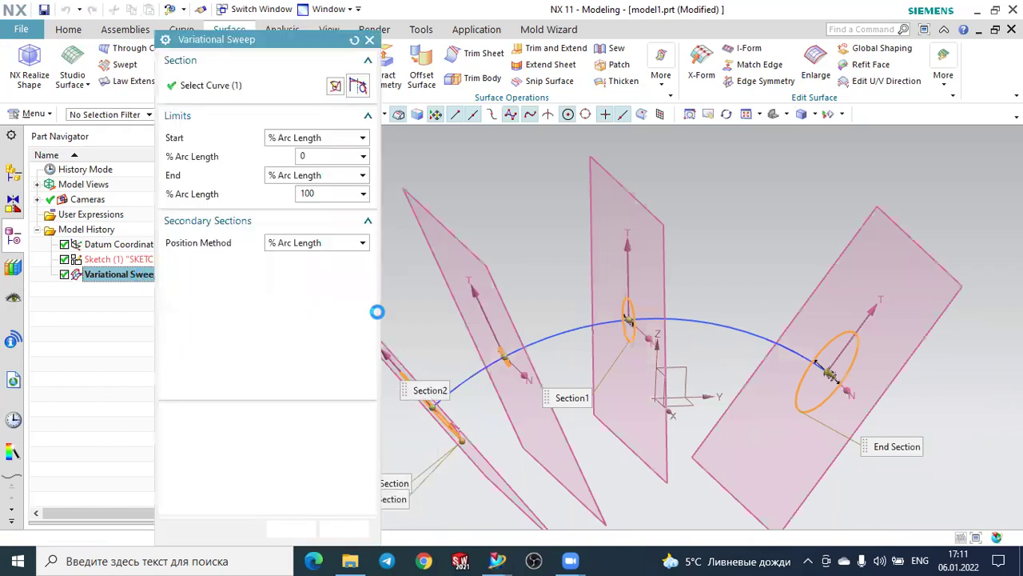
{"action": "middle_click_drag", "start_coordinate": [609, 363], "coordinate": [595, 451]}
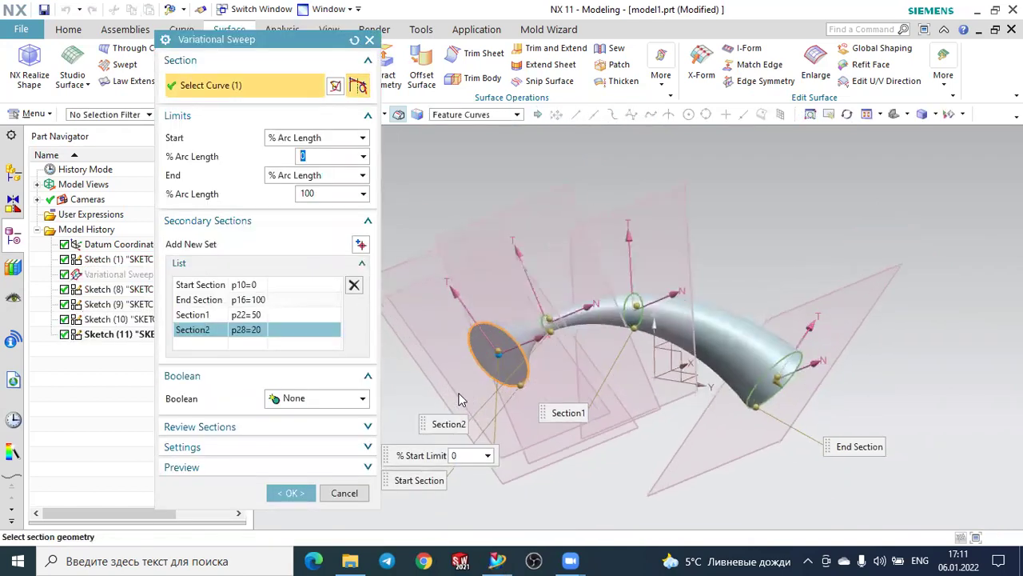
{"action": "left_click", "coordinate": [172, 452]}
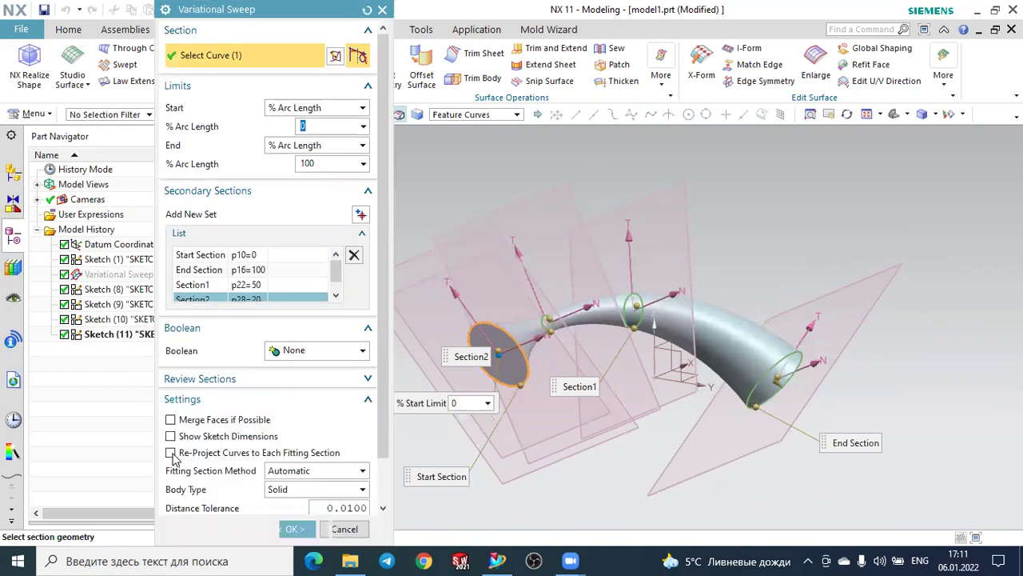
{"action": "scroll", "coordinate": [270, 455], "scroll_direction": "down", "scroll_amount": 2}
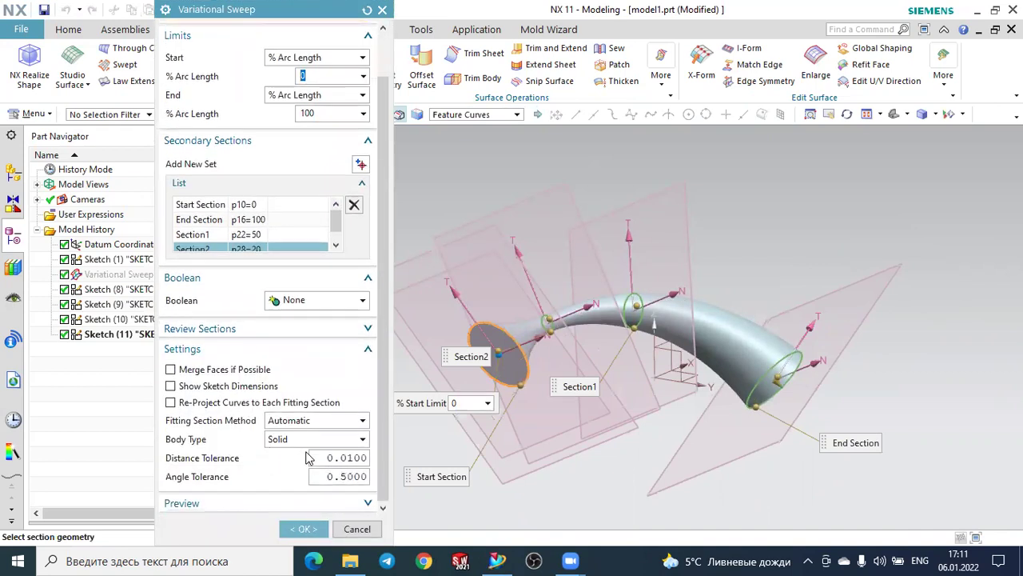
{"action": "left_click", "coordinate": [294, 445]}
{"action": "left_click", "coordinate": [275, 466]}
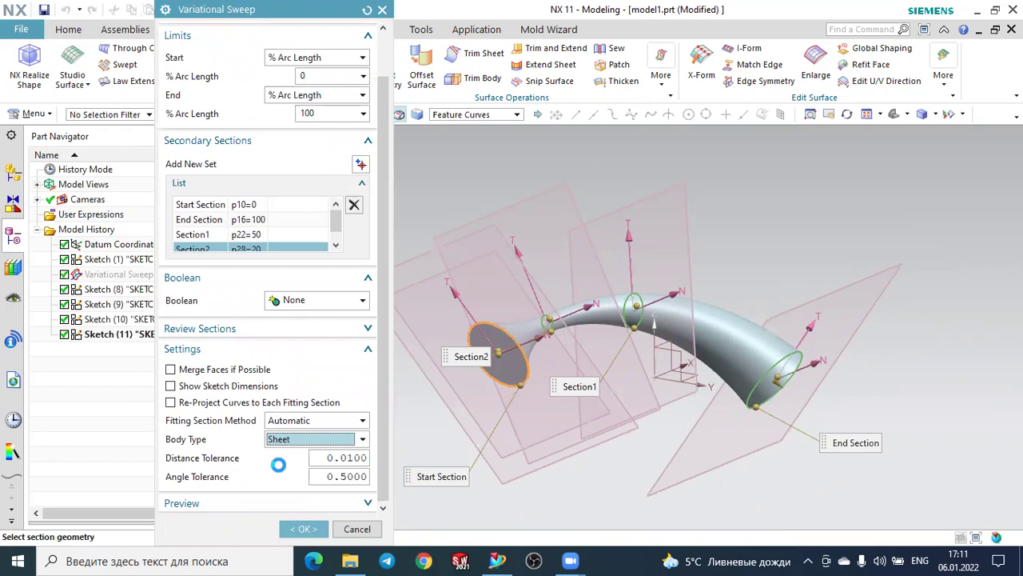
{"action": "left_click", "coordinate": [301, 528]}
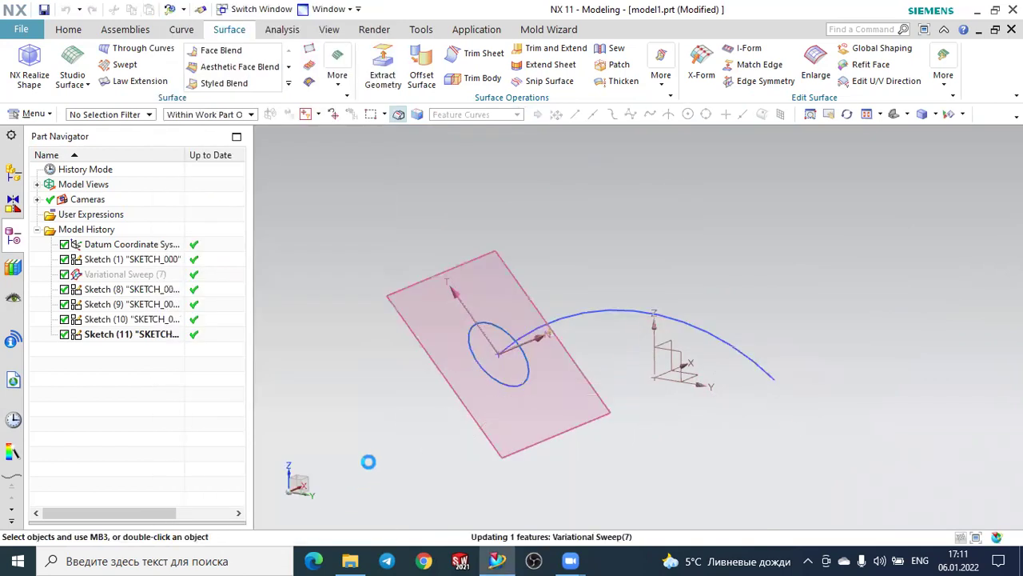
{"action": "mouse_move", "coordinate": [408, 443]}
{"action": "middle_mouse_down"}
{"action": "mouse_move", "coordinate": [395, 328]}
{"action": "mouse_move", "coordinate": [436, 340]}
{"action": "mouse_move", "coordinate": [468, 437]}
{"action": "mouse_move", "coordinate": [461, 404]}
{"action": "mouse_move", "coordinate": [443, 414]}
{"action": "mouse_move", "coordinate": [455, 381]}
{"action": "mouse_move", "coordinate": [443, 437]}
{"action": "mouse_move", "coordinate": [464, 455]}
{"action": "mouse_move", "coordinate": [487, 439]}
{"action": "middle_mouse_up"}
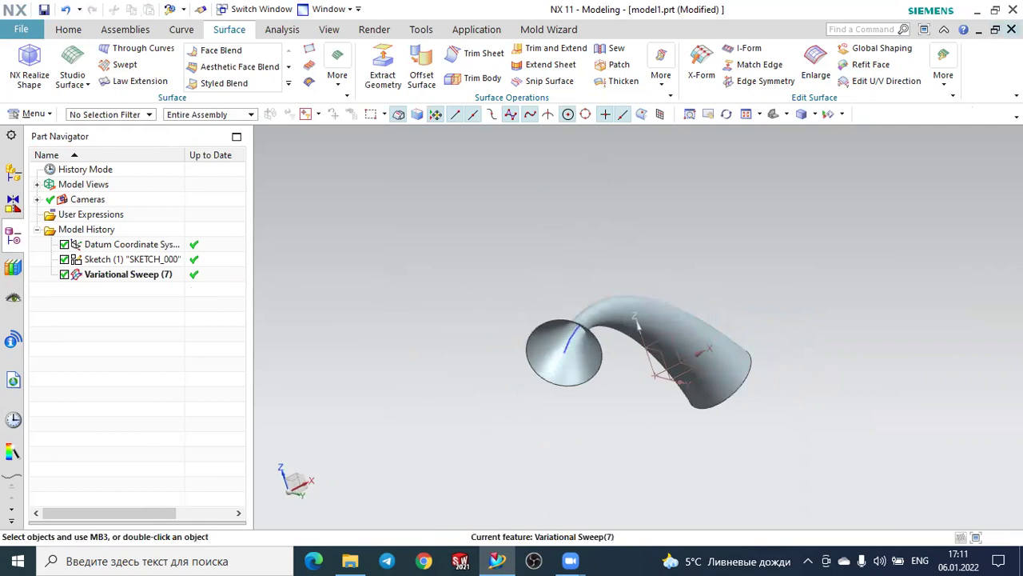
- Close model1.prt without saving and create a new millimetre Model part
{"action": "left_click", "coordinate": [1012, 29]}
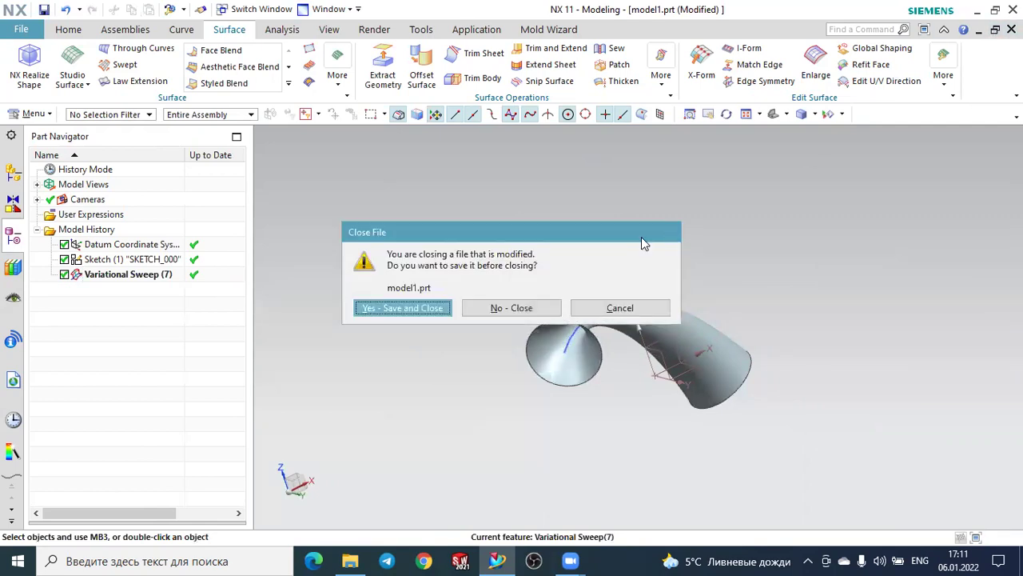
{"action": "left_click", "coordinate": [520, 307]}
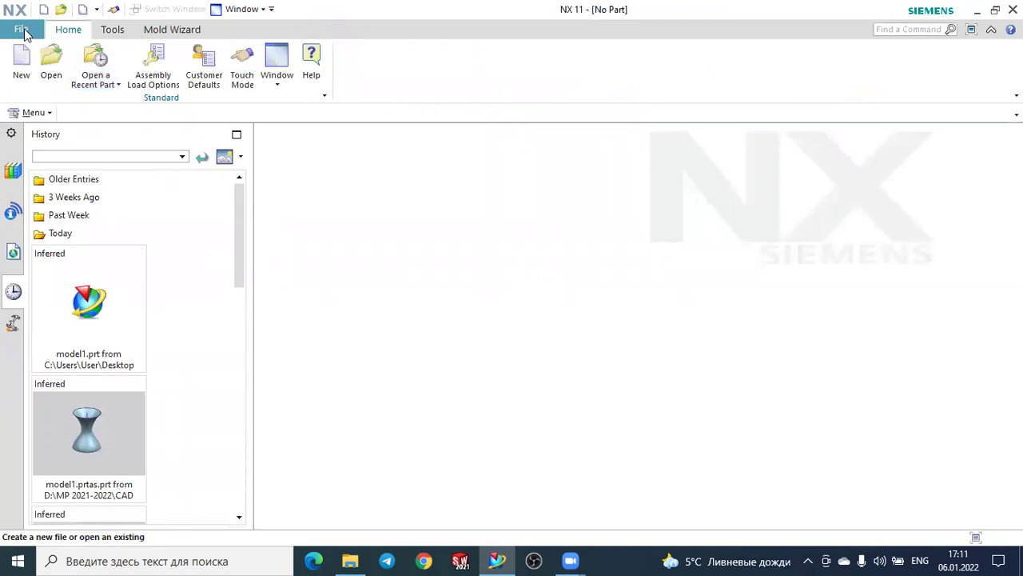
{"action": "left_click", "coordinate": [22, 64]}
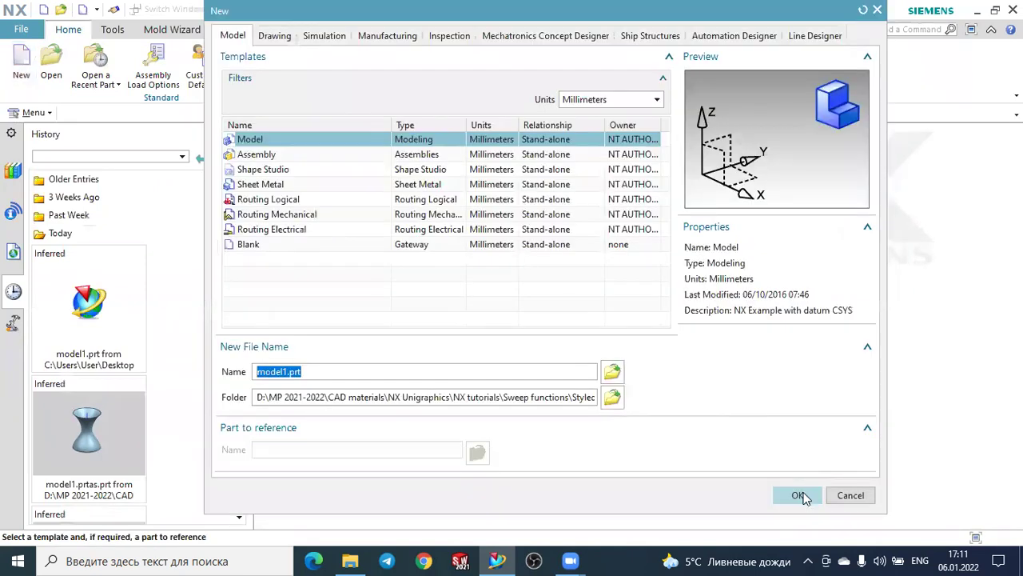
{"action": "left_click", "coordinate": [801, 495]}
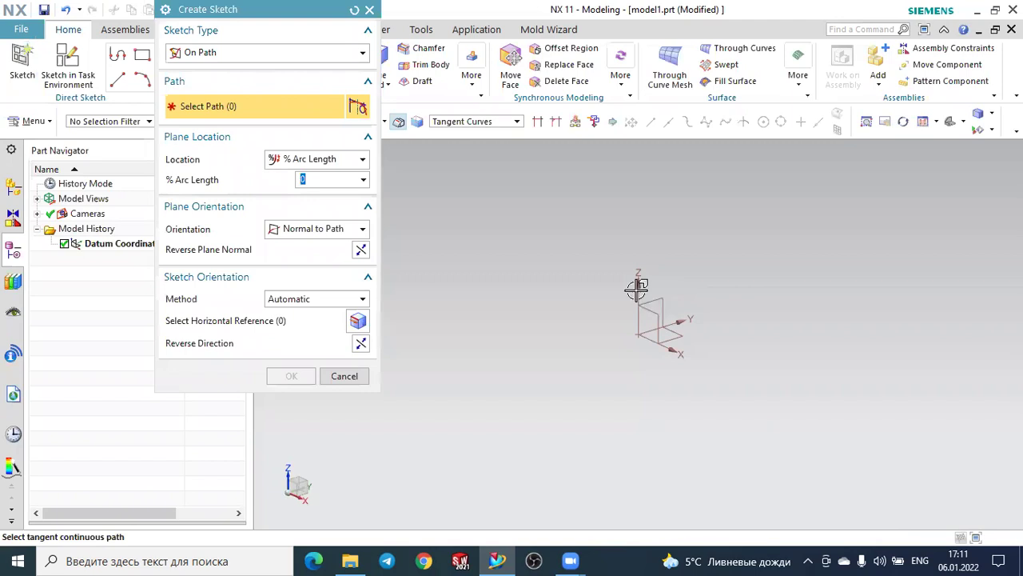
- Create an on-plane sketch on the datum YZ plane
{"action": "left_click", "coordinate": [193, 56]}
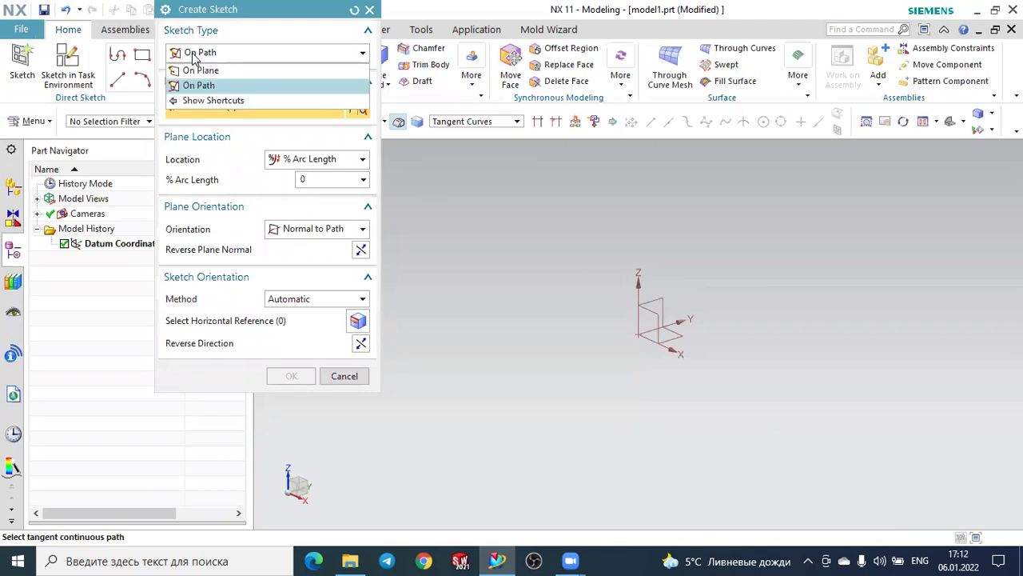
{"action": "left_click", "coordinate": [195, 70]}
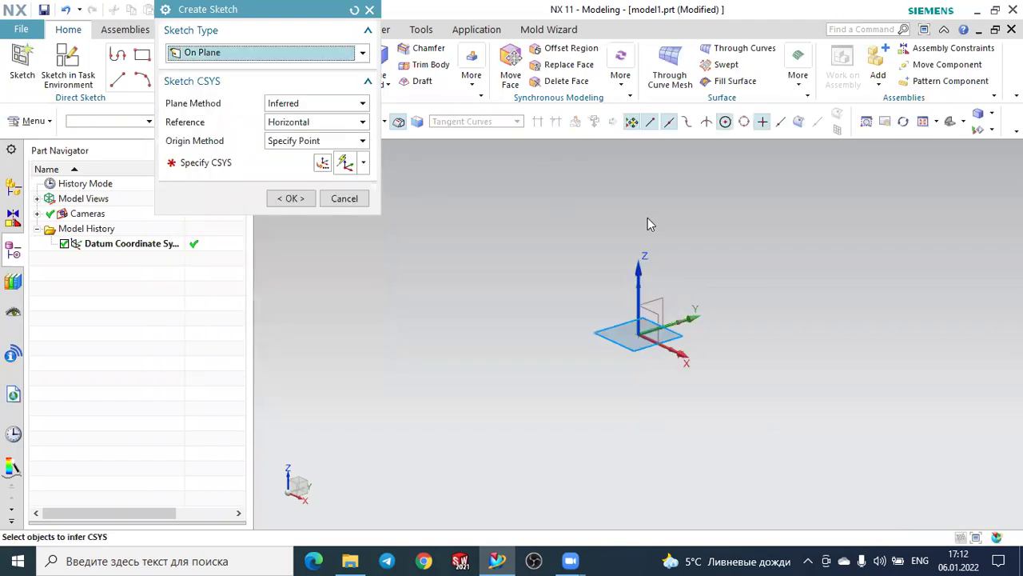
{"action": "left_click", "coordinate": [651, 295]}
{"action": "left_click", "coordinate": [295, 197]}
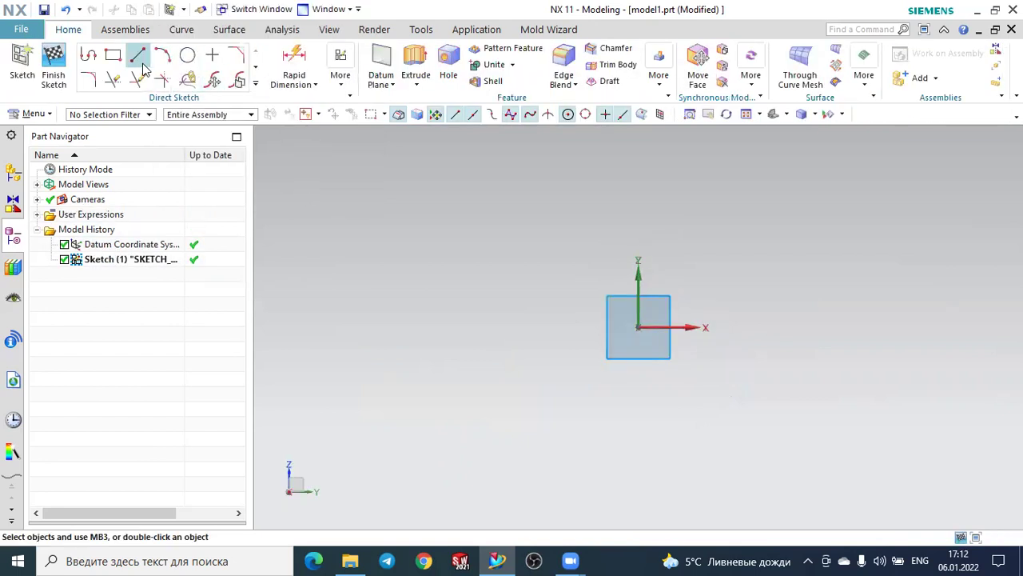
- Draw a 106-long vertical line up from the origin and finish the sketch
{"action": "left_click", "coordinate": [138, 54]}
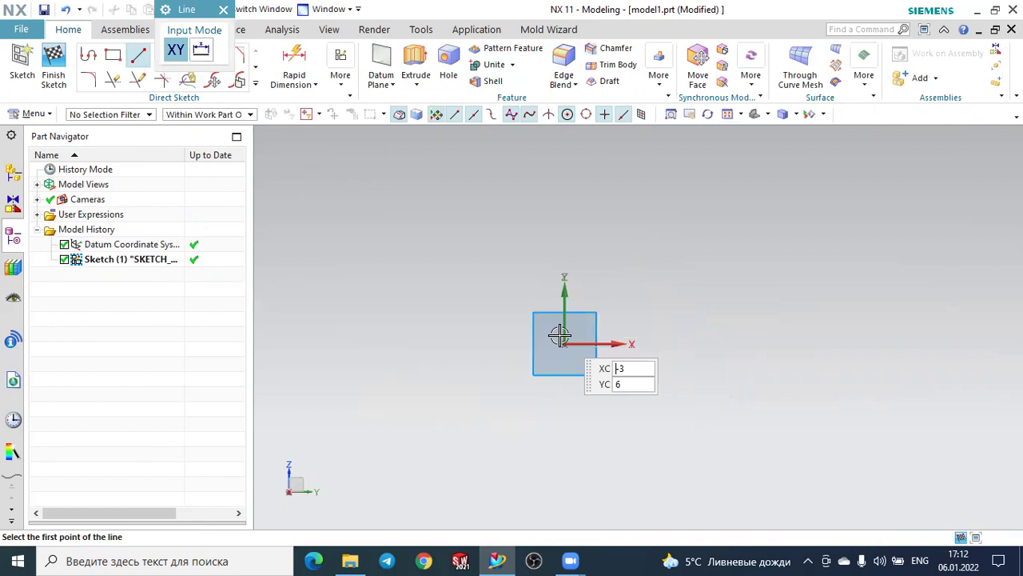
{"action": "left_click", "coordinate": [565, 343]}
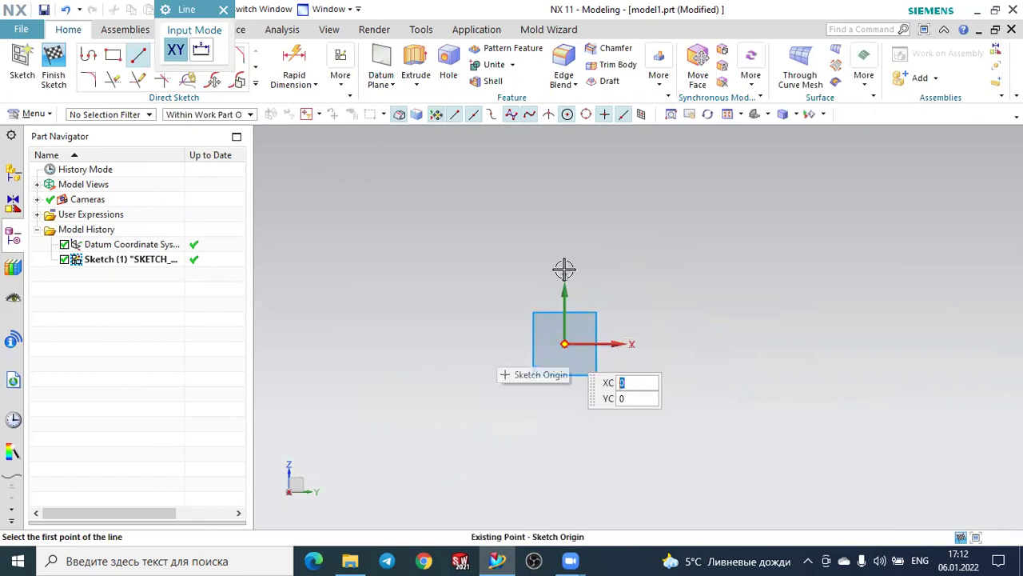
{"action": "left_click", "coordinate": [556, 147]}
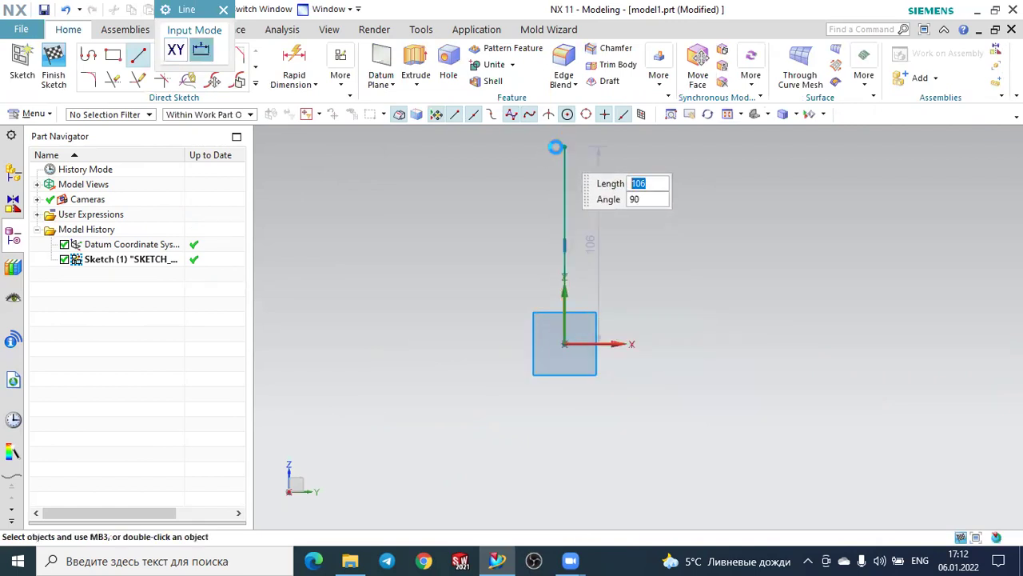
{"action": "key", "text": "Escape"}
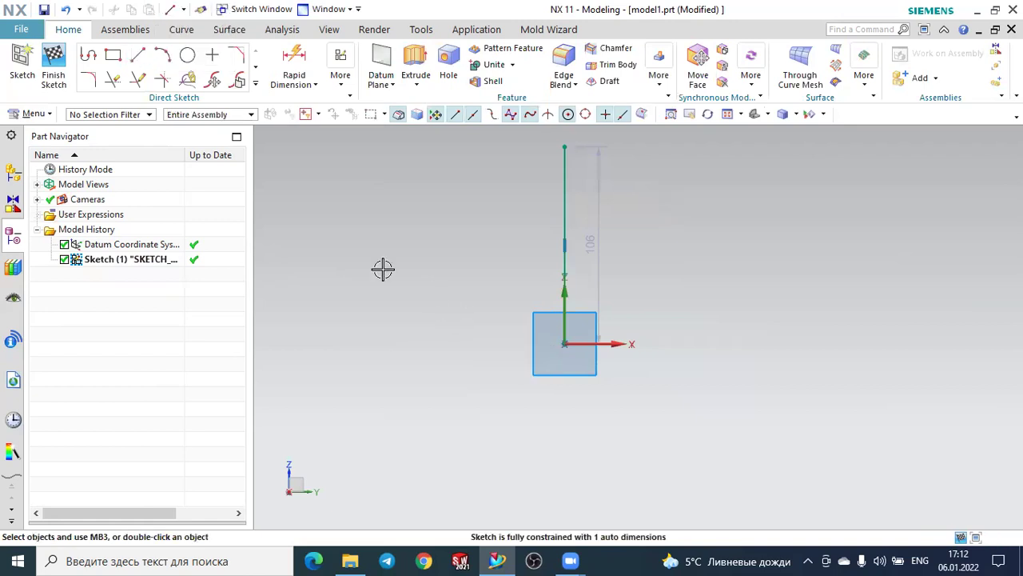
{"action": "left_click", "coordinate": [54, 64]}
- Start a Variational Sweep along the vertical line and begin a new section sketch
{"action": "middle_click_drag", "start_coordinate": [374, 243], "coordinate": [395, 283]}
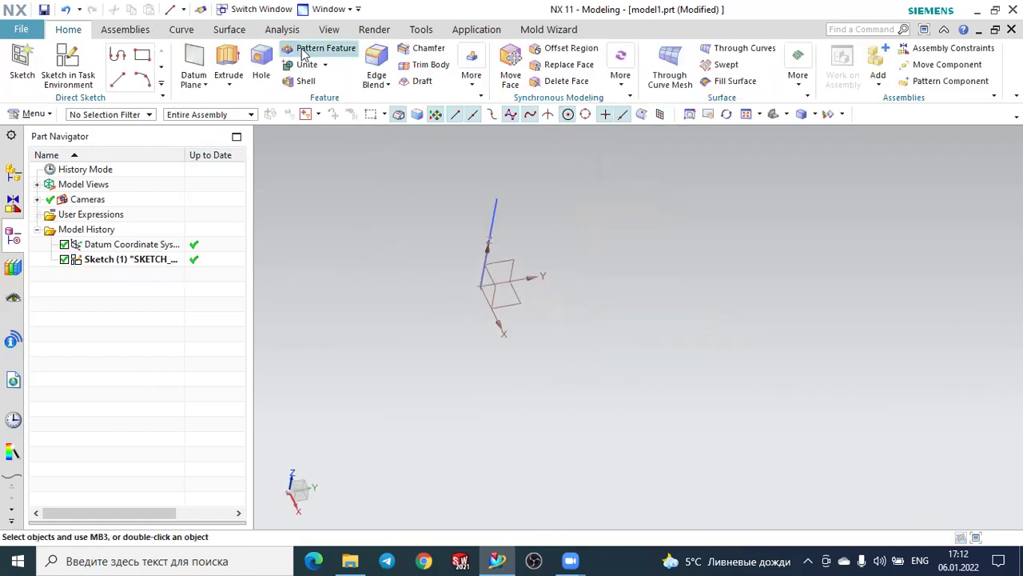
{"action": "left_click", "coordinate": [213, 29]}
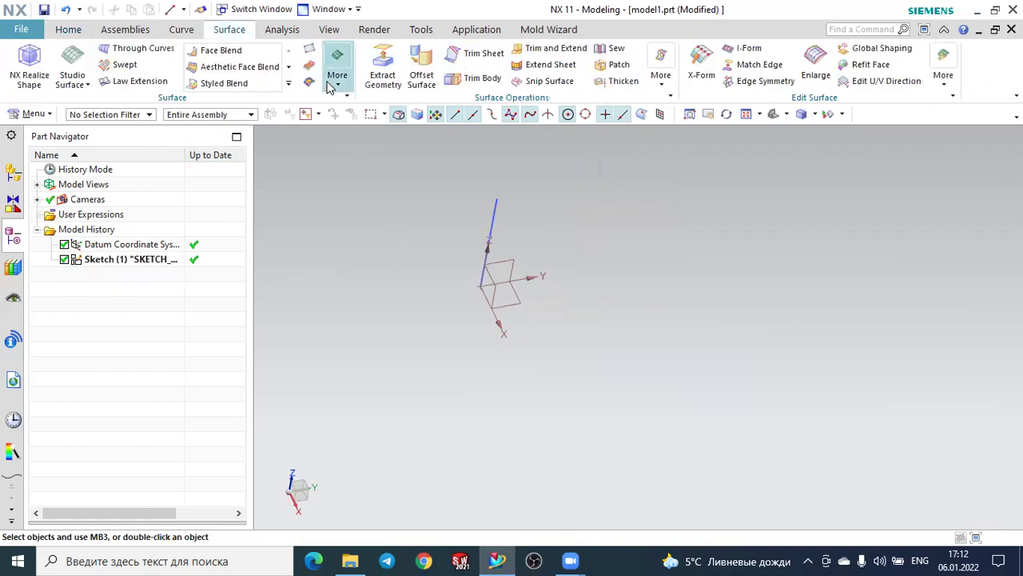
{"action": "left_click", "coordinate": [337, 76]}
{"action": "left_click", "coordinate": [364, 120]}
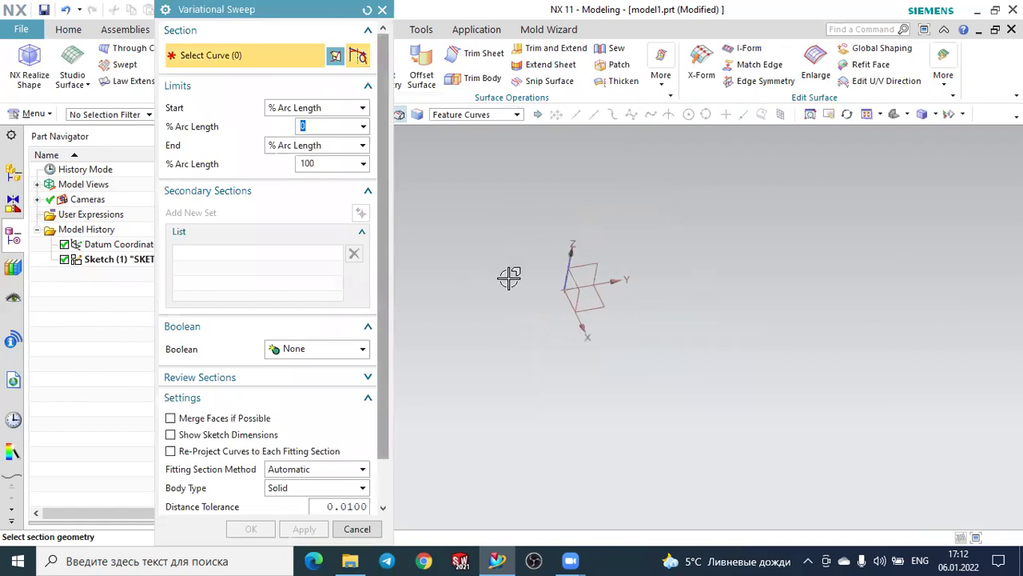
{"action": "middle_click_drag", "start_coordinate": [633, 296], "coordinate": [648, 296]}
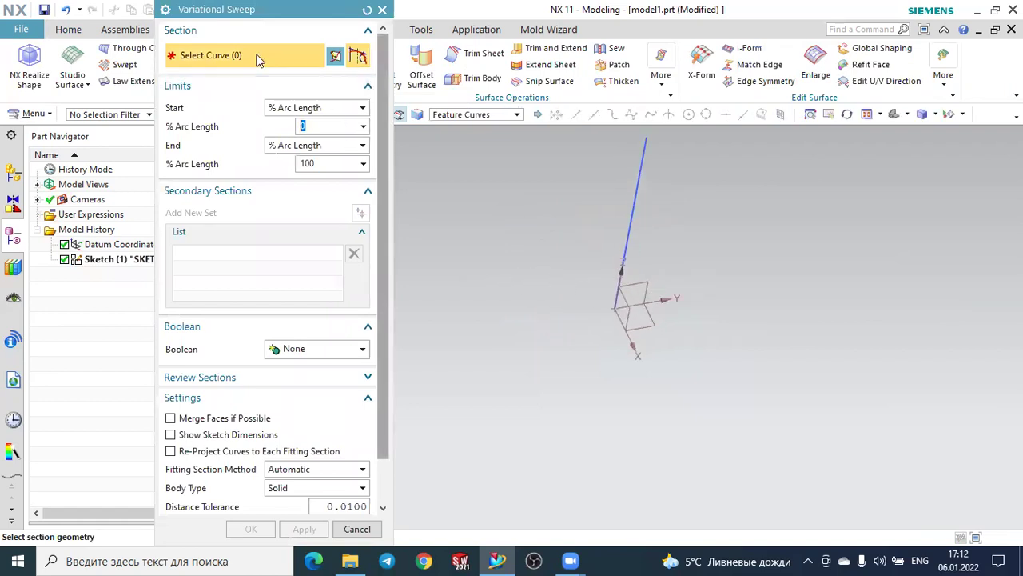
{"action": "left_click", "coordinate": [645, 166]}
{"action": "key", "text": "Escape"}
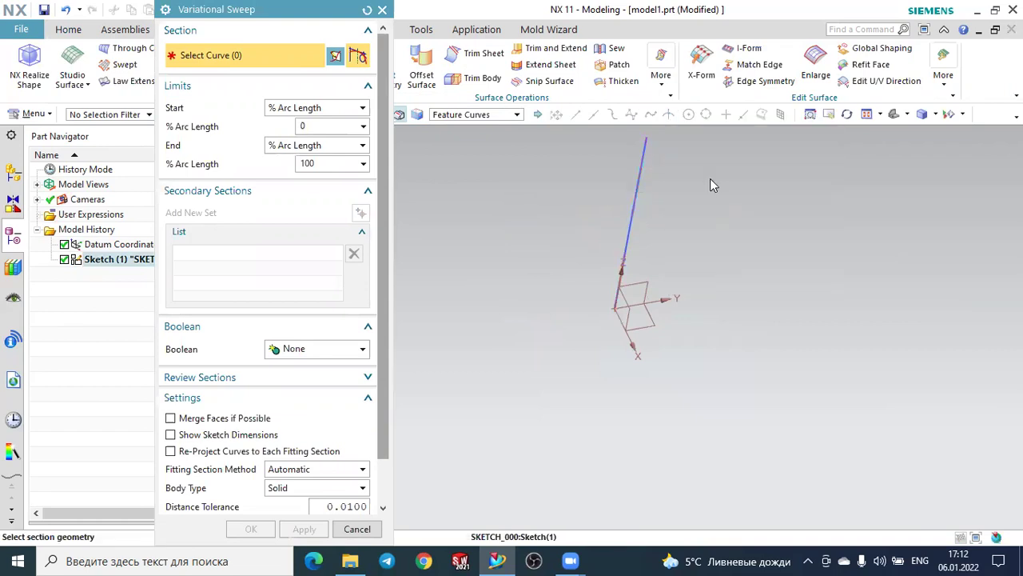
{"action": "key", "text": "Escape"}
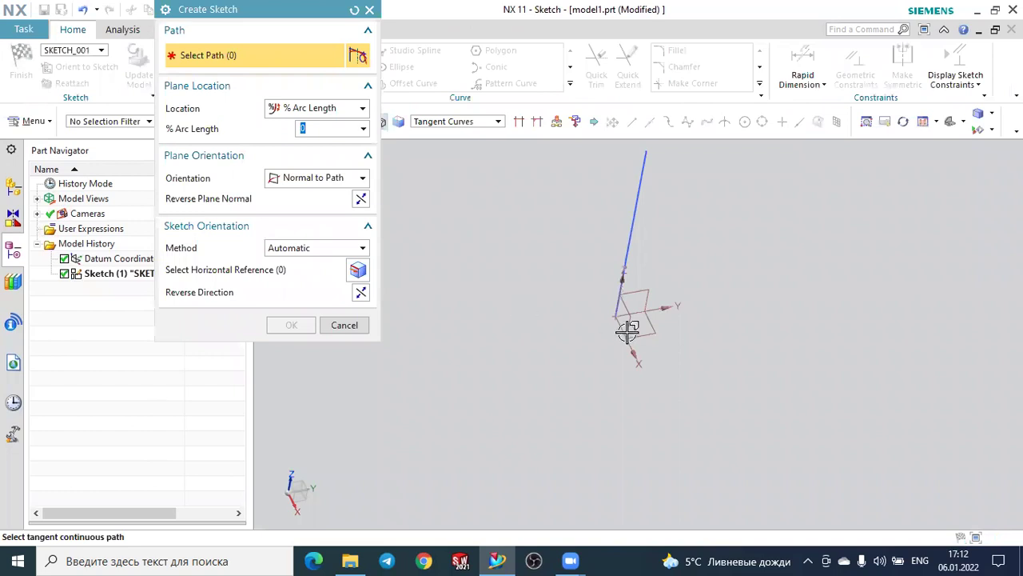
- Place the section sketch plane normal to the line at 0% arc length
{"action": "left_click", "coordinate": [626, 260]}
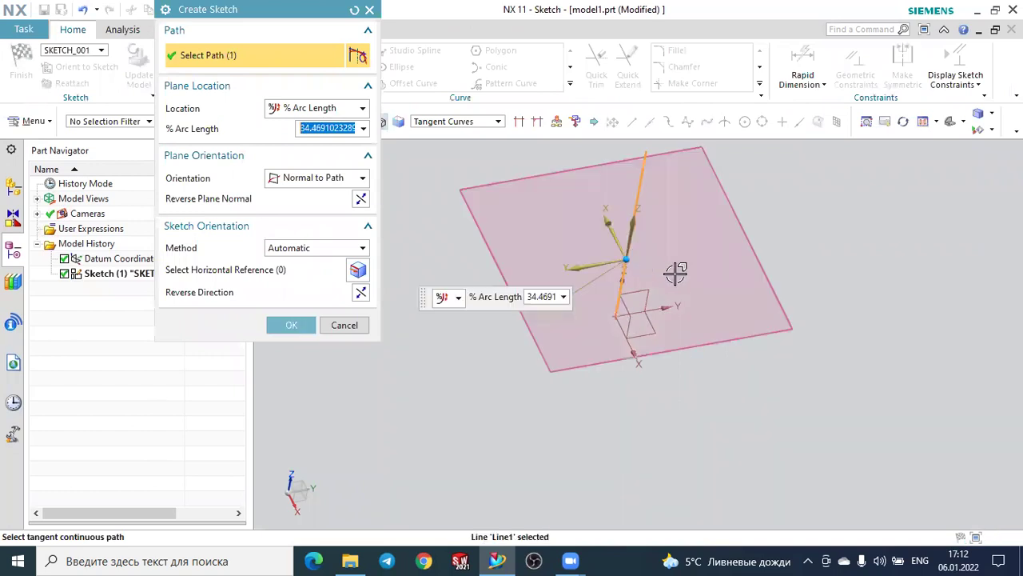
{"action": "middle_click_drag", "start_coordinate": [749, 413], "coordinate": [621, 320]}
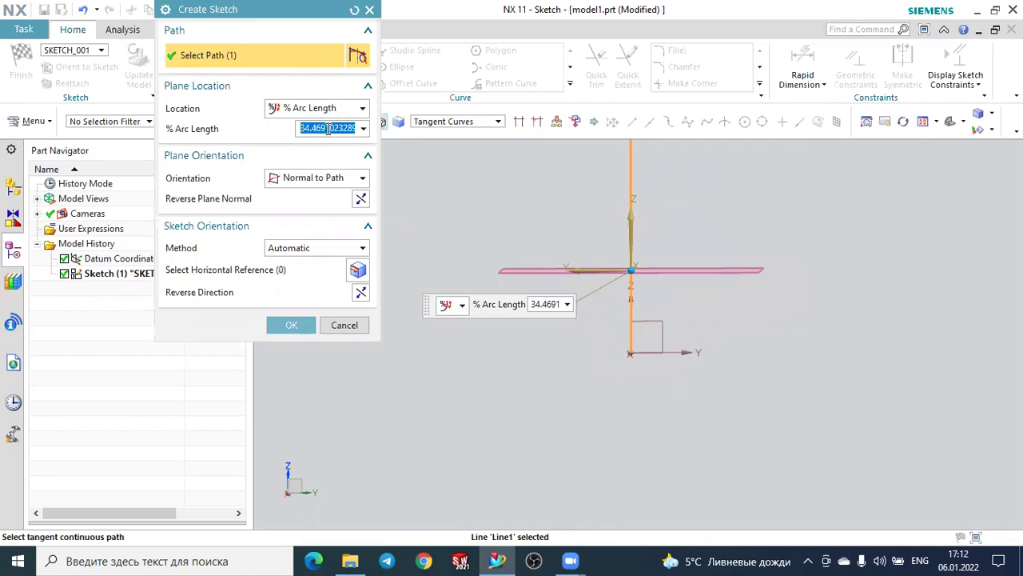
{"action": "type", "text": "0"}
{"action": "key", "text": "Return"}
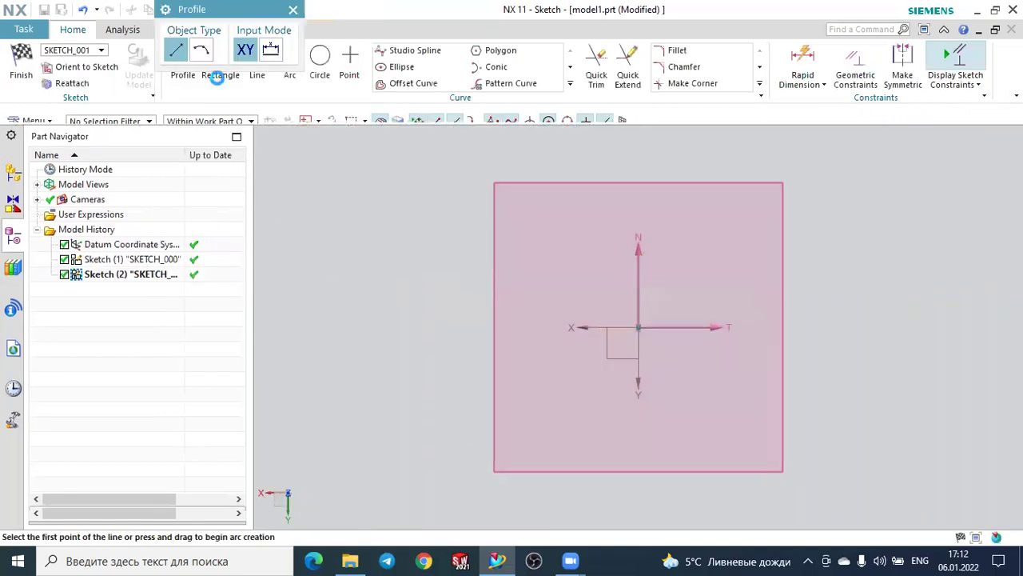
- Draw a 66 × 46.2 centre rectangle on the sketch origin and finish the sketch
{"action": "left_click", "coordinate": [293, 9]}
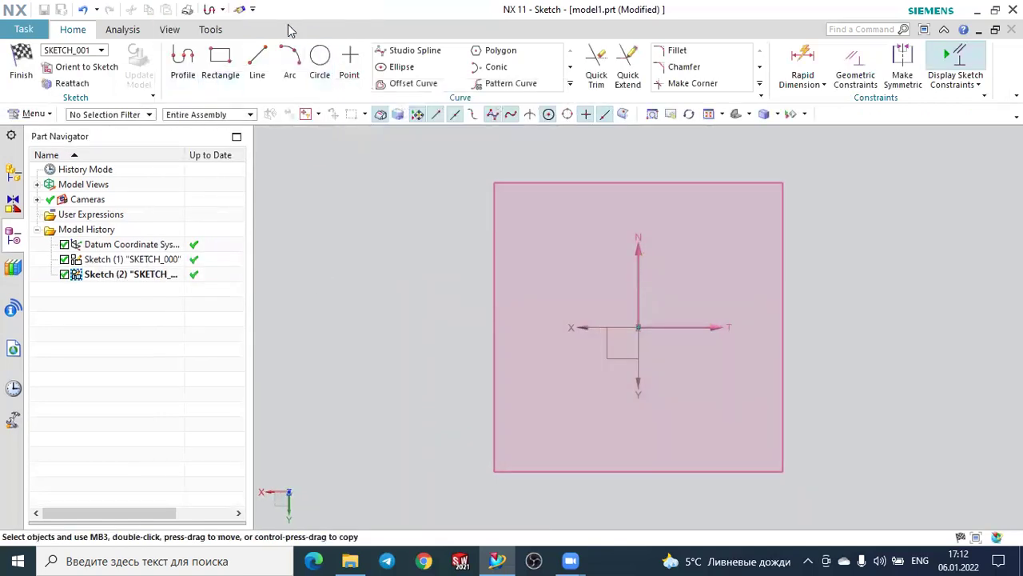
{"action": "left_click", "coordinate": [220, 57]}
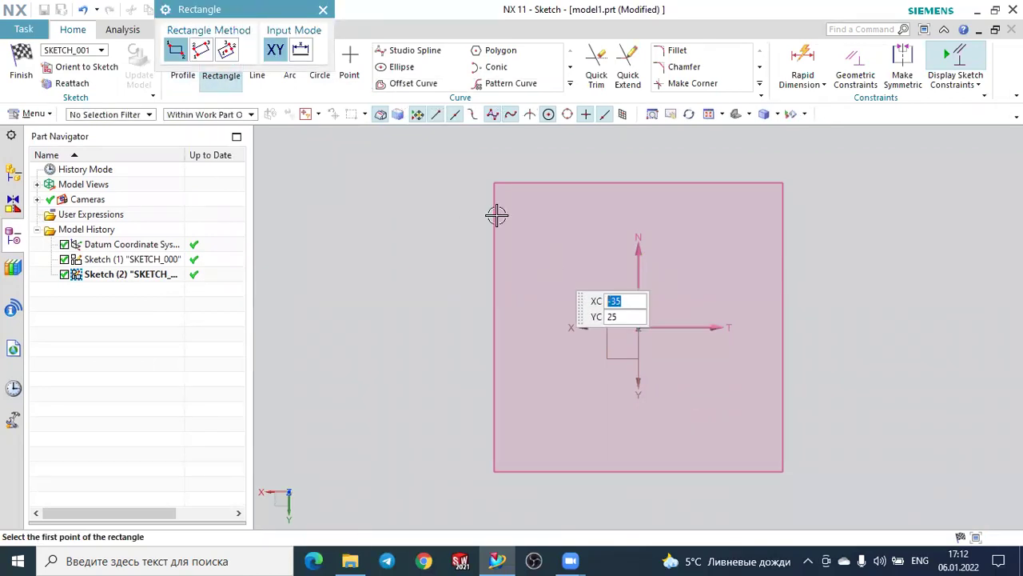
{"action": "left_click", "coordinate": [227, 52]}
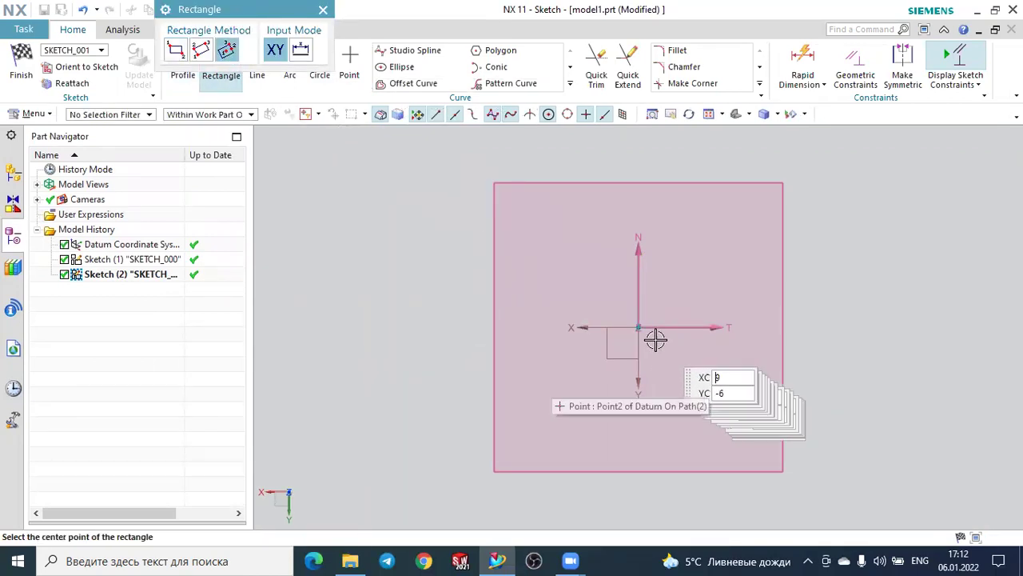
{"action": "left_click", "coordinate": [638, 327]}
{"action": "left_click", "coordinate": [720, 327]}
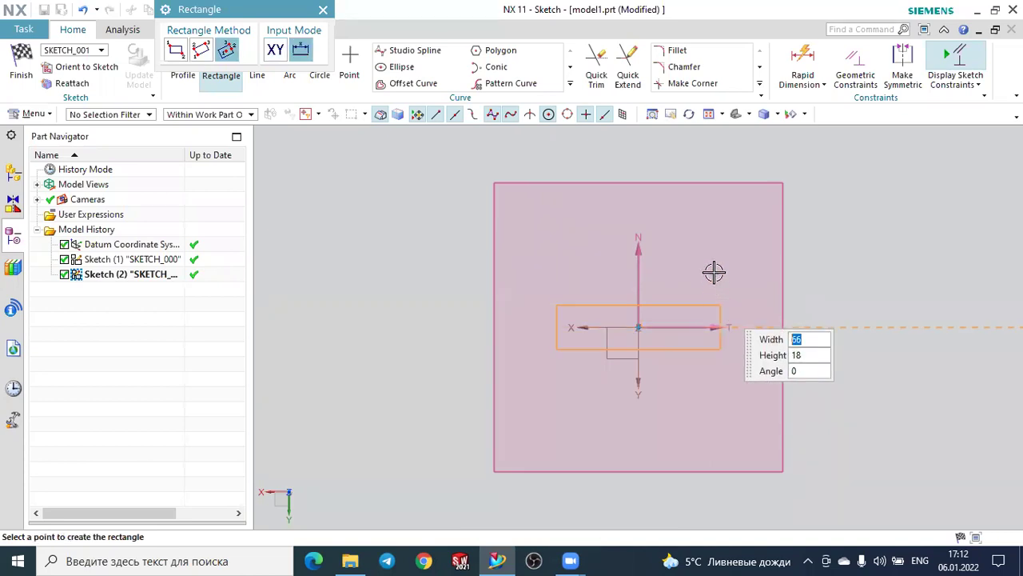
{"action": "left_click", "coordinate": [713, 270]}
{"action": "key", "text": "Escape"}
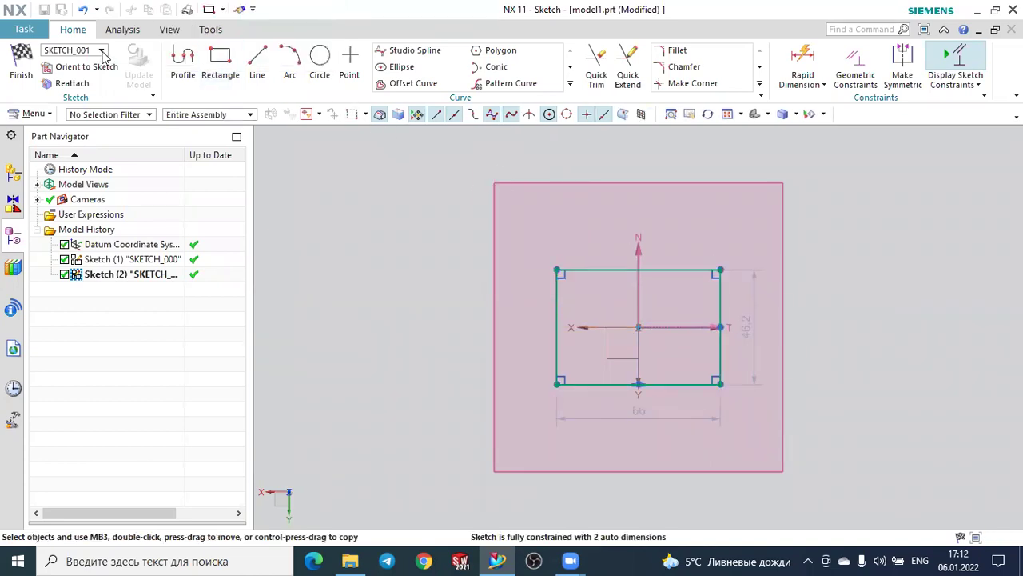
{"action": "left_click", "coordinate": [22, 58]}
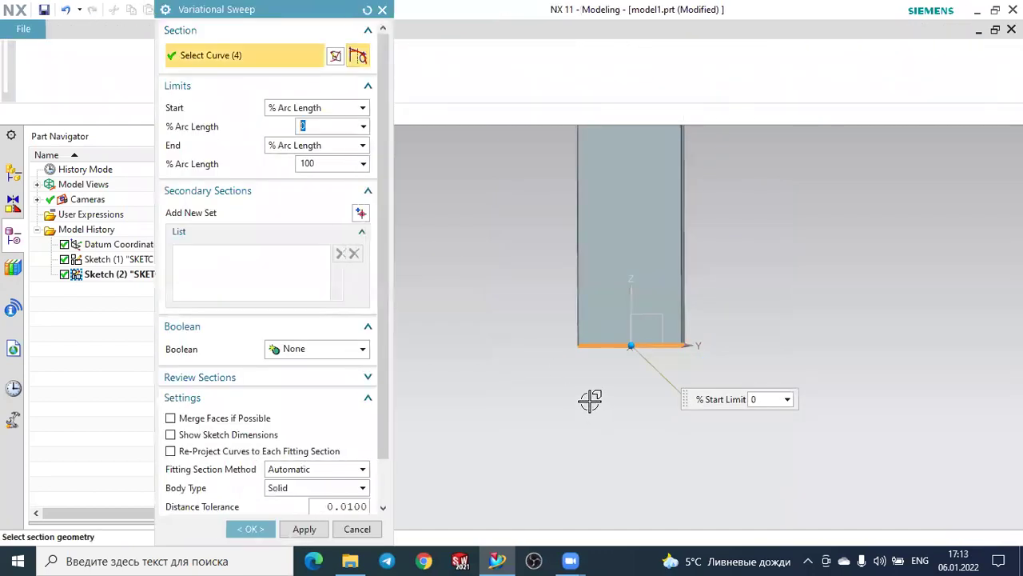
- Add a secondary section at 50% and create the rectangular block sweep
{"action": "middle_click_drag", "start_coordinate": [616, 390], "coordinate": [640, 406]}
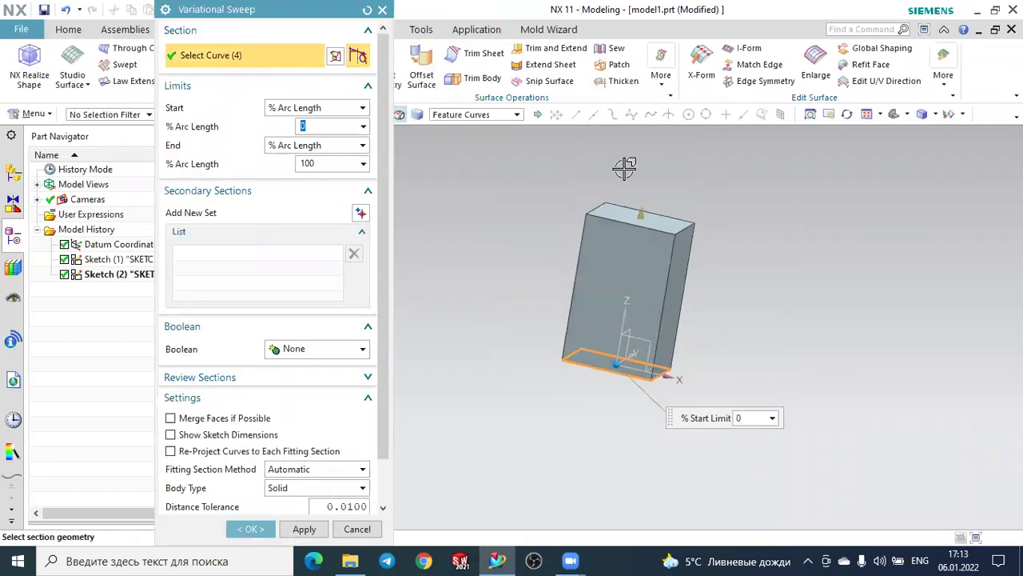
{"action": "scroll", "coordinate": [662, 180], "scroll_direction": "down", "scroll_amount": 2}
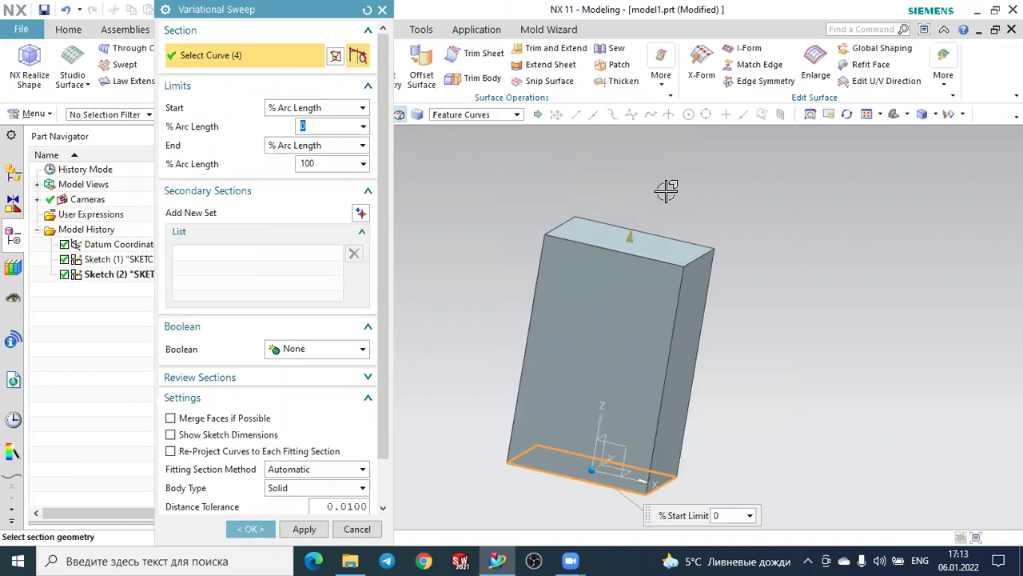
{"action": "left_click", "coordinate": [360, 215]}
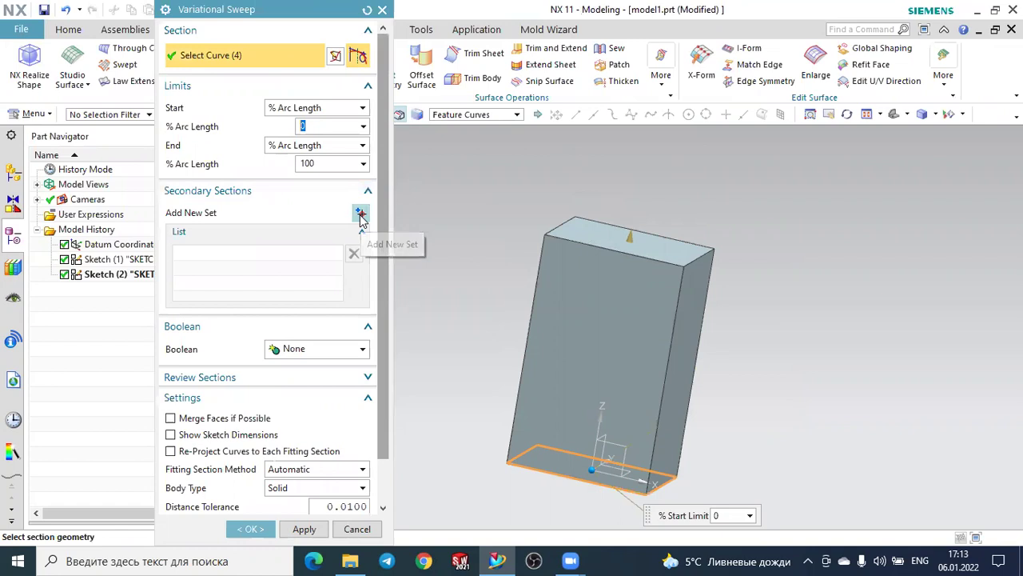
{"action": "left_click", "coordinate": [394, 304]}
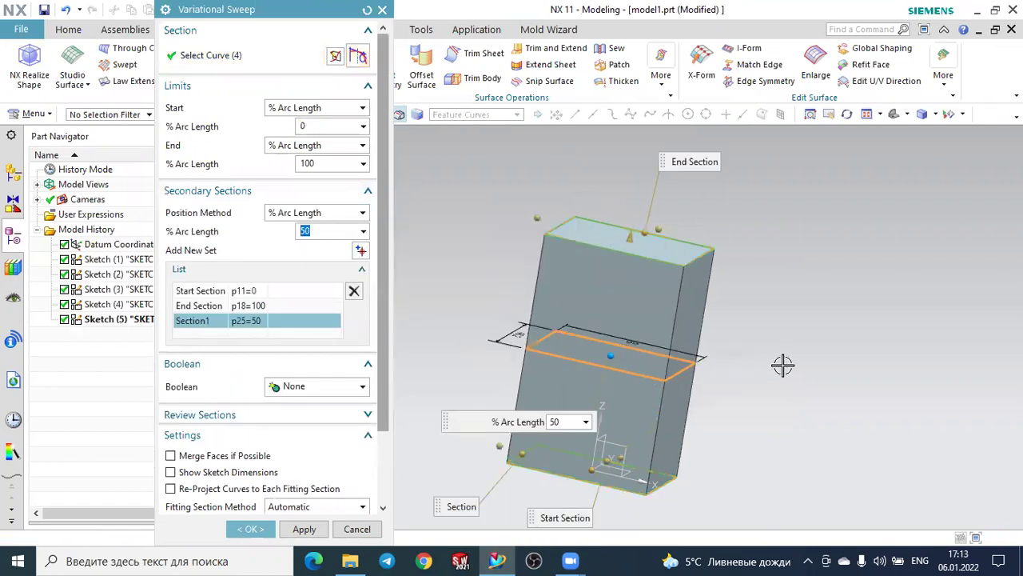
{"action": "middle_click_drag", "start_coordinate": [775, 376], "coordinate": [778, 367]}
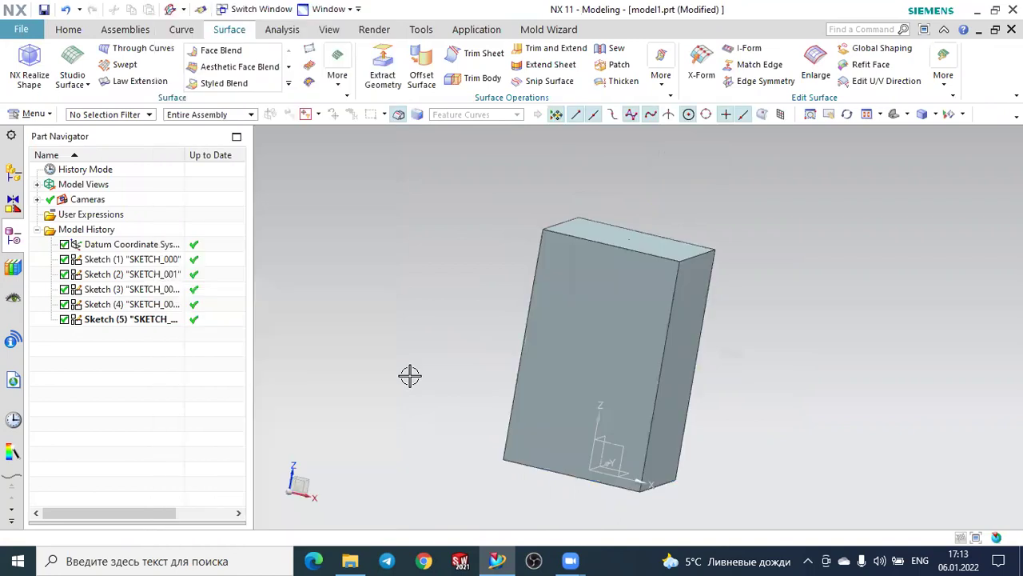
- Reopen Variational Sweep (6) and delete Section1 from its sections
{"action": "double_click", "coordinate": [137, 276]}
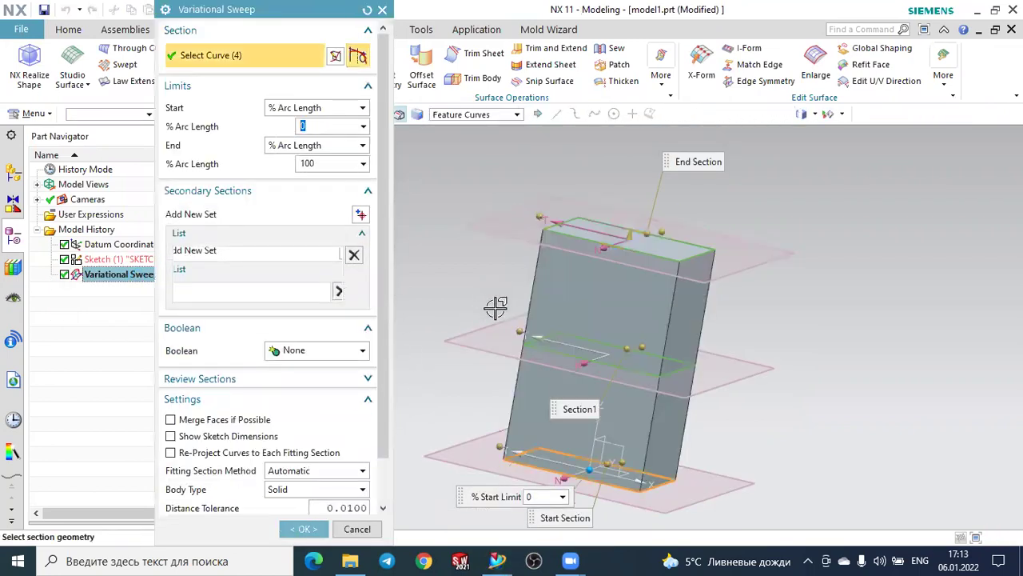
{"action": "scroll", "coordinate": [434, 331], "scroll_direction": "down", "scroll_amount": 3}
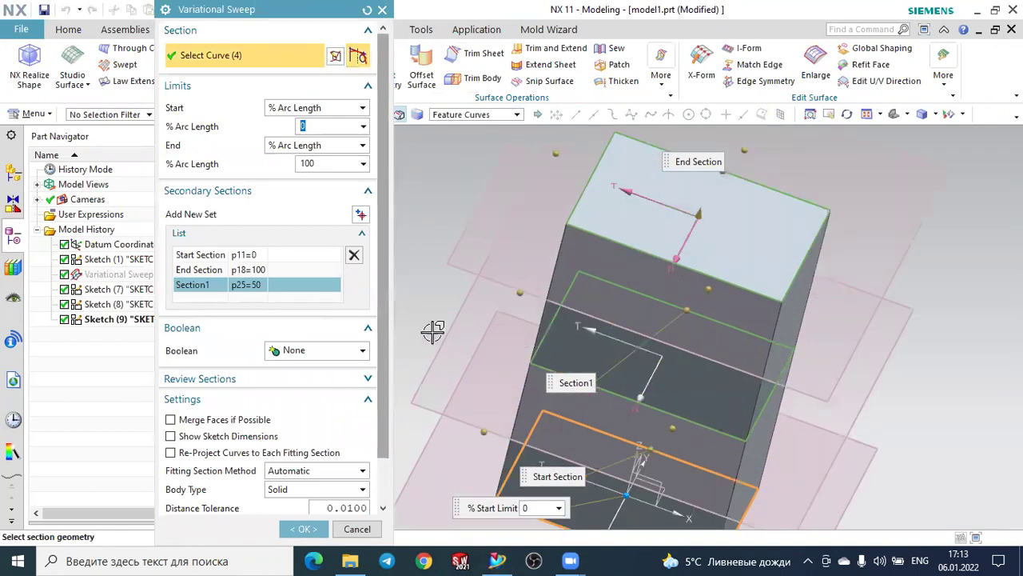
{"action": "middle_click_drag", "start_coordinate": [423, 350], "coordinate": [381, 295]}
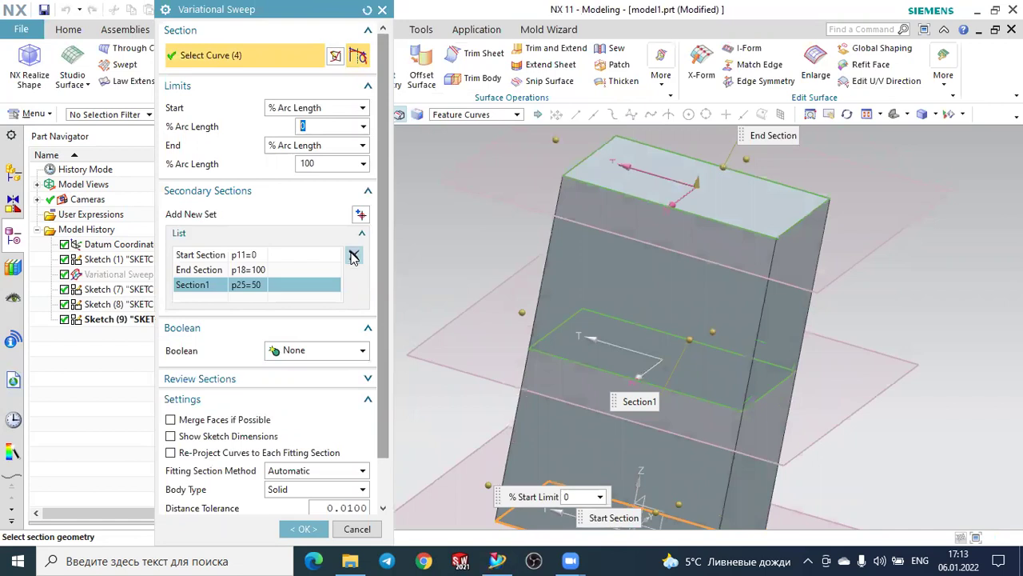
{"action": "left_click", "coordinate": [353, 255]}
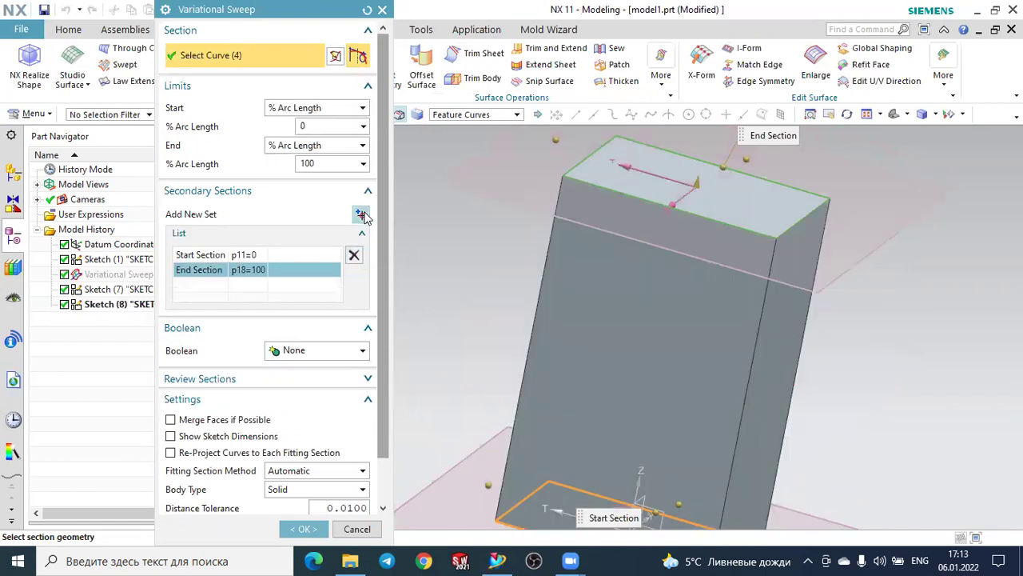
- Add a mid-length Section2 and set its p47 and p48 dimensions to 20 each
{"action": "left_click", "coordinate": [362, 215]}
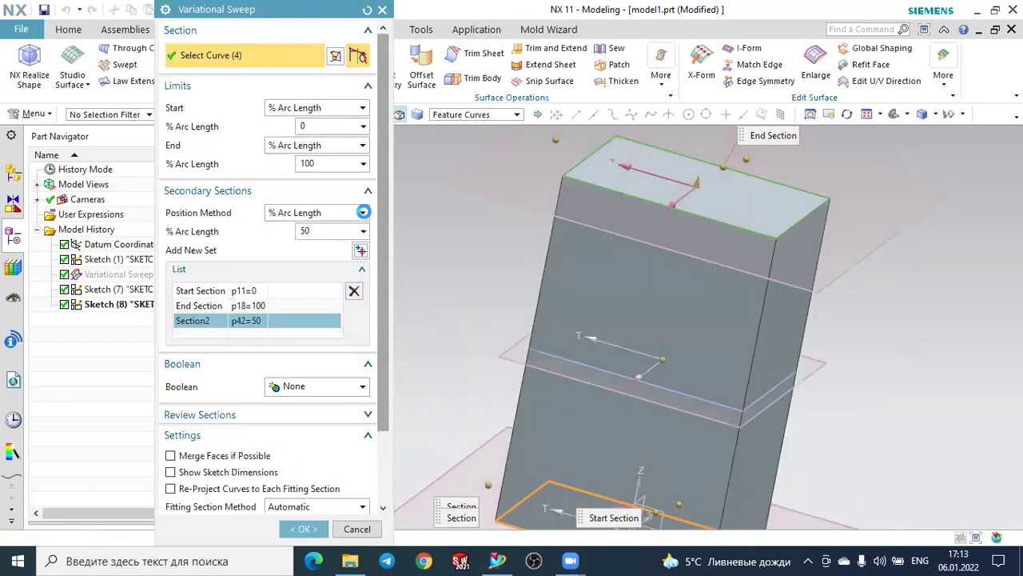
{"action": "left_click", "coordinate": [520, 312]}
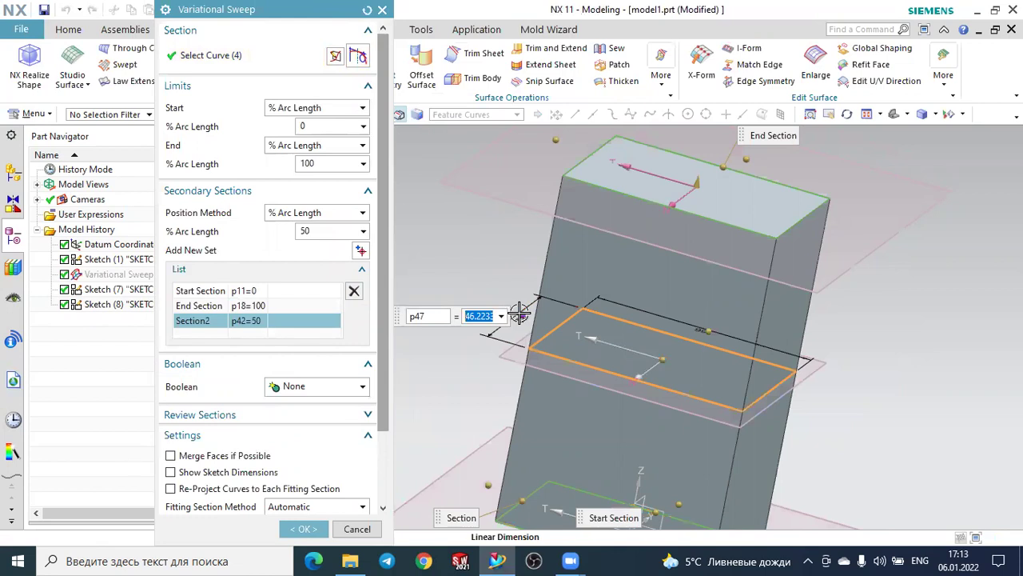
{"action": "type", "text": "20"}
{"action": "key", "text": "Return"}
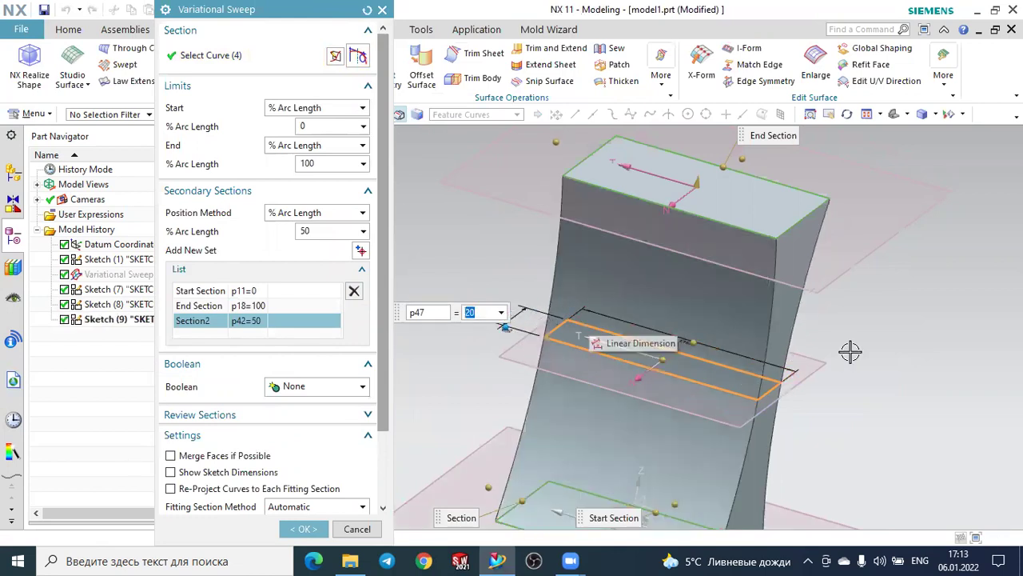
{"action": "middle_click_drag", "start_coordinate": [871, 354], "coordinate": [739, 339]}
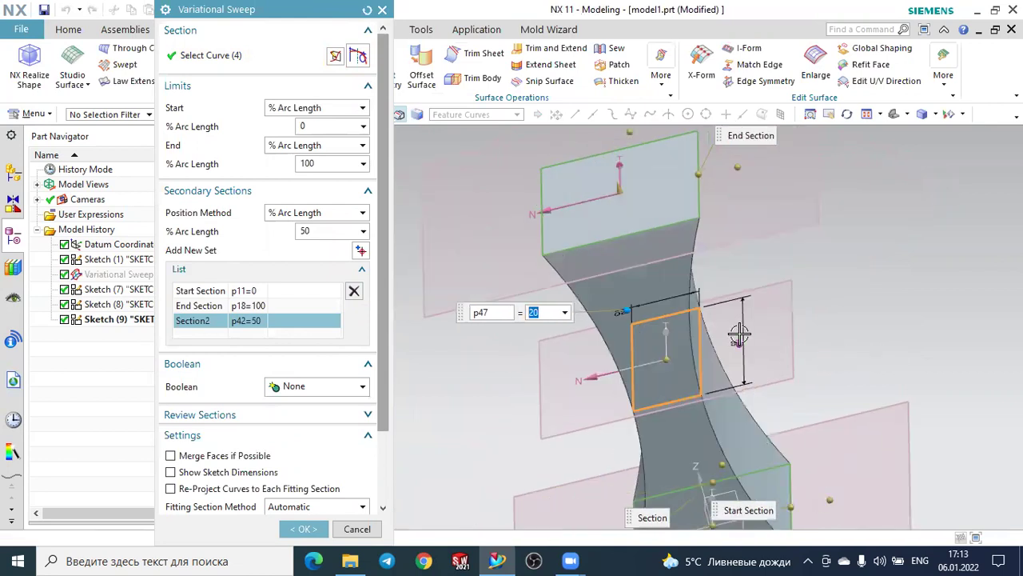
{"action": "left_click", "coordinate": [745, 314]}
{"action": "type", "text": "20"}
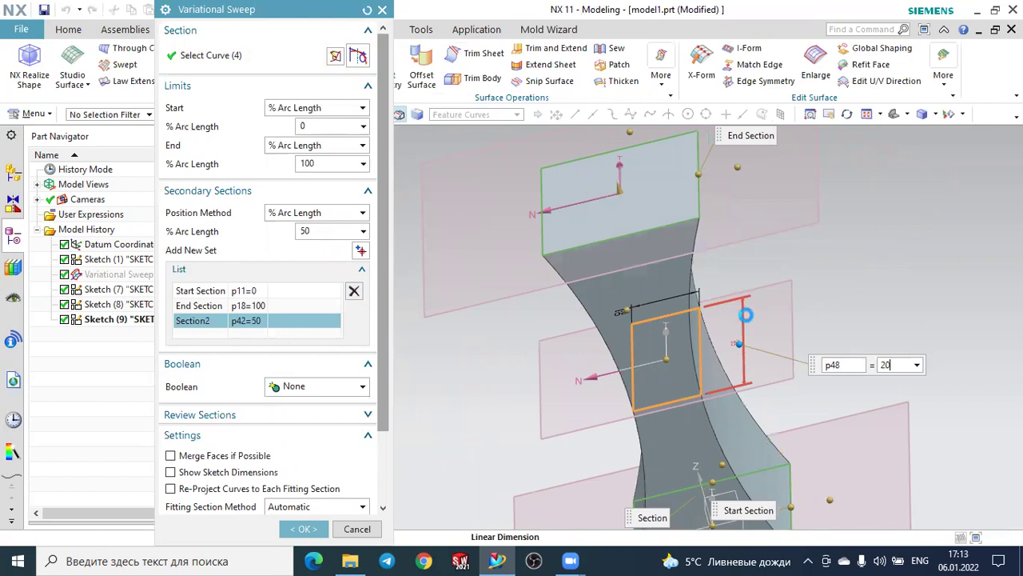
{"action": "key", "text": "Return"}
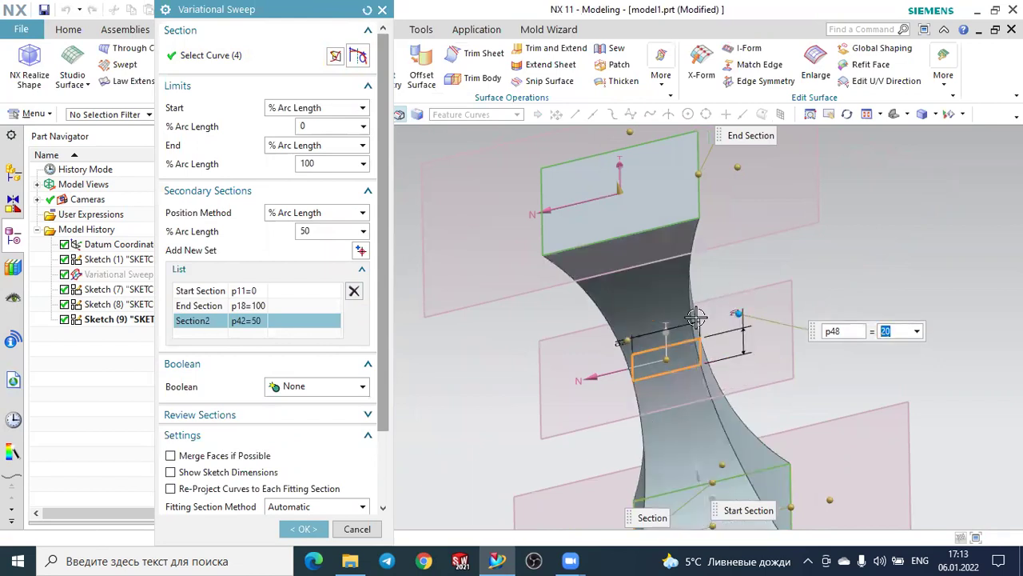
{"action": "mouse_move", "coordinate": [613, 343]}
{"action": "middle_mouse_down"}
{"action": "mouse_move", "coordinate": [682, 327]}
{"action": "mouse_move", "coordinate": [485, 345]}
{"action": "middle_mouse_up"}
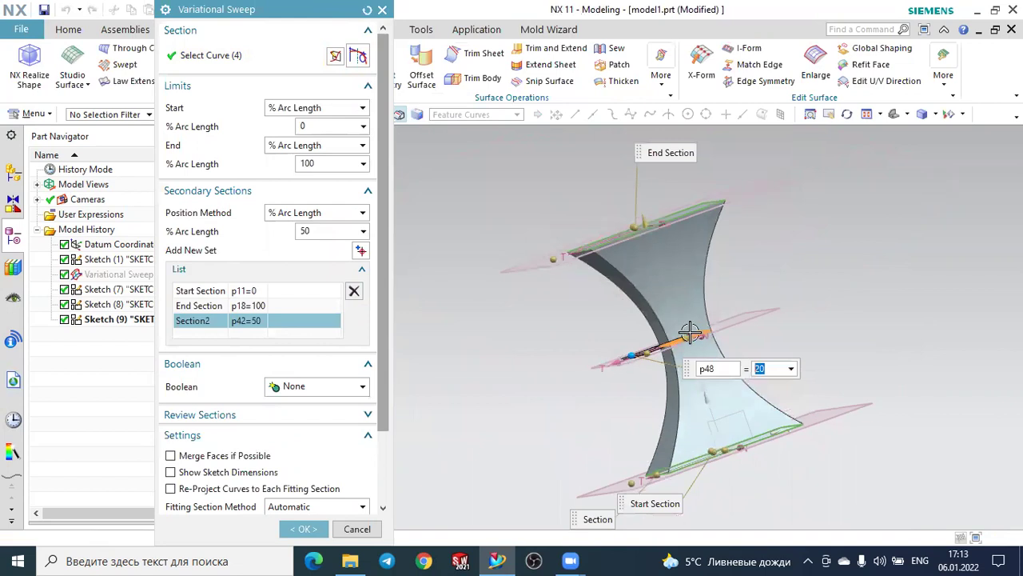
{"action": "left_click", "coordinate": [312, 229]}
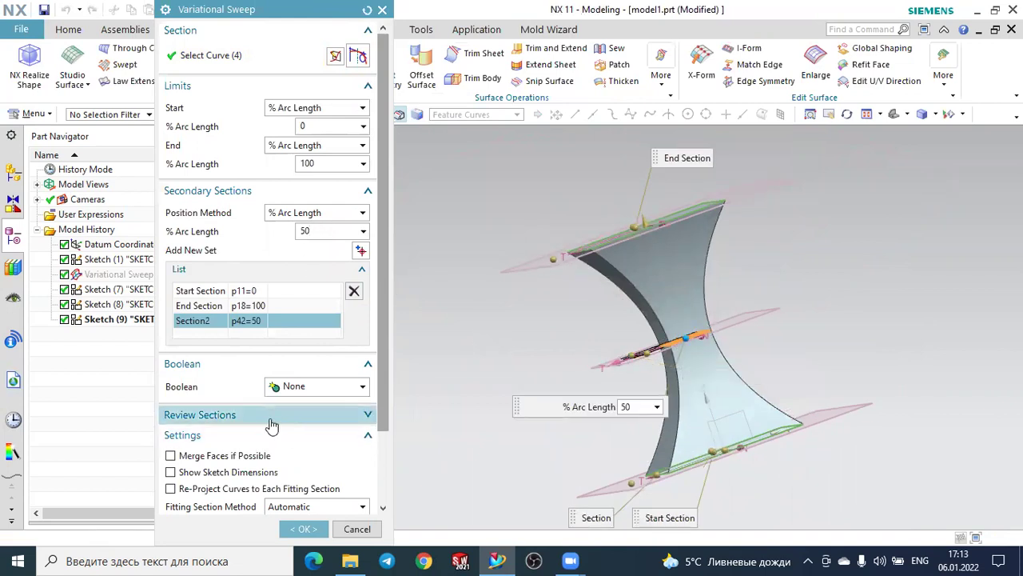
- Switch Body Type from Solid to Sheet and create the hourglass variational sweep
{"action": "scroll", "coordinate": [270, 425], "scroll_direction": "down", "scroll_amount": 2}
{"action": "left_click", "coordinate": [290, 442]}
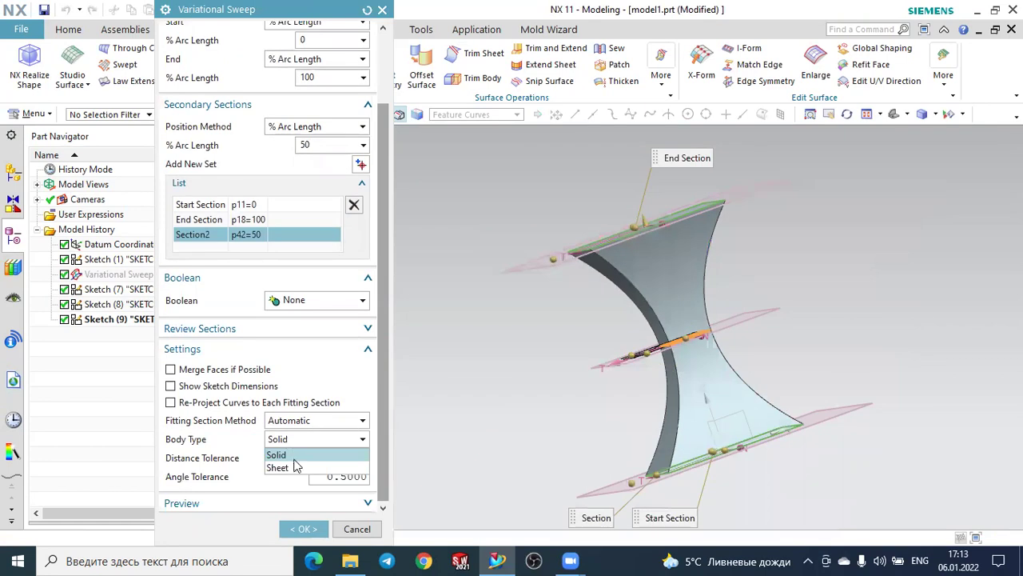
{"action": "left_click", "coordinate": [280, 468]}
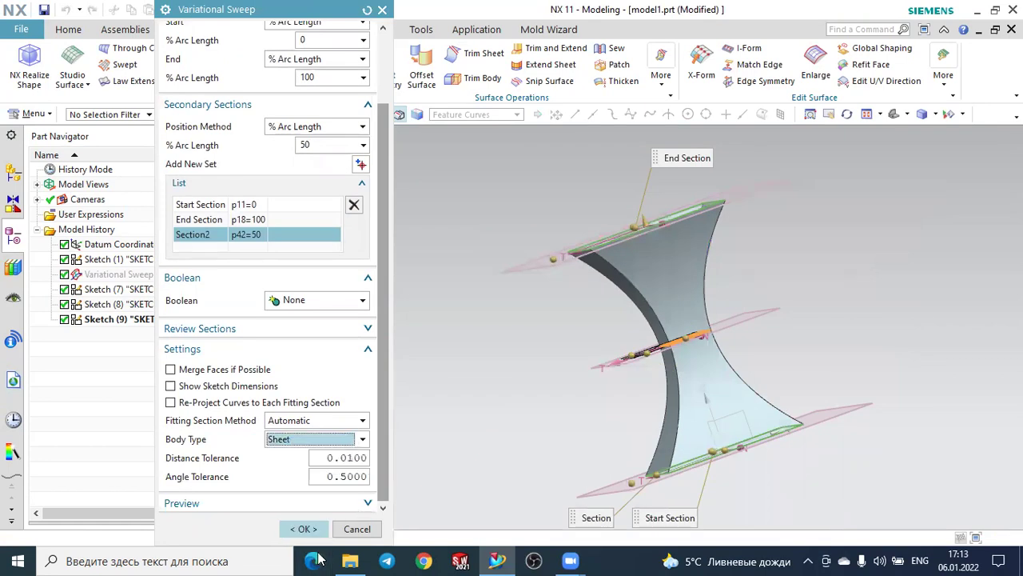
{"action": "left_click", "coordinate": [303, 528]}
{"action": "mouse_move", "coordinate": [498, 361]}
{"action": "middle_mouse_down"}
{"action": "mouse_move", "coordinate": [486, 265]}
{"action": "mouse_move", "coordinate": [493, 315]}
{"action": "mouse_move", "coordinate": [455, 349]}
{"action": "mouse_move", "coordinate": [489, 350]}
{"action": "middle_mouse_up"}
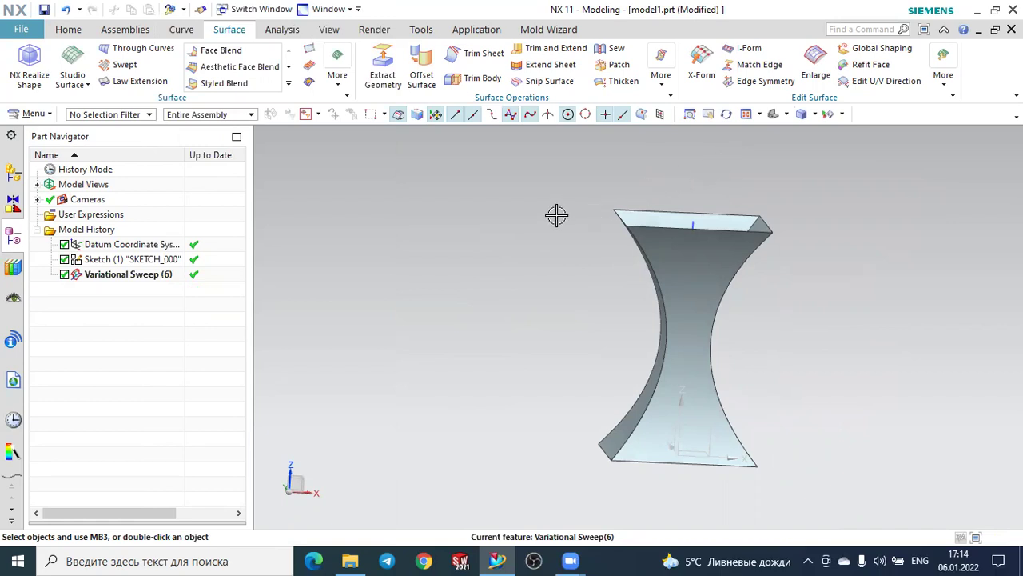
- Delete Variational Sweep (6) from the Part Navigator history
{"action": "left_click", "coordinate": [103, 275]}
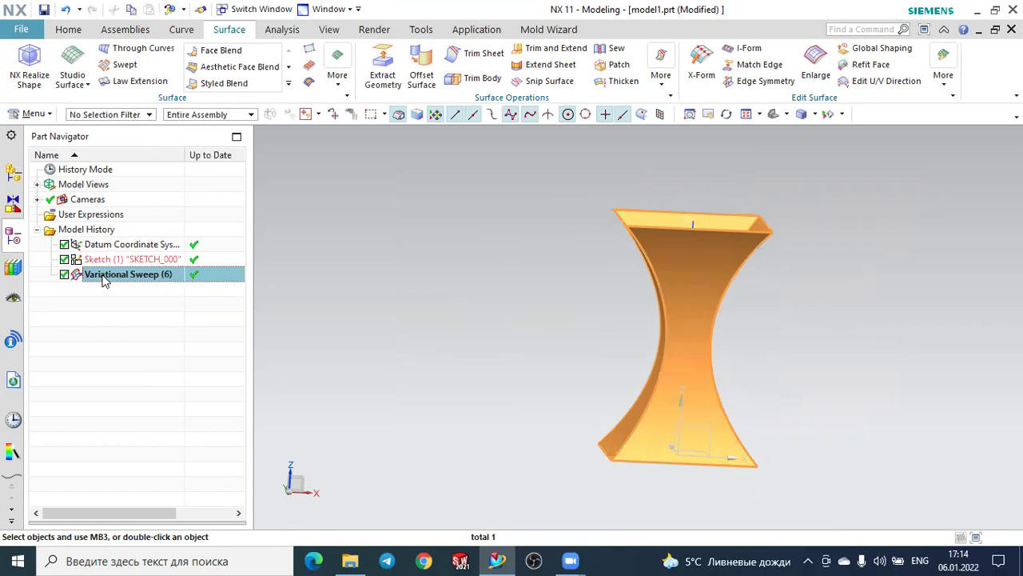
{"action": "right_click", "coordinate": [102, 274]}
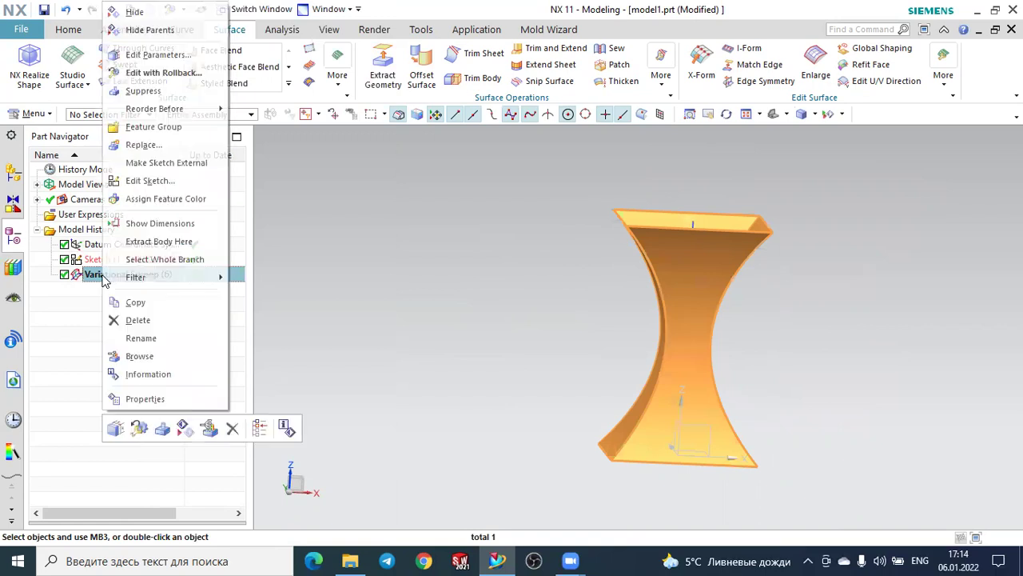
{"action": "left_click", "coordinate": [135, 319]}
{"action": "mouse_move", "coordinate": [565, 392]}
{"action": "middle_mouse_down"}
{"action": "mouse_move", "coordinate": [555, 411]}
{"action": "mouse_move", "coordinate": [661, 416]}
{"action": "middle_mouse_up"}
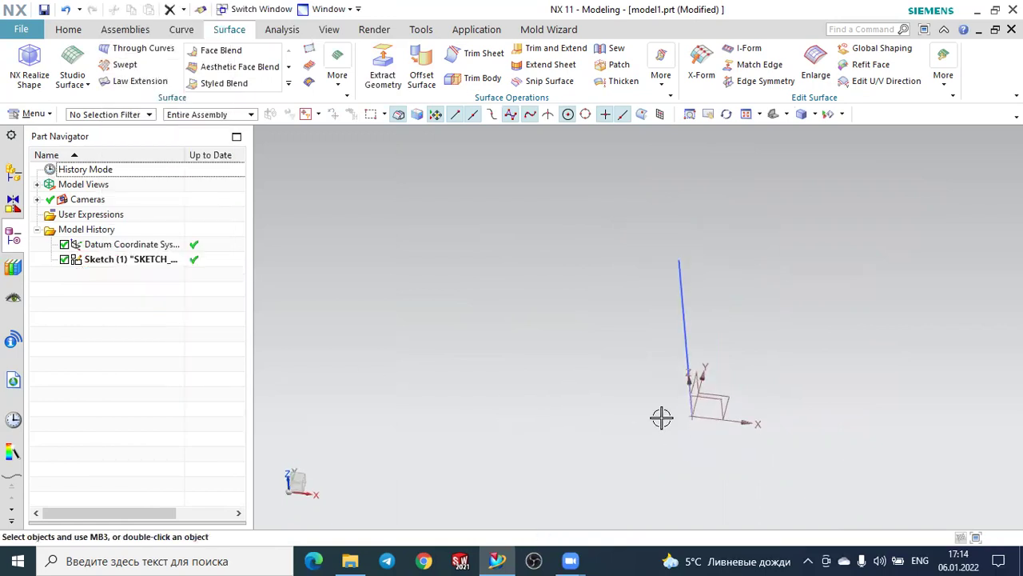
- Clear the selection and start a fresh Variational Sweep from the surface gallery
{"action": "left_click", "coordinate": [676, 268]}
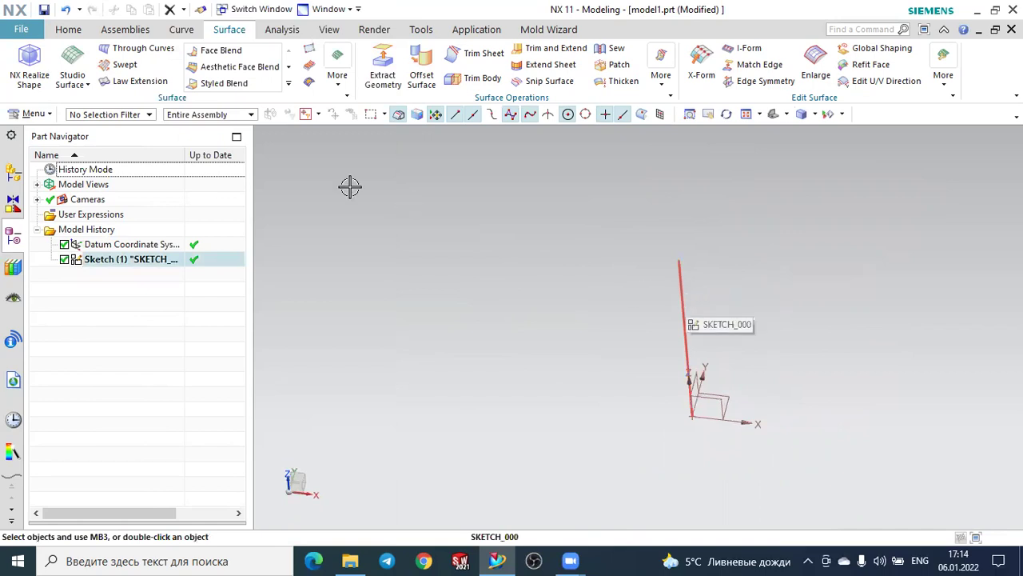
{"action": "key", "text": "Escape"}
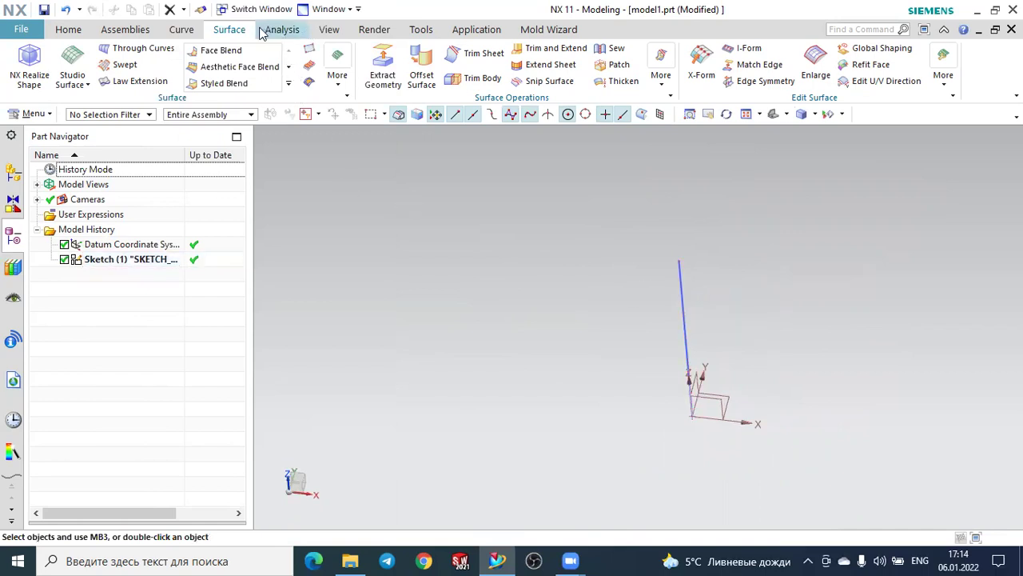
{"action": "left_click", "coordinate": [338, 76]}
{"action": "left_click", "coordinate": [356, 117]}
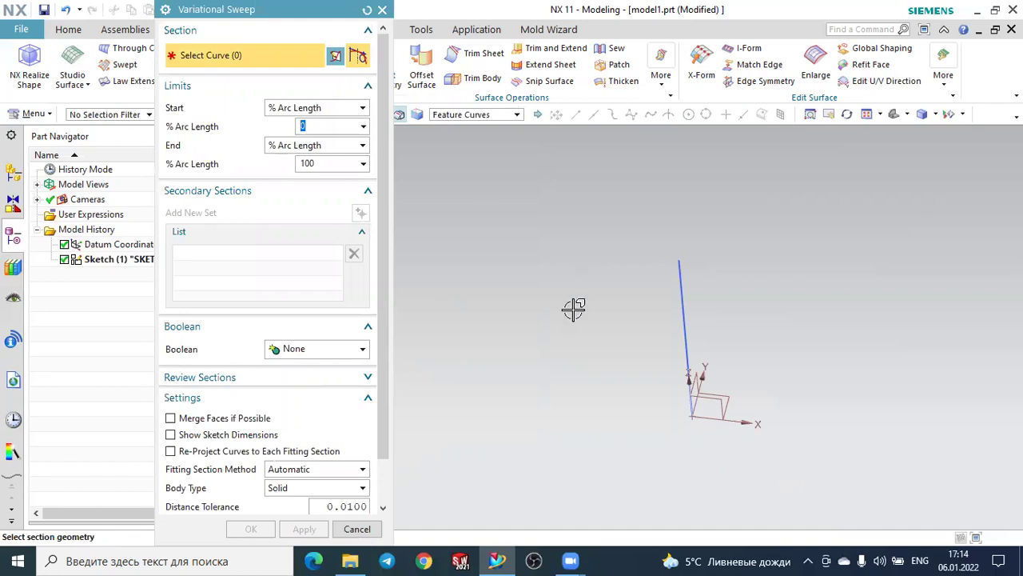
- Place a section sketch plane on the vertical line at 100% arc length
{"action": "left_click", "coordinate": [679, 275]}
{"action": "double_click", "coordinate": [679, 276]}
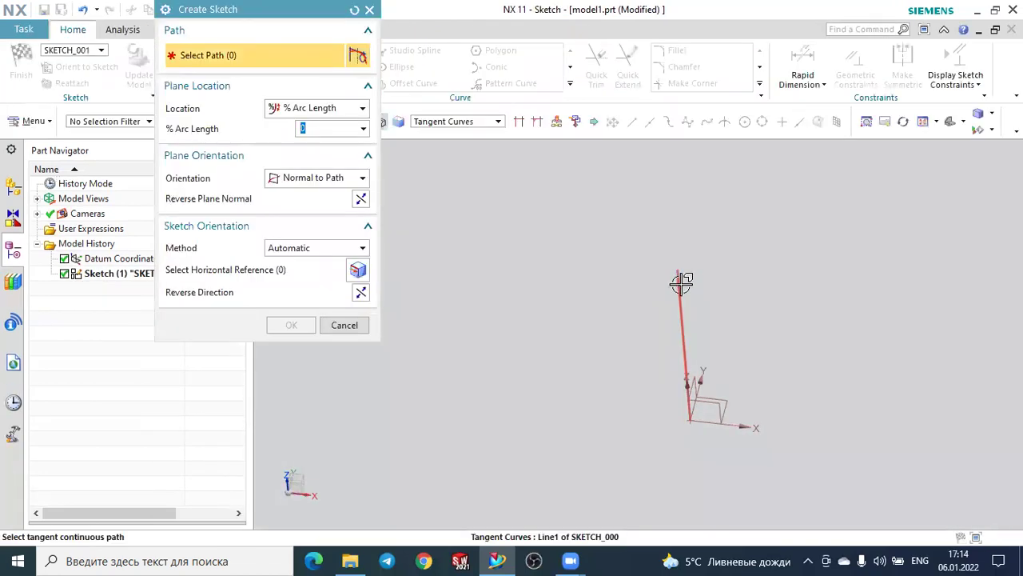
{"action": "left_click", "coordinate": [687, 307]}
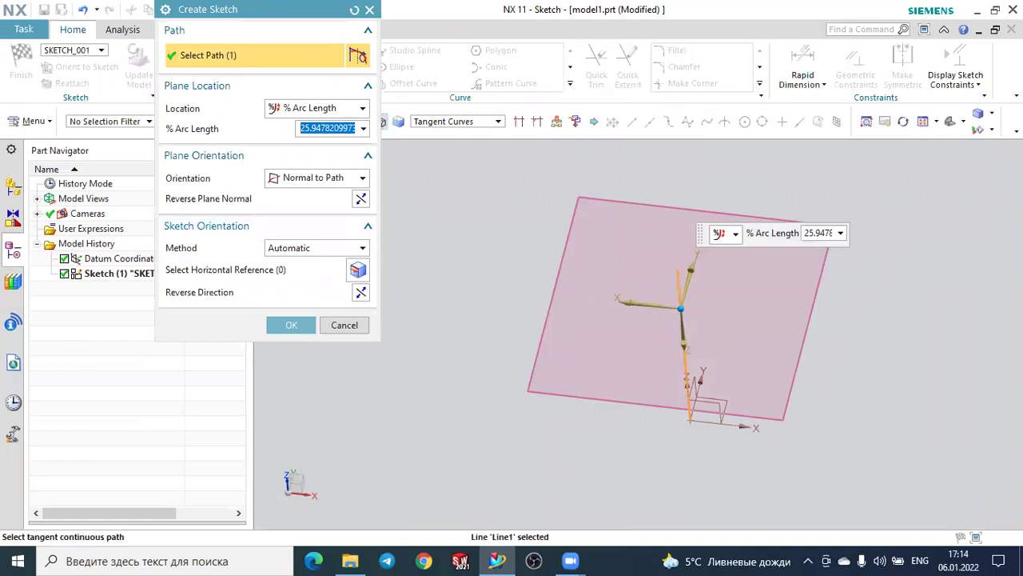
{"action": "type", "text": "0"}
{"action": "key", "text": "Return"}
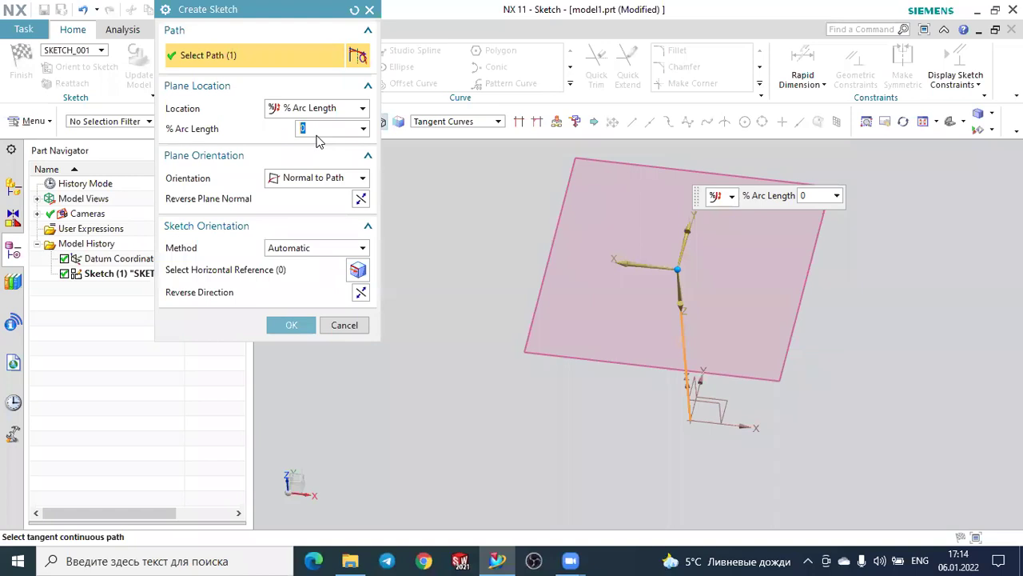
{"action": "mouse_move", "coordinate": [639, 378]}
{"action": "middle_mouse_down"}
{"action": "mouse_move", "coordinate": [642, 352]}
{"action": "mouse_move", "coordinate": [642, 377]}
{"action": "middle_mouse_up"}
{"action": "type", "text": "100"}
{"action": "key", "text": "Return"}
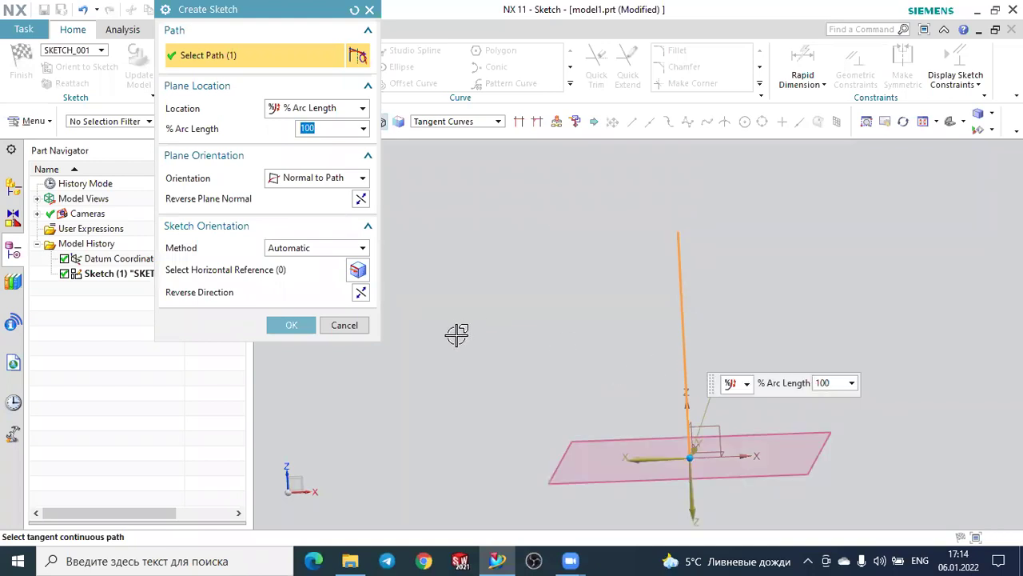
{"action": "left_click", "coordinate": [289, 325]}
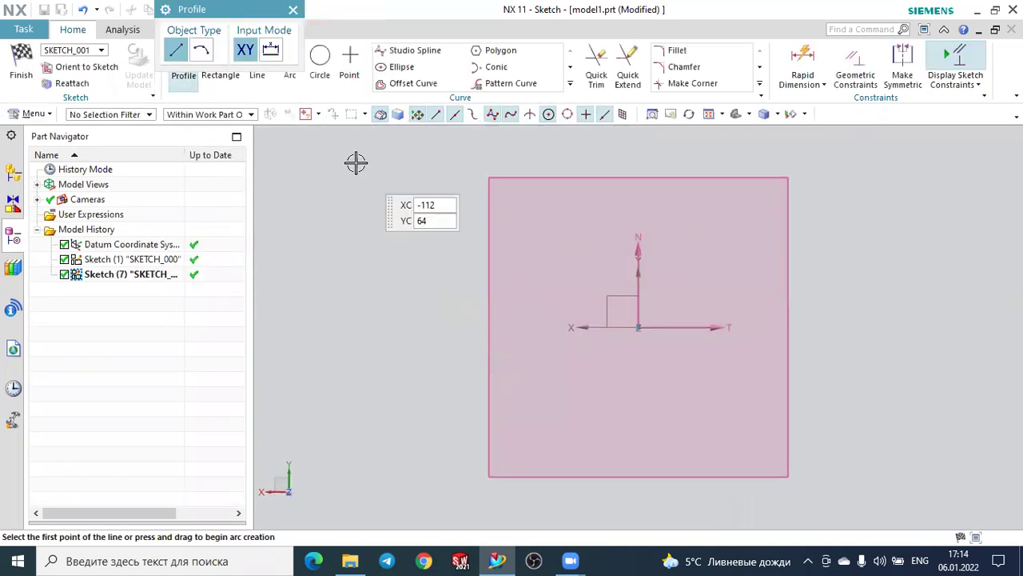
- Draw a circle centred at the sketch origin and finish the sketch
{"action": "left_click", "coordinate": [321, 68]}
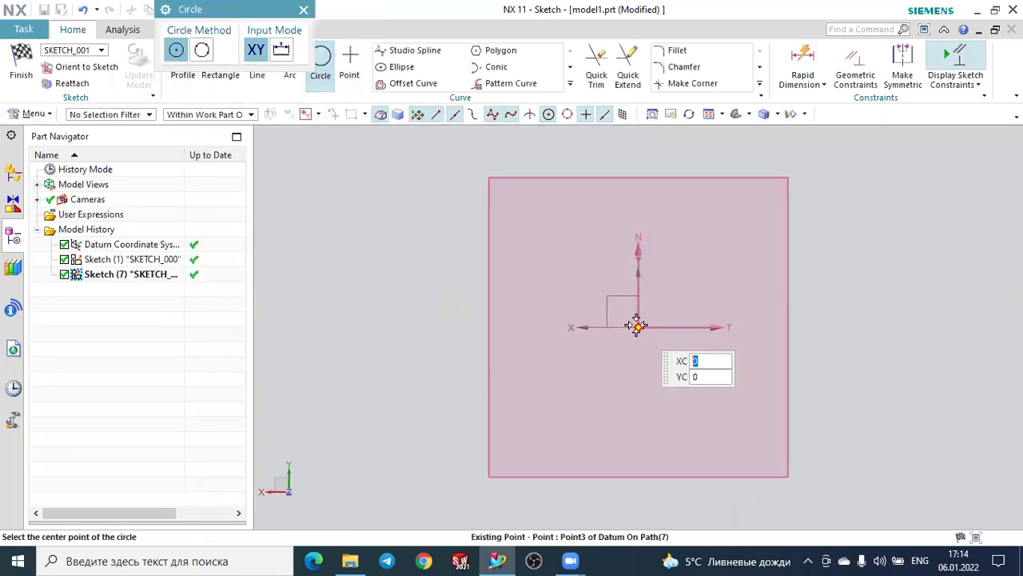
{"action": "left_click", "coordinate": [637, 326]}
{"action": "left_click", "coordinate": [674, 266]}
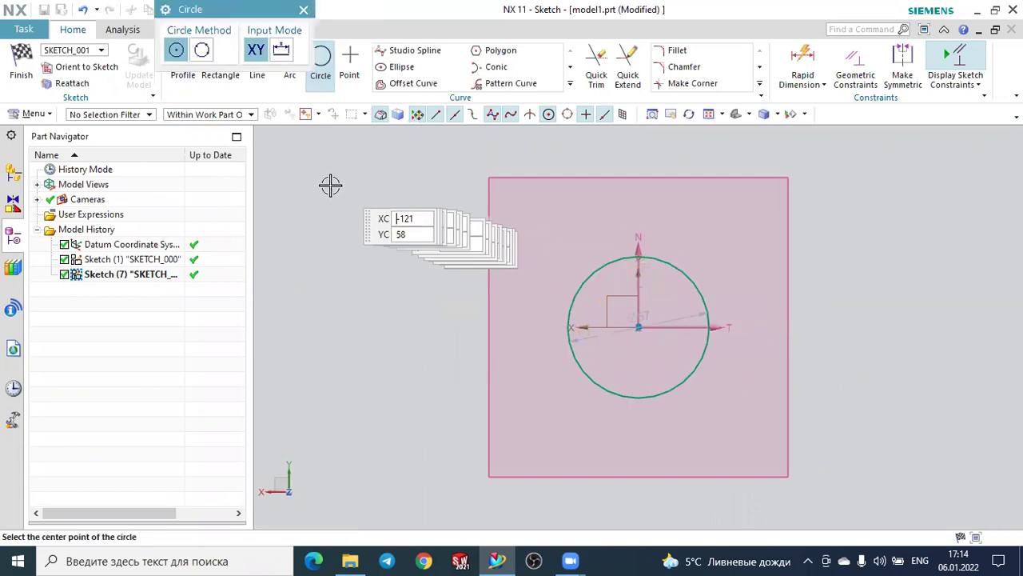
{"action": "key", "text": "Escape"}
{"action": "left_click", "coordinate": [35, 54]}
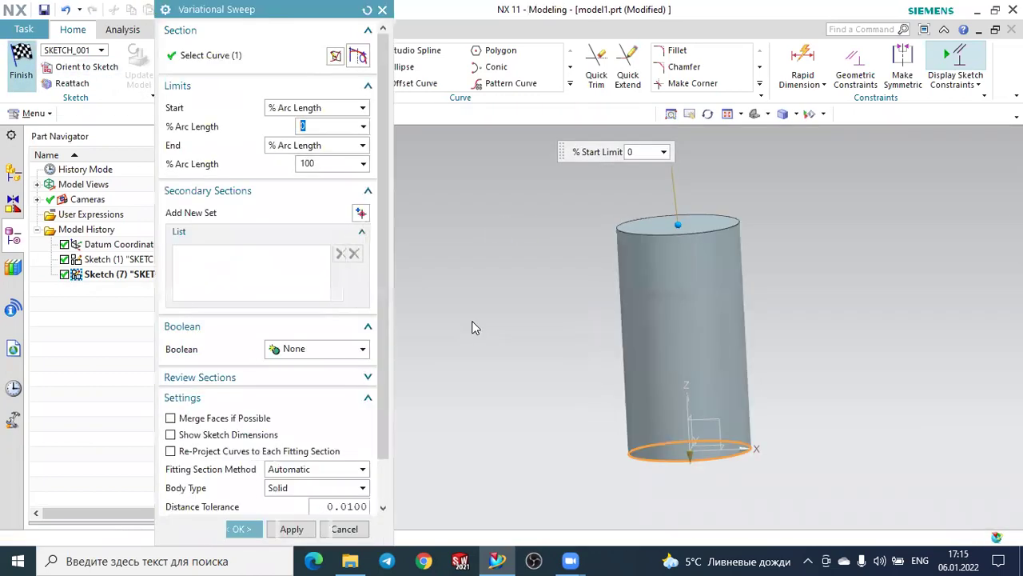
- Add a secondary section and position it at 30 percent arc length
{"action": "left_click", "coordinate": [361, 212]}
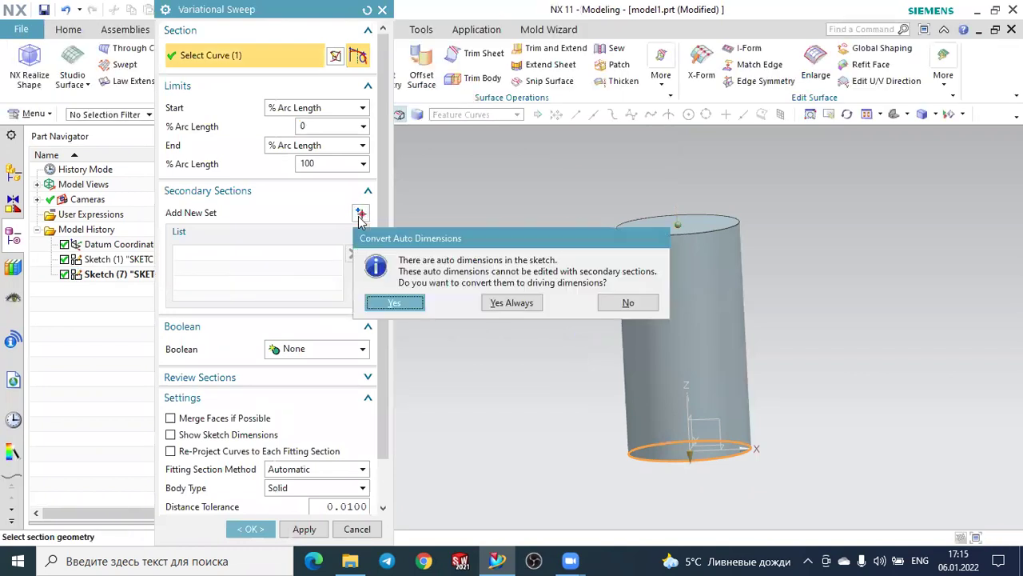
{"action": "left_click", "coordinate": [396, 308]}
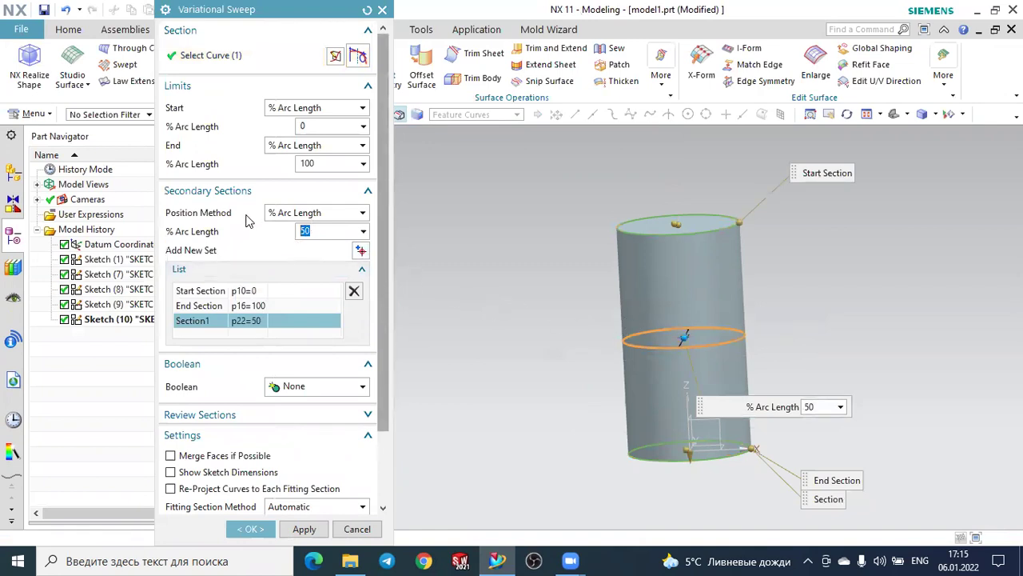
{"action": "type", "text": "7"}
{"action": "key", "text": "Return"}
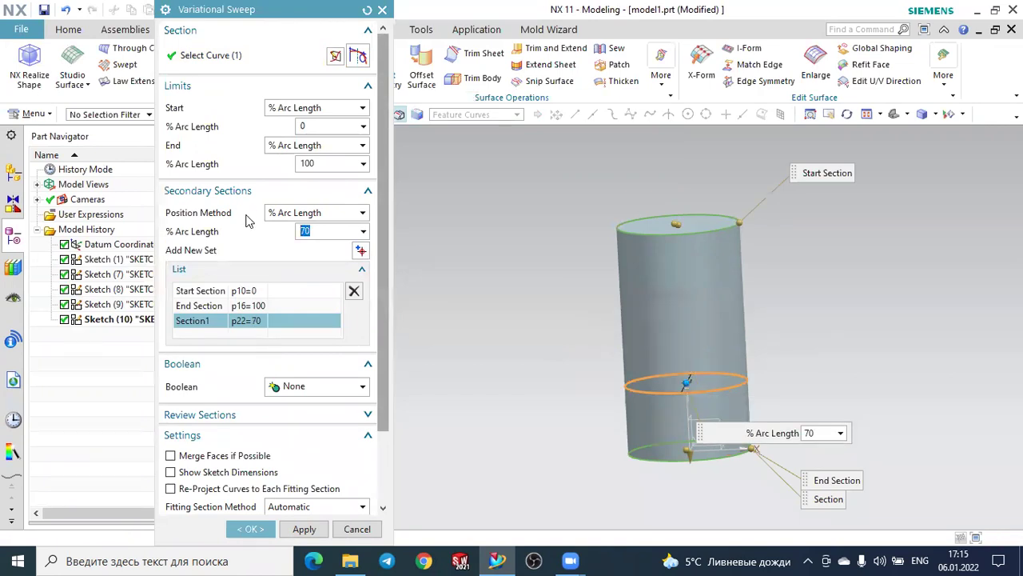
{"action": "type", "text": "3"}
{"action": "key", "text": "Return"}
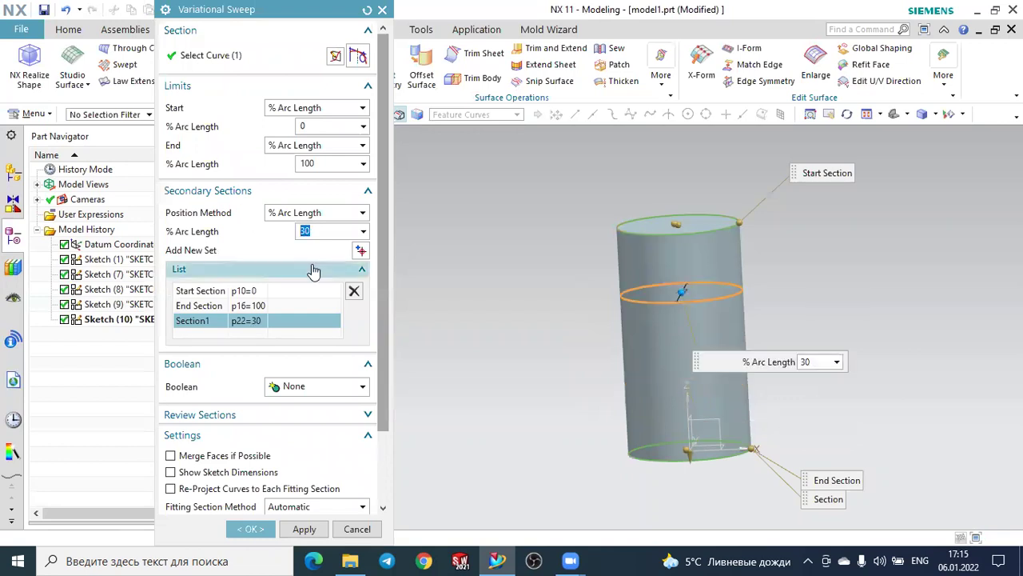
- Shrink the secondary section ring's size dimension to 30 to waist the sweep
{"action": "middle_click_drag", "start_coordinate": [844, 262], "coordinate": [717, 278]}
{"action": "scroll", "coordinate": [717, 277], "scroll_direction": "up", "scroll_amount": 2}
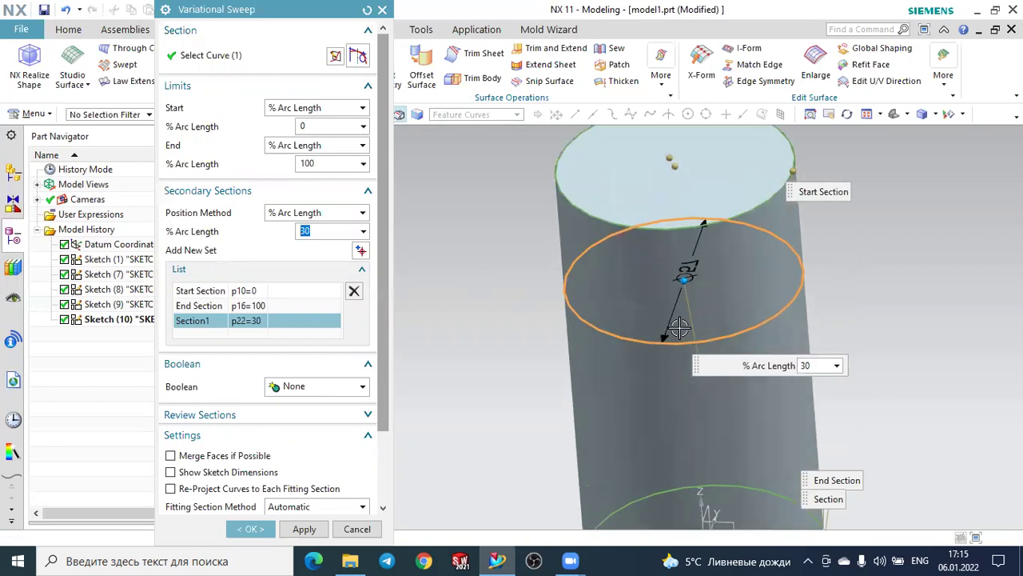
{"action": "left_click", "coordinate": [697, 297]}
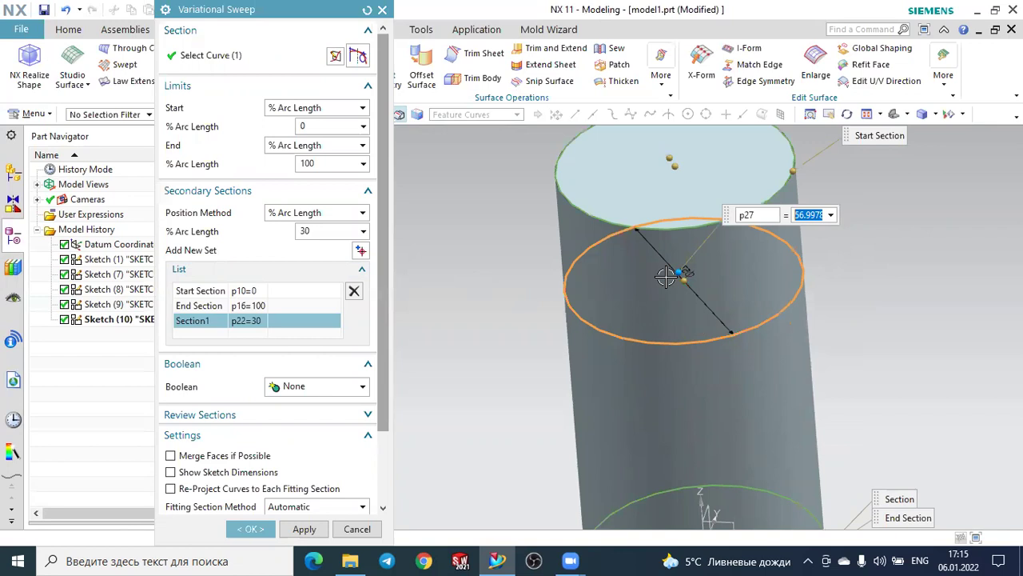
{"action": "type", "text": "30"}
{"action": "key", "text": "Return"}
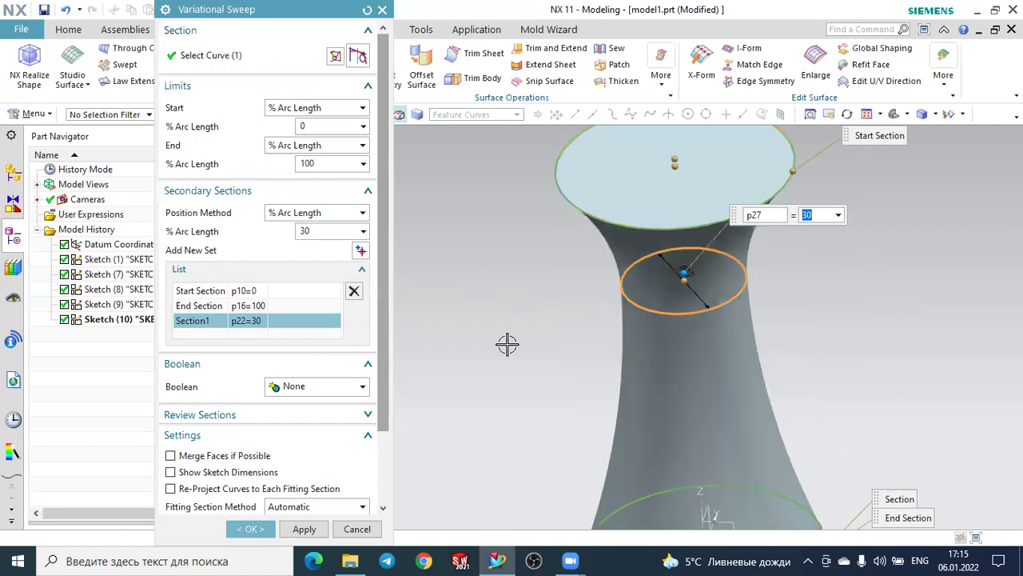
{"action": "scroll", "coordinate": [544, 362], "scroll_direction": "down", "scroll_amount": 2}
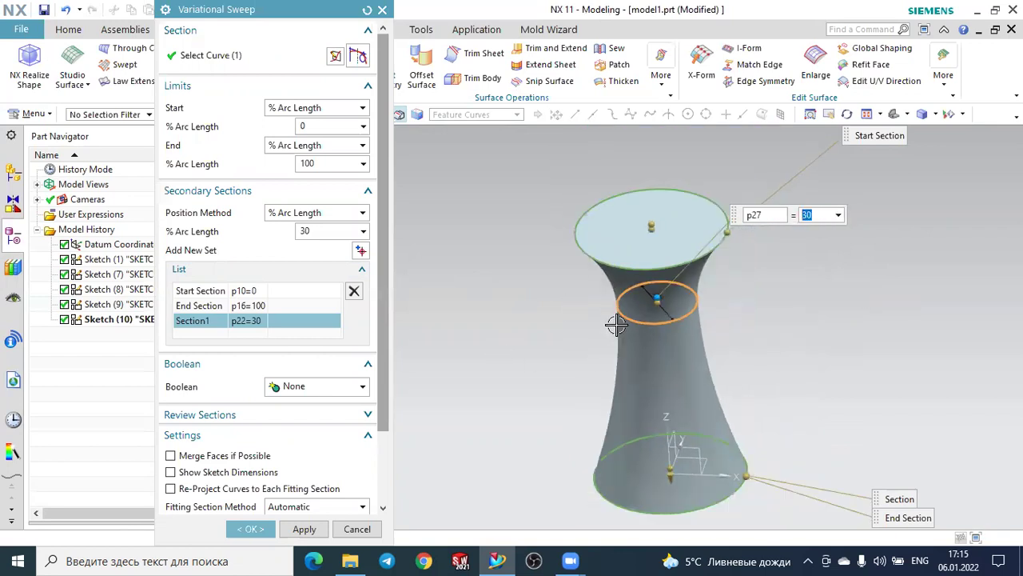
{"action": "left_click", "coordinate": [893, 114]}
{"action": "left_click_drag", "start_coordinate": [824, 238], "coordinate": [829, 247]}
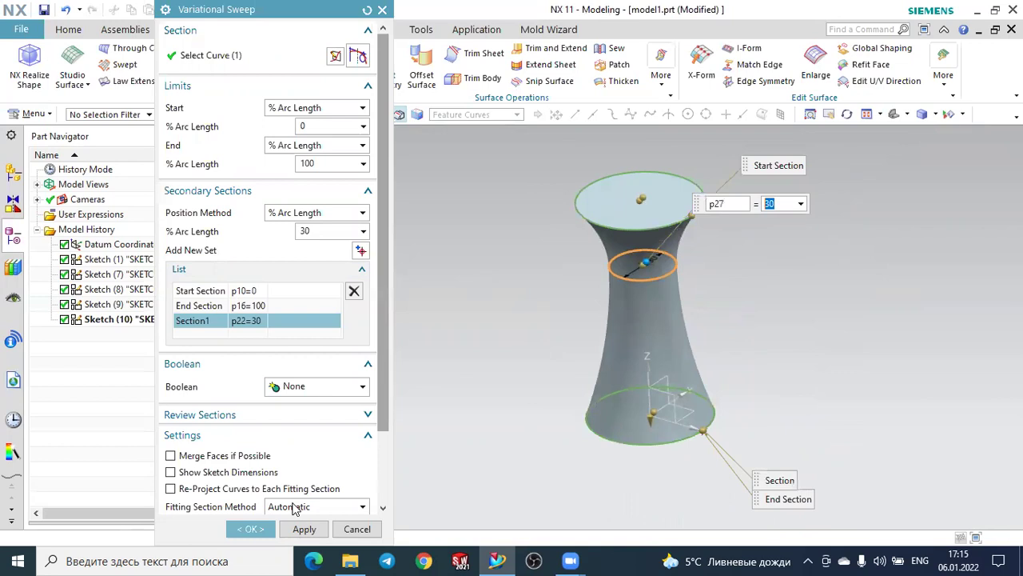
- Set Body Type to Sheet and create the waisted sweep, Variational Sweep (11)
{"action": "scroll", "coordinate": [275, 452], "scroll_direction": "down", "scroll_amount": 3}
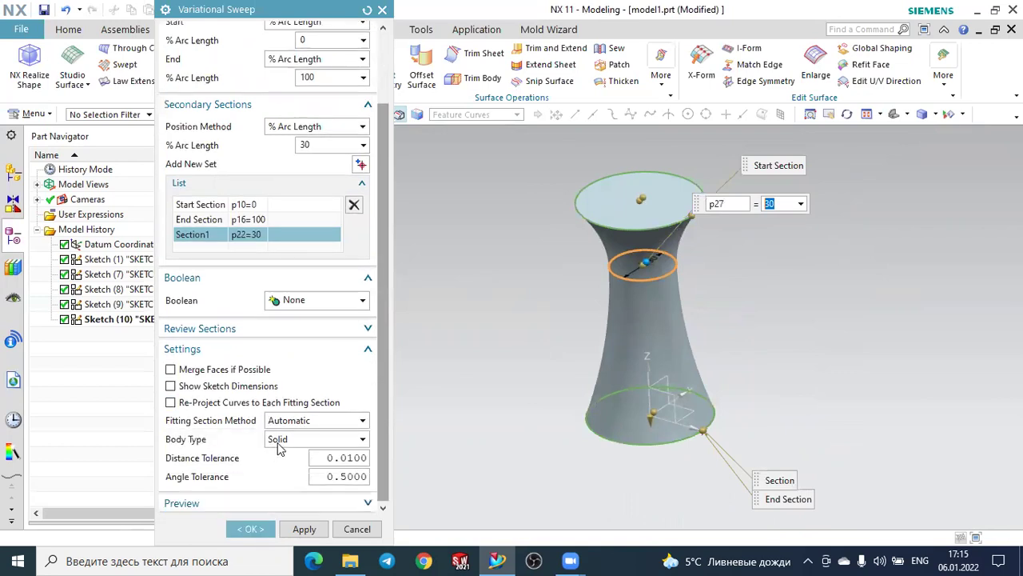
{"action": "left_click", "coordinate": [278, 443]}
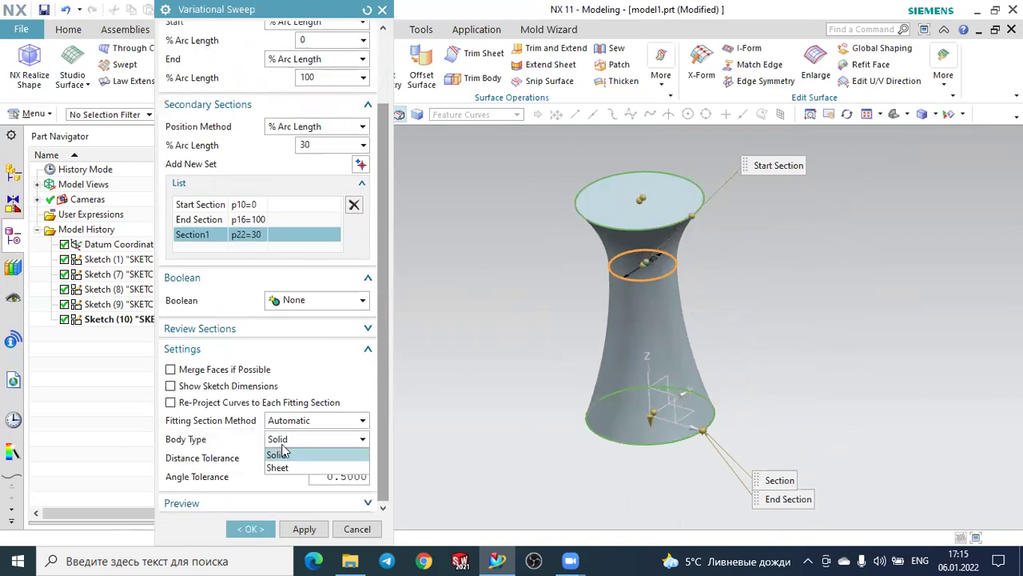
{"action": "left_click", "coordinate": [280, 468]}
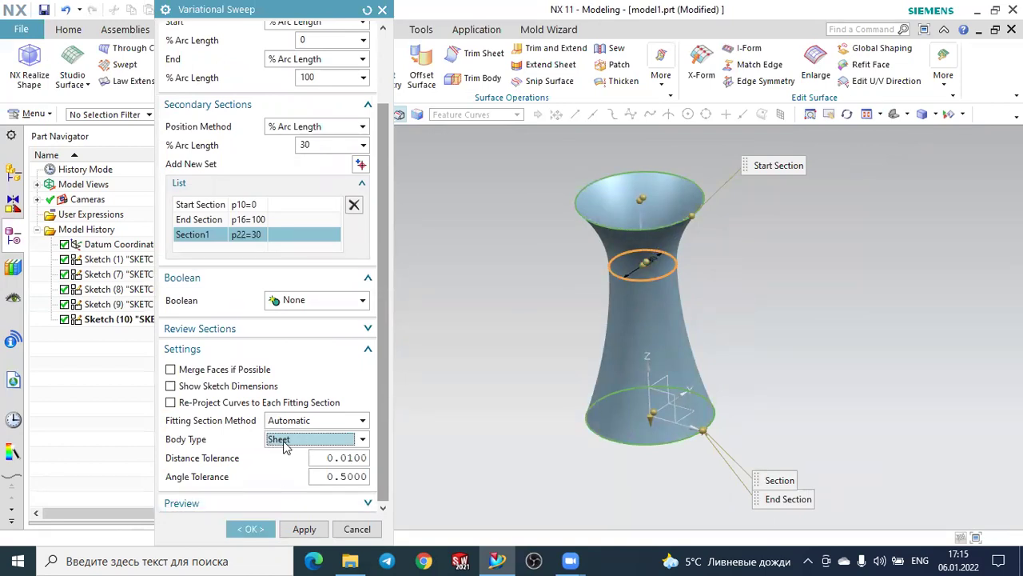
{"action": "middle_click", "coordinate": [284, 502]}
{"action": "mouse_move", "coordinate": [498, 352]}
{"action": "middle_mouse_down"}
{"action": "mouse_move", "coordinate": [486, 399]}
{"action": "mouse_move", "coordinate": [500, 268]}
{"action": "mouse_move", "coordinate": [540, 289]}
{"action": "mouse_move", "coordinate": [503, 278]}
{"action": "mouse_move", "coordinate": [530, 293]}
{"action": "middle_mouse_up"}
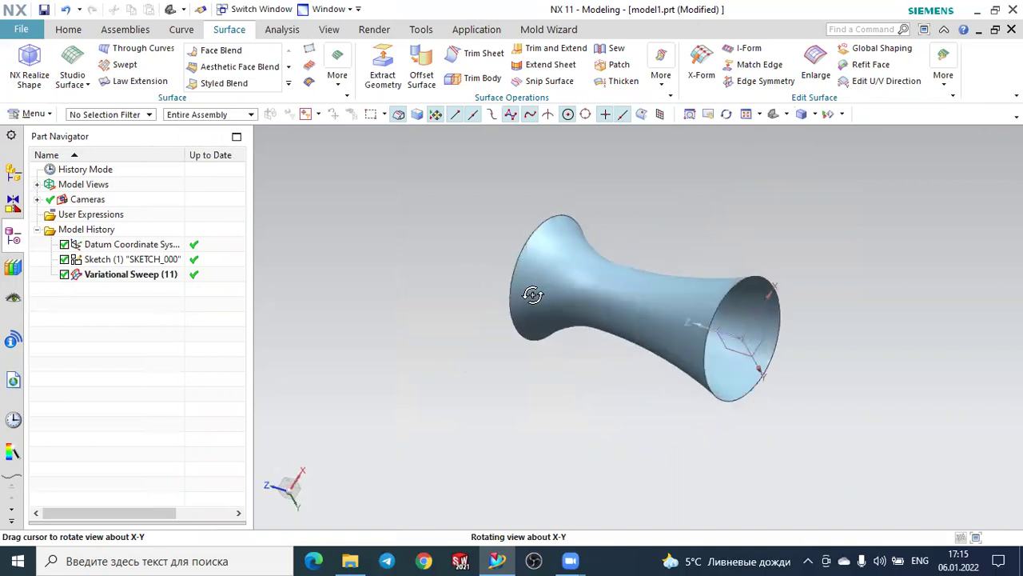
{"action": "middle_click_drag", "start_coordinate": [665, 375], "coordinate": [697, 366]}
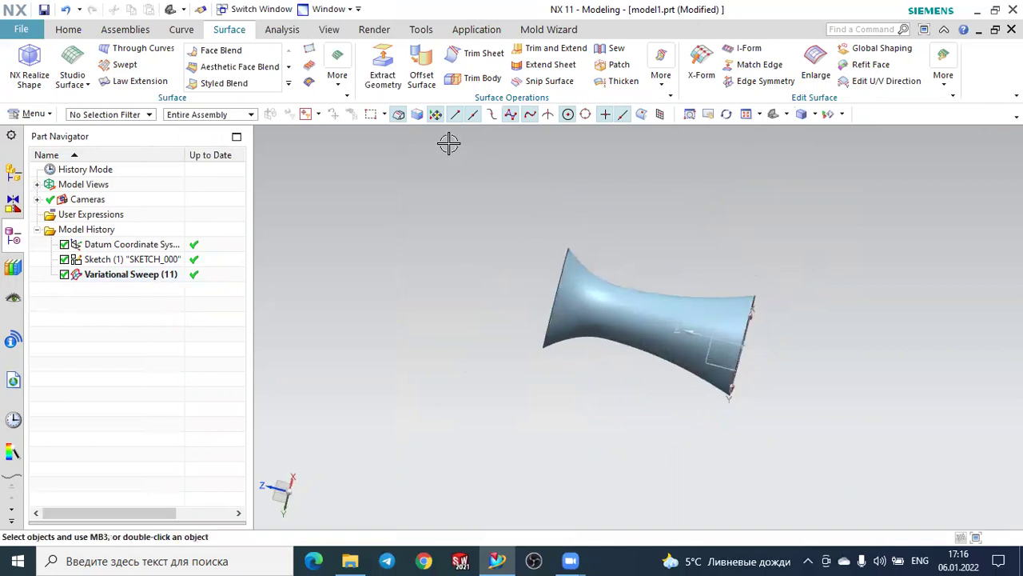
- Create a Bounded Plane on the tube's bottom circular edge
{"action": "left_click", "coordinate": [337, 86]}
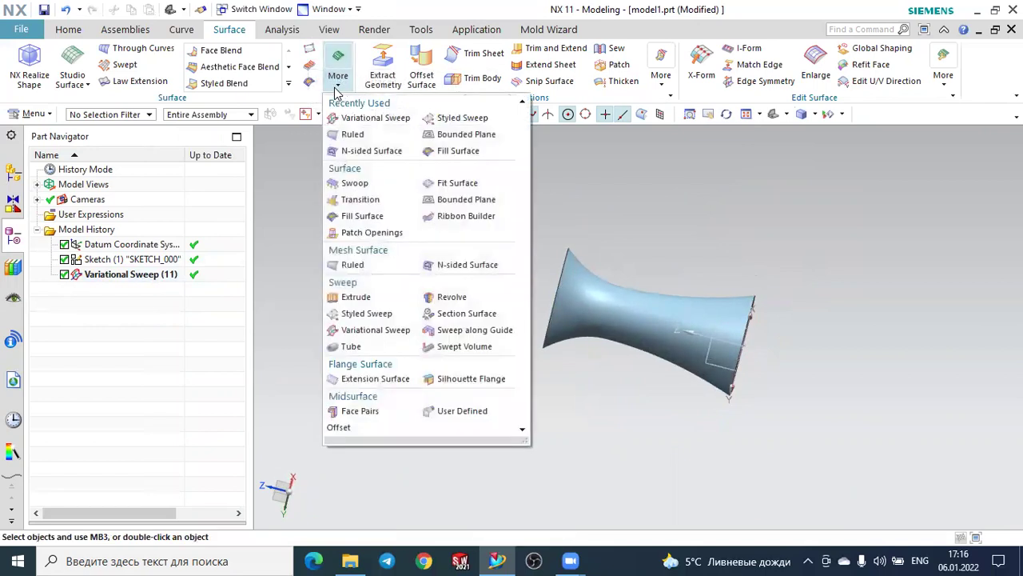
{"action": "left_click", "coordinate": [460, 201]}
{"action": "mouse_move", "coordinate": [656, 229]}
{"action": "middle_mouse_down"}
{"action": "mouse_move", "coordinate": [783, 258]}
{"action": "mouse_move", "coordinate": [736, 222]}
{"action": "mouse_move", "coordinate": [684, 266]}
{"action": "middle_mouse_up"}
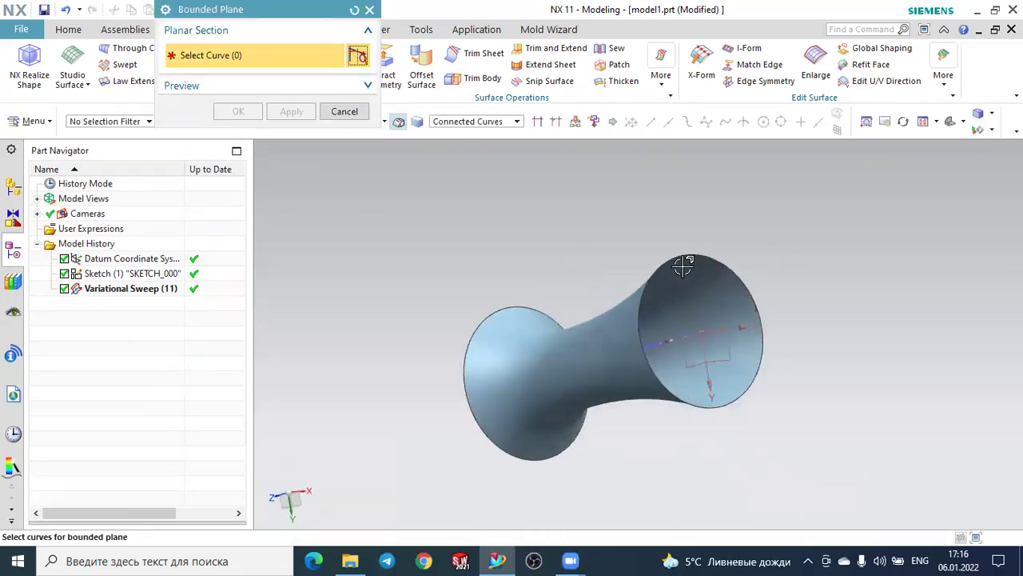
{"action": "left_click", "coordinate": [679, 258]}
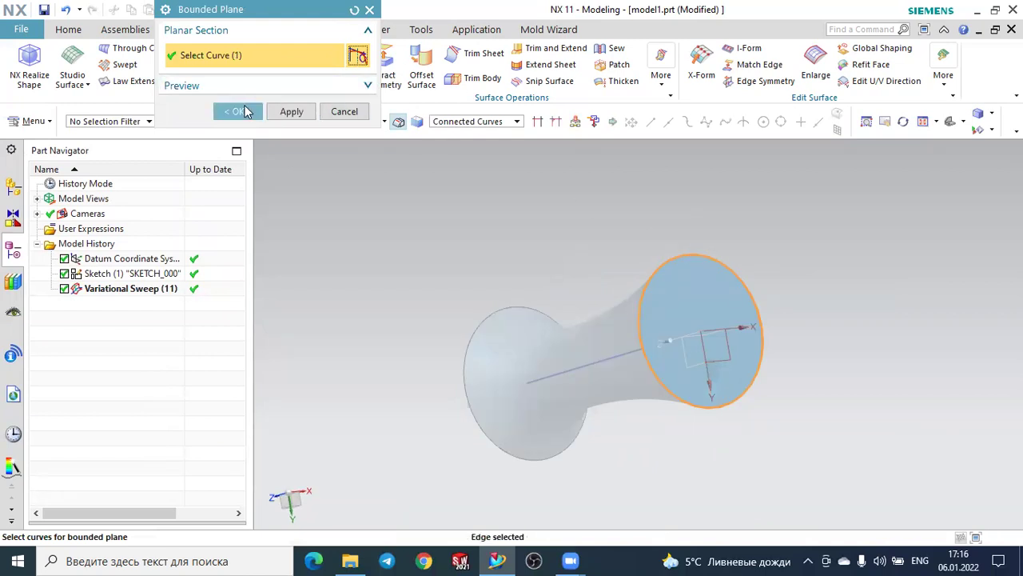
{"action": "left_click", "coordinate": [246, 111]}
- Orbit the vase to check the new bottom cap and the open top
{"action": "mouse_move", "coordinate": [491, 232]}
{"action": "middle_mouse_down"}
{"action": "mouse_move", "coordinate": [567, 165]}
{"action": "mouse_move", "coordinate": [601, 174]}
{"action": "mouse_move", "coordinate": [781, 142]}
{"action": "middle_mouse_up"}
{"action": "key", "text": "ctrl+alt+r"}
{"action": "mouse_move", "coordinate": [767, 300]}
{"action": "middle_mouse_down"}
{"action": "mouse_move", "coordinate": [760, 231]}
{"action": "mouse_move", "coordinate": [761, 248]}
{"action": "middle_mouse_up"}
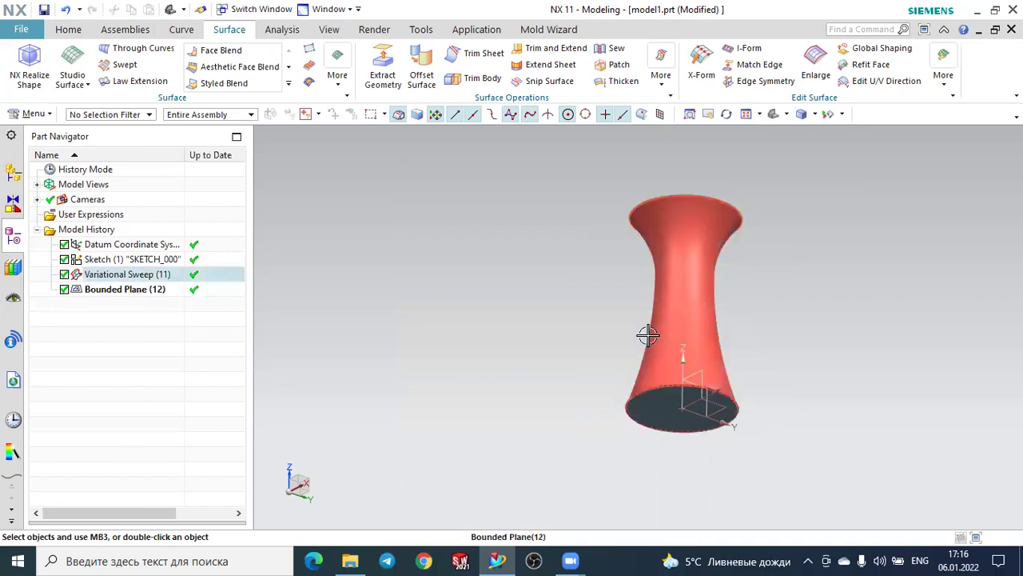
{"action": "middle_click_drag", "start_coordinate": [602, 308], "coordinate": [595, 338]}
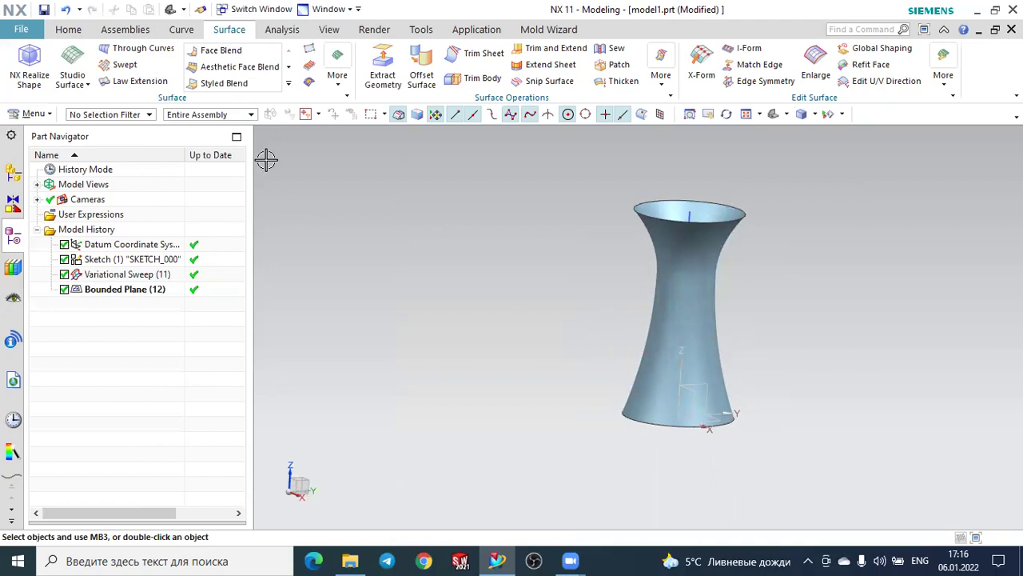
{"action": "left_click", "coordinate": [68, 30]}
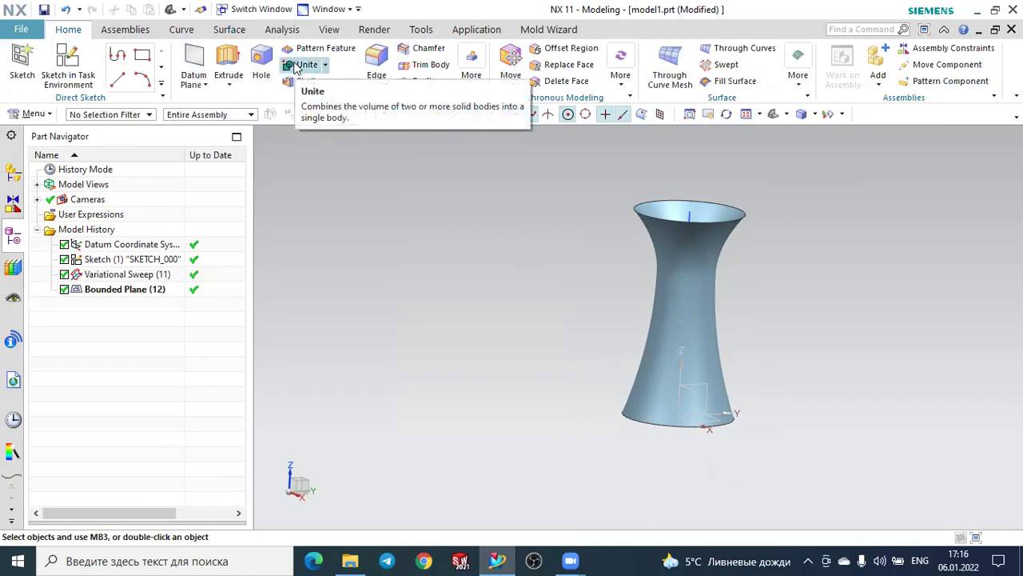
{"action": "left_click", "coordinate": [231, 32]}
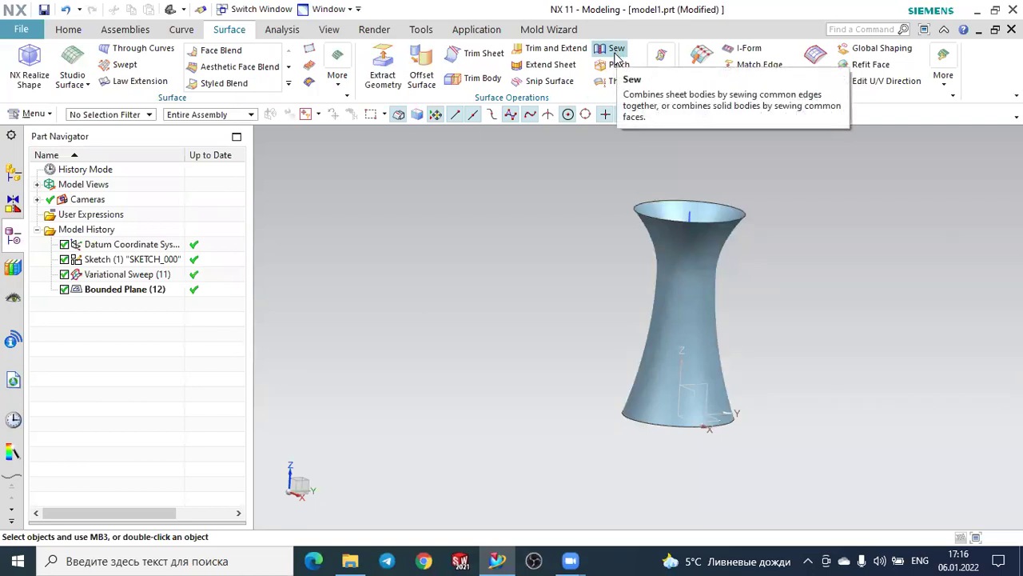
- Sew the flared sheet (target) and the bottom cap (tool) together
{"action": "left_click", "coordinate": [615, 49]}
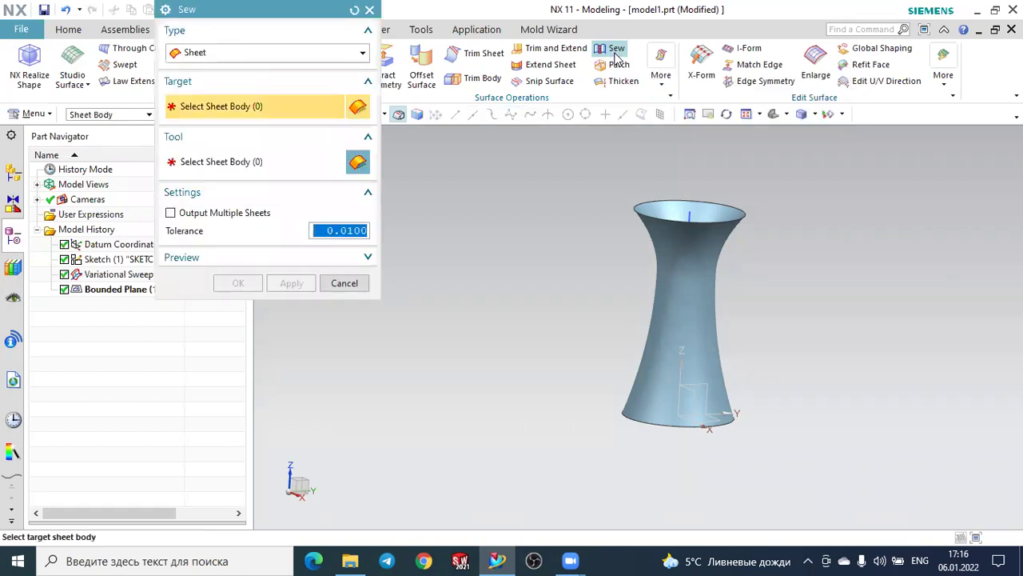
{"action": "left_click", "coordinate": [700, 281]}
{"action": "middle_click_drag", "start_coordinate": [815, 333], "coordinate": [676, 366]}
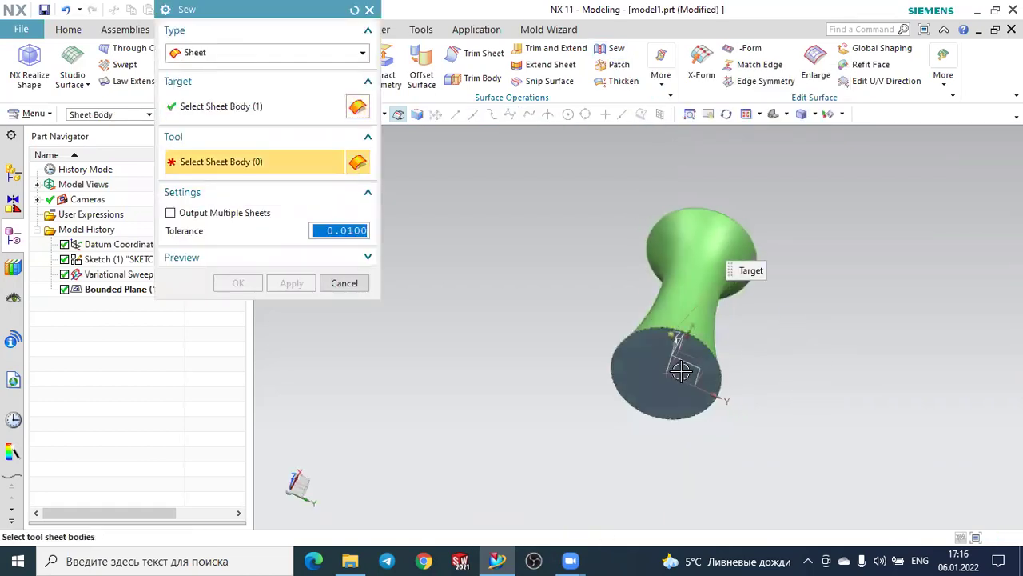
{"action": "left_click", "coordinate": [651, 353]}
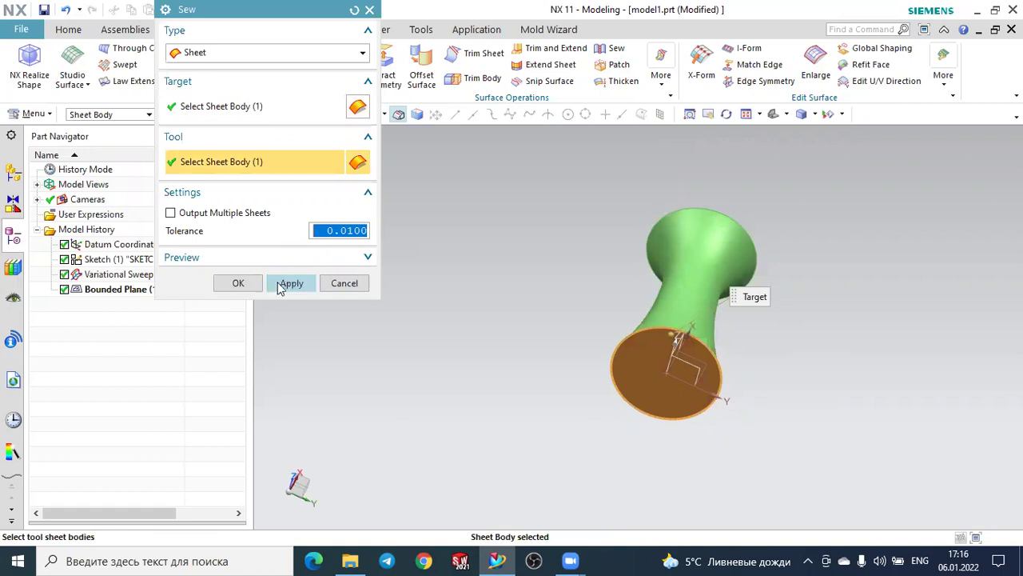
{"action": "left_click", "coordinate": [238, 283]}
- Orbit and zoom around the sewn vase to inspect it from several sides
{"action": "middle_click_drag", "start_coordinate": [503, 349], "coordinate": [636, 366]}
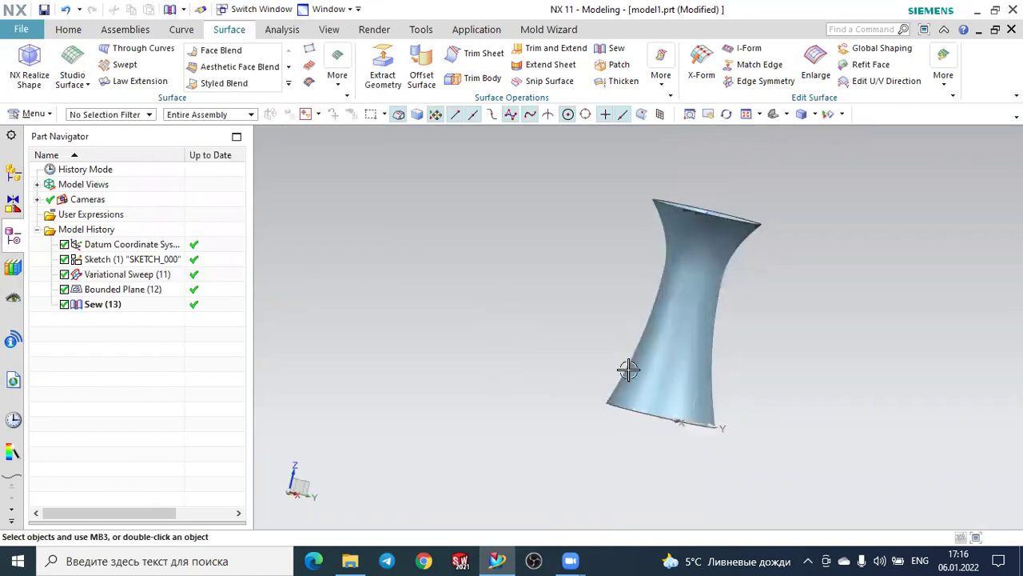
{"action": "mouse_move", "coordinate": [720, 296]}
{"action": "middle_mouse_down"}
{"action": "mouse_move", "coordinate": [613, 364]}
{"action": "mouse_move", "coordinate": [696, 365]}
{"action": "middle_mouse_up"}
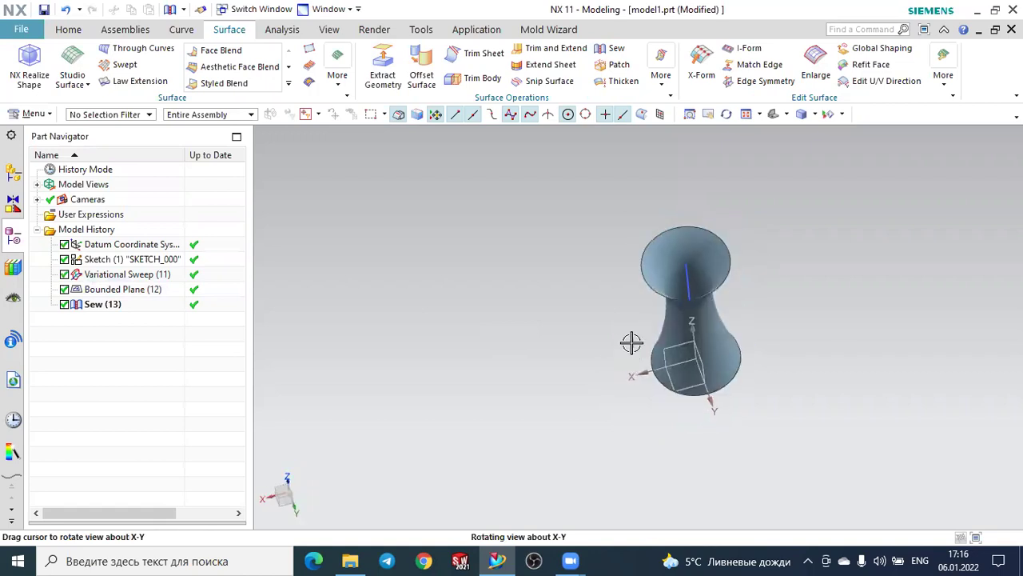
{"action": "scroll", "coordinate": [688, 237], "scroll_direction": "up", "scroll_amount": 2}
{"action": "middle_click_drag", "start_coordinate": [394, 411], "coordinate": [454, 373]}
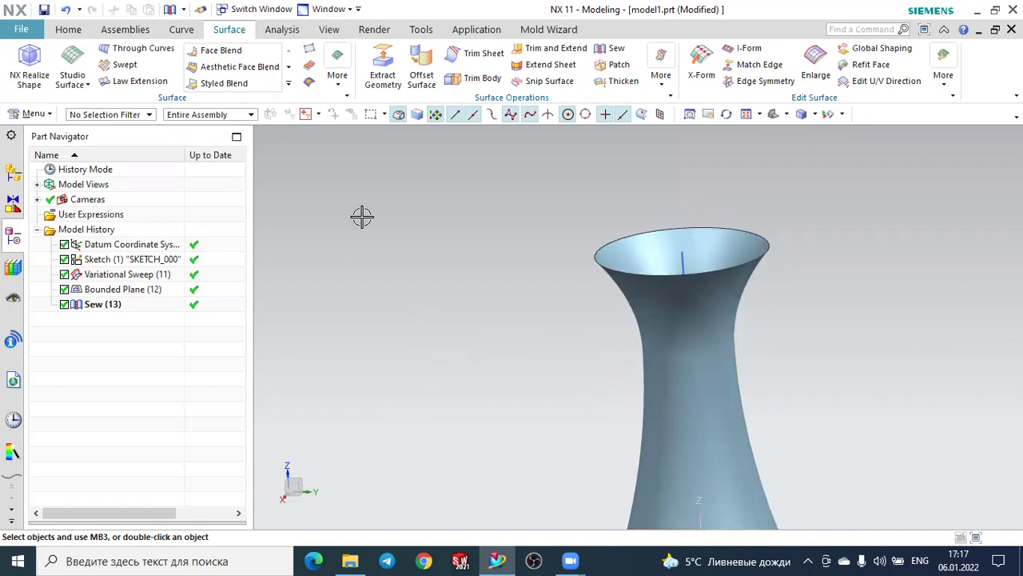
{"action": "scroll", "coordinate": [493, 239], "scroll_direction": "down", "scroll_amount": 2}
{"action": "scroll", "coordinate": [532, 284], "scroll_direction": "up", "scroll_amount": 1}
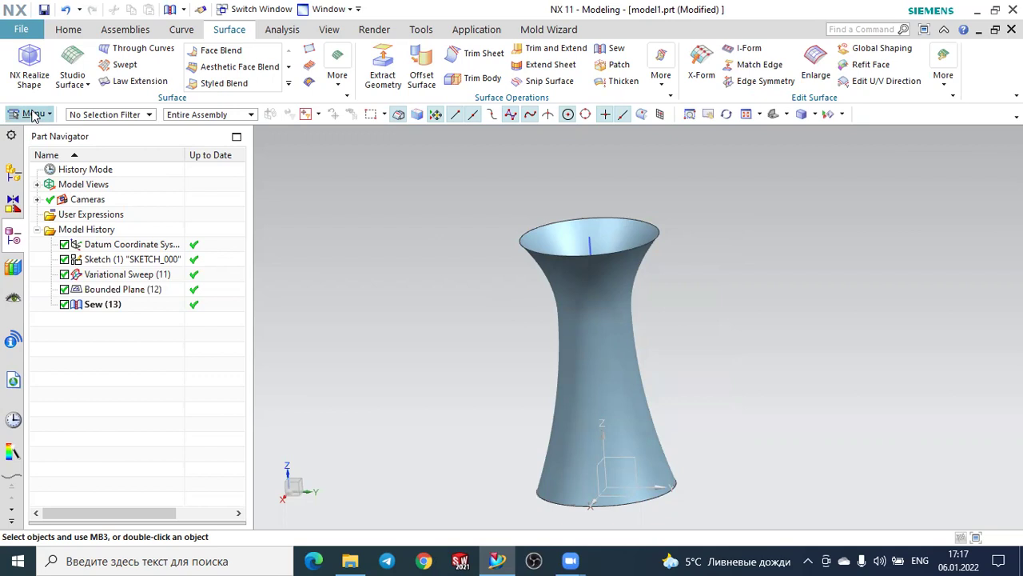
{"action": "left_click", "coordinate": [33, 115]}
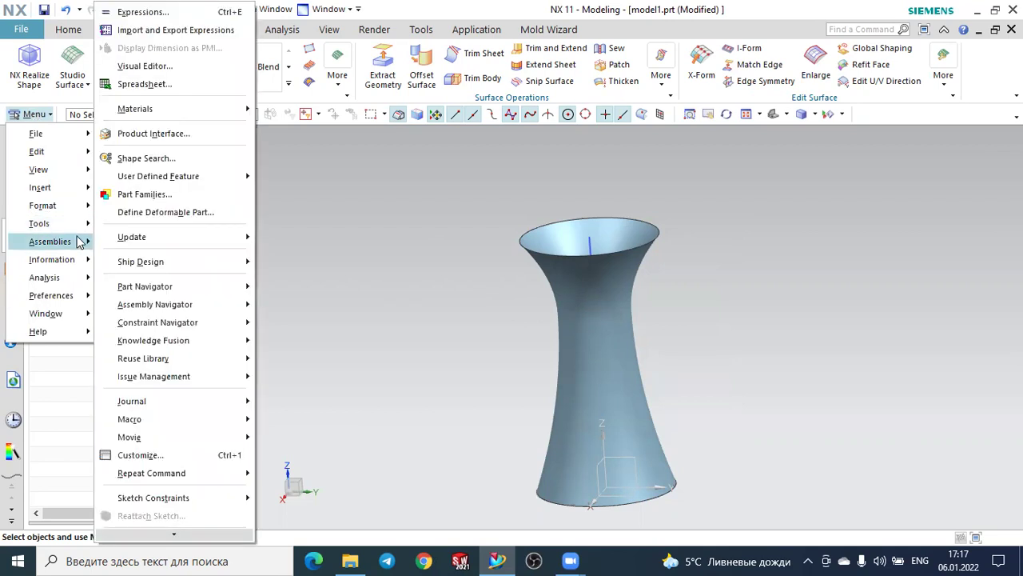
{"action": "mouse_move", "coordinate": [40, 187]}
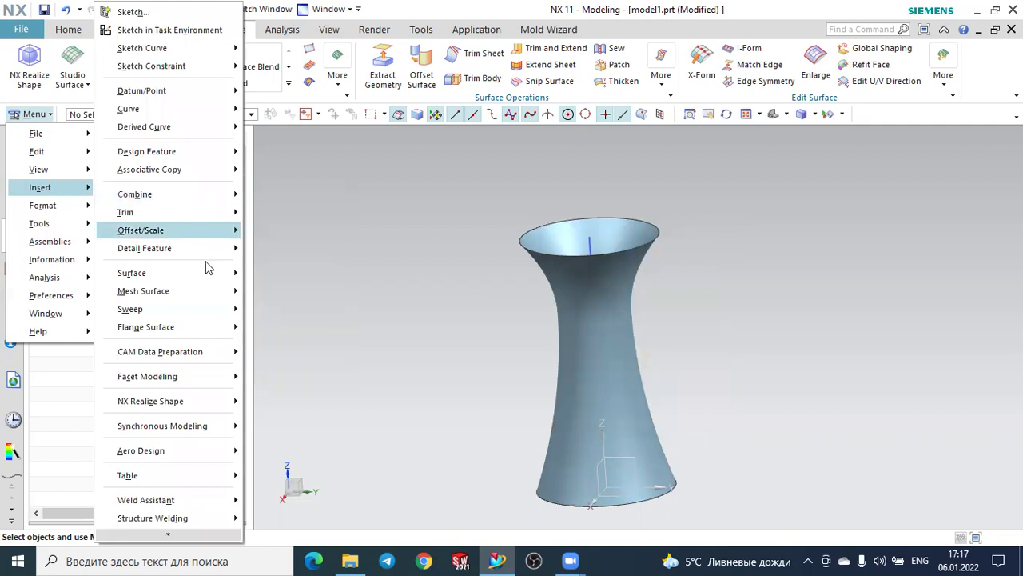
{"action": "mouse_move", "coordinate": [130, 308]}
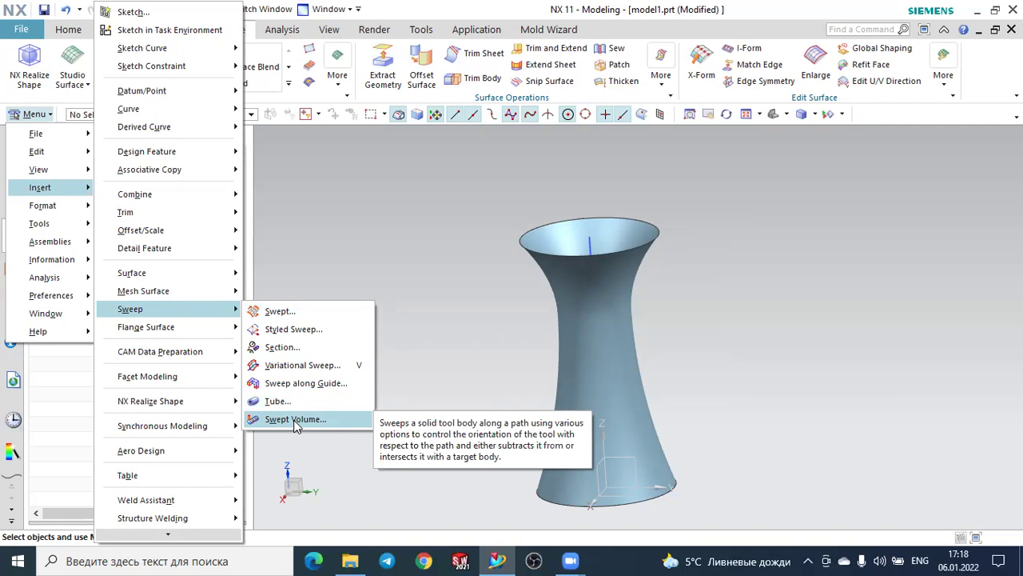
{"action": "left_click", "coordinate": [434, 249]}
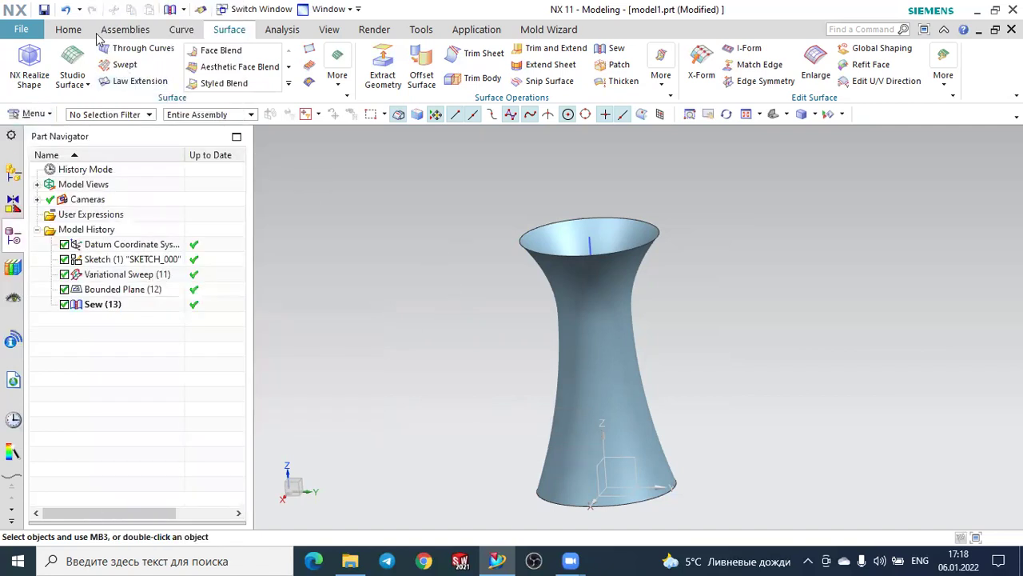
{"action": "left_click", "coordinate": [21, 29]}
- Create a new part file and start a sketch on the XY datum plane
{"action": "left_click", "coordinate": [28, 50]}
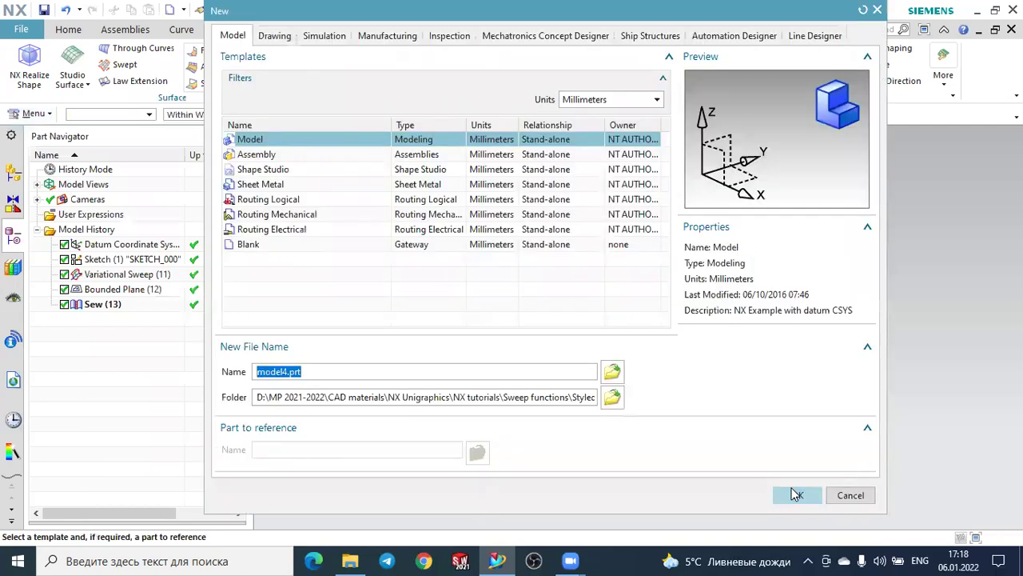
{"action": "left_click", "coordinate": [793, 493]}
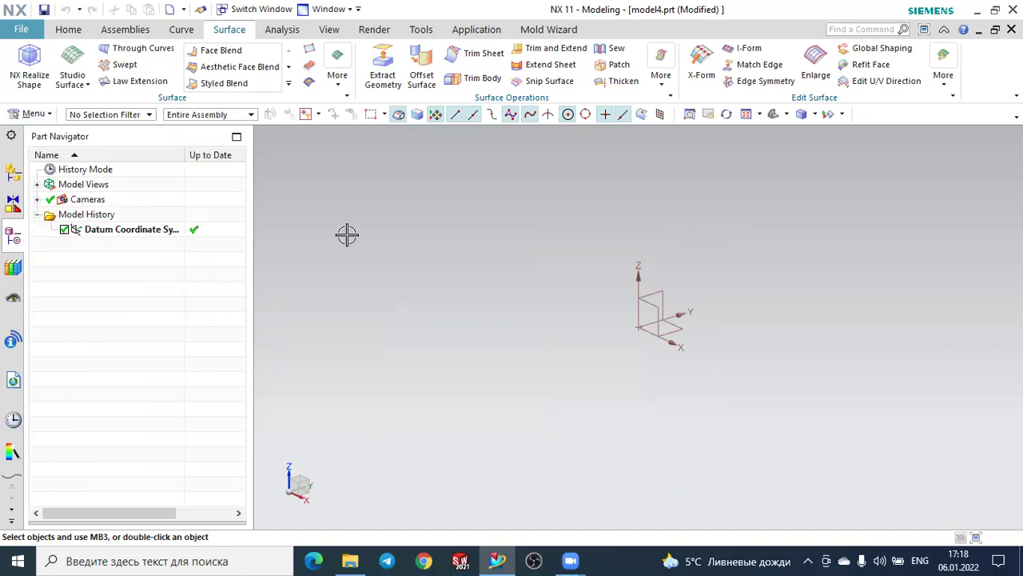
{"action": "left_click", "coordinate": [68, 30]}
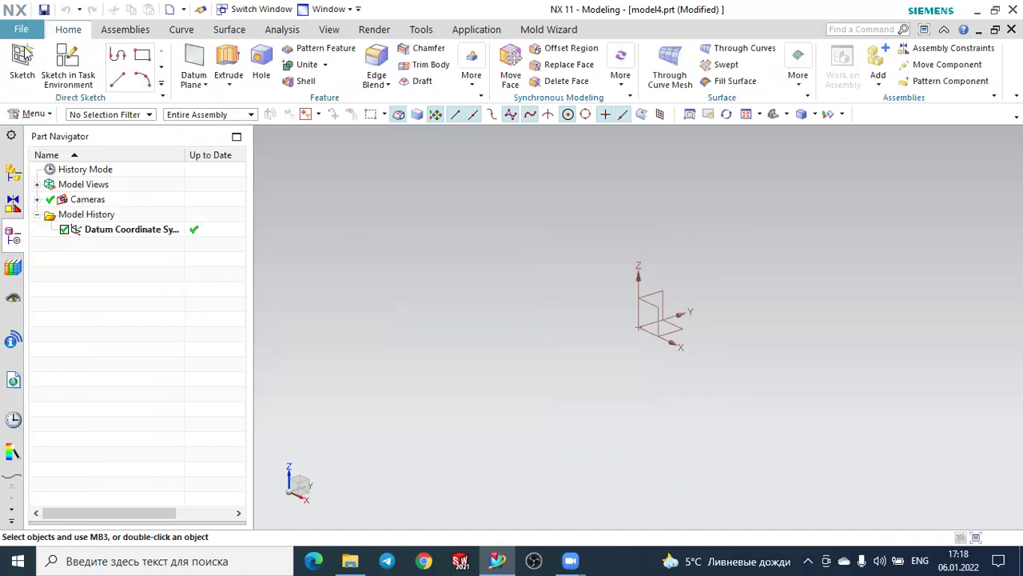
{"action": "left_click", "coordinate": [22, 58]}
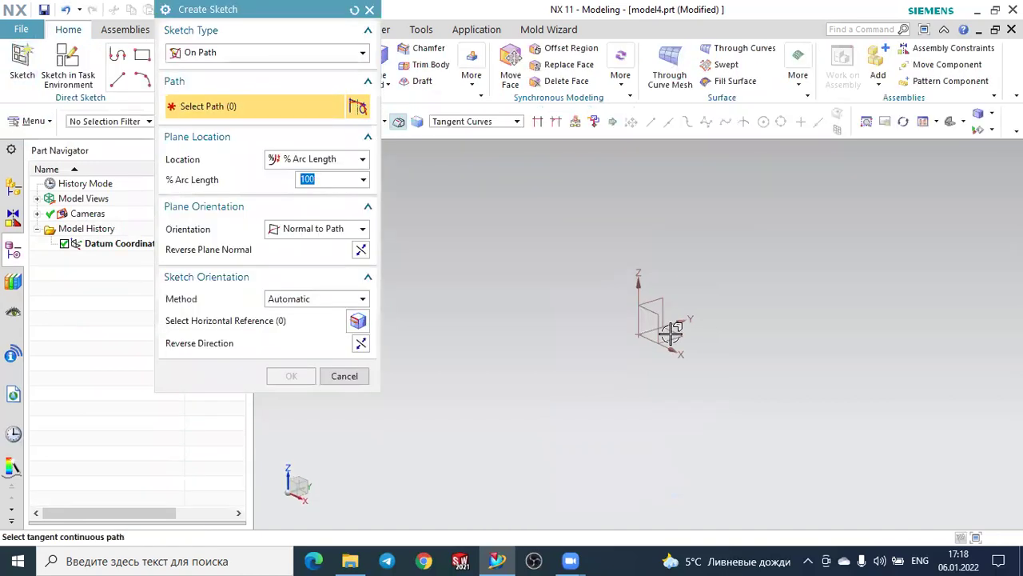
{"action": "left_click", "coordinate": [204, 52]}
{"action": "left_click", "coordinate": [203, 68]}
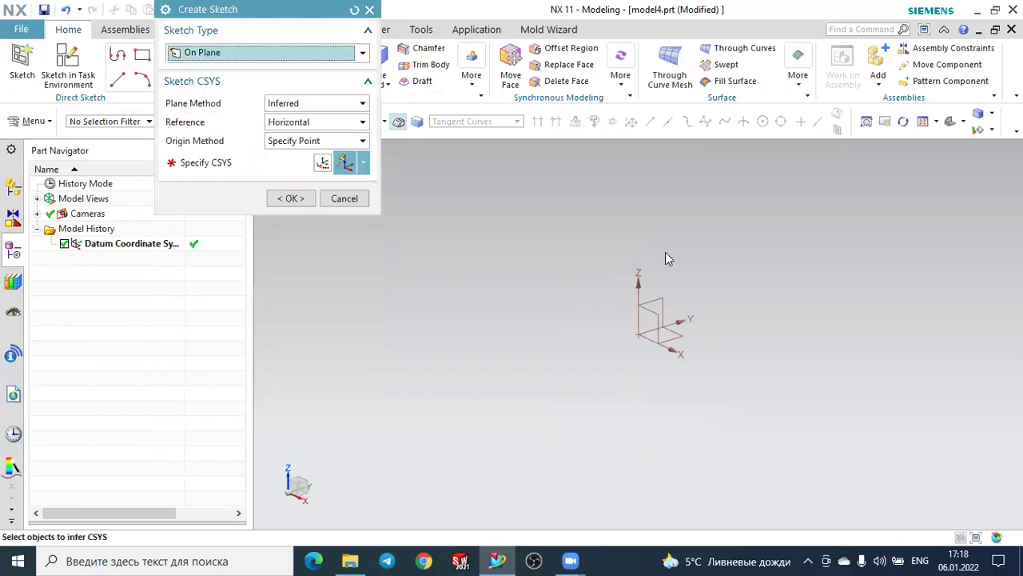
{"action": "left_click", "coordinate": [674, 331]}
{"action": "left_click", "coordinate": [292, 198]}
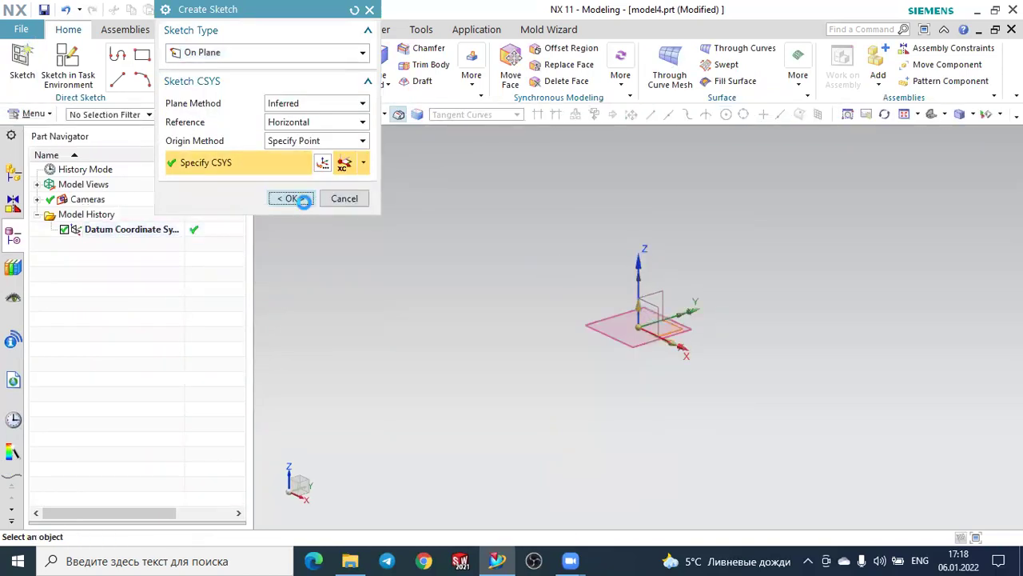
- Draw a centre-based 140 × 78.4 rectangle at the sketch origin
{"action": "left_click", "coordinate": [105, 62]}
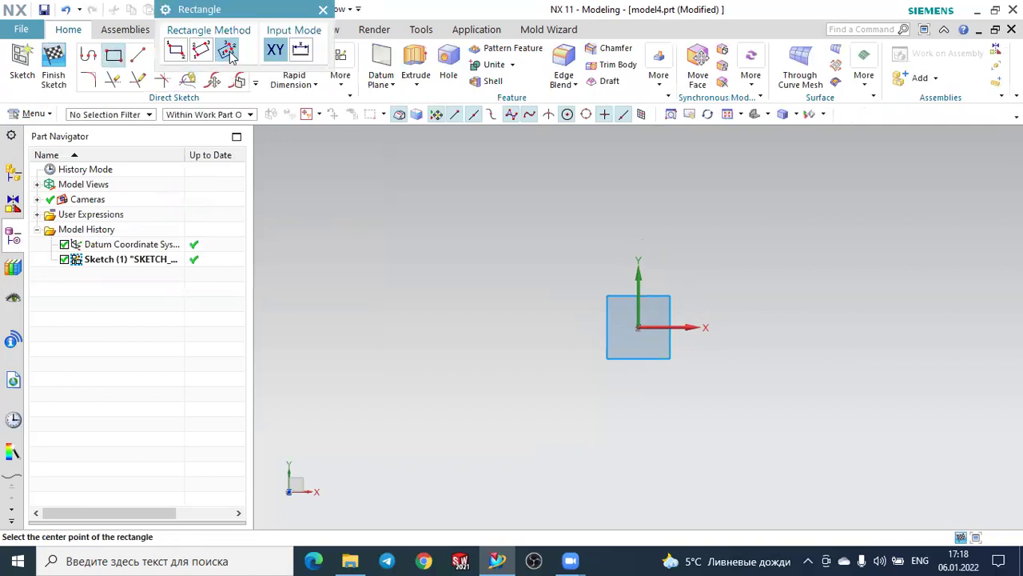
{"action": "left_click", "coordinate": [638, 326]}
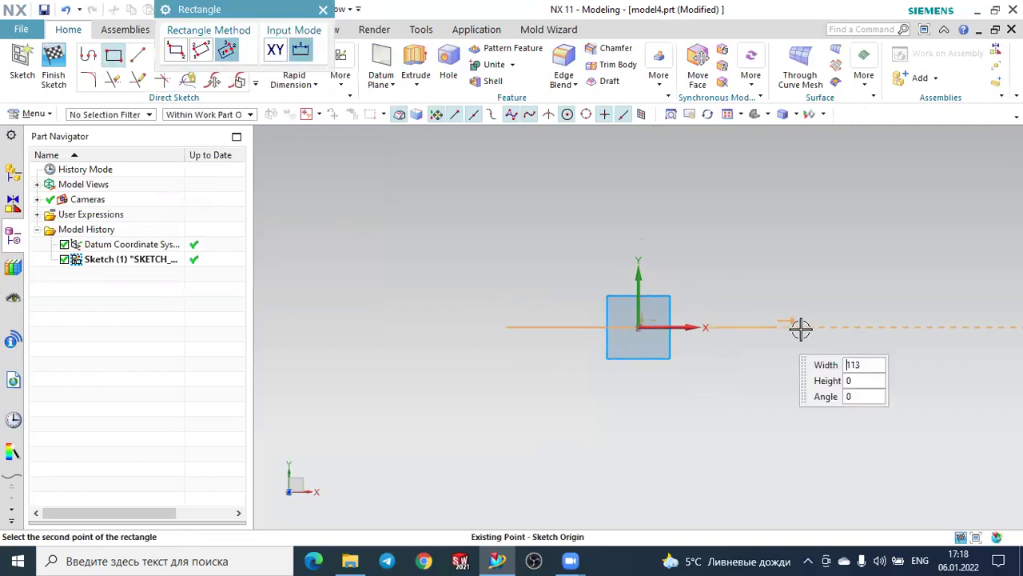
{"action": "left_click", "coordinate": [800, 327]}
{"action": "left_click", "coordinate": [753, 236]}
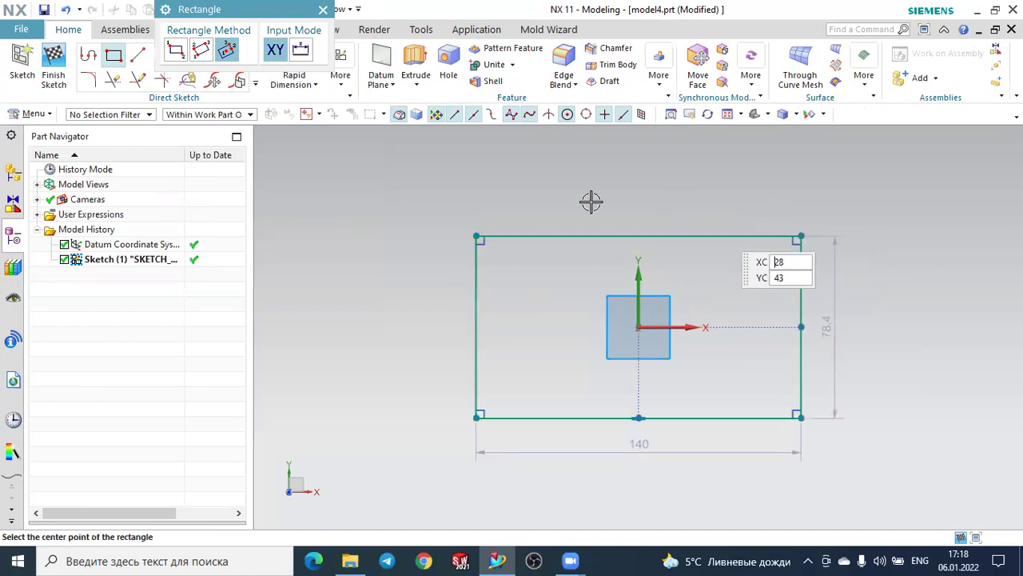
{"action": "key", "text": "Escape"}
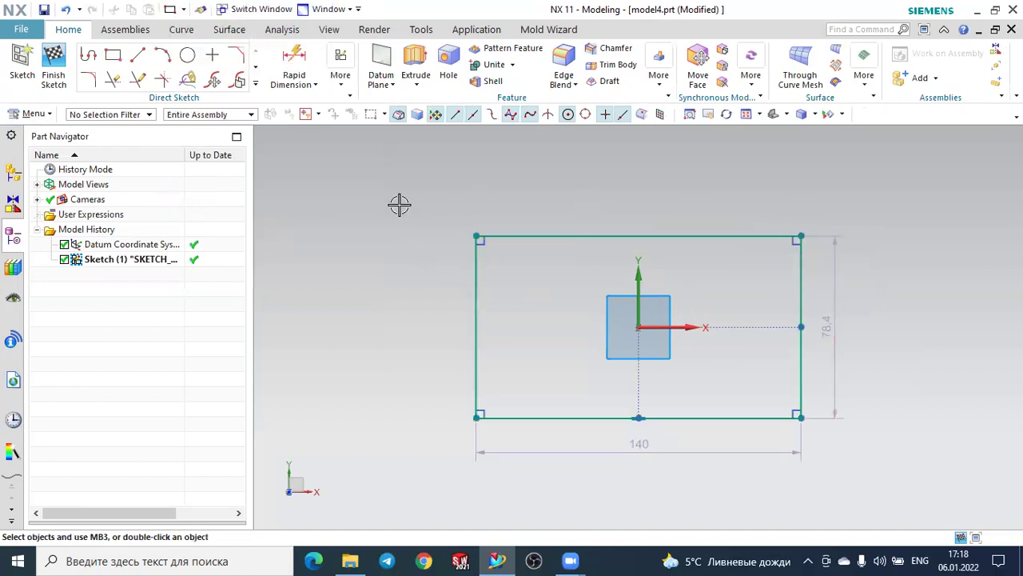
- Extrude the rectangle 30 mm into a solid block
{"action": "left_click", "coordinate": [413, 67]}
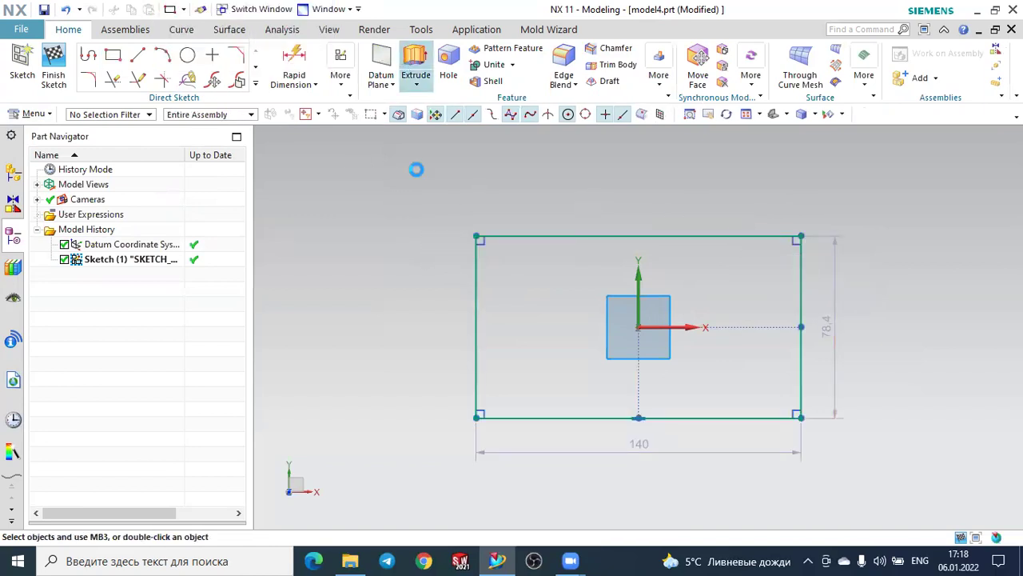
{"action": "middle_click_drag", "start_coordinate": [466, 445], "coordinate": [462, 360]}
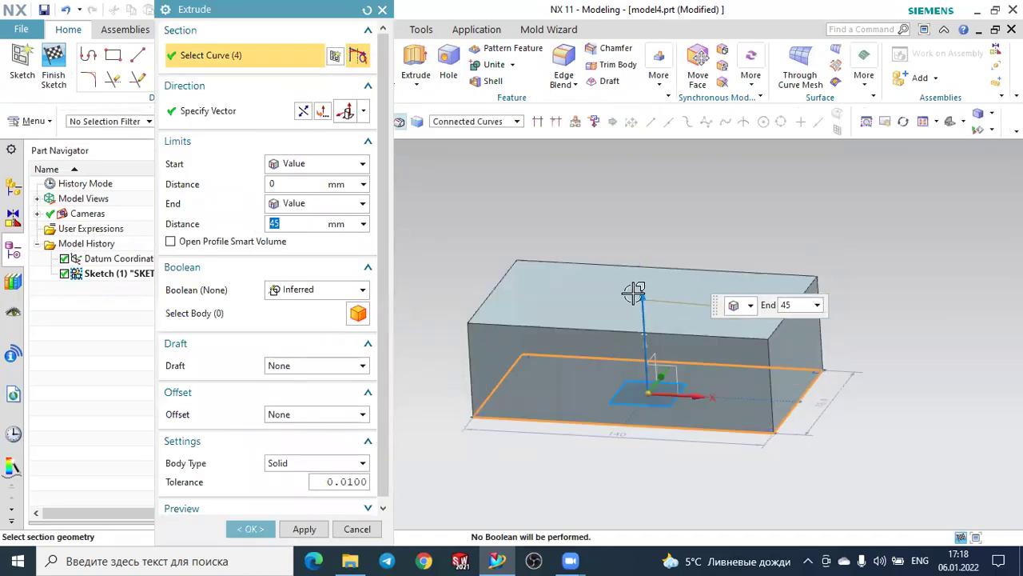
{"action": "type", "text": "30"}
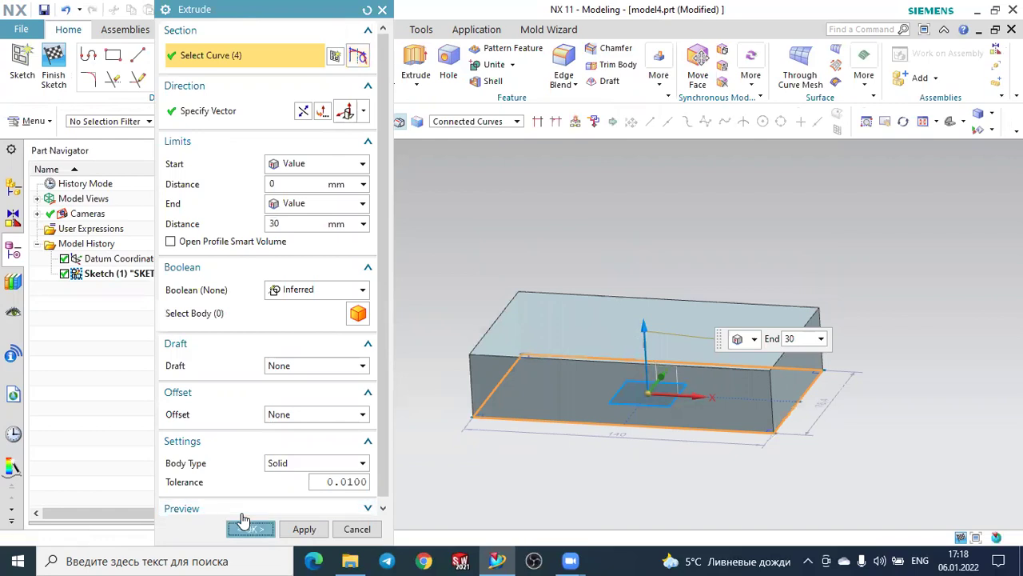
{"action": "left_click", "coordinate": [248, 527]}
{"action": "mouse_move", "coordinate": [362, 421]}
{"action": "middle_mouse_down"}
{"action": "mouse_move", "coordinate": [315, 399]}
{"action": "mouse_move", "coordinate": [345, 422]}
{"action": "middle_mouse_up"}
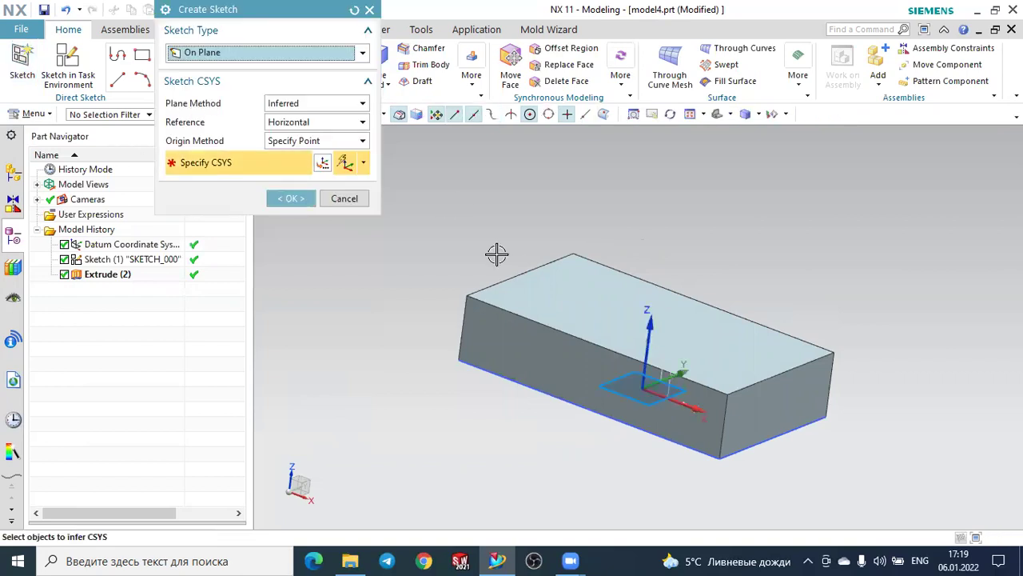
- On the block's top face, sketch an L path: a vertical leg then a horizontal leg
{"action": "left_click", "coordinate": [516, 293]}
{"action": "left_click", "coordinate": [286, 199]}
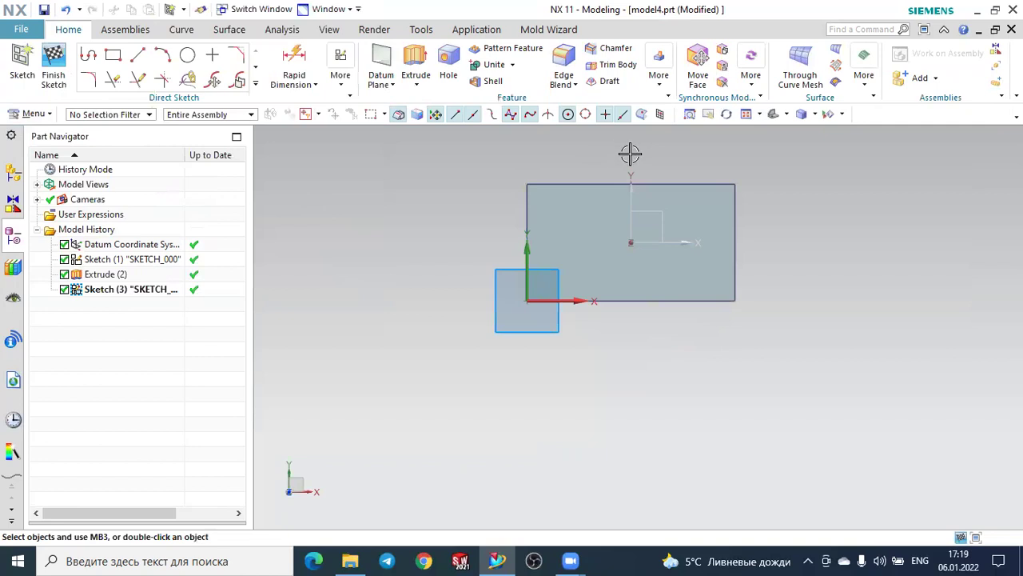
{"action": "scroll", "coordinate": [630, 154], "scroll_direction": "down", "scroll_amount": 2}
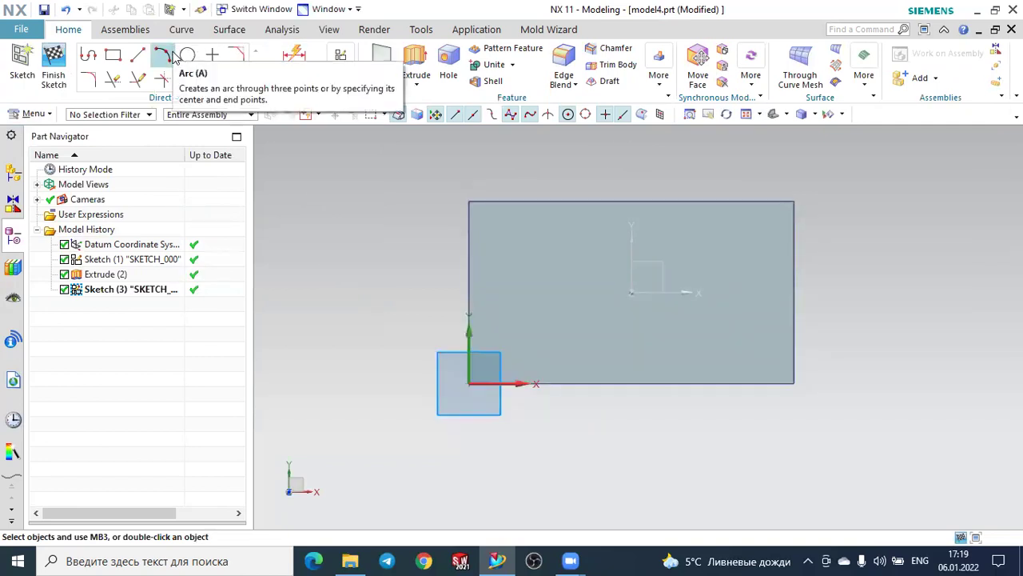
{"action": "left_click", "coordinate": [93, 61]}
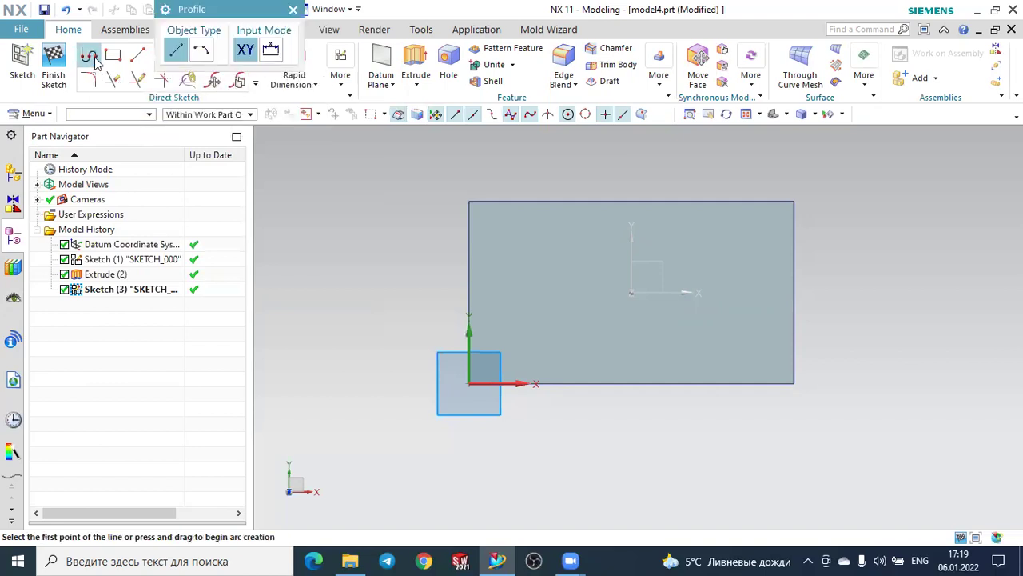
{"action": "left_click", "coordinate": [558, 384]}
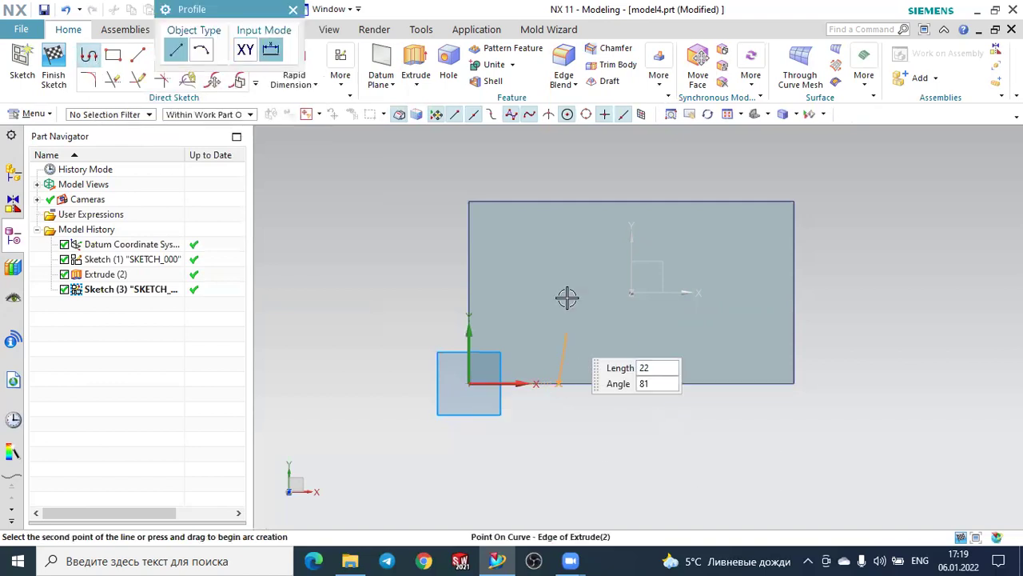
{"action": "left_click", "coordinate": [562, 285]}
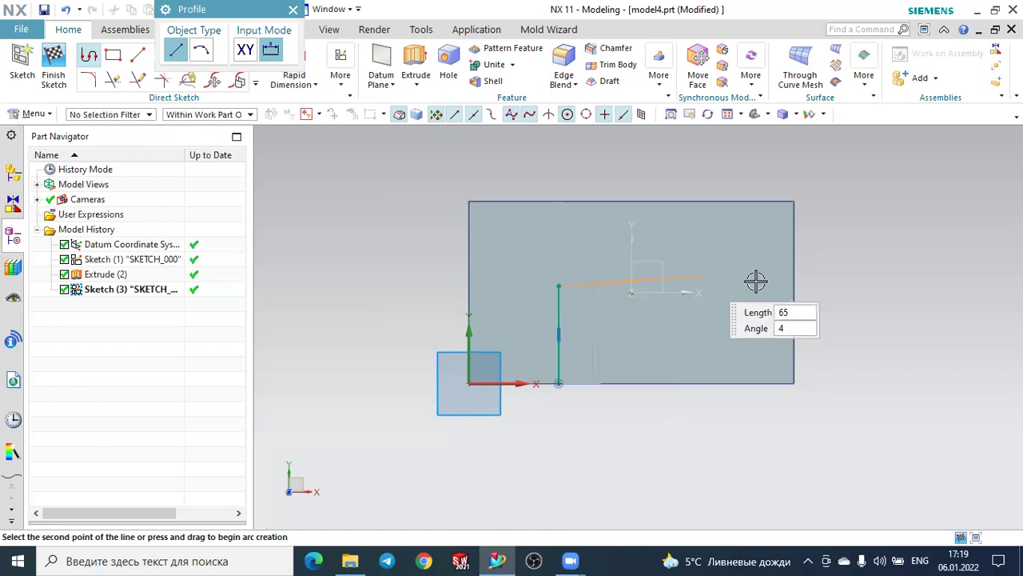
{"action": "left_click", "coordinate": [765, 284]}
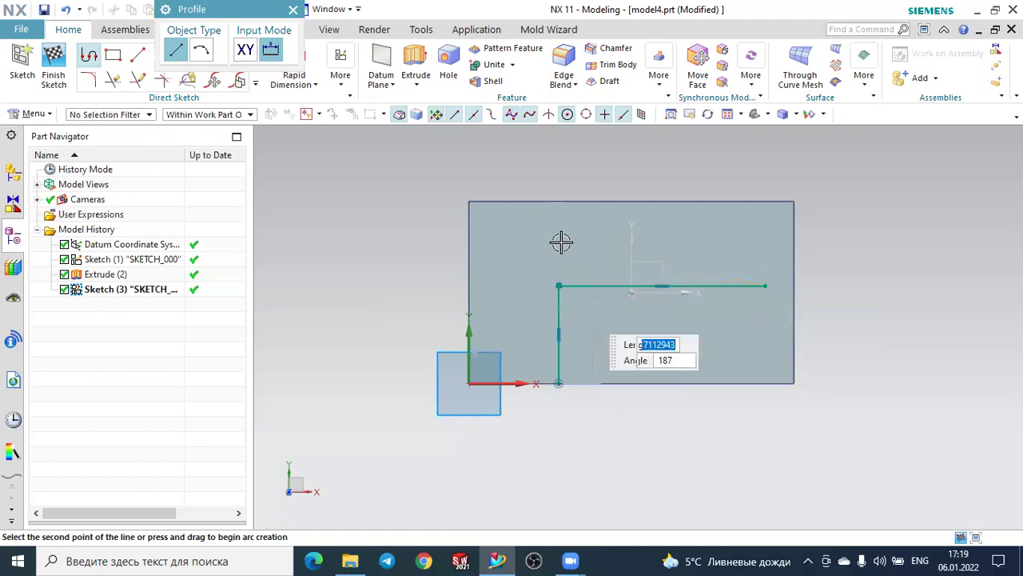
{"action": "key", "text": "Escape"}
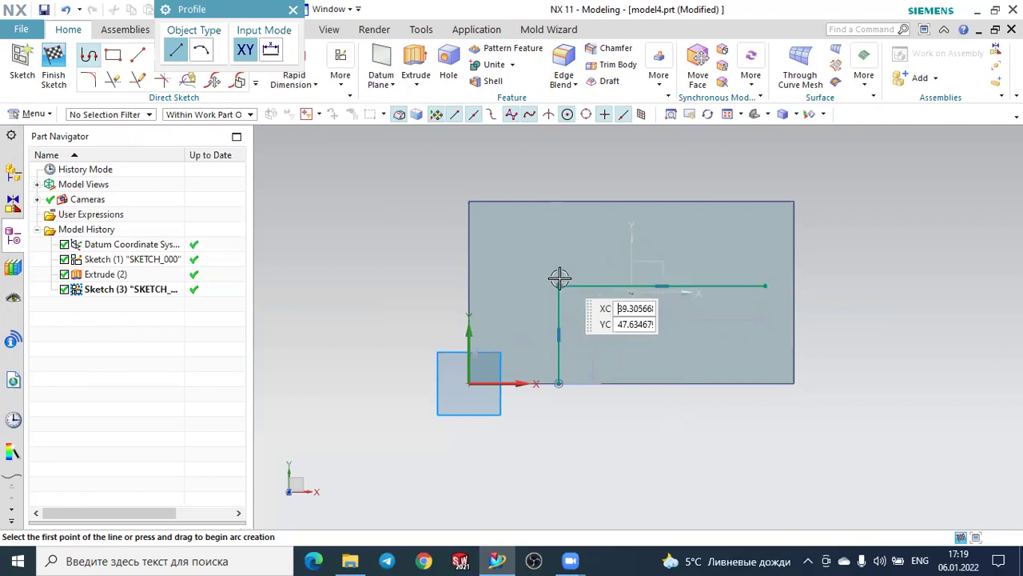
{"action": "key", "text": "Escape"}
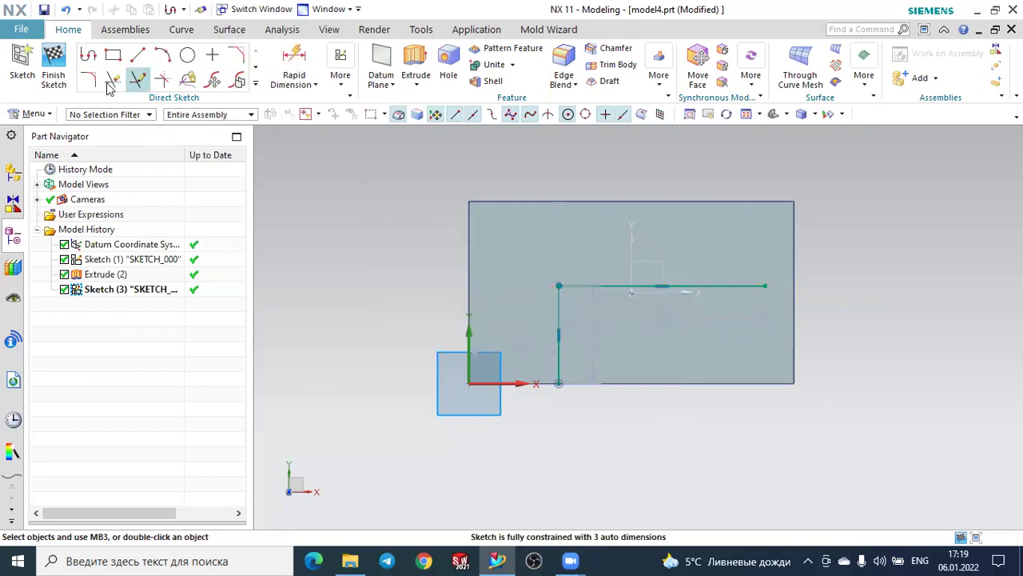
- Fillet the path's corner, finish the sketch, and view the block in 3D
{"action": "left_click", "coordinate": [89, 79]}
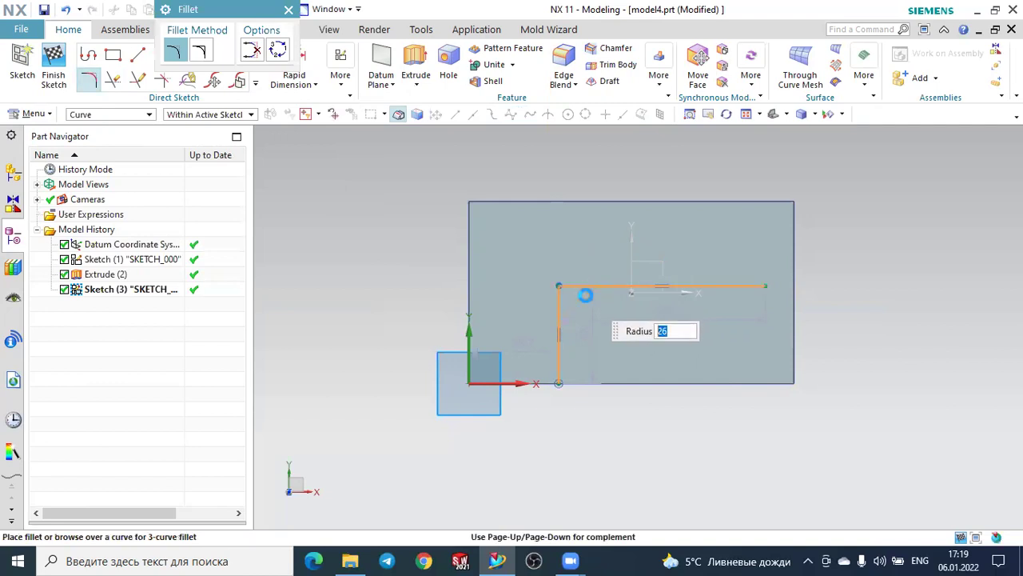
{"action": "left_click", "coordinate": [584, 291]}
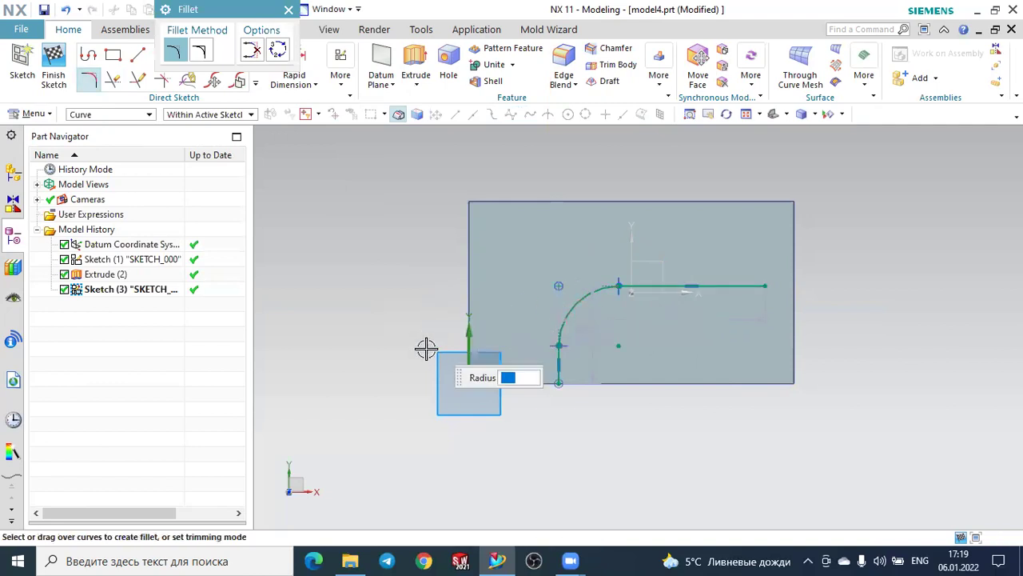
{"action": "key", "text": "Escape"}
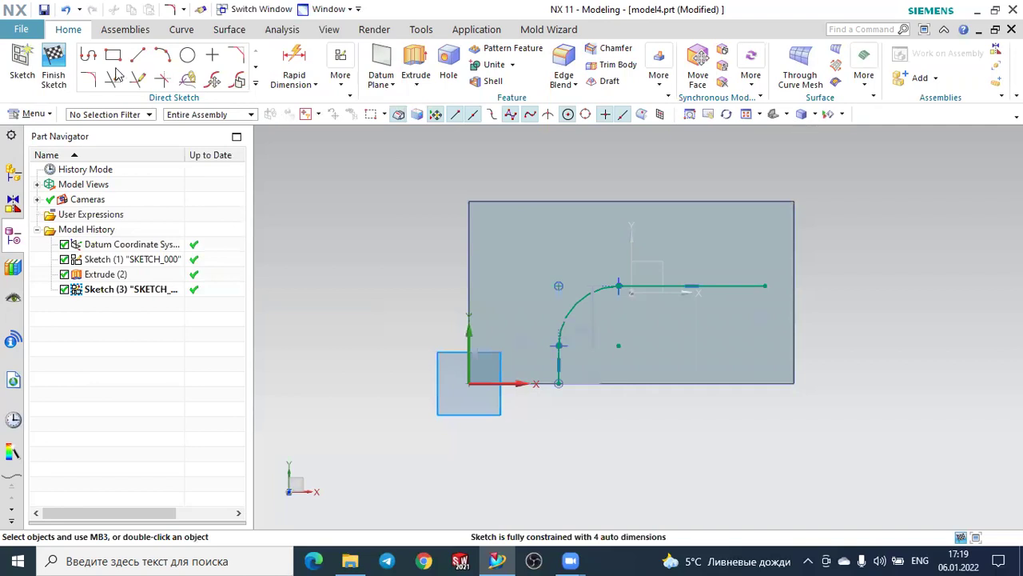
{"action": "left_click", "coordinate": [54, 64]}
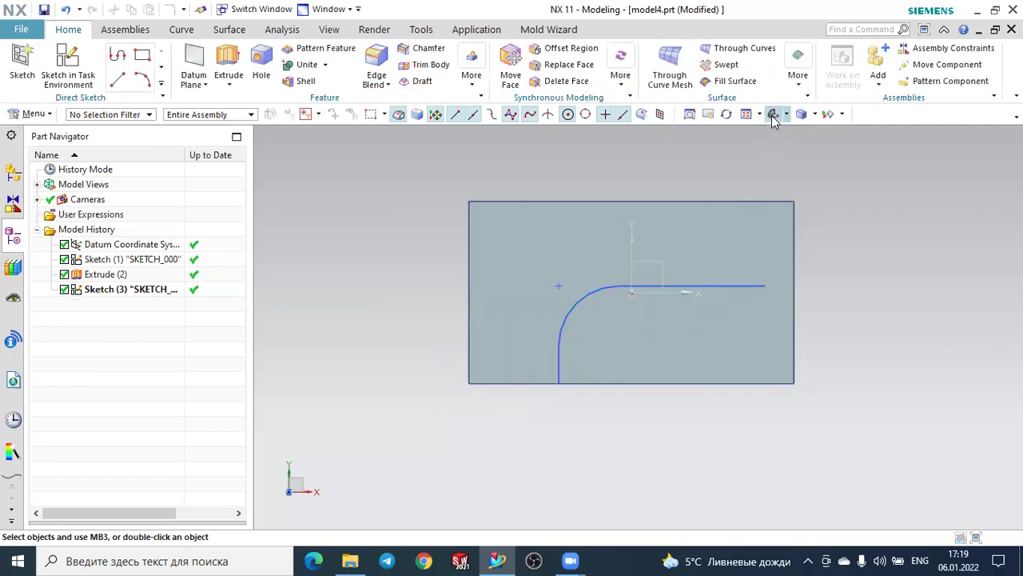
{"action": "left_click", "coordinate": [773, 114]}
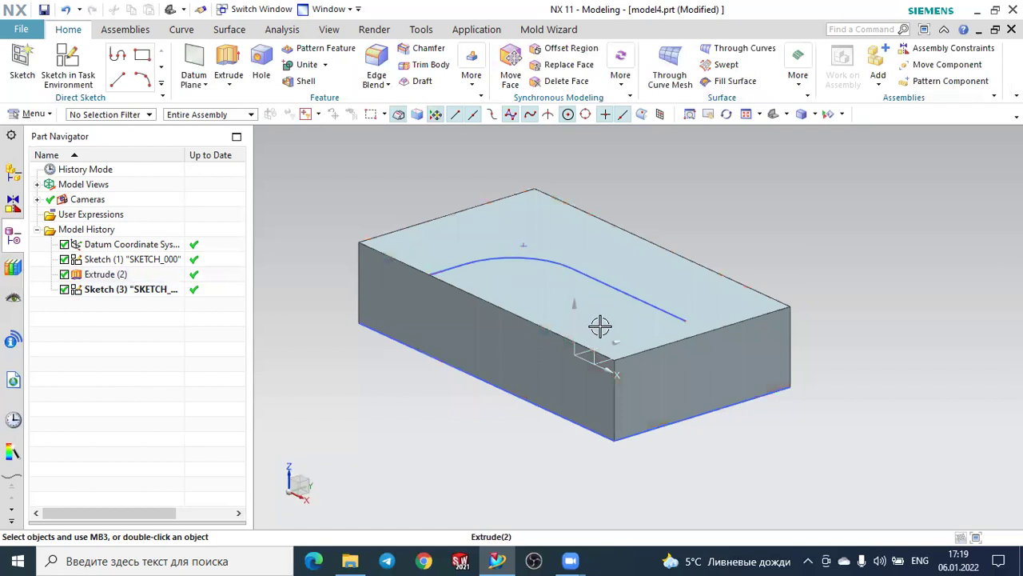
{"action": "scroll", "coordinate": [335, 324], "scroll_direction": "down", "scroll_amount": 1}
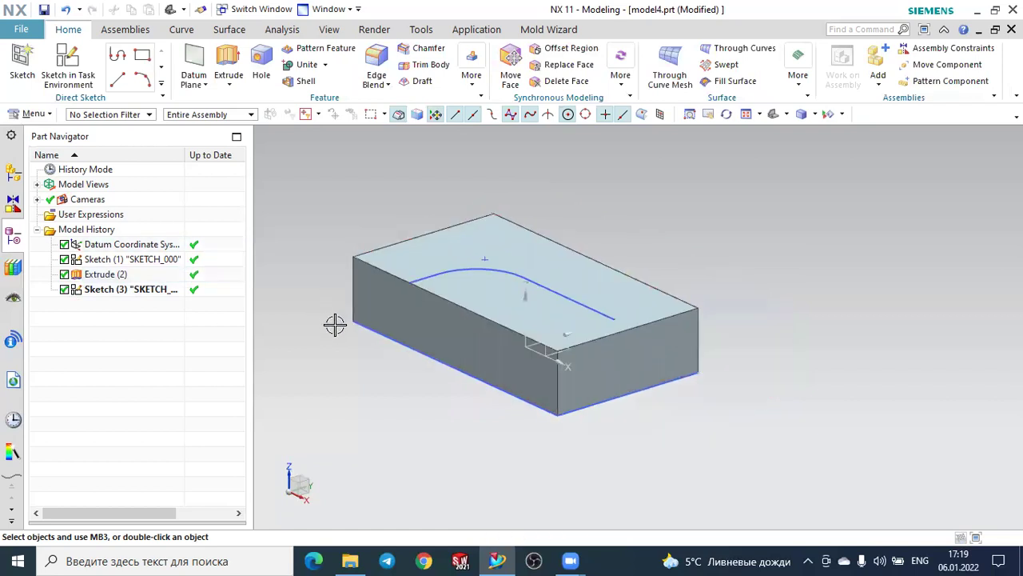
{"action": "scroll", "coordinate": [294, 241], "scroll_direction": "up", "scroll_amount": 1}
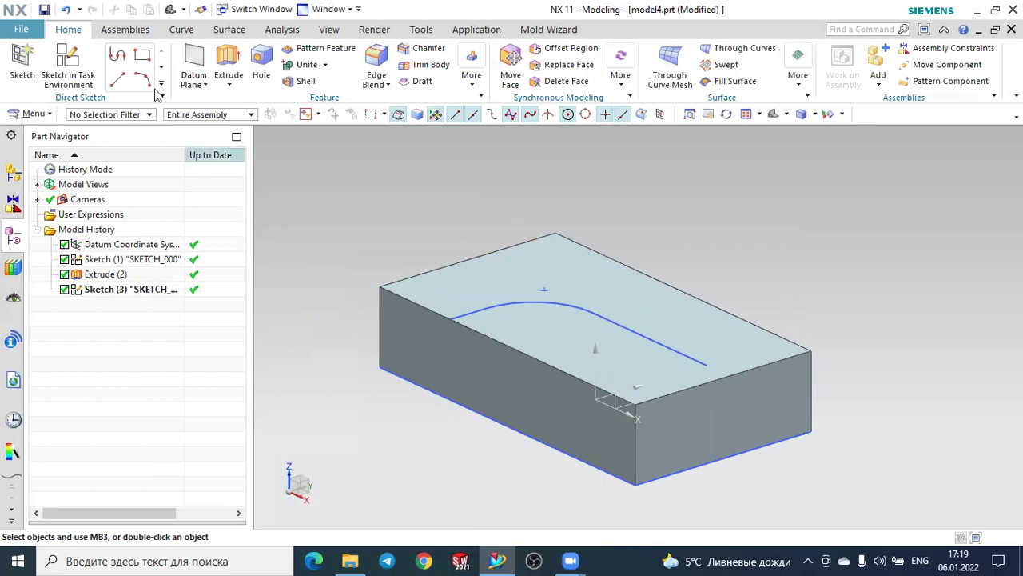
- Create a point-and-direction datum plane at the curved path's start point
{"action": "left_click", "coordinate": [190, 70]}
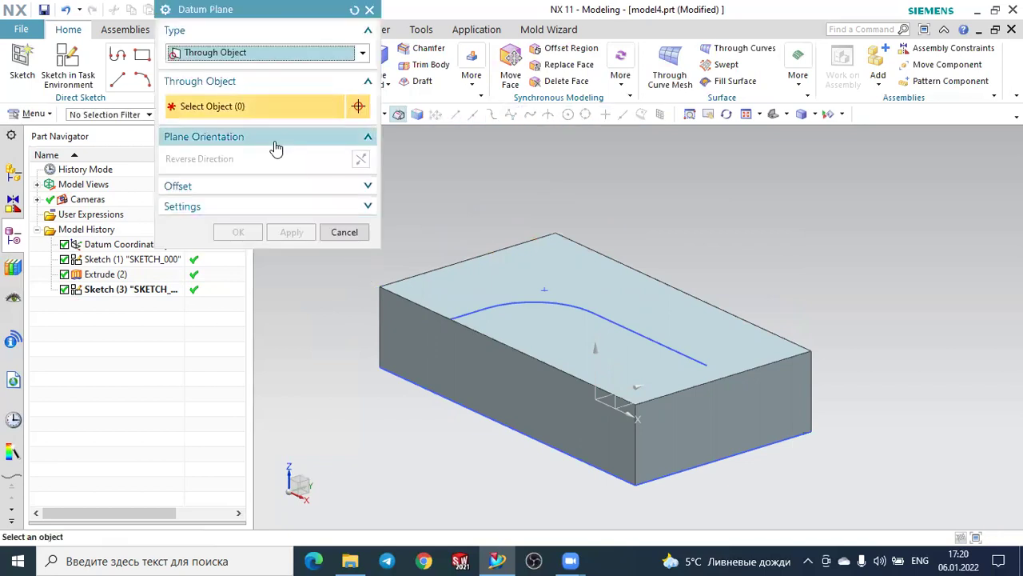
{"action": "left_click", "coordinate": [262, 53]}
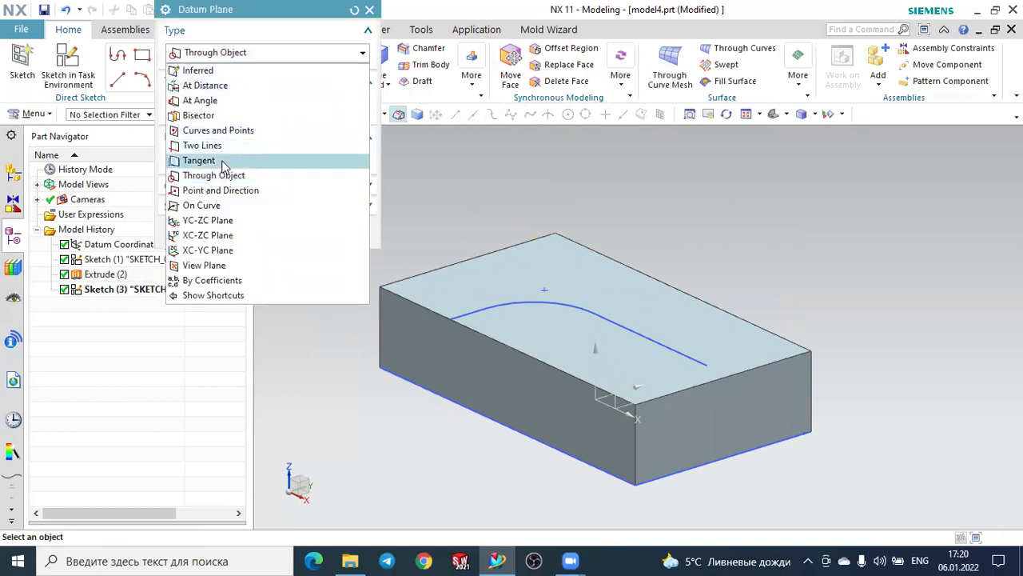
{"action": "left_click", "coordinate": [224, 190]}
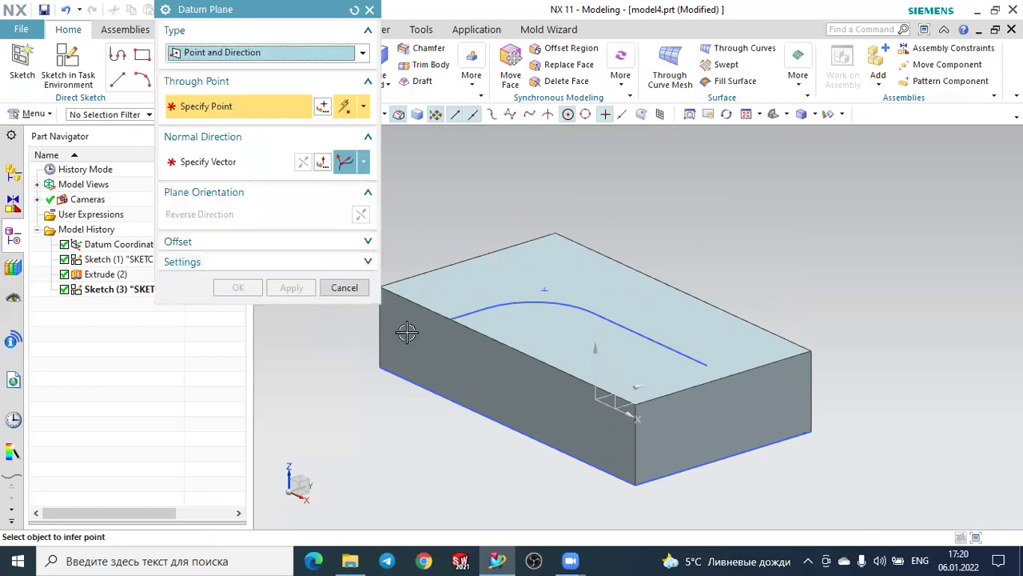
{"action": "scroll", "coordinate": [452, 328], "scroll_direction": "up", "scroll_amount": 2}
{"action": "left_click", "coordinate": [450, 302]}
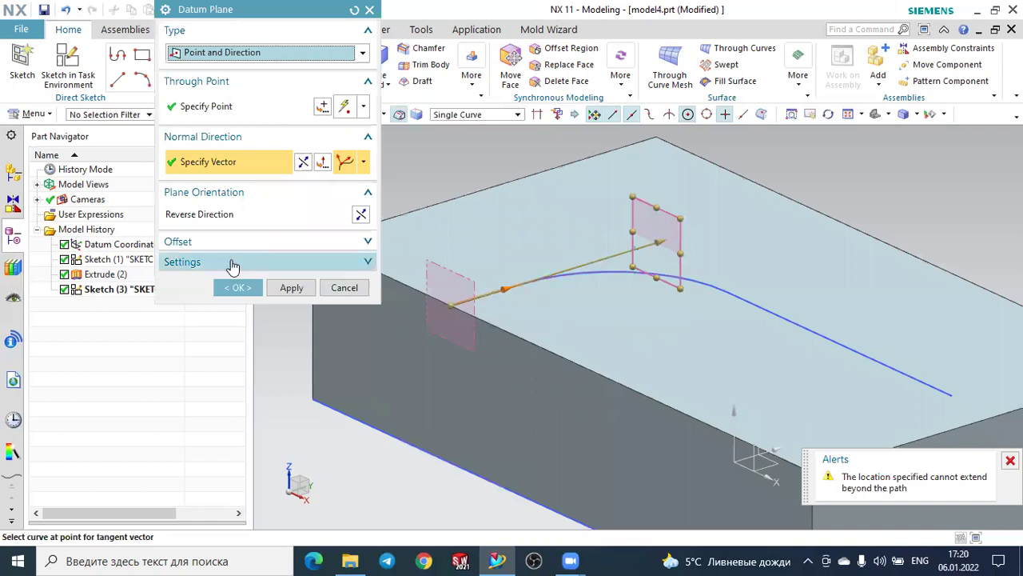
{"action": "left_click", "coordinate": [242, 287]}
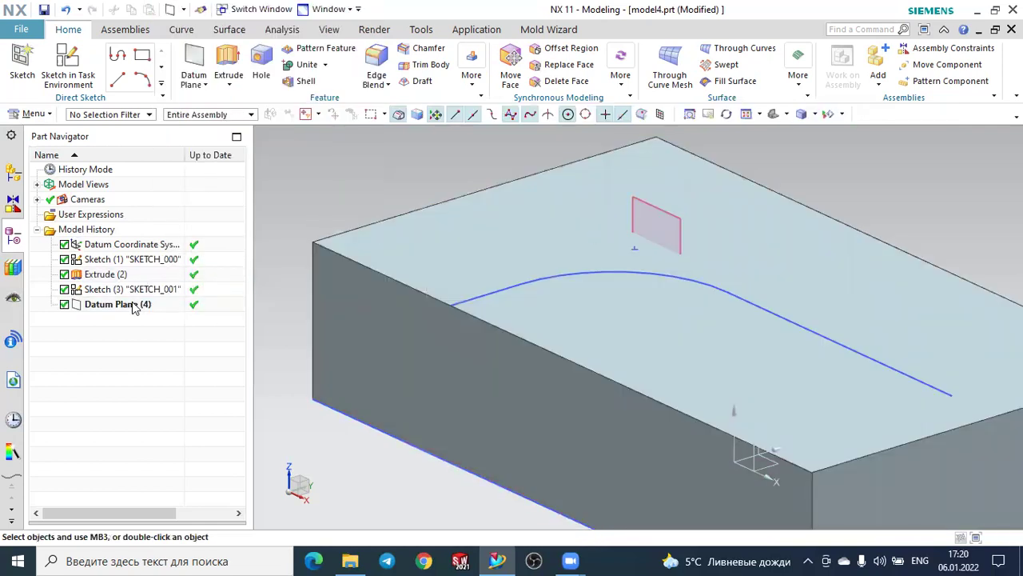
- Abandon the datum plane edits and delete Datum Plane (4) from the history
{"action": "left_click", "coordinate": [140, 305]}
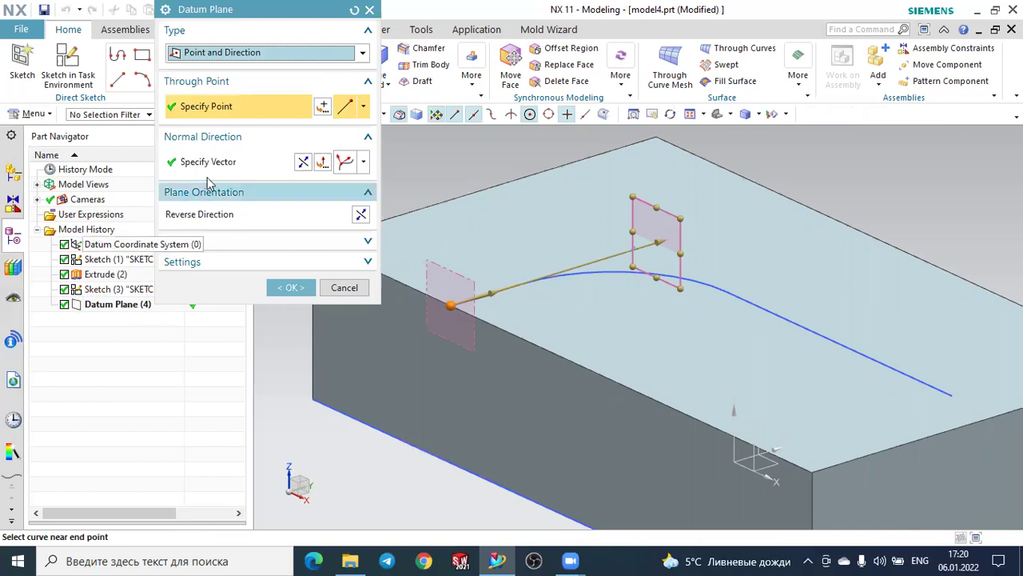
{"action": "left_click", "coordinate": [302, 164]}
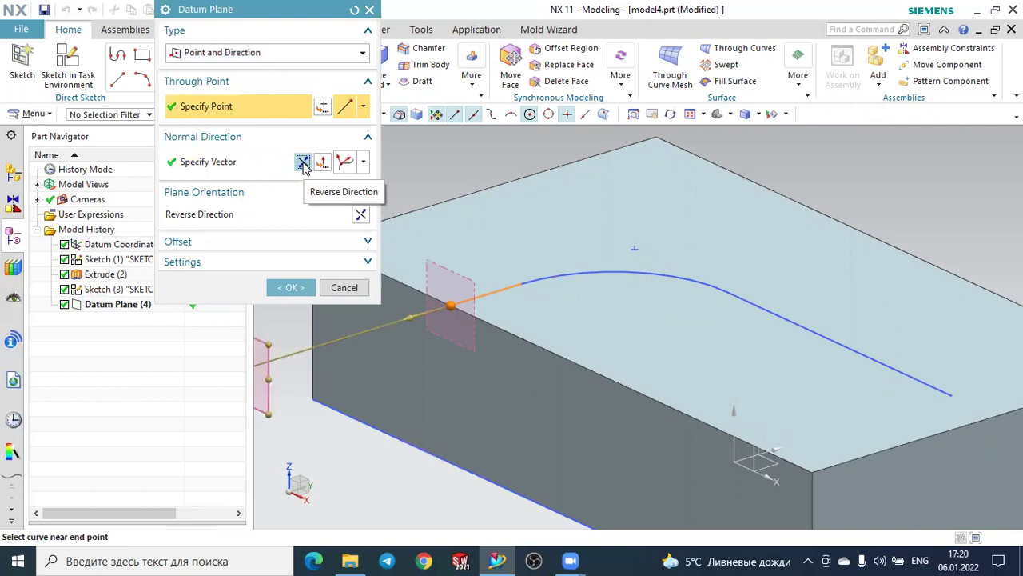
{"action": "left_click", "coordinate": [362, 287]}
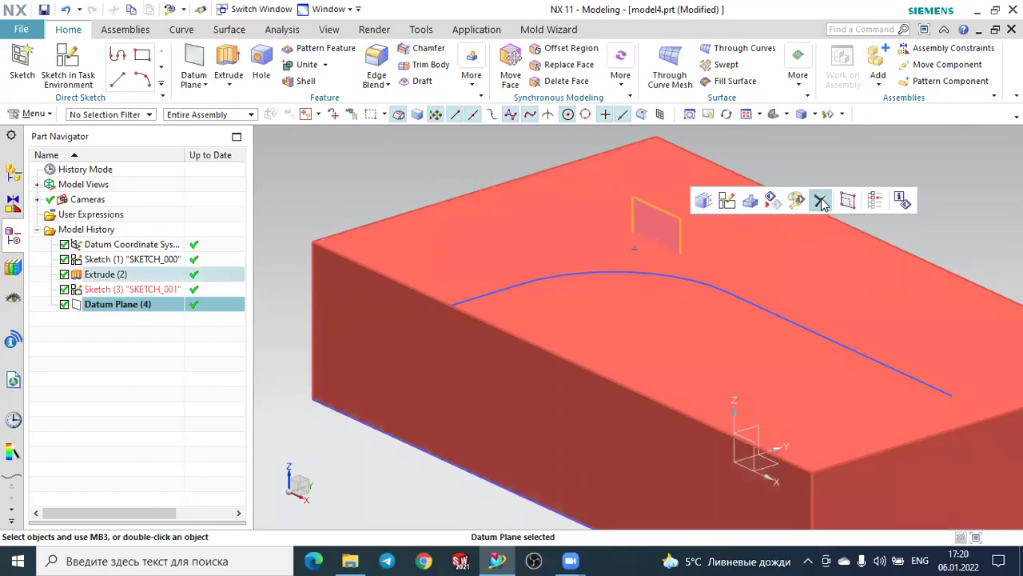
{"action": "left_click", "coordinate": [818, 200]}
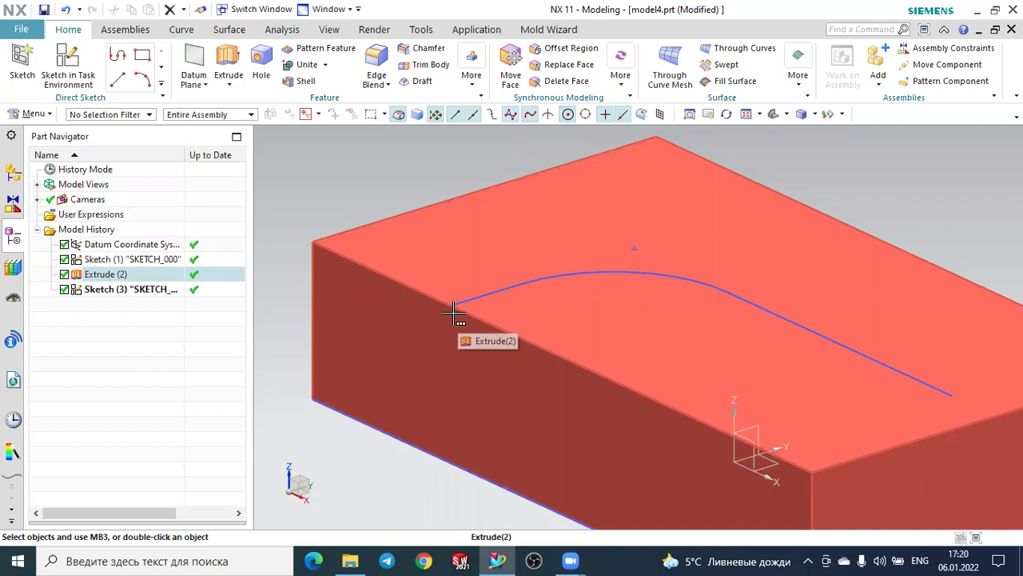
- Create Sketch (4) on the block's side face and reopen it for editing
{"action": "key", "text": "Escape"}
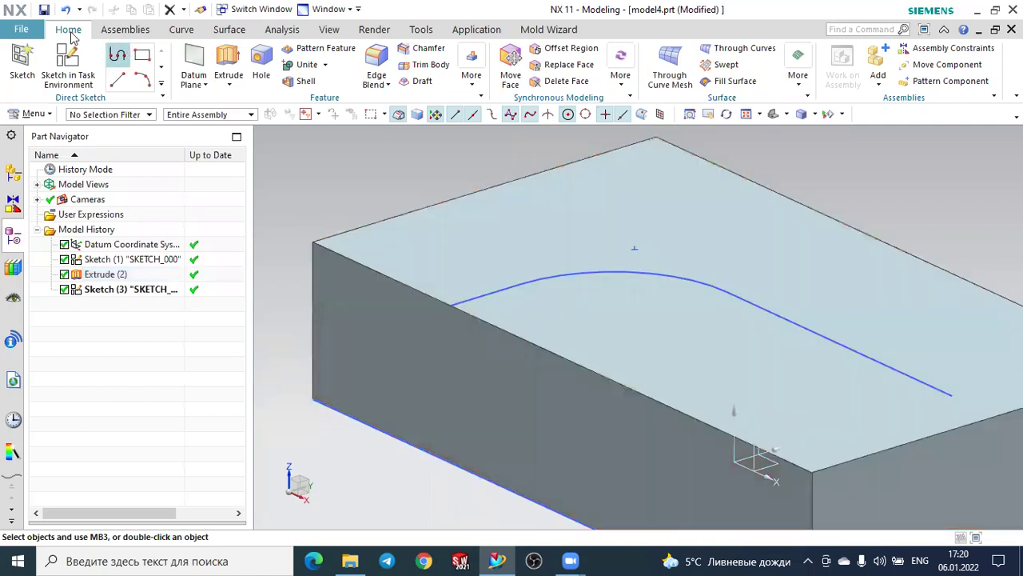
{"action": "left_click", "coordinate": [23, 64]}
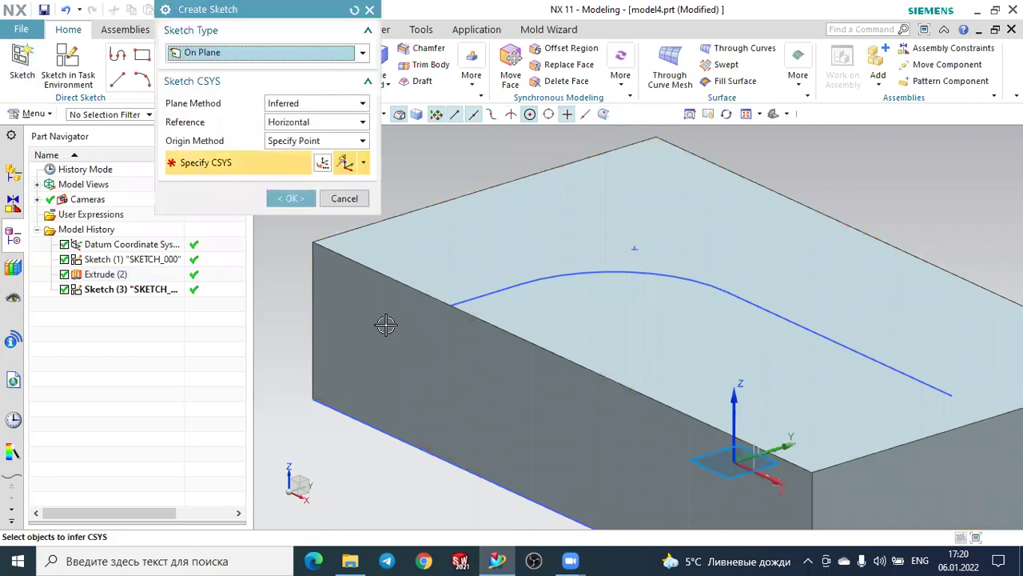
{"action": "left_click", "coordinate": [386, 309]}
{"action": "left_click", "coordinate": [386, 308]}
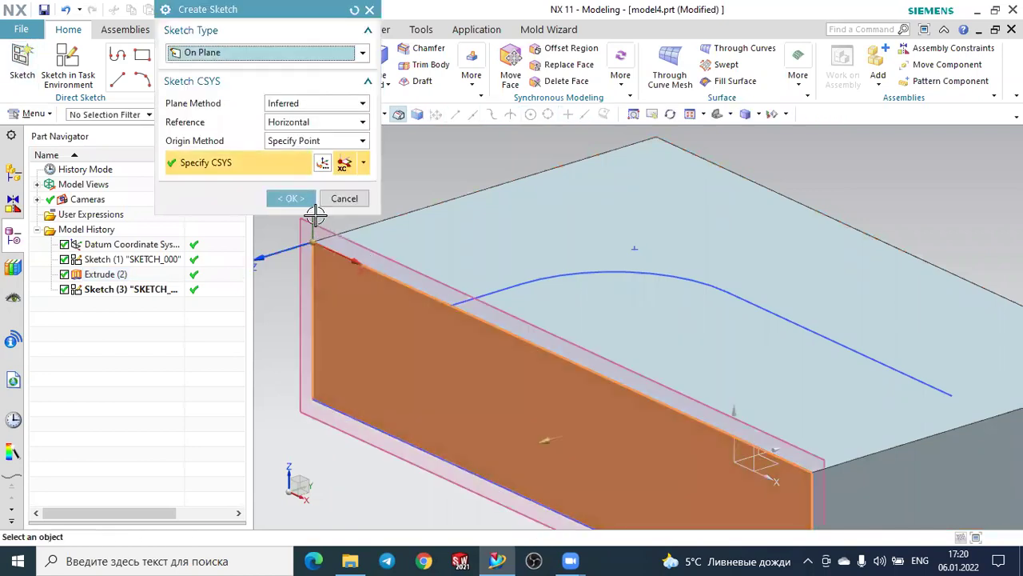
{"action": "left_click", "coordinate": [294, 197]}
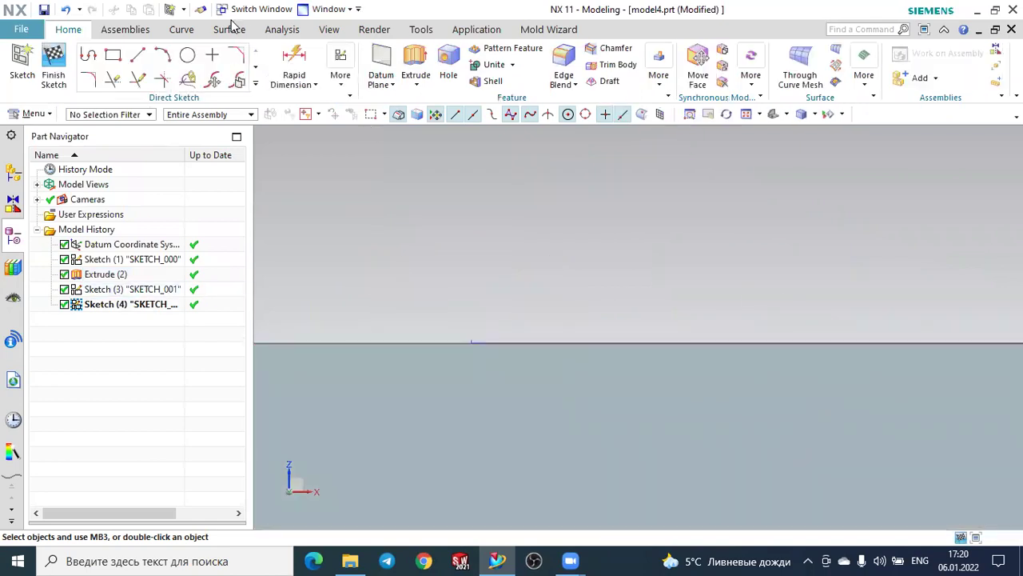
{"action": "left_click", "coordinate": [89, 54]}
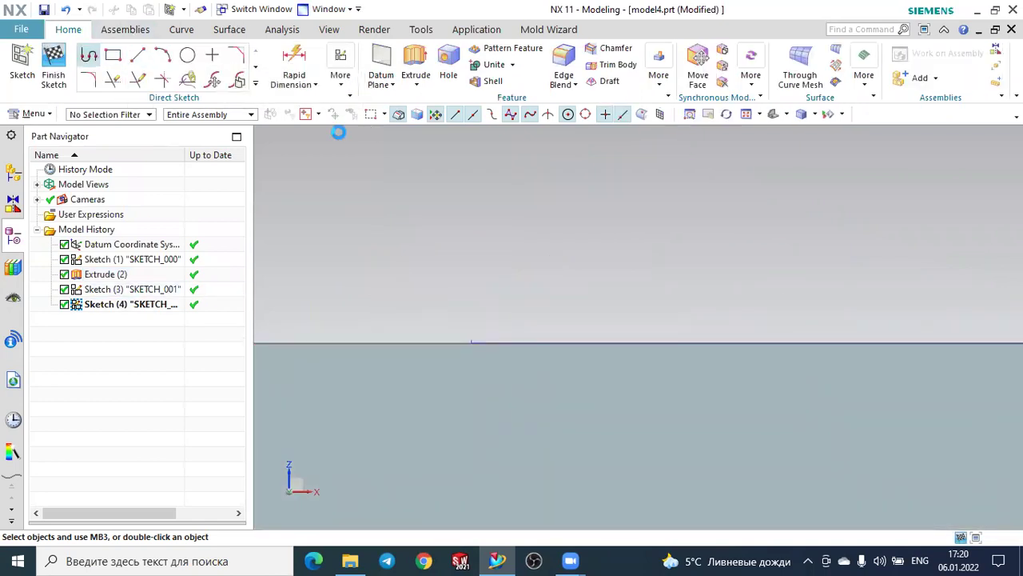
{"action": "middle_click_drag", "start_coordinate": [535, 260], "coordinate": [539, 247]}
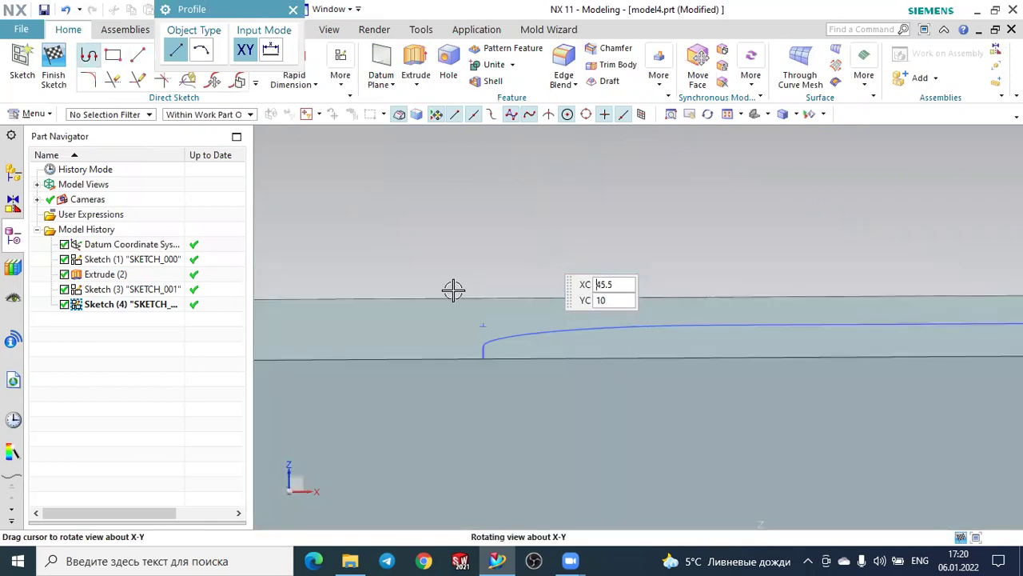
{"action": "left_click", "coordinate": [292, 10]}
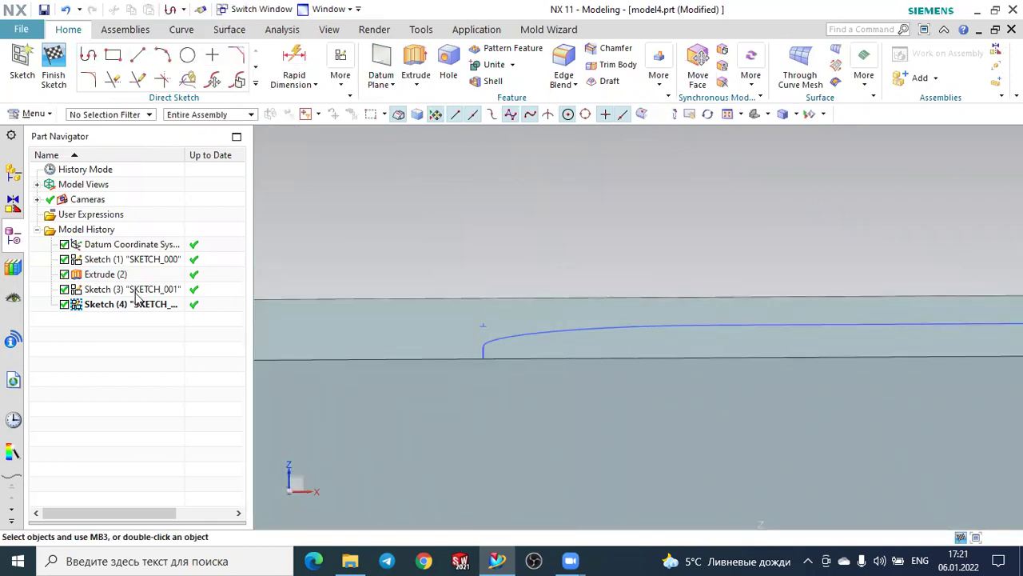
{"action": "left_click", "coordinate": [53, 62]}
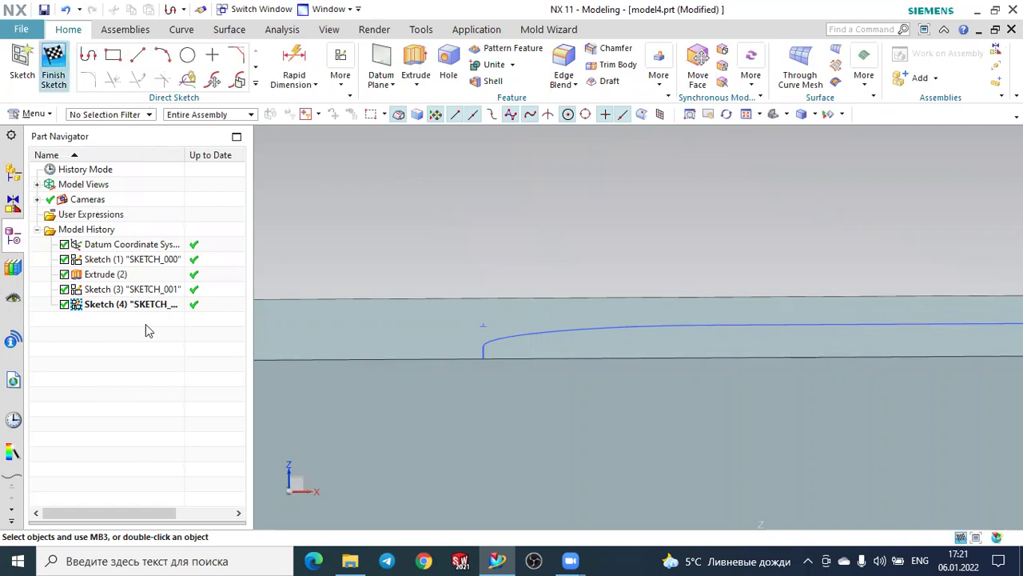
{"action": "double_click", "coordinate": [136, 306]}
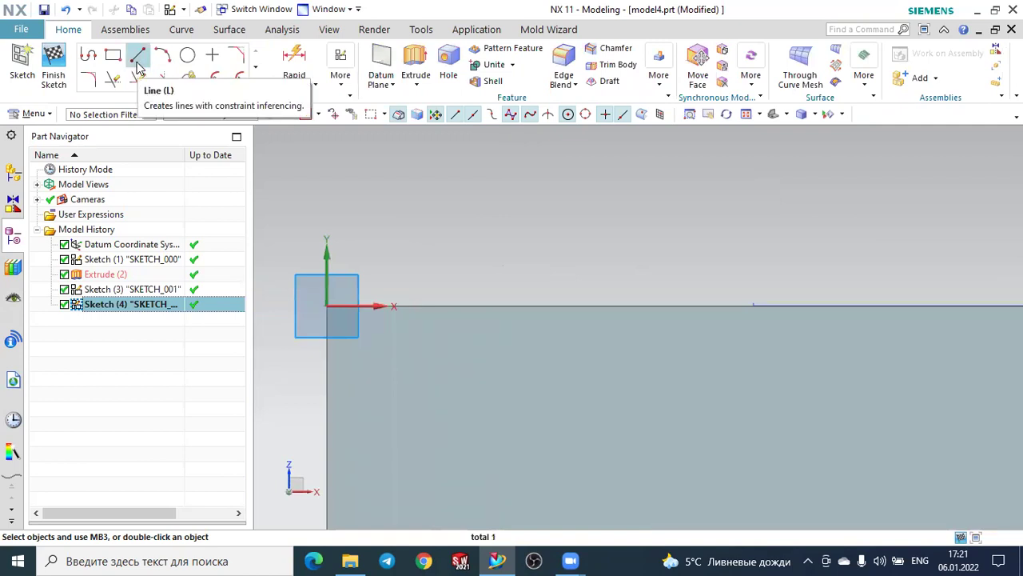
- Draw a closed six-line L-shaped outline and finish the sketch
{"action": "left_click", "coordinate": [89, 54]}
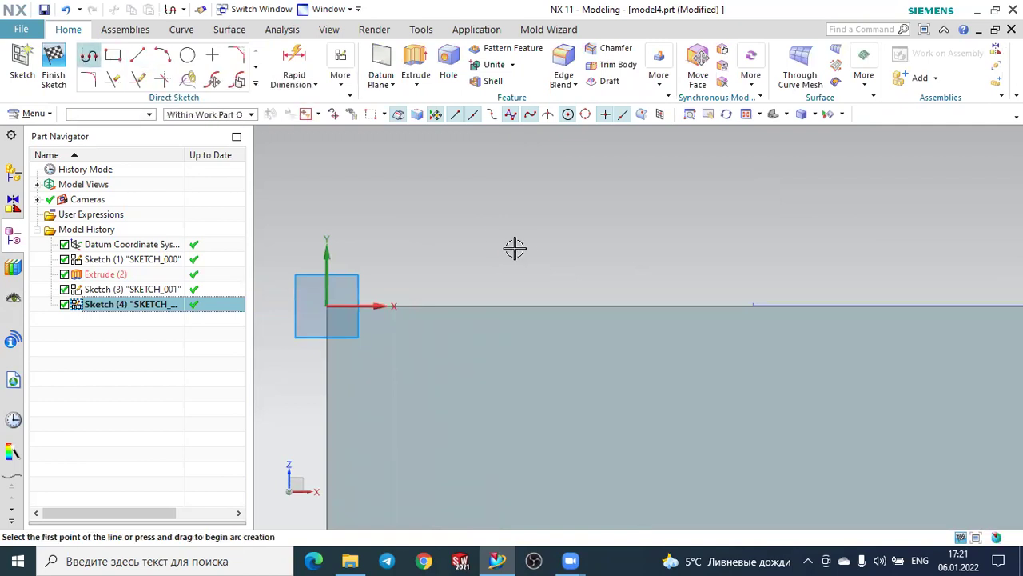
{"action": "left_click", "coordinate": [563, 239]}
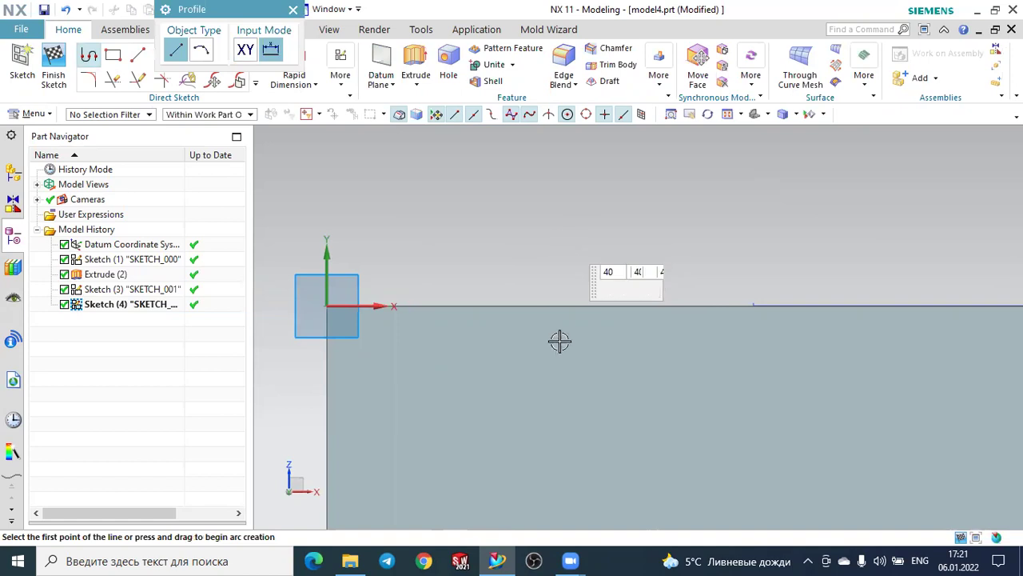
{"action": "left_click", "coordinate": [563, 383]}
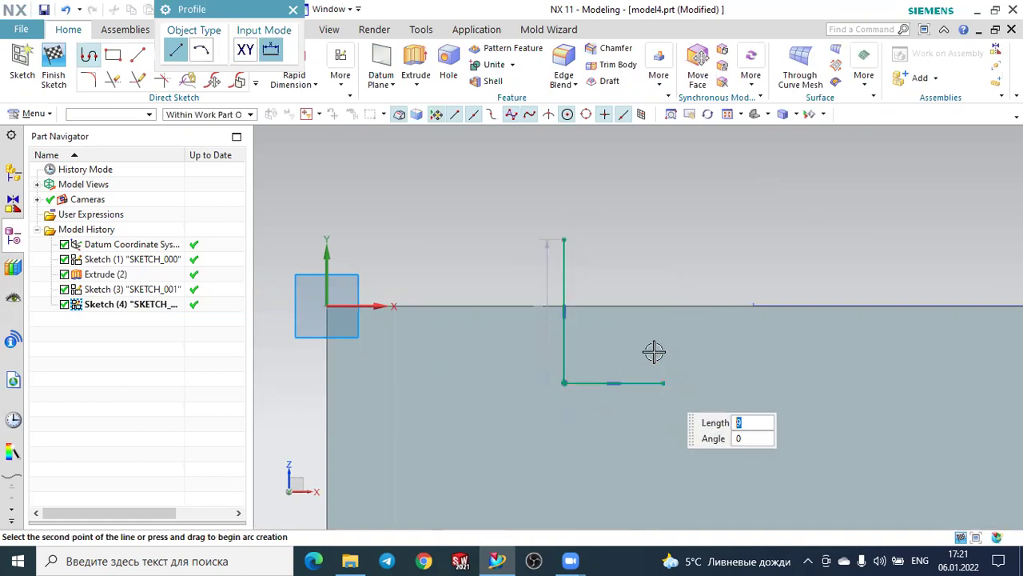
{"action": "left_click", "coordinate": [613, 349]}
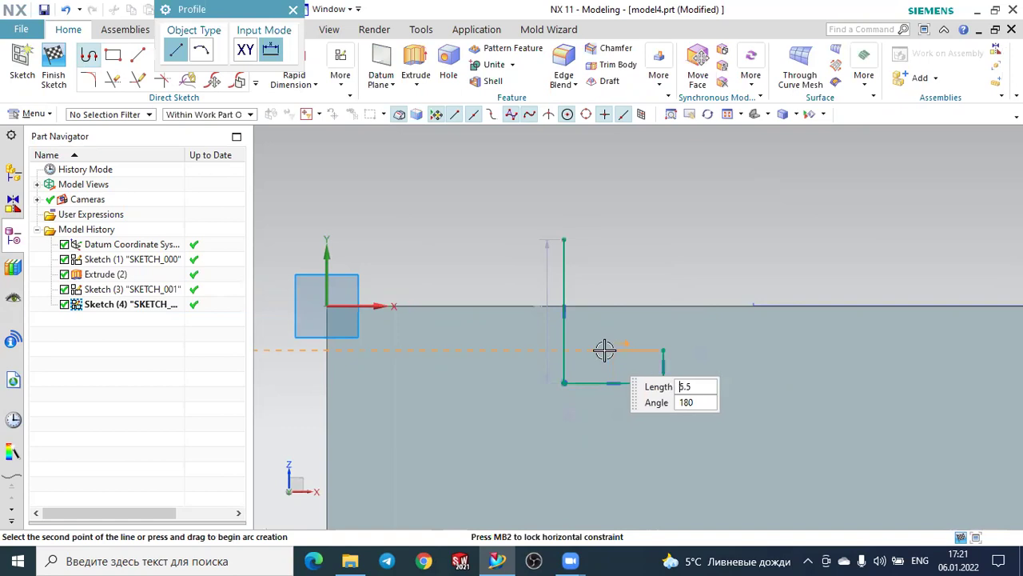
{"action": "left_click", "coordinate": [596, 349]}
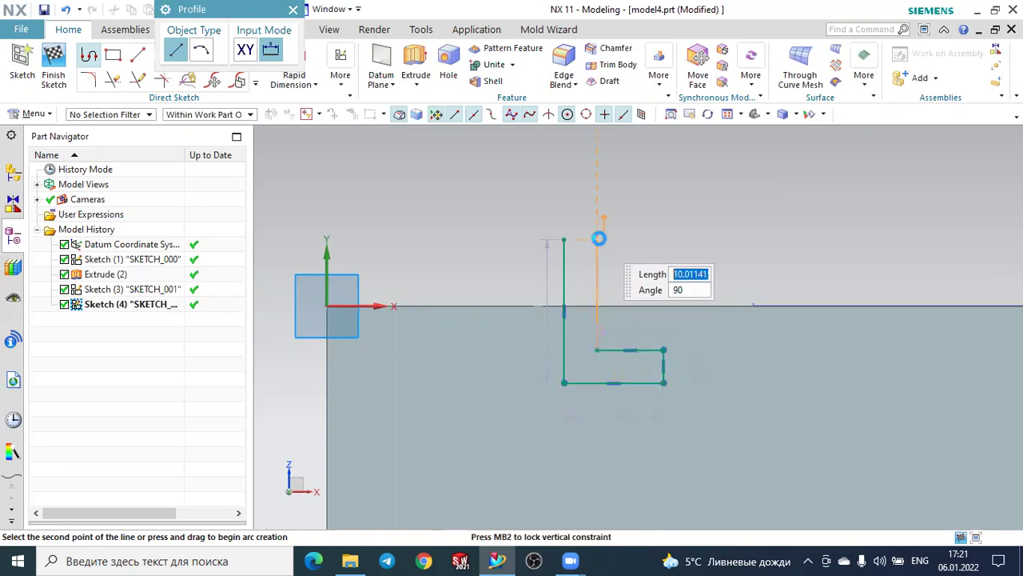
{"action": "left_click", "coordinate": [598, 239]}
{"action": "left_click", "coordinate": [564, 239]}
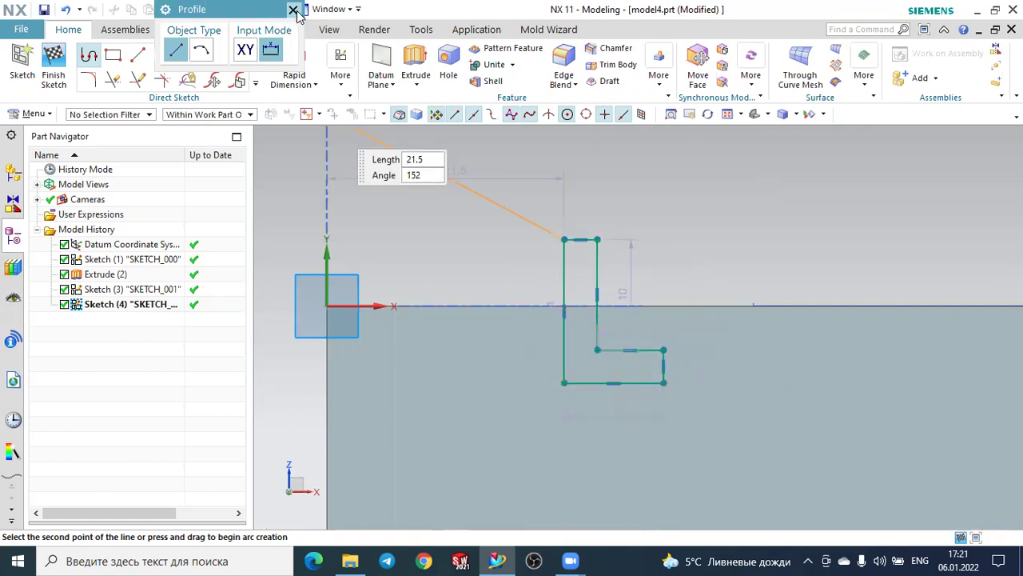
{"action": "left_click", "coordinate": [293, 10]}
{"action": "left_click", "coordinate": [53, 60]}
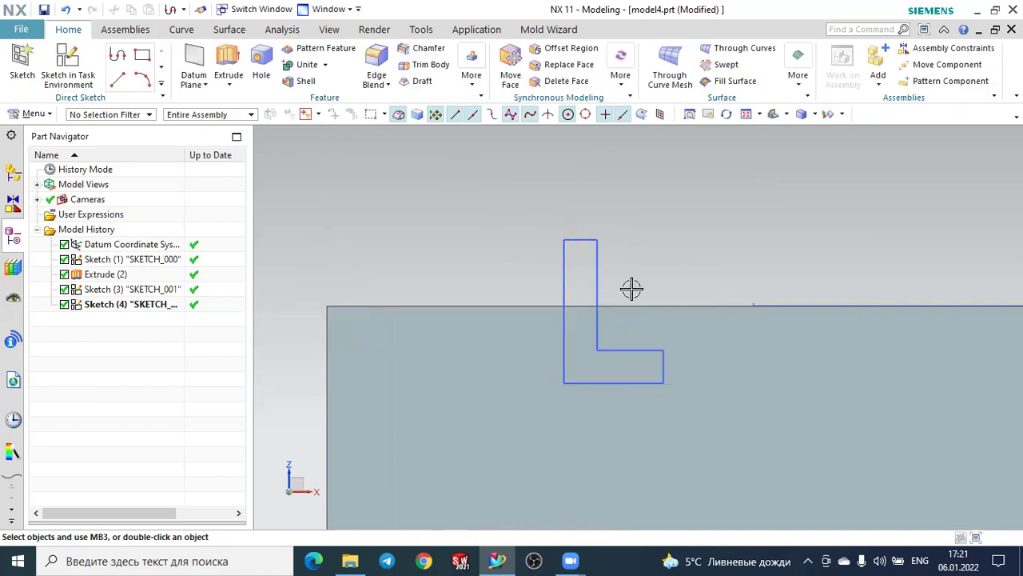
- Revolve the L sketch 0–360° about its vertical line, creating Revolve (5)
{"action": "mouse_move", "coordinate": [661, 247]}
{"action": "middle_mouse_down"}
{"action": "mouse_move", "coordinate": [617, 256]}
{"action": "mouse_move", "coordinate": [633, 271]}
{"action": "mouse_move", "coordinate": [624, 274]}
{"action": "middle_mouse_up"}
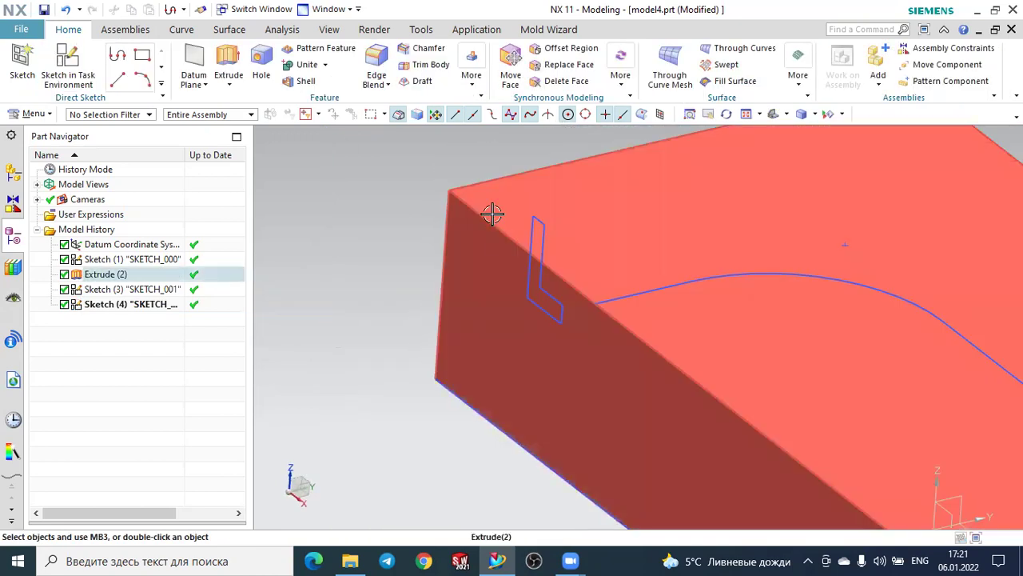
{"action": "scroll", "coordinate": [492, 214], "scroll_direction": "up", "scroll_amount": 1}
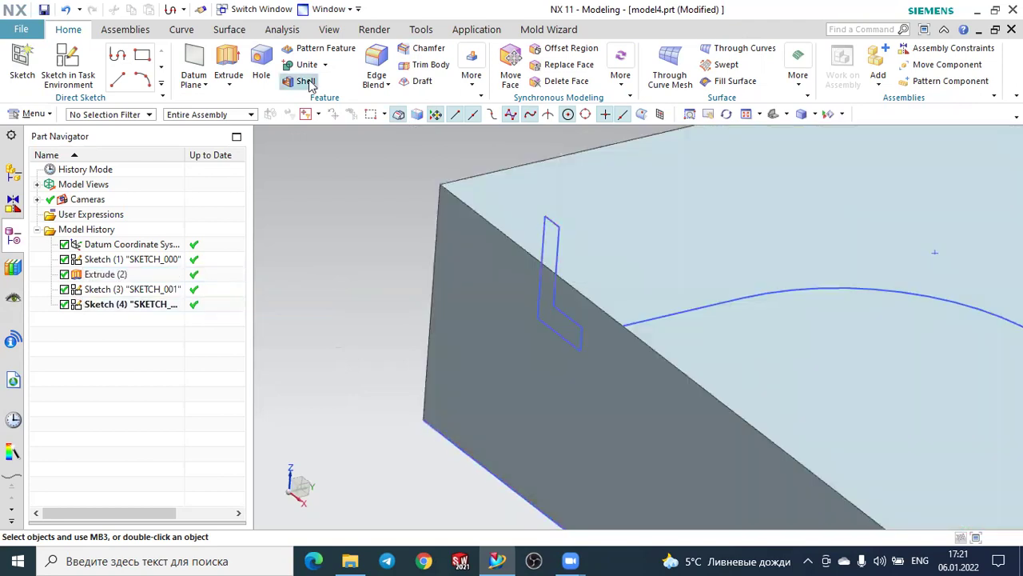
{"action": "left_click", "coordinate": [228, 84]}
{"action": "left_click", "coordinate": [244, 122]}
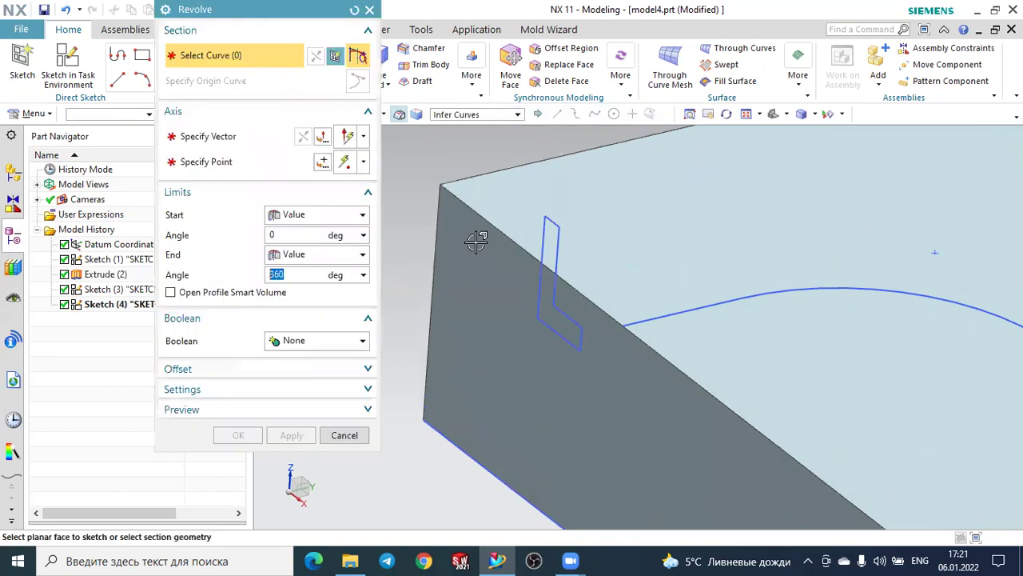
{"action": "left_click", "coordinate": [546, 231]}
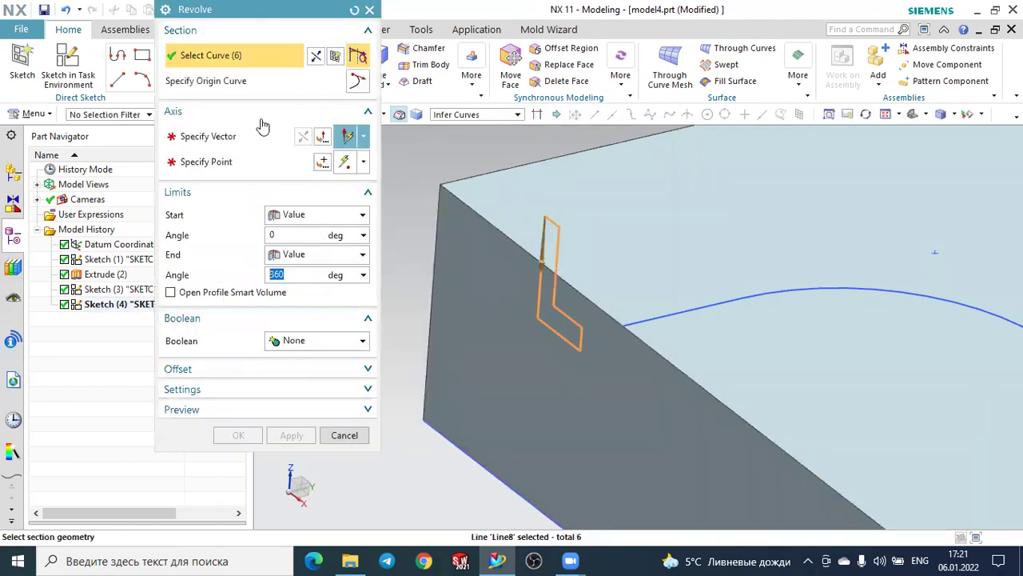
{"action": "left_click", "coordinate": [196, 136]}
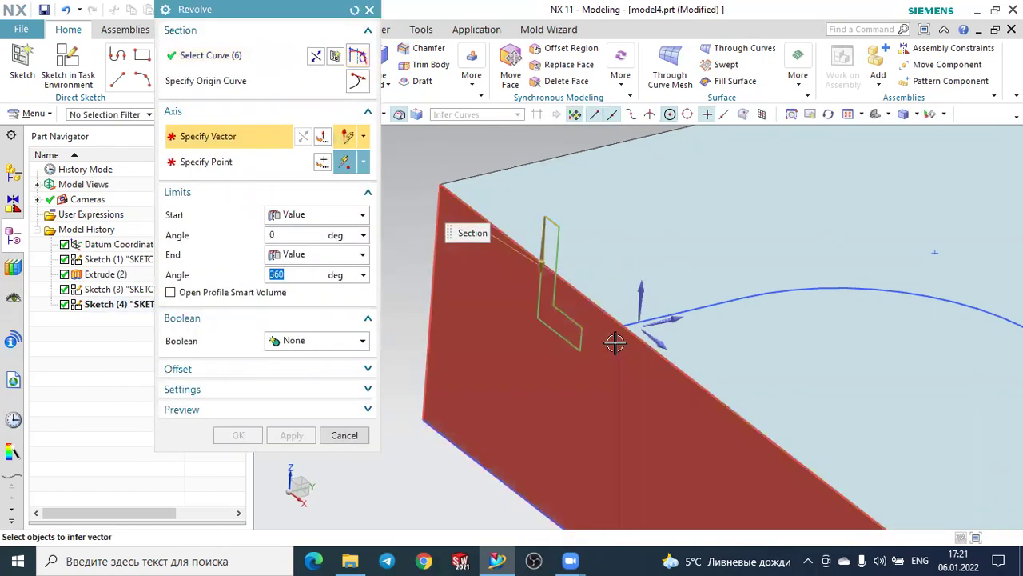
{"action": "scroll", "coordinate": [612, 343], "scroll_direction": "up", "scroll_amount": 2}
{"action": "left_click", "coordinate": [496, 254]}
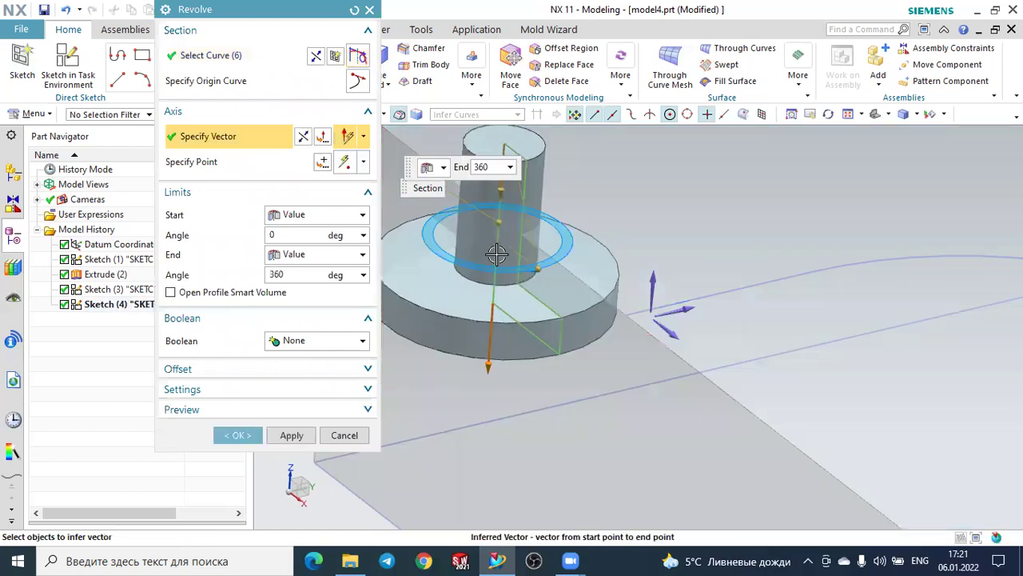
{"action": "scroll", "coordinate": [497, 254], "scroll_direction": "down", "scroll_amount": 2}
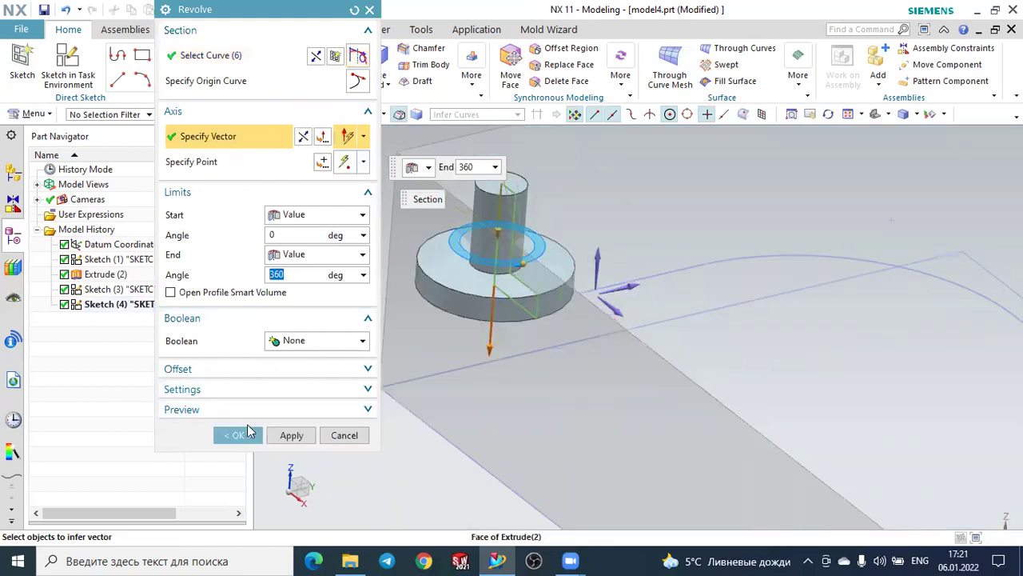
{"action": "left_click", "coordinate": [238, 439]}
{"action": "middle_click_drag", "start_coordinate": [283, 411], "coordinate": [341, 366]}
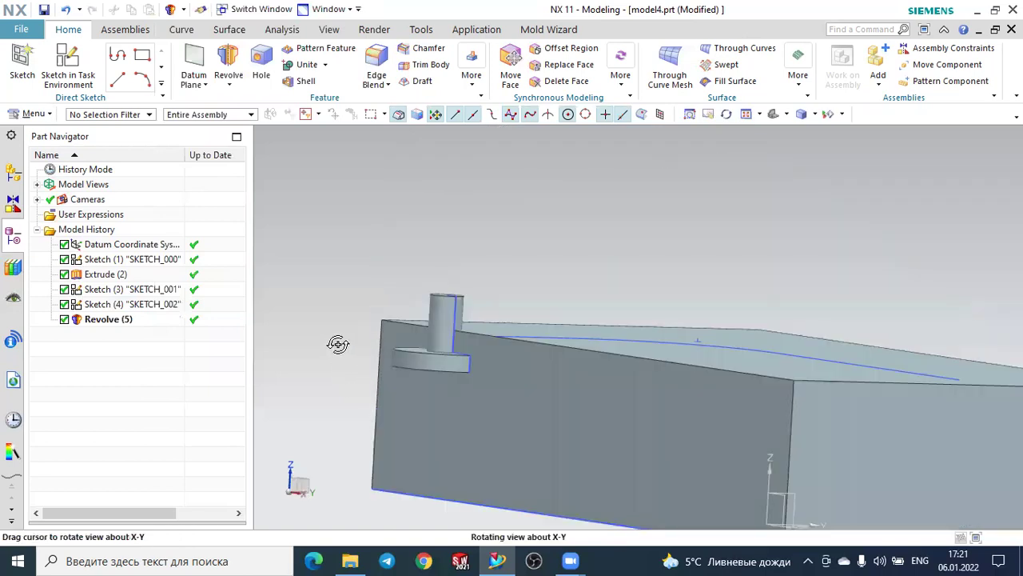
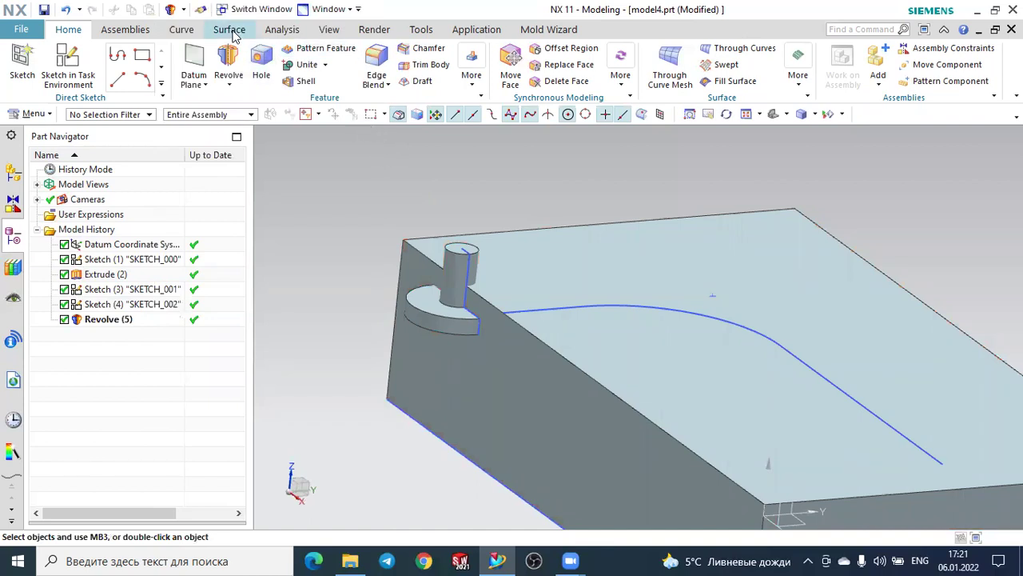
- Create a Swept Volume sweeping Revolve (5) along the path curve, subtracting it from the block
{"action": "left_click", "coordinate": [235, 36]}
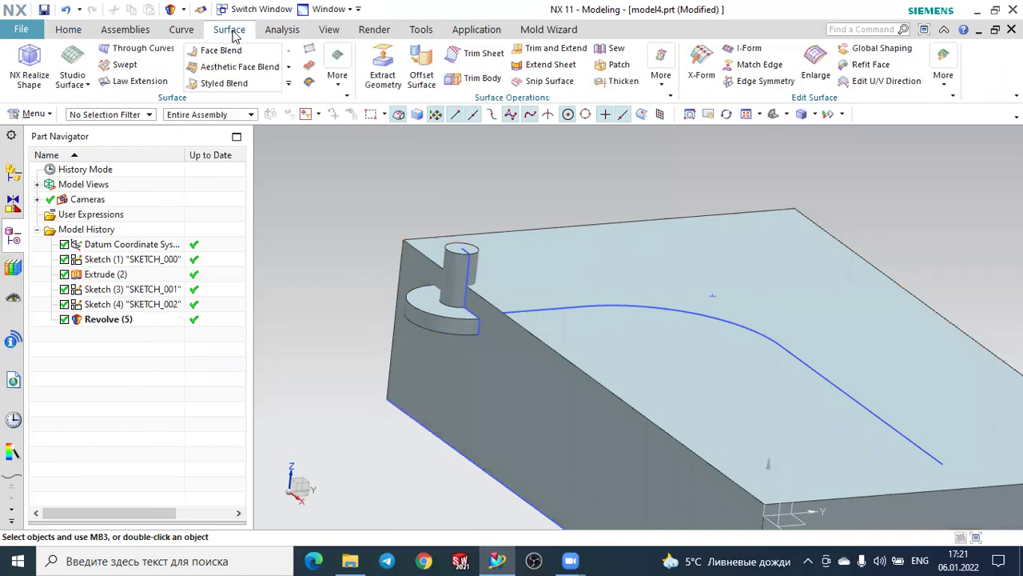
{"action": "left_click", "coordinate": [339, 80]}
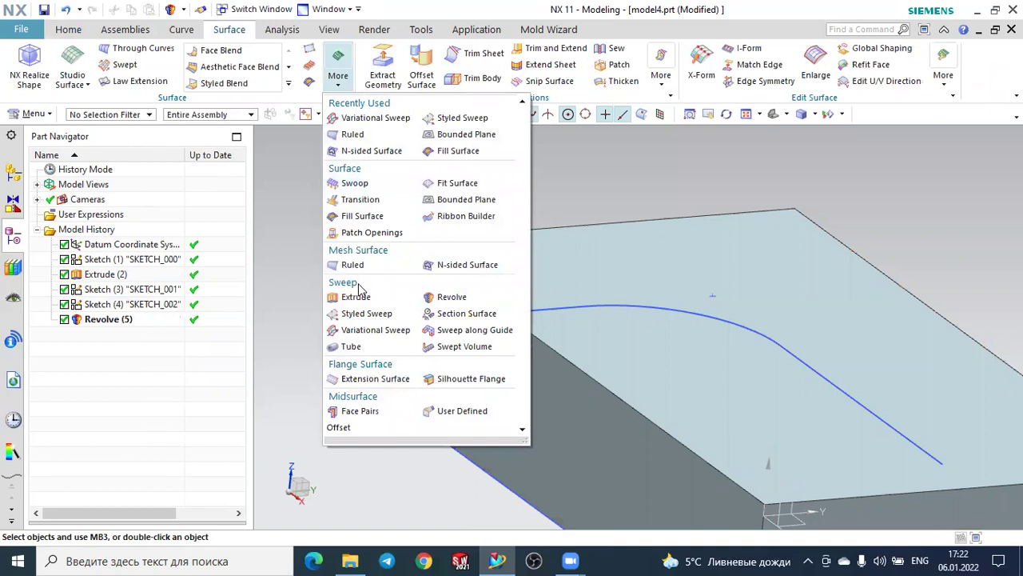
{"action": "left_click", "coordinate": [450, 347]}
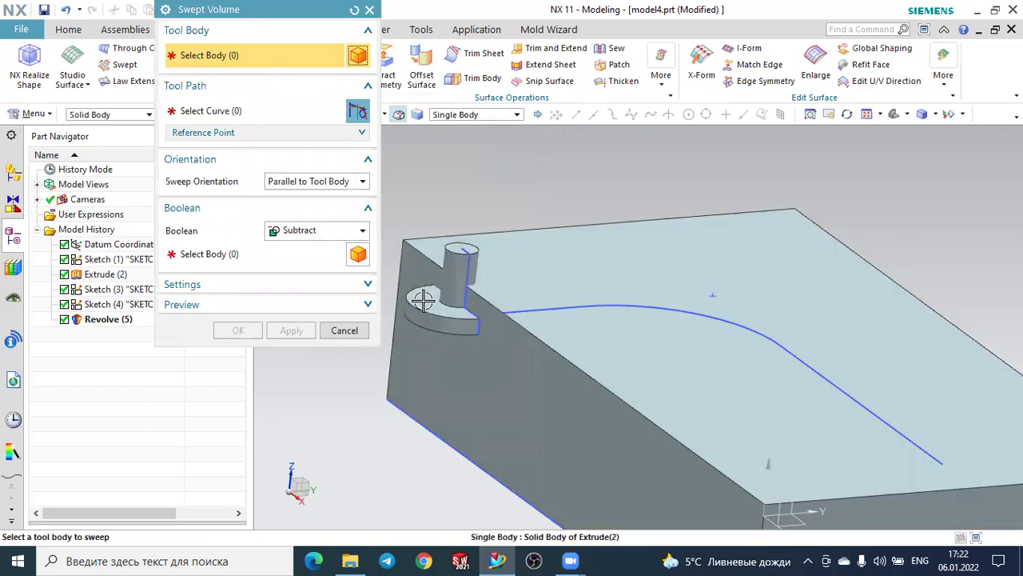
{"action": "left_click", "coordinate": [424, 300]}
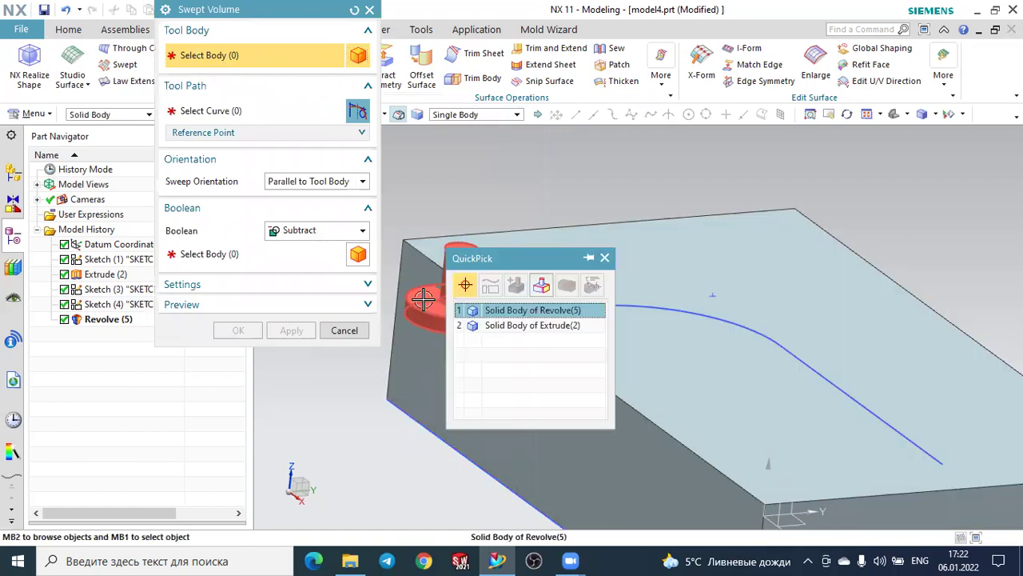
{"action": "left_click", "coordinate": [512, 434]}
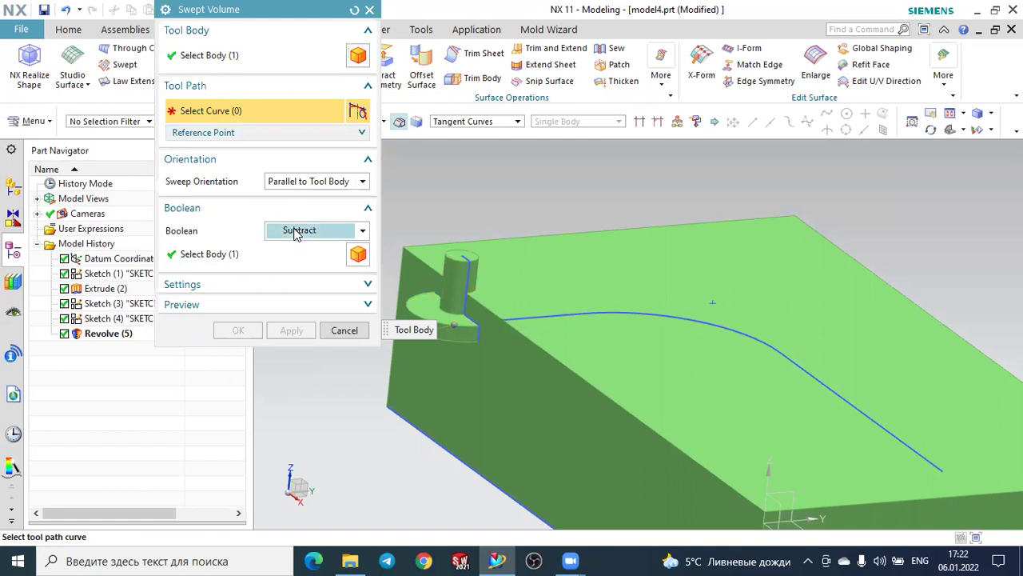
{"action": "left_click", "coordinate": [195, 254]}
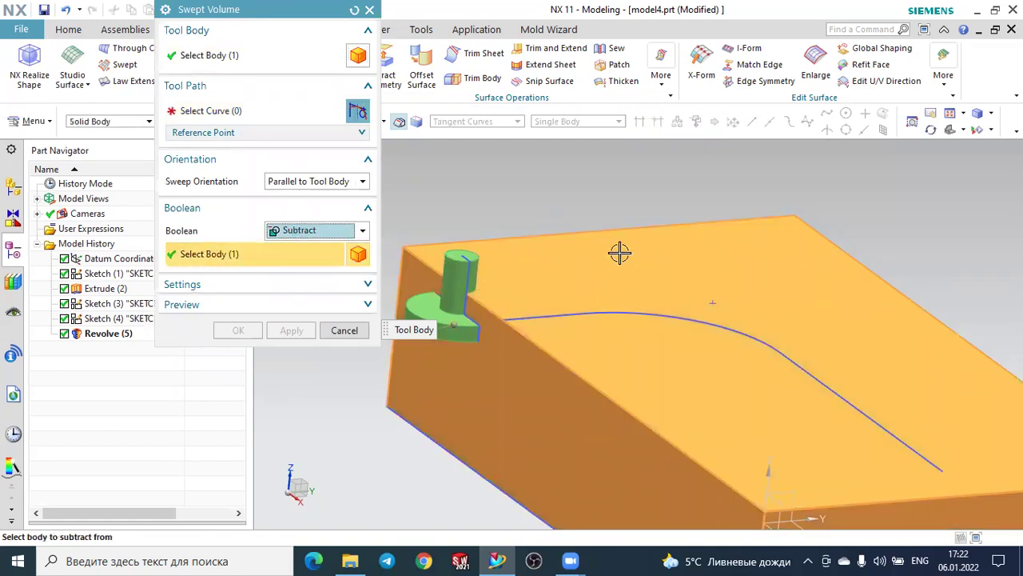
{"action": "left_click", "coordinate": [226, 113]}
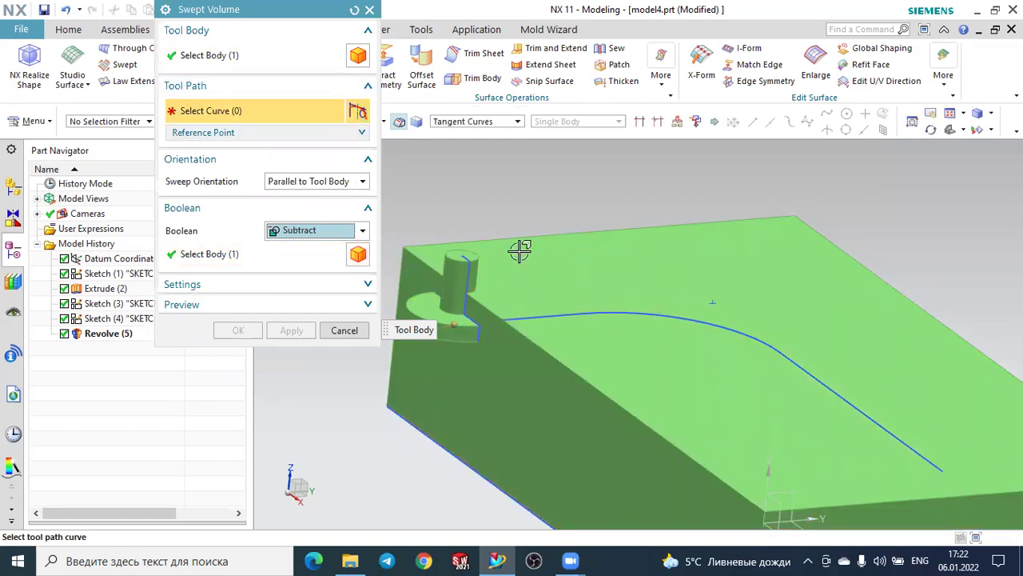
{"action": "left_click", "coordinate": [537, 315]}
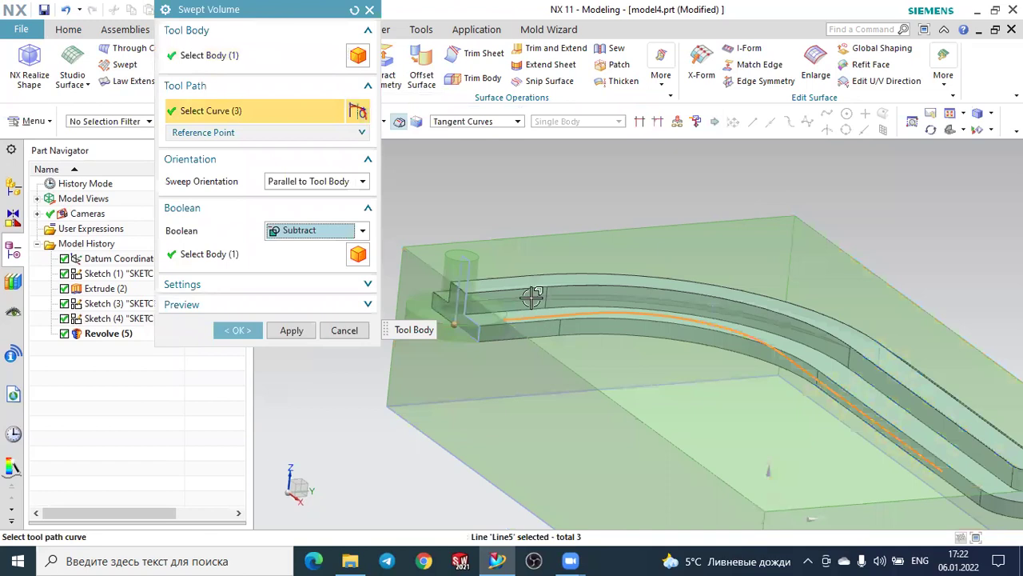
{"action": "scroll", "coordinate": [532, 295], "scroll_direction": "up", "scroll_amount": 2}
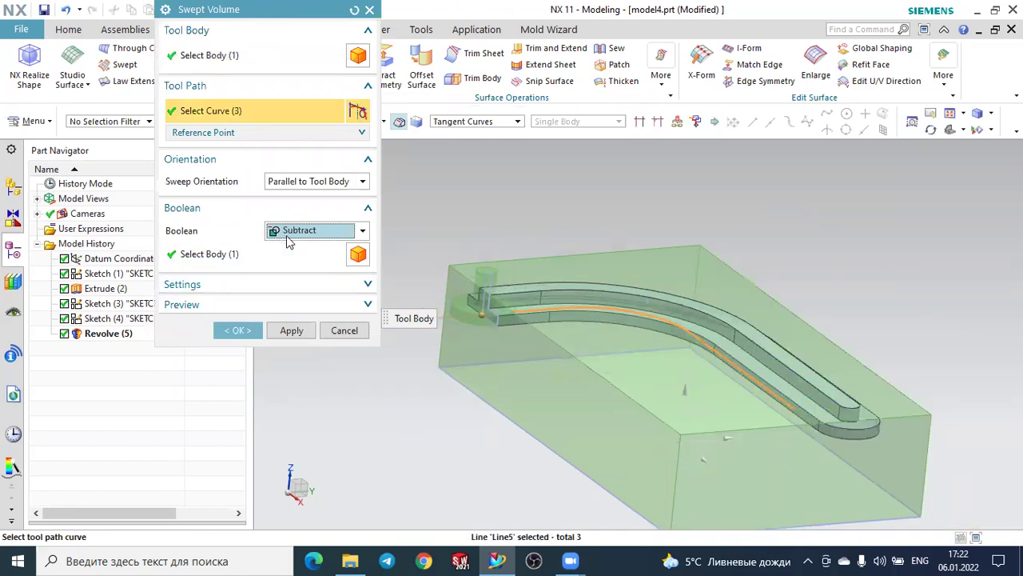
{"action": "left_click", "coordinate": [231, 330]}
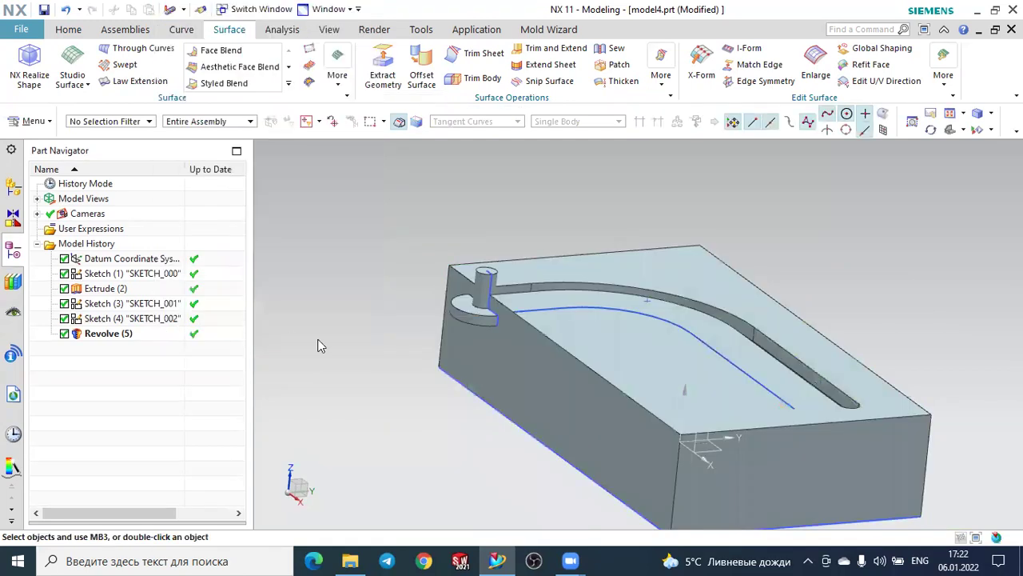
{"action": "mouse_move", "coordinate": [335, 342]}
{"action": "middle_mouse_down"}
{"action": "mouse_move", "coordinate": [359, 331]}
{"action": "mouse_move", "coordinate": [372, 357]}
{"action": "middle_mouse_up"}
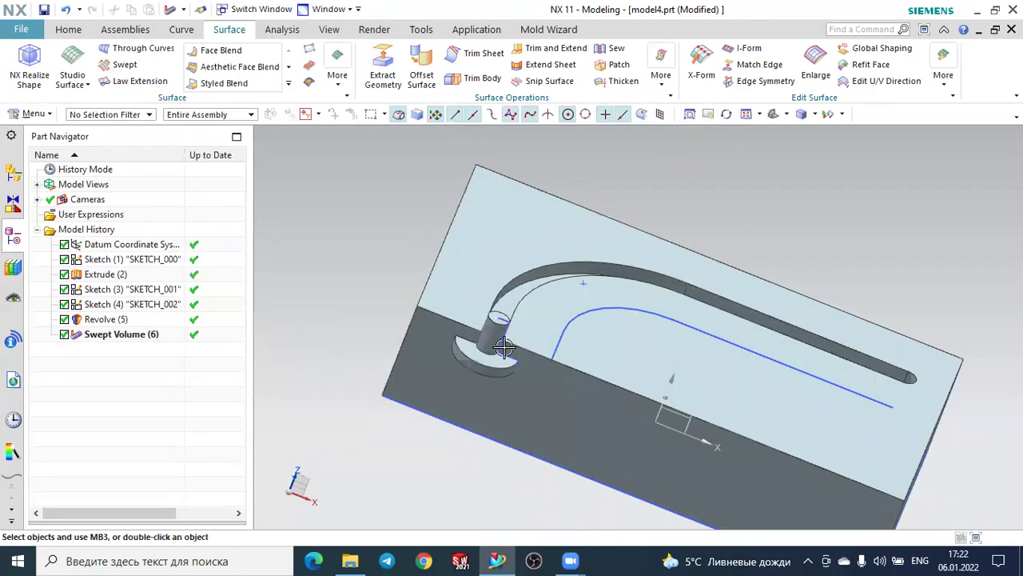
- Hide the Revolve (5) tool body and view the part from the side
{"action": "left_click", "coordinate": [471, 343]}
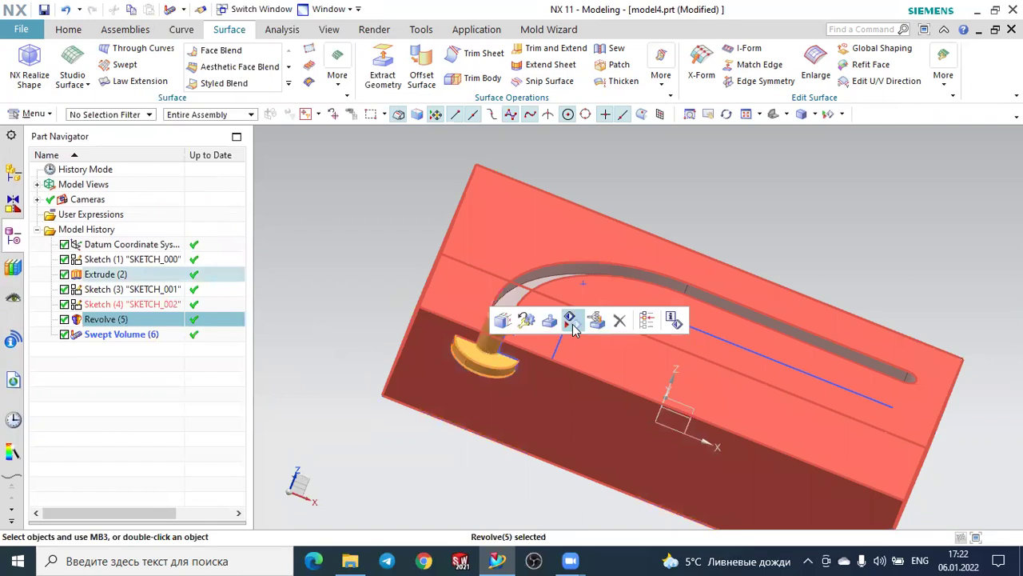
{"action": "left_click", "coordinate": [573, 328]}
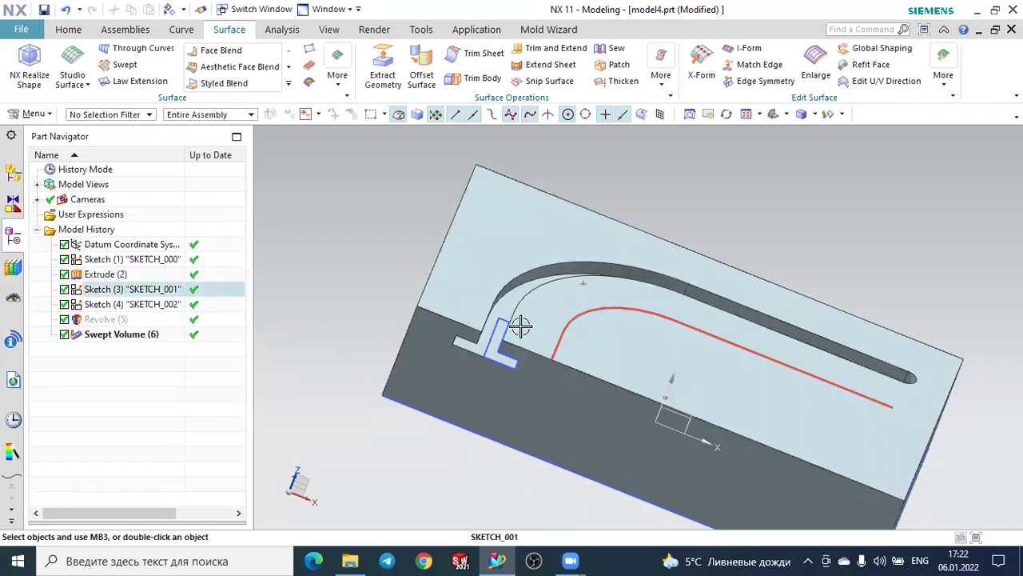
{"action": "scroll", "coordinate": [521, 326], "scroll_direction": "up", "scroll_amount": 1}
{"action": "left_click", "coordinate": [787, 116]}
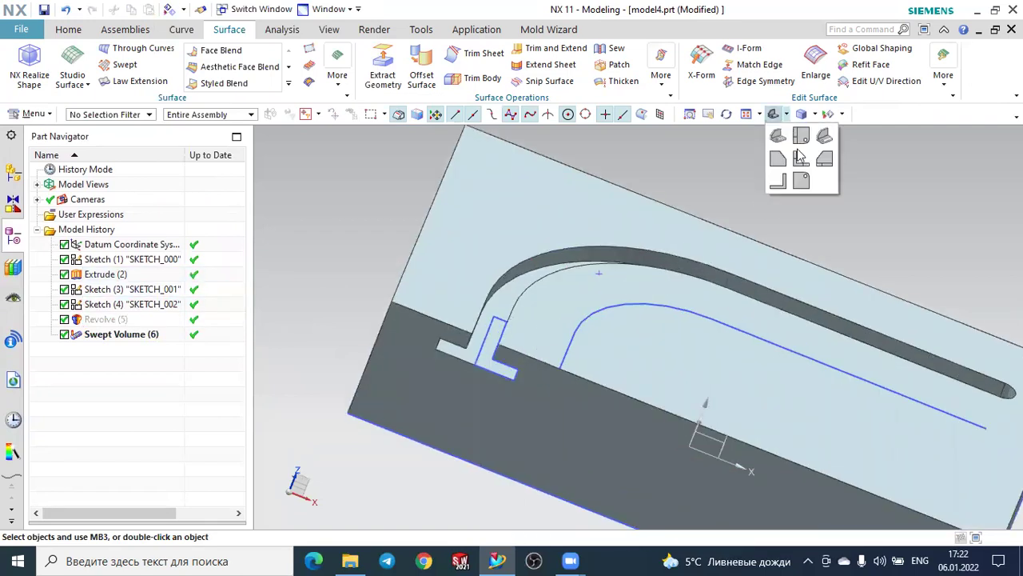
{"action": "left_click", "coordinate": [802, 162]}
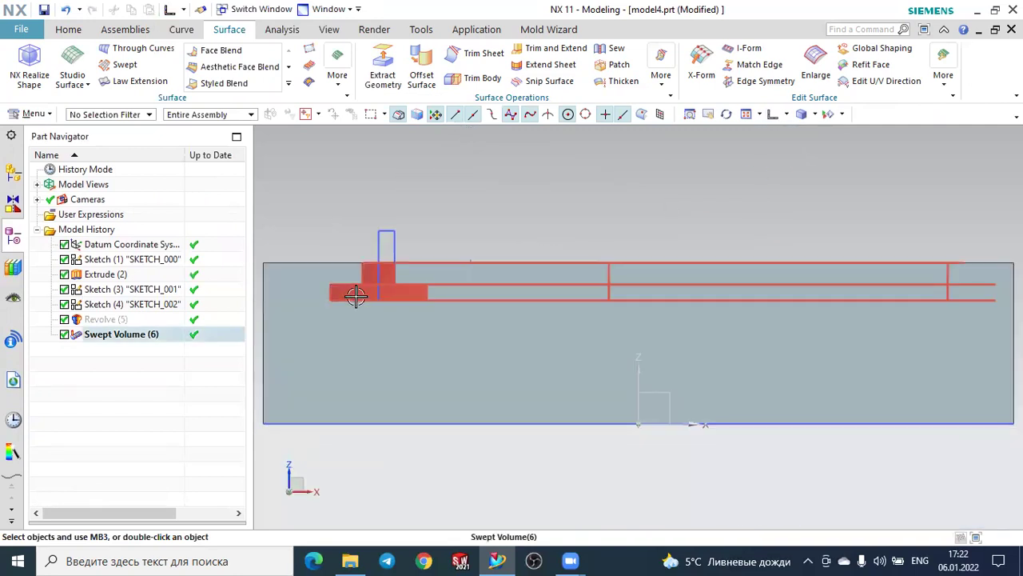
{"action": "mouse_move", "coordinate": [429, 293]}
{"action": "middle_mouse_down"}
{"action": "mouse_move", "coordinate": [428, 314]}
{"action": "mouse_move", "coordinate": [426, 306]}
{"action": "middle_mouse_up"}
{"action": "scroll", "coordinate": [514, 233], "scroll_direction": "down", "scroll_amount": 3}
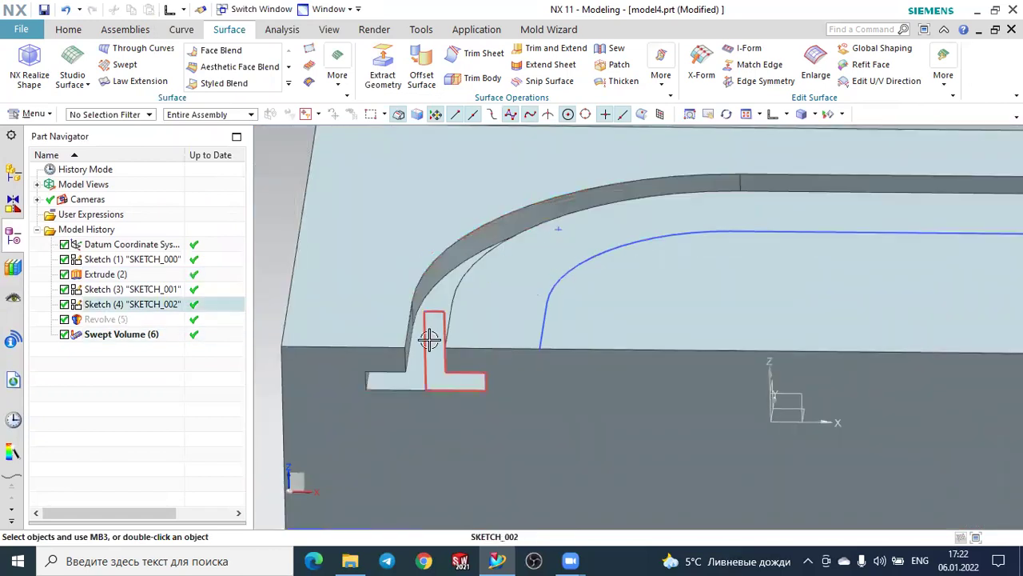
- Reshape the L-shaped Sketch (4) by moving its right side outward and its lower-left corner
{"action": "double_click", "coordinate": [429, 314]}
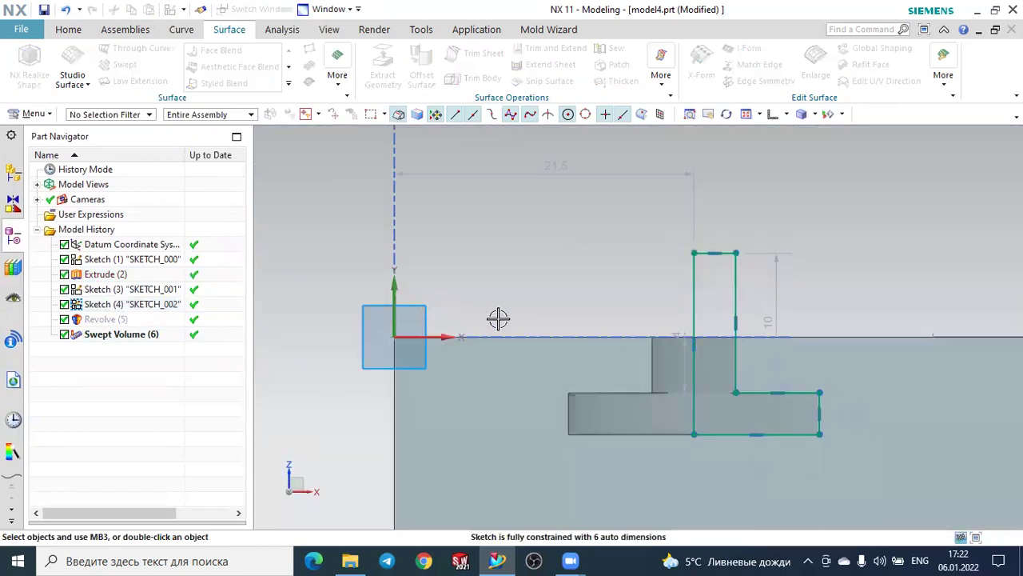
{"action": "left_click_drag", "start_coordinate": [686, 296], "coordinate": [736, 298]}
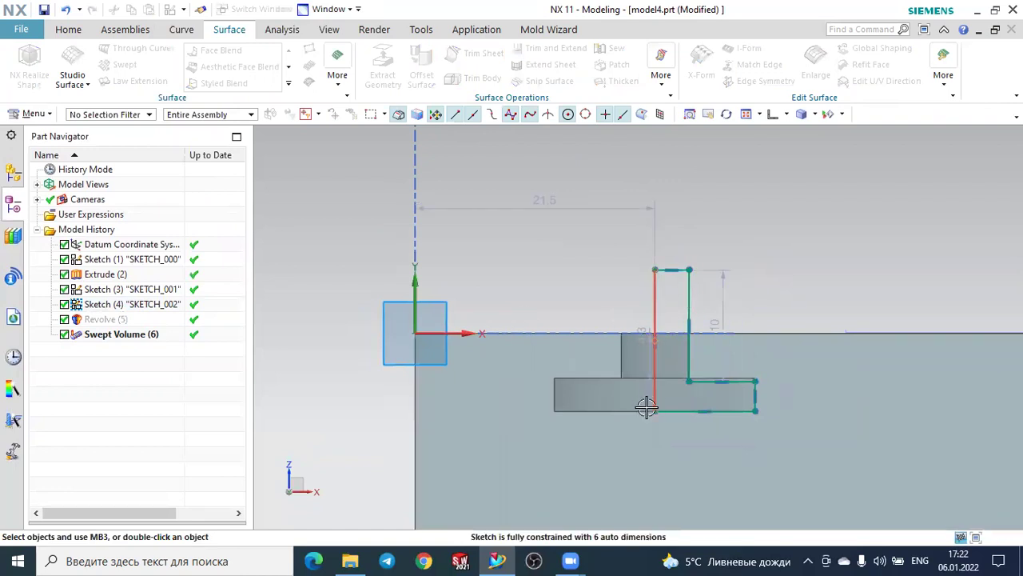
{"action": "left_click_drag", "start_coordinate": [656, 411], "coordinate": [676, 410]}
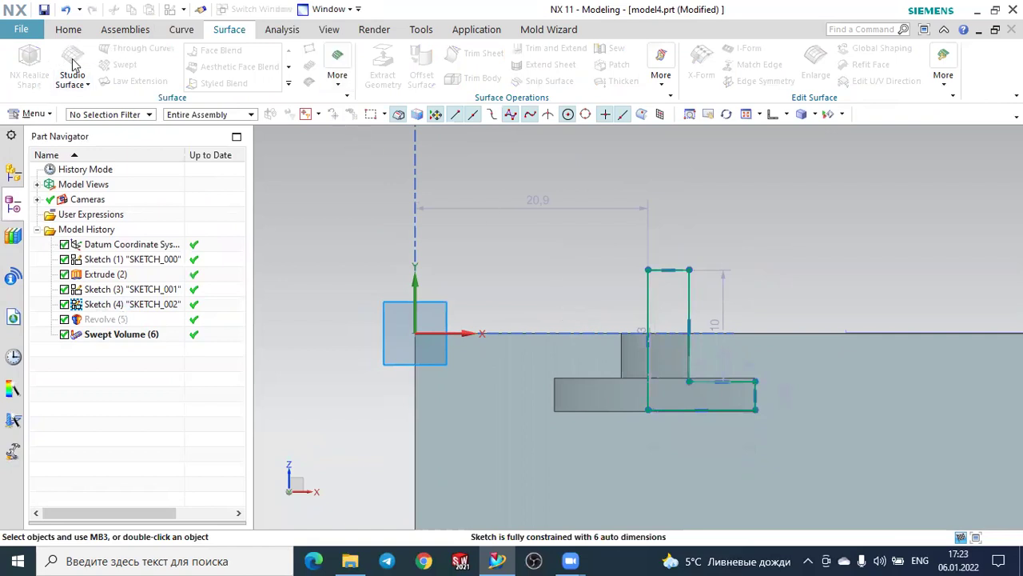
{"action": "left_click", "coordinate": [69, 30]}
{"action": "mouse_move", "coordinate": [578, 210]}
{"action": "middle_mouse_down"}
{"action": "mouse_move", "coordinate": [572, 230]}
{"action": "mouse_move", "coordinate": [519, 226]}
{"action": "mouse_move", "coordinate": [527, 238]}
{"action": "middle_mouse_up"}
{"action": "scroll", "coordinate": [527, 238], "scroll_direction": "up", "scroll_amount": 4}
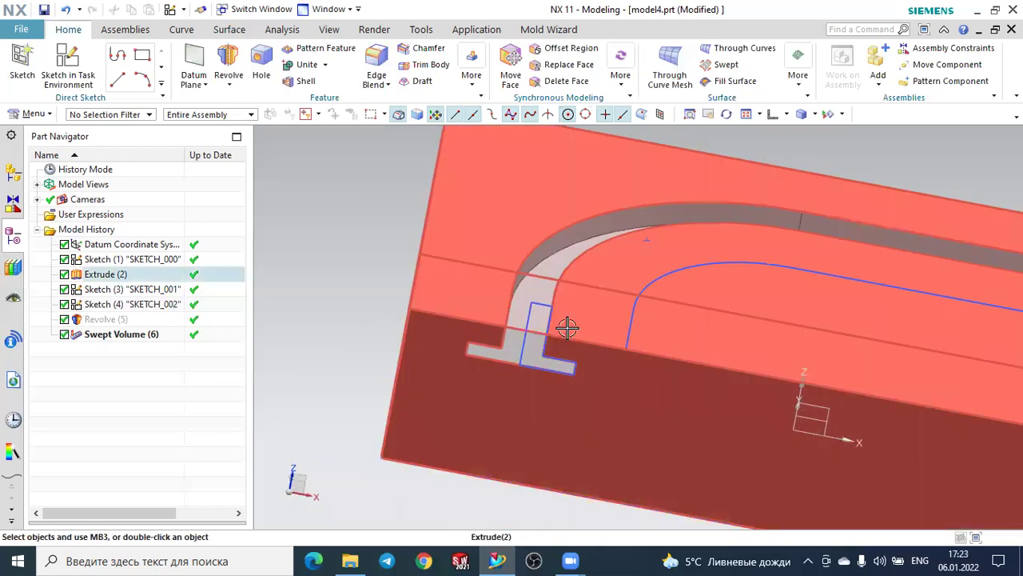
{"action": "scroll", "coordinate": [525, 296], "scroll_direction": "down", "scroll_amount": 2}
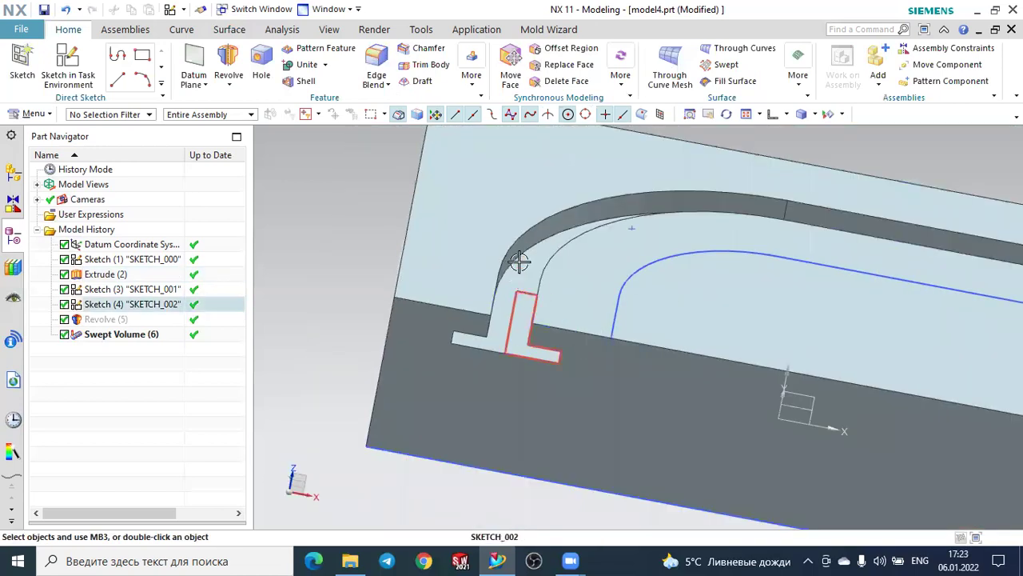
{"action": "scroll", "coordinate": [663, 288], "scroll_direction": "down", "scroll_amount": 2}
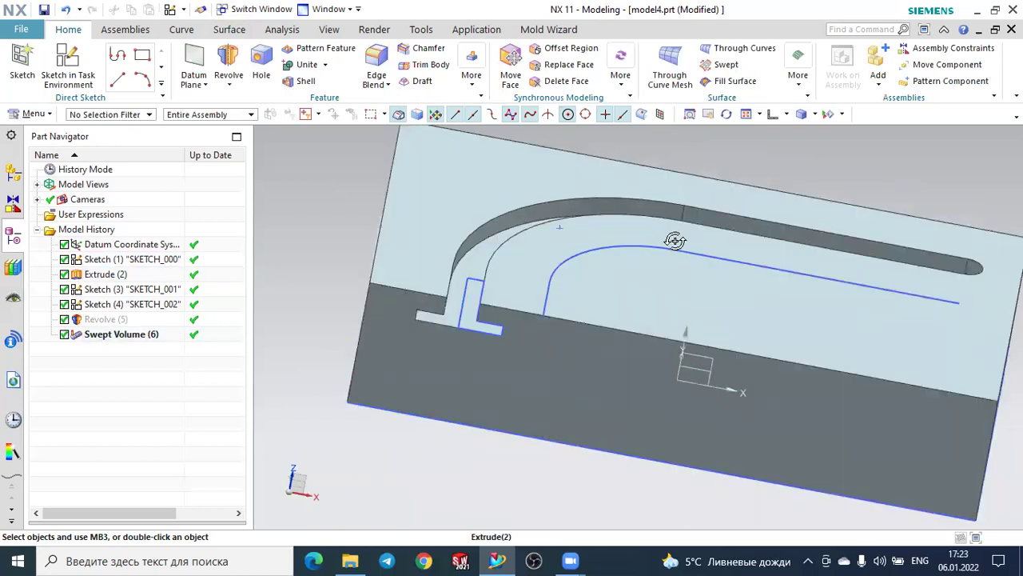
{"action": "mouse_move", "coordinate": [674, 235]}
{"action": "middle_mouse_down"}
{"action": "mouse_move", "coordinate": [701, 257]}
{"action": "mouse_move", "coordinate": [666, 244]}
{"action": "mouse_move", "coordinate": [663, 226]}
{"action": "middle_mouse_up"}
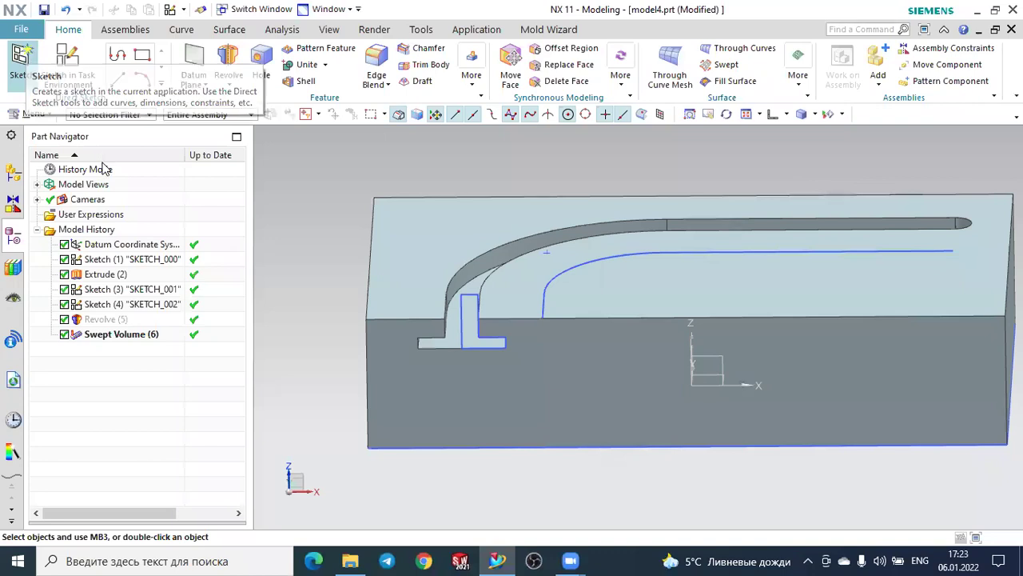
{"action": "middle_click_drag", "start_coordinate": [372, 203], "coordinate": [352, 210]}
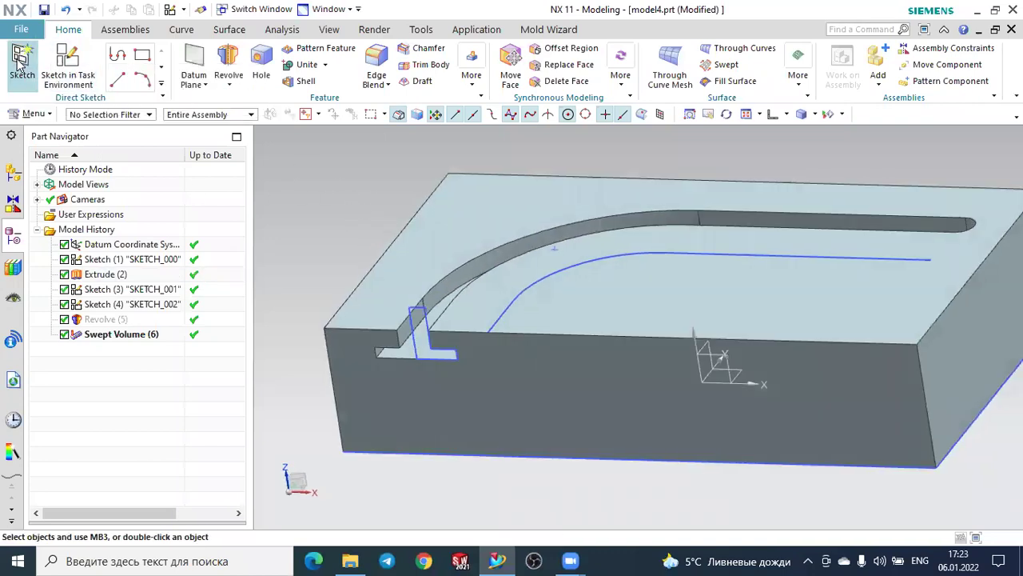
- Sketch an 8-wide, 20-tall rectangle on the block's front face
{"action": "left_click", "coordinate": [535, 360]}
{"action": "left_click", "coordinate": [306, 202]}
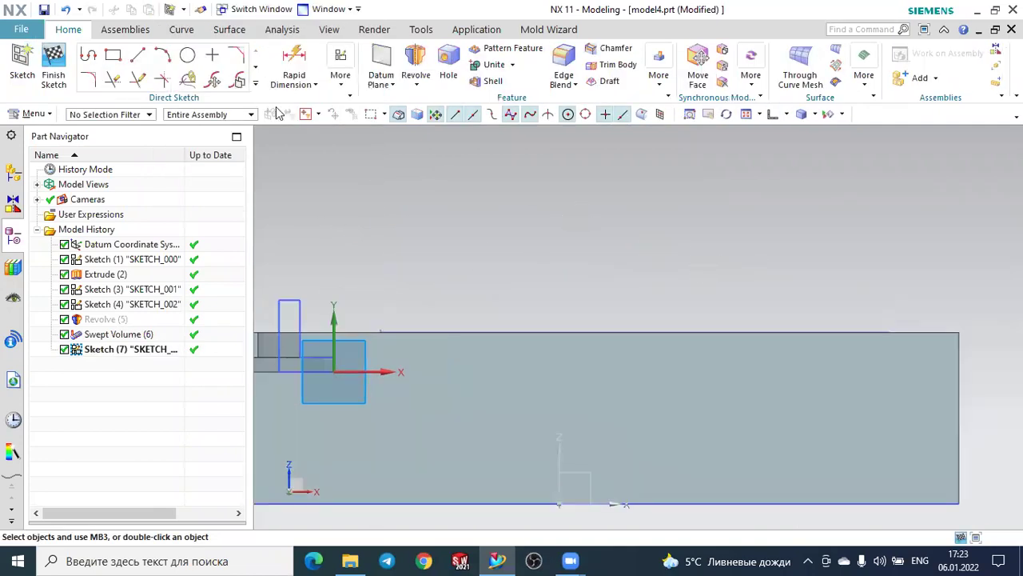
{"action": "left_click", "coordinate": [114, 55]}
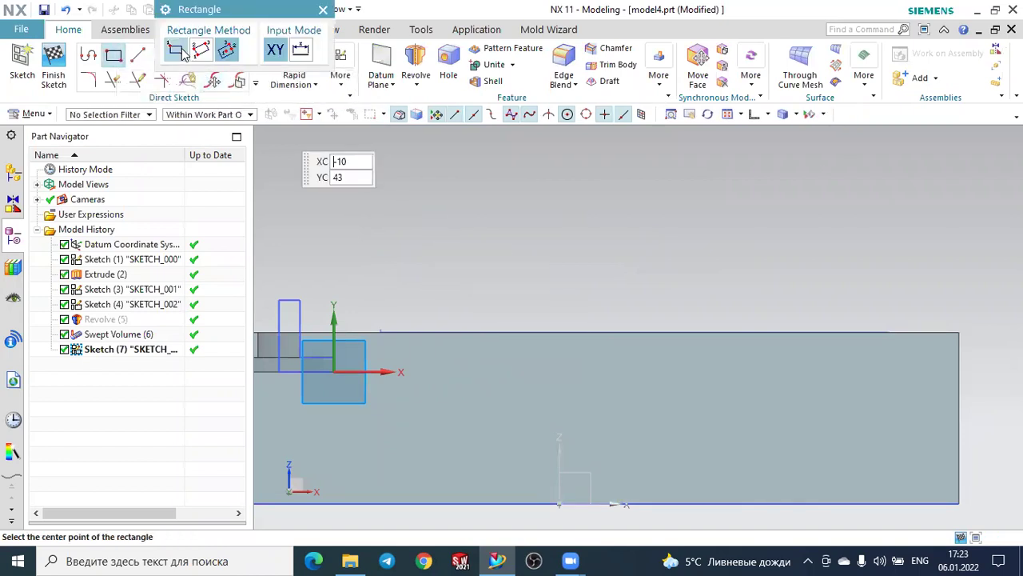
{"action": "left_click", "coordinate": [176, 49]}
{"action": "left_click", "coordinate": [482, 276]}
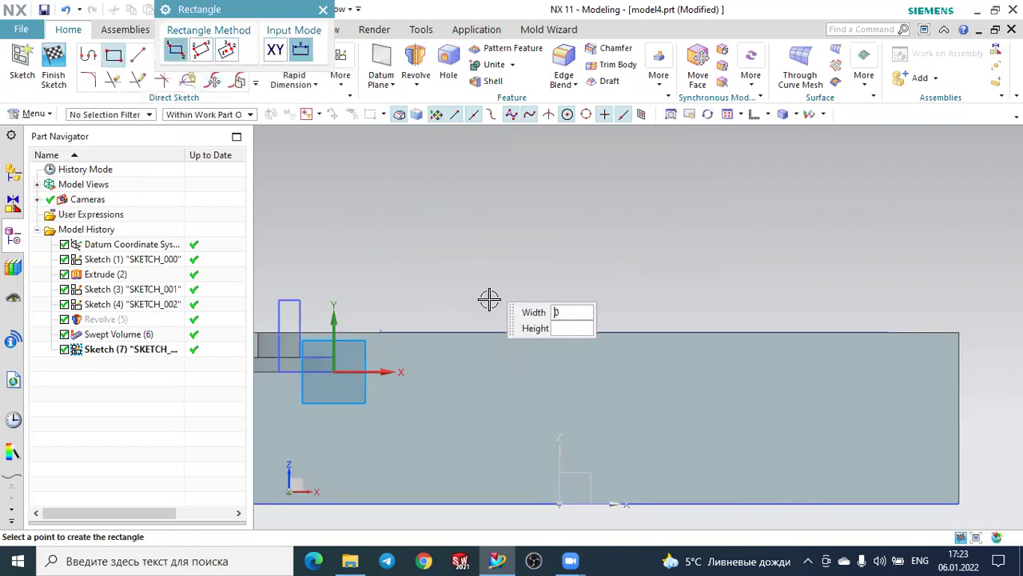
{"action": "type", "text": "8"}
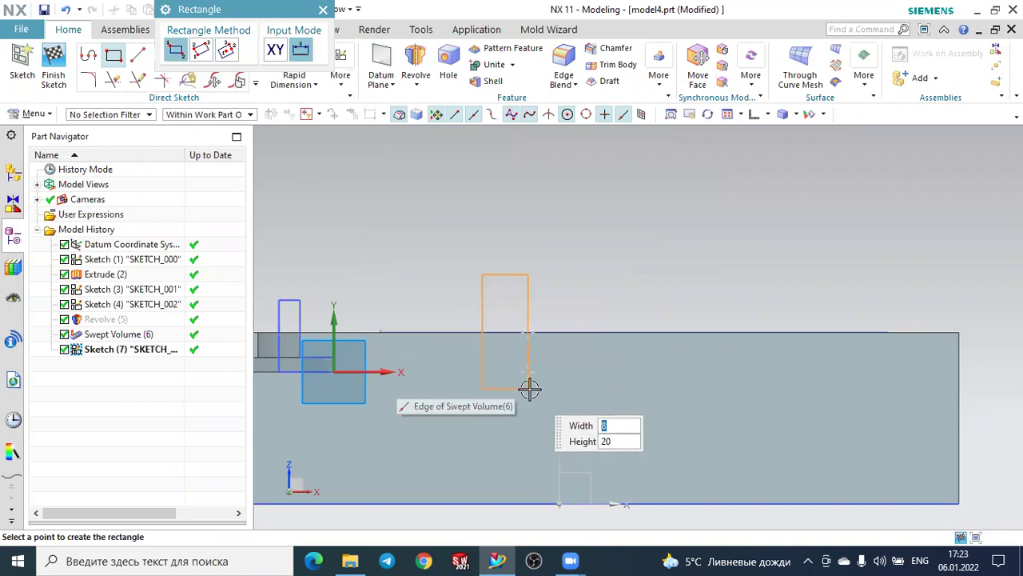
{"action": "left_click", "coordinate": [529, 388]}
{"action": "key", "text": "Escape"}
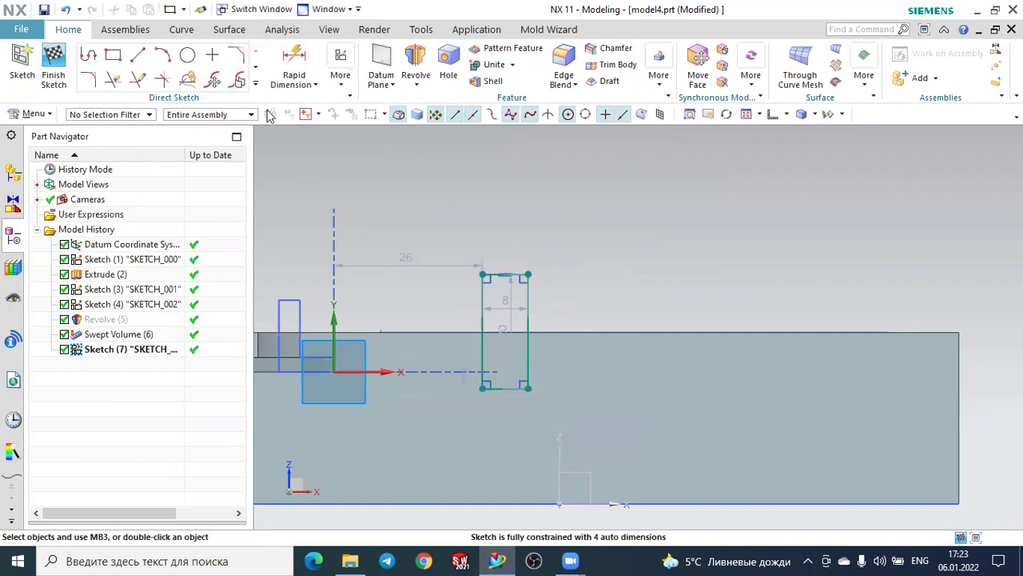
- Fillet the rectangle's lower-left and lower-right corners and finish the sketch
{"action": "left_click", "coordinate": [88, 80]}
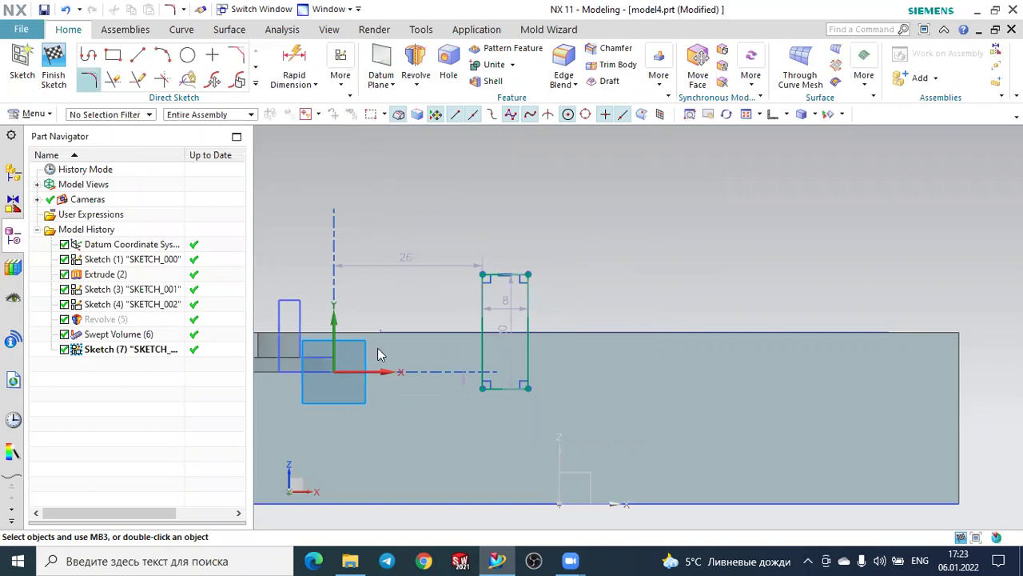
{"action": "scroll", "coordinate": [498, 390], "scroll_direction": "up", "scroll_amount": 2}
{"action": "scroll", "coordinate": [498, 389], "scroll_direction": "up", "scroll_amount": 2}
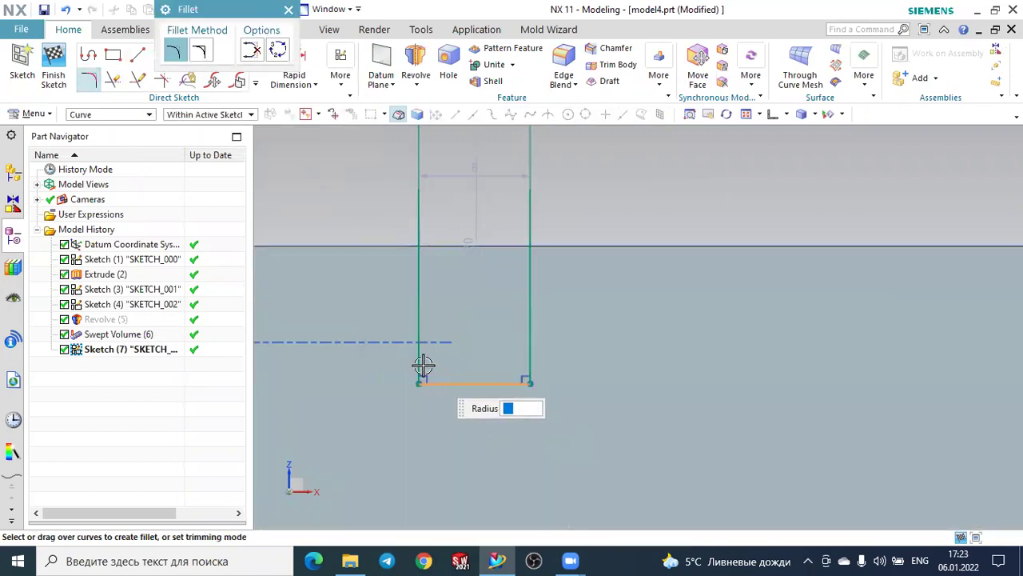
{"action": "left_click", "coordinate": [424, 363]}
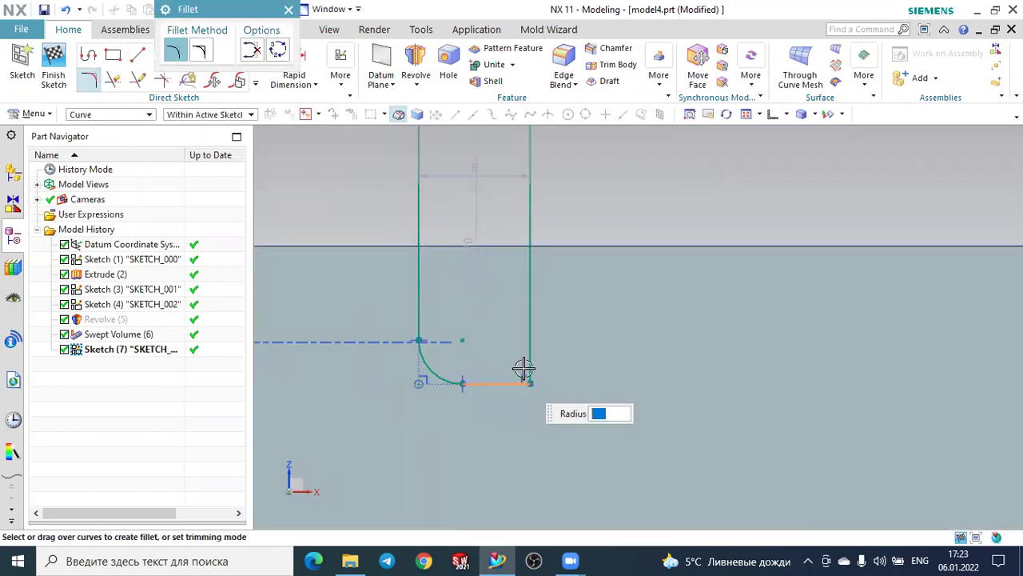
{"action": "left_click", "coordinate": [525, 364]}
{"action": "left_click", "coordinate": [525, 370]}
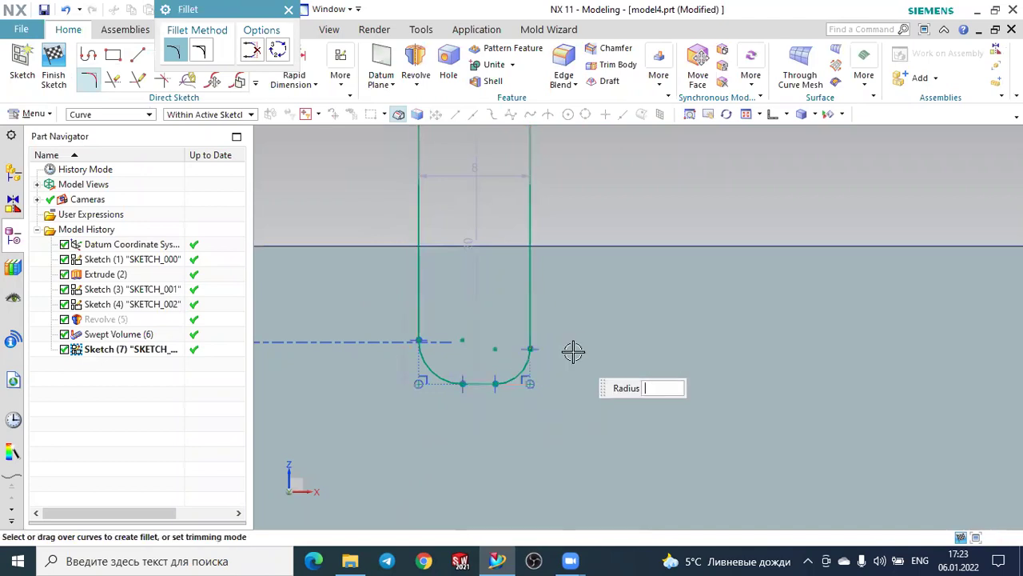
{"action": "key", "text": "Escape"}
{"action": "scroll", "coordinate": [583, 349], "scroll_direction": "down", "scroll_amount": 3}
{"action": "scroll", "coordinate": [583, 350], "scroll_direction": "down", "scroll_amount": 3}
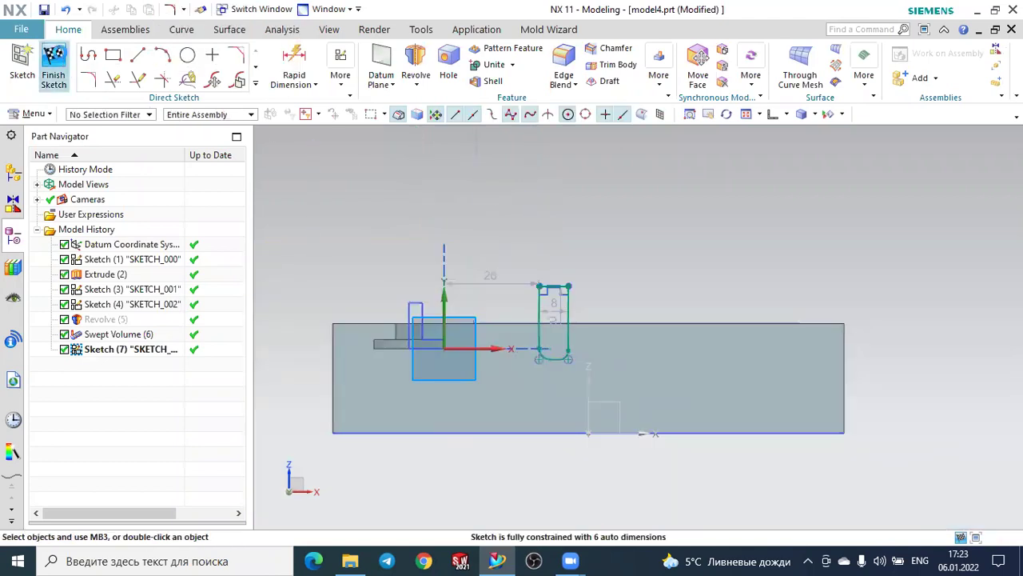
{"action": "key", "text": "ctrl+q"}
- Switch to the trimetric view and select the new tool profile Sketch (7)
{"action": "left_click", "coordinate": [787, 115]}
{"action": "left_click", "coordinate": [778, 130]}
{"action": "scroll", "coordinate": [530, 312], "scroll_direction": "up", "scroll_amount": 2}
{"action": "scroll", "coordinate": [539, 391], "scroll_direction": "up", "scroll_amount": 1}
{"action": "scroll", "coordinate": [510, 442], "scroll_direction": "down", "scroll_amount": 1}
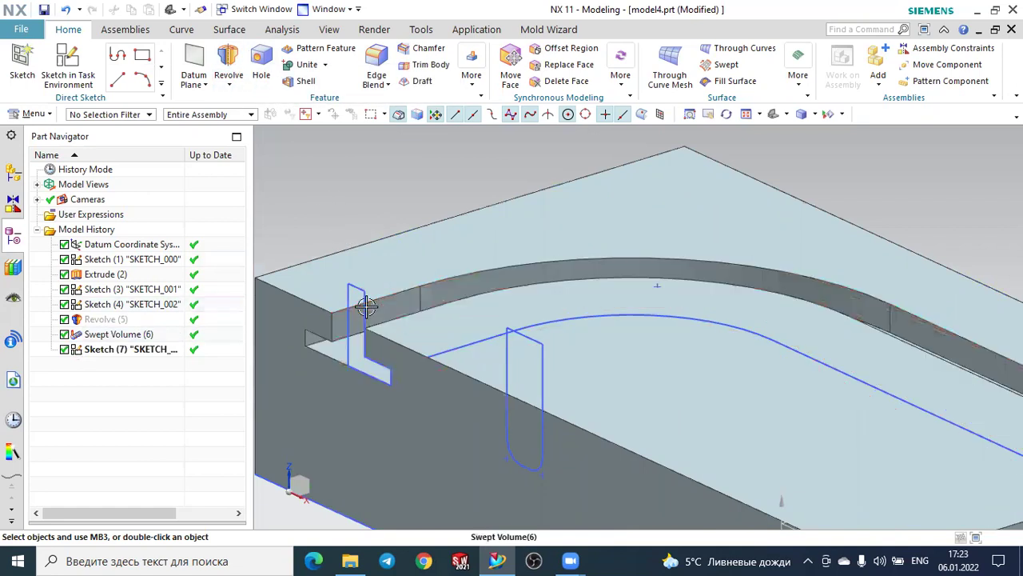
{"action": "scroll", "coordinate": [524, 377], "scroll_direction": "down", "scroll_amount": 1}
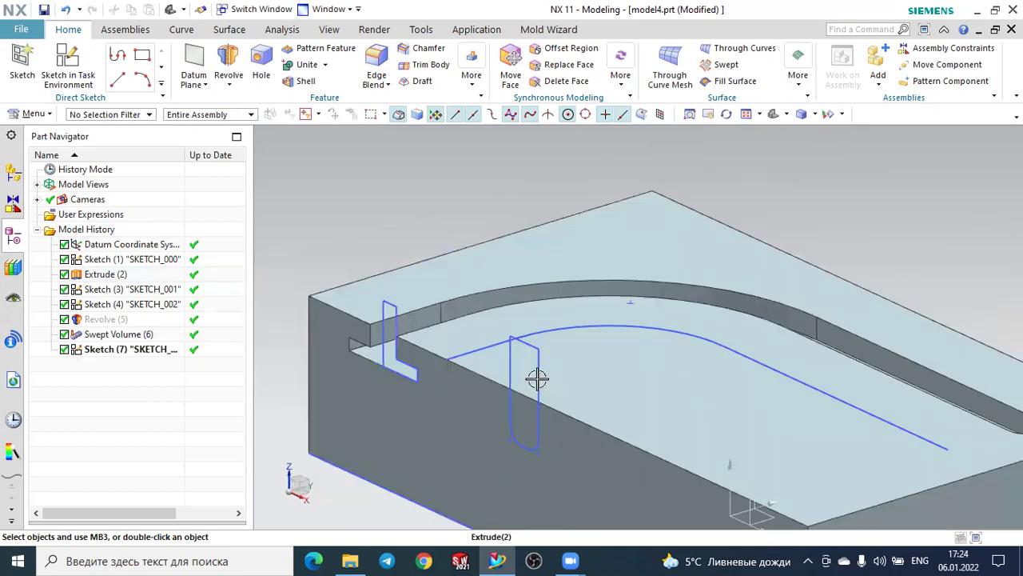
{"action": "left_click", "coordinate": [542, 363]}
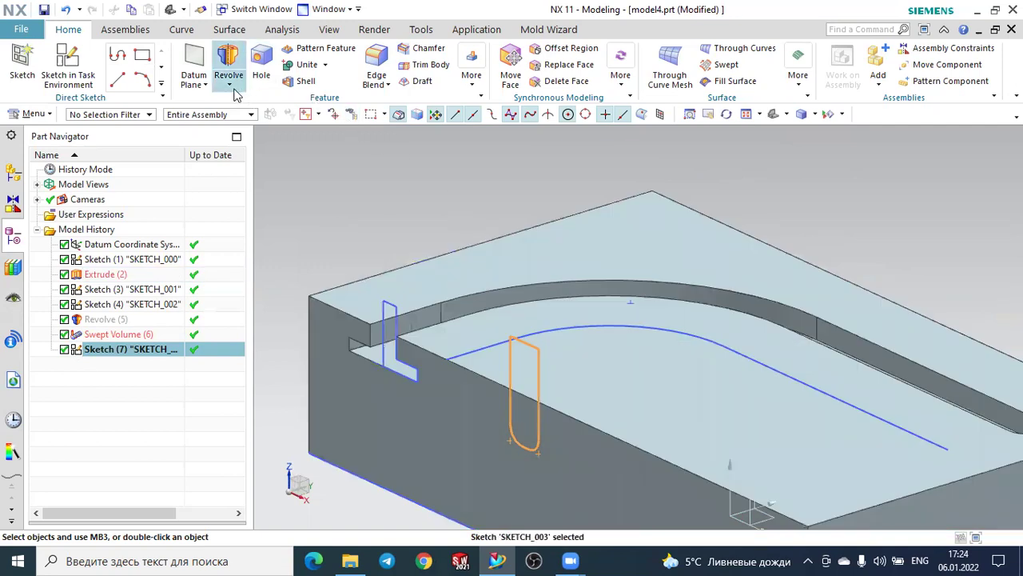
- Revolve Sketch (7) 0–360° about its vertical line into a round-bottomed cylinder
{"action": "left_click", "coordinate": [228, 85]}
{"action": "left_click", "coordinate": [235, 123]}
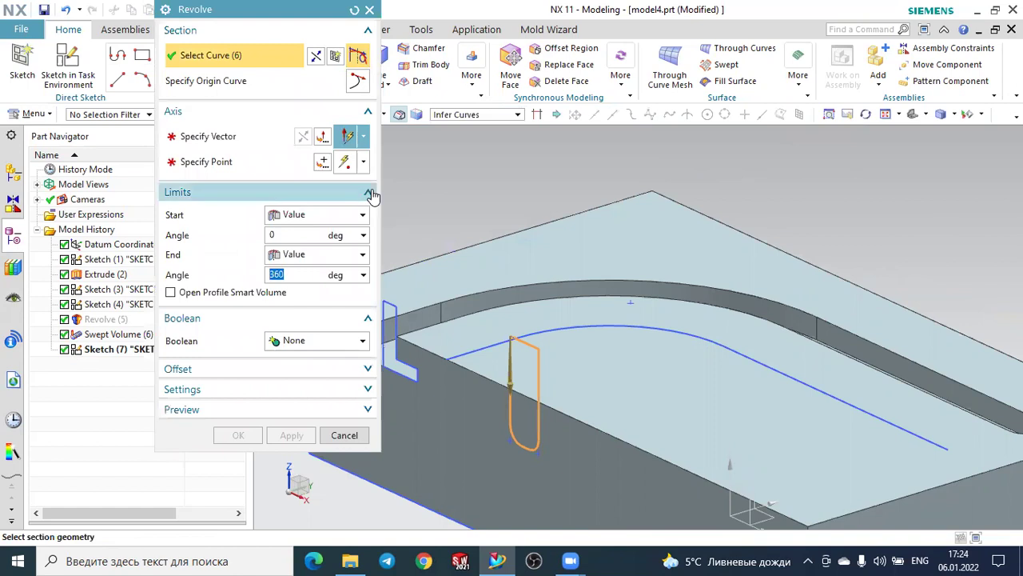
{"action": "left_click", "coordinate": [242, 143]}
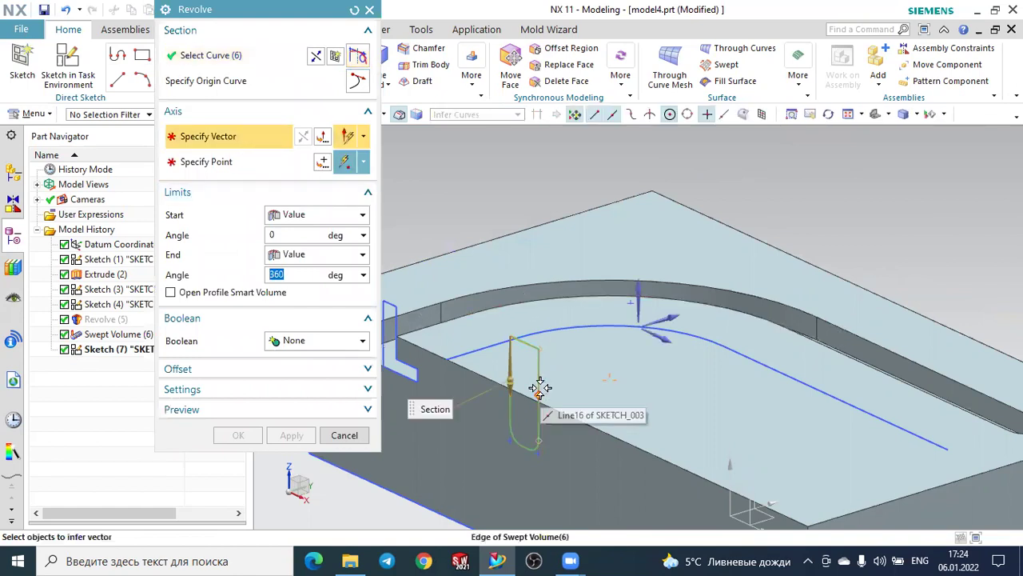
{"action": "scroll", "coordinate": [524, 393], "scroll_direction": "up", "scroll_amount": 3}
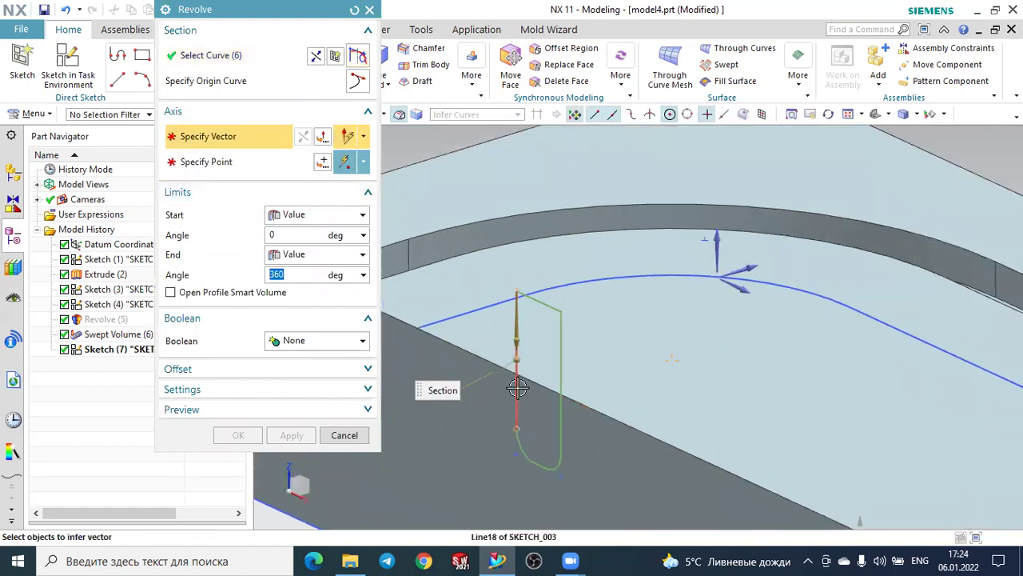
{"action": "left_click", "coordinate": [518, 389]}
{"action": "scroll", "coordinate": [518, 389], "scroll_direction": "down", "scroll_amount": 3}
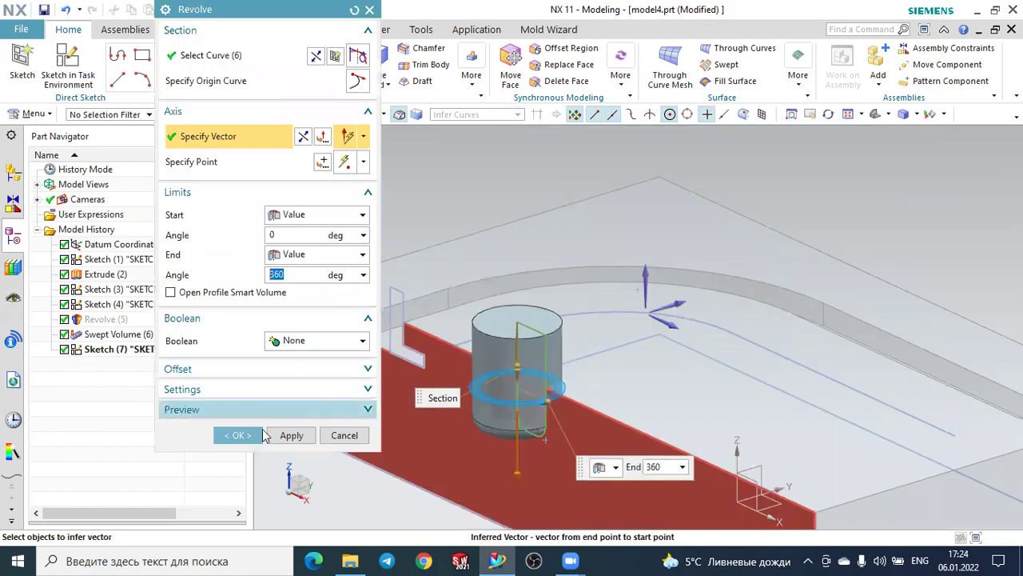
{"action": "left_click", "coordinate": [258, 433]}
{"action": "scroll", "coordinate": [320, 365], "scroll_direction": "down", "scroll_amount": 2}
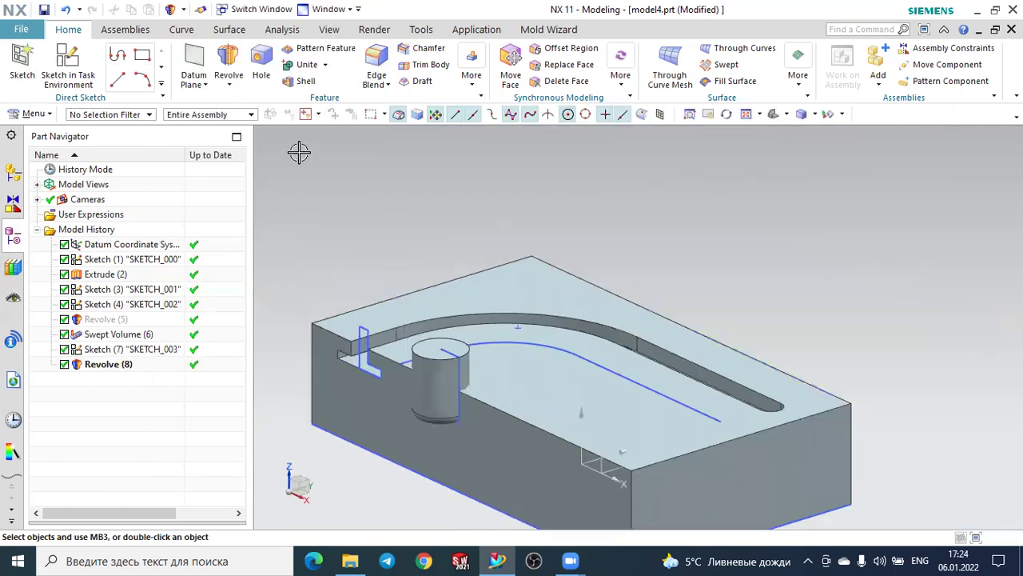
{"action": "left_click", "coordinate": [229, 29]}
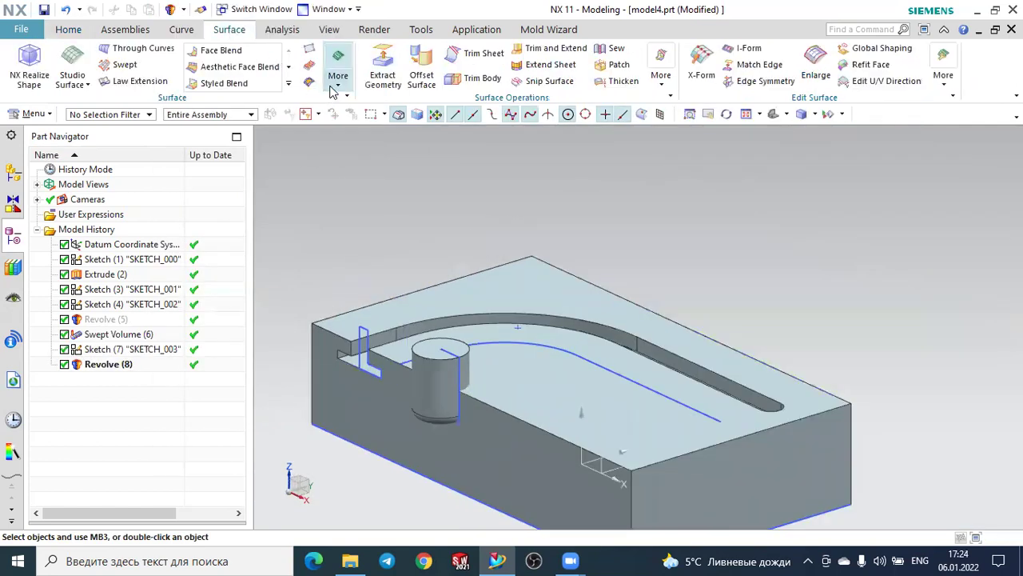
{"action": "left_click", "coordinate": [332, 89]}
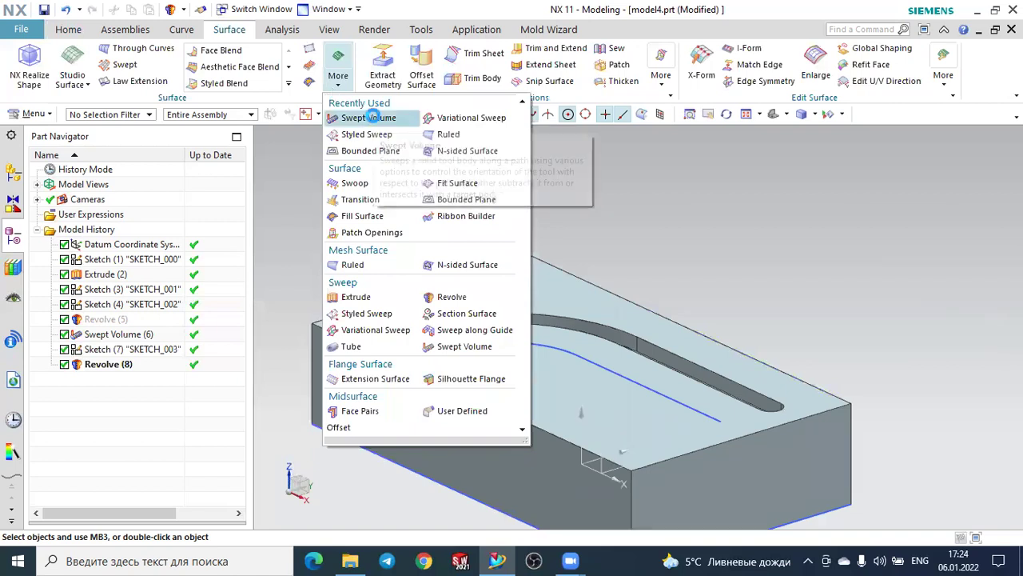
{"action": "left_click", "coordinate": [375, 120]}
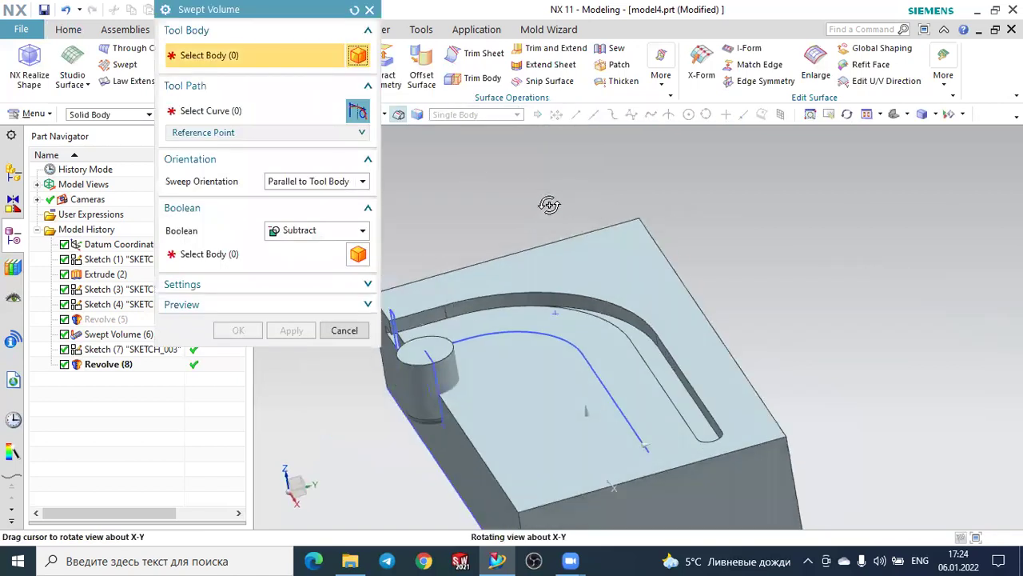
{"action": "middle_click_drag", "start_coordinate": [543, 212], "coordinate": [551, 205]}
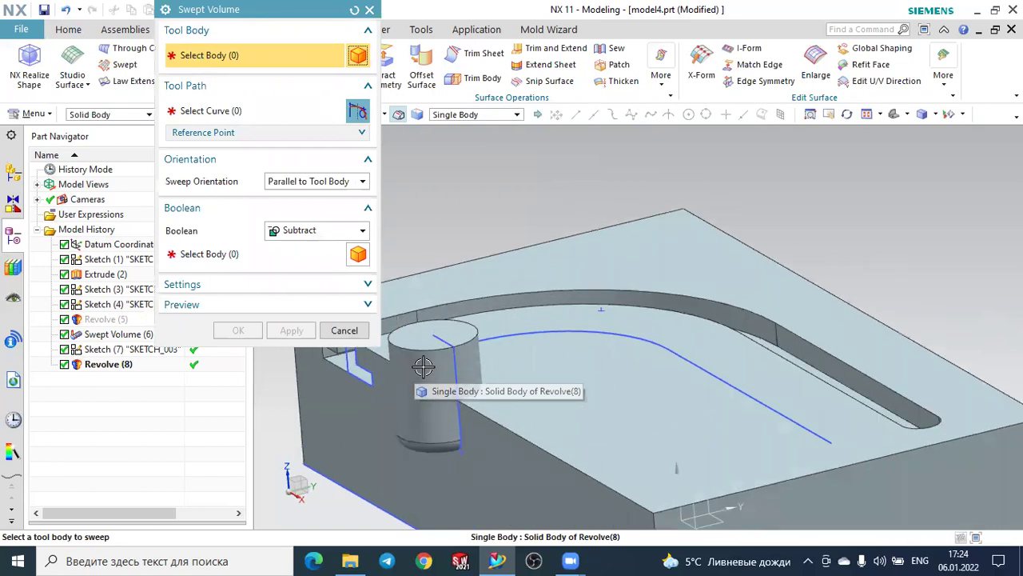
{"action": "scroll", "coordinate": [448, 360], "scroll_direction": "down", "scroll_amount": 2}
{"action": "scroll", "coordinate": [448, 351], "scroll_direction": "down", "scroll_amount": 2}
{"action": "scroll", "coordinate": [428, 332], "scroll_direction": "up", "scroll_amount": 2}
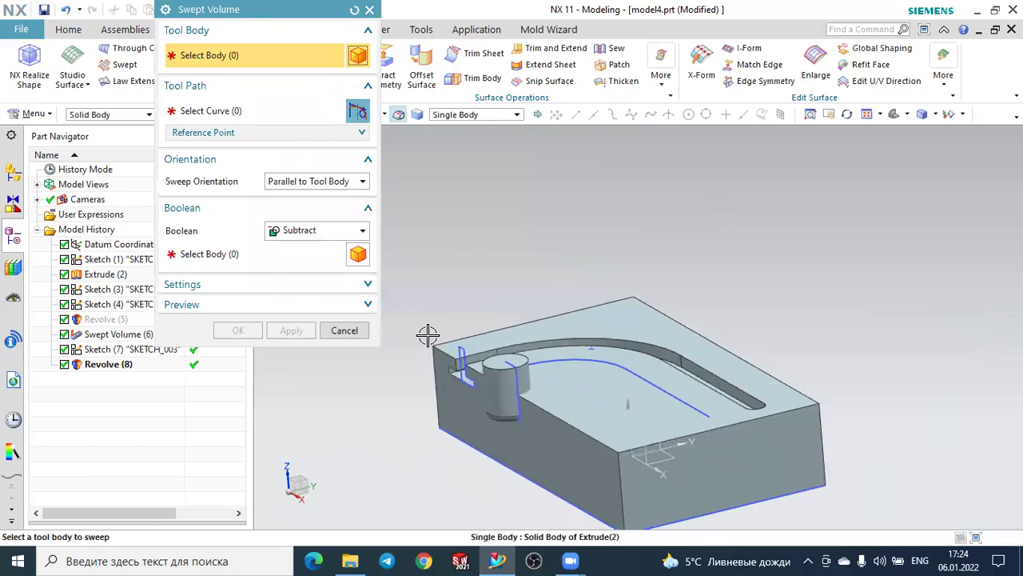
{"action": "scroll", "coordinate": [464, 337], "scroll_direction": "up", "scroll_amount": 2}
{"action": "middle_click_drag", "start_coordinate": [484, 256], "coordinate": [528, 258]}
{"action": "left_click", "coordinate": [542, 408]}
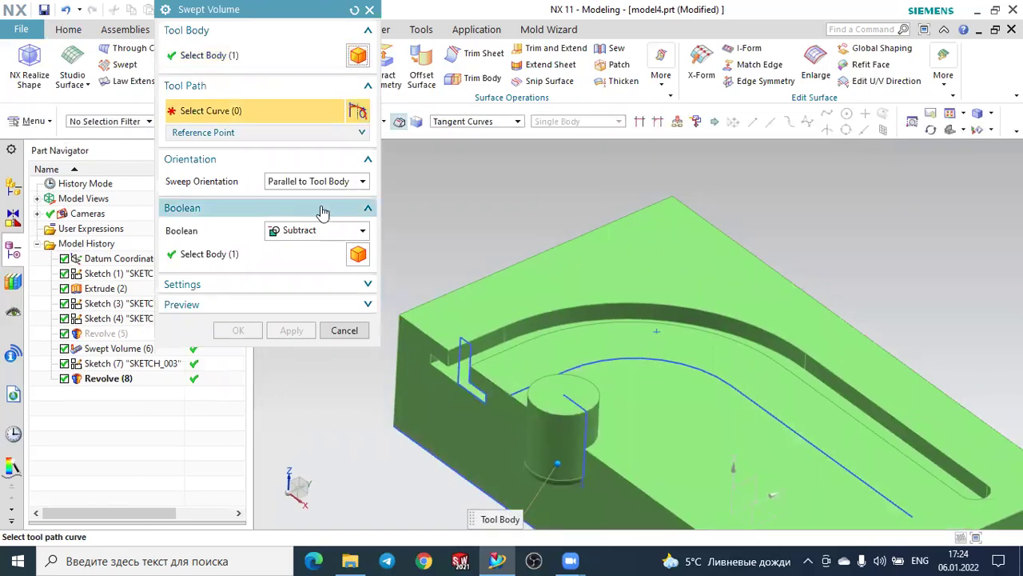
{"action": "left_click", "coordinate": [604, 357]}
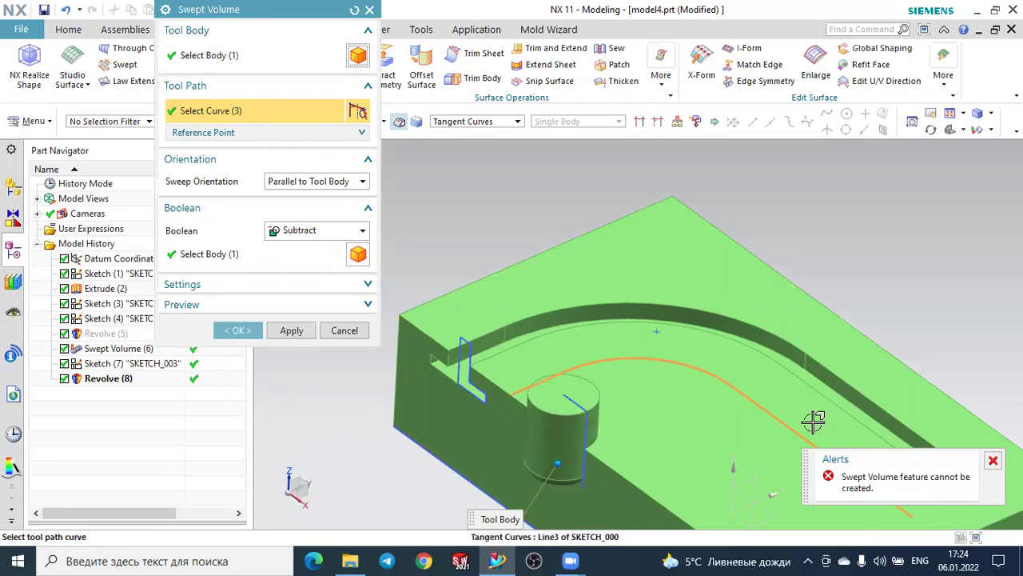
{"action": "middle_click_drag", "start_coordinate": [670, 355], "coordinate": [610, 361]}
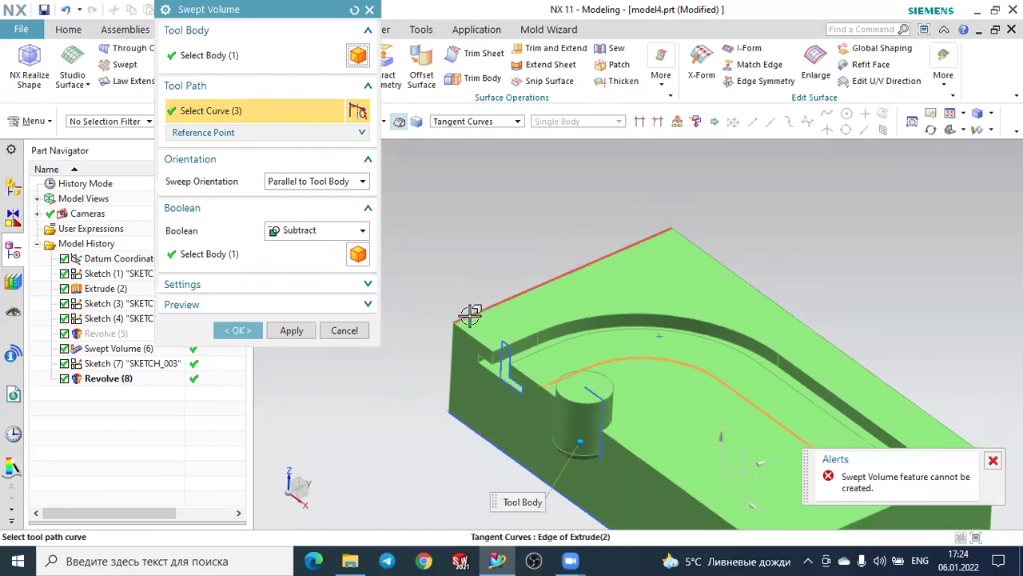
{"action": "left_click", "coordinate": [224, 254]}
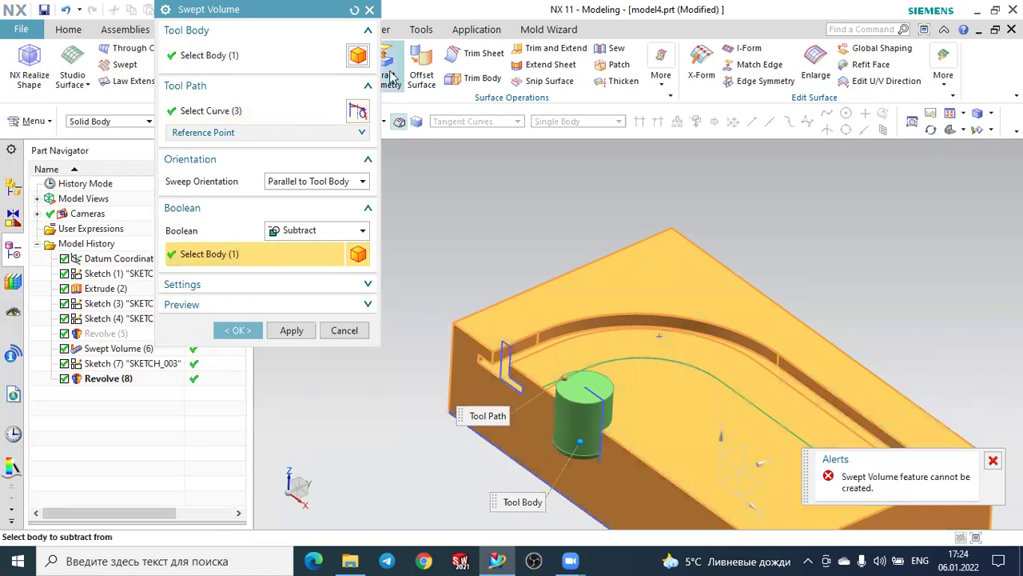
{"action": "left_click", "coordinate": [354, 9]}
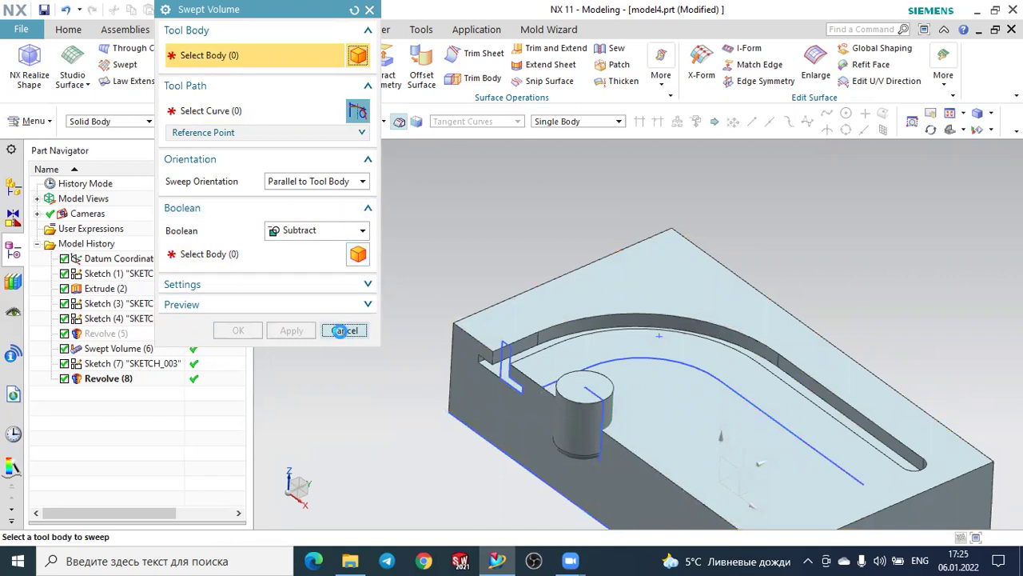
{"action": "left_click", "coordinate": [344, 330]}
- Drag Sketch (7)'s right vertical line inward to slim the profile and finish the sketch
{"action": "double_click", "coordinate": [591, 393]}
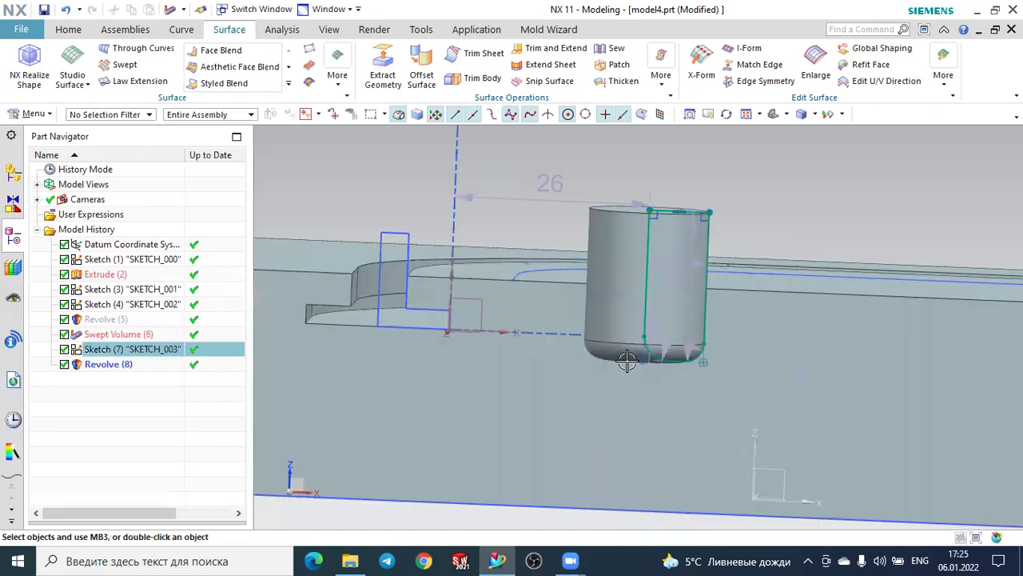
{"action": "left_click_drag", "start_coordinate": [707, 235], "coordinate": [660, 233]}
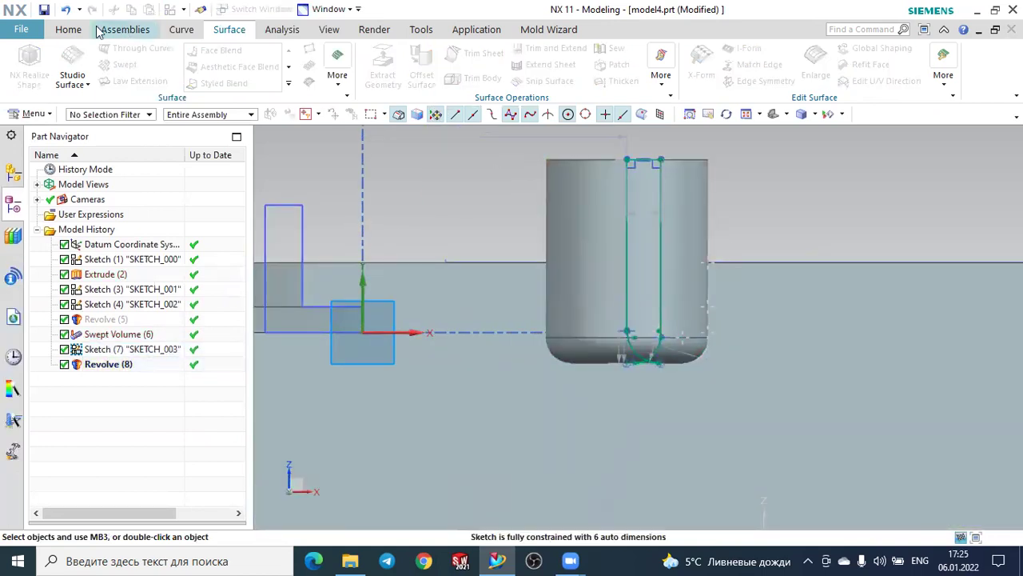
{"action": "left_click", "coordinate": [68, 30]}
{"action": "left_click", "coordinate": [53, 62]}
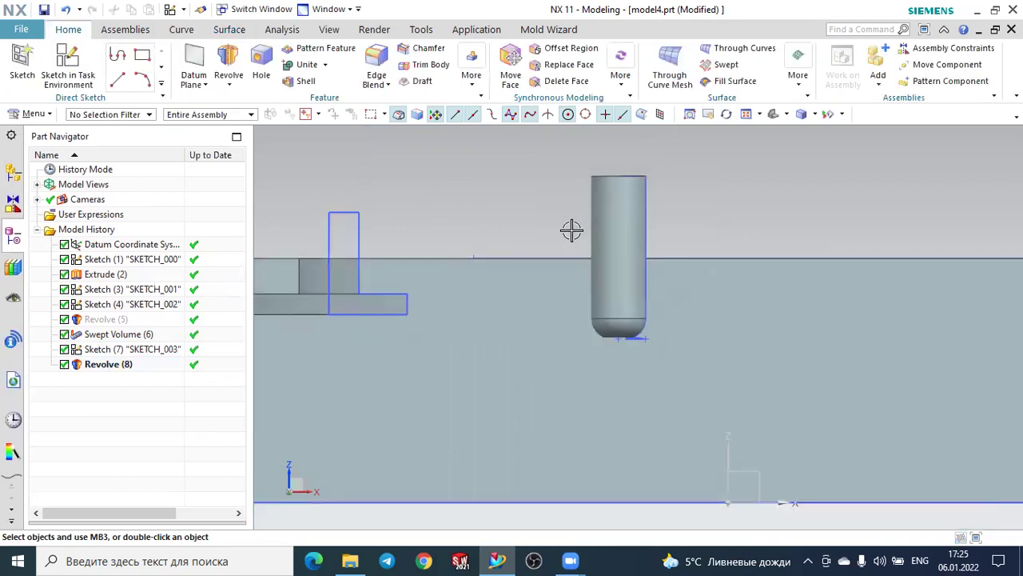
{"action": "scroll", "coordinate": [550, 211], "scroll_direction": "up", "scroll_amount": 2}
{"action": "middle_click_drag", "start_coordinate": [551, 211], "coordinate": [520, 237]}
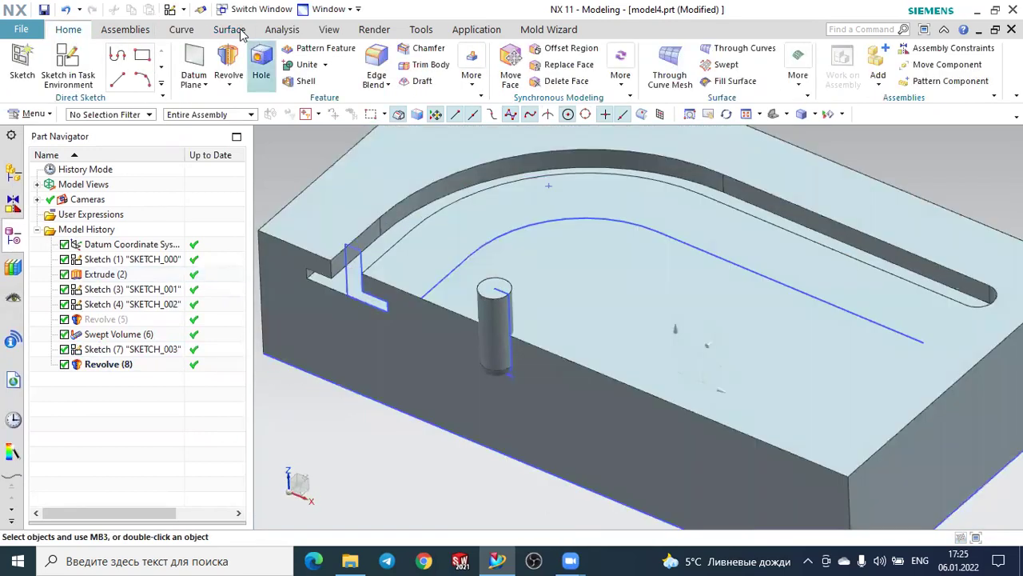
{"action": "left_click", "coordinate": [231, 30]}
{"action": "left_click", "coordinate": [339, 84]}
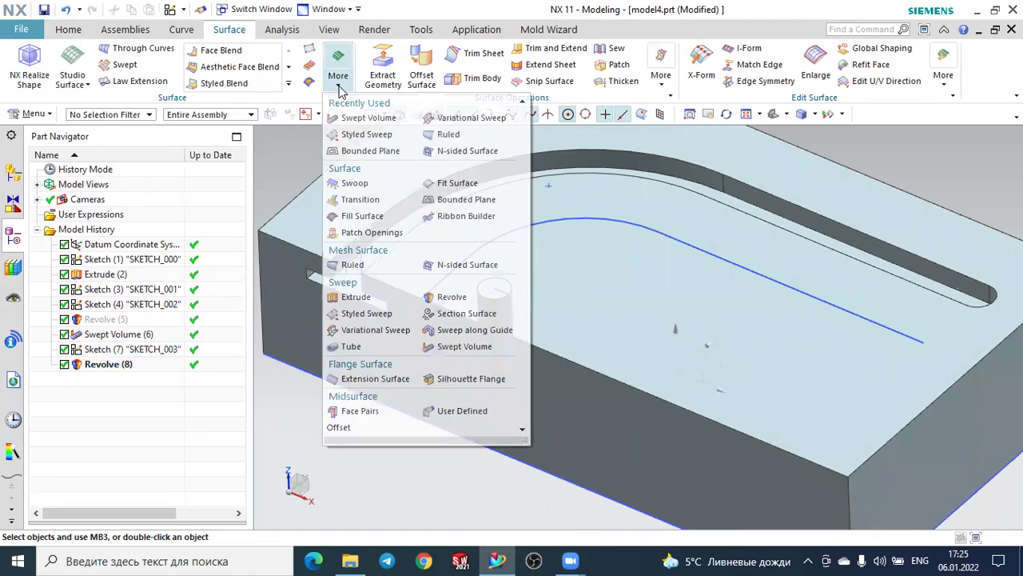
- Set up a Swept Volume with the cylinder as tool, the block as target, and the curved slot line as path
{"action": "left_click", "coordinate": [363, 117]}
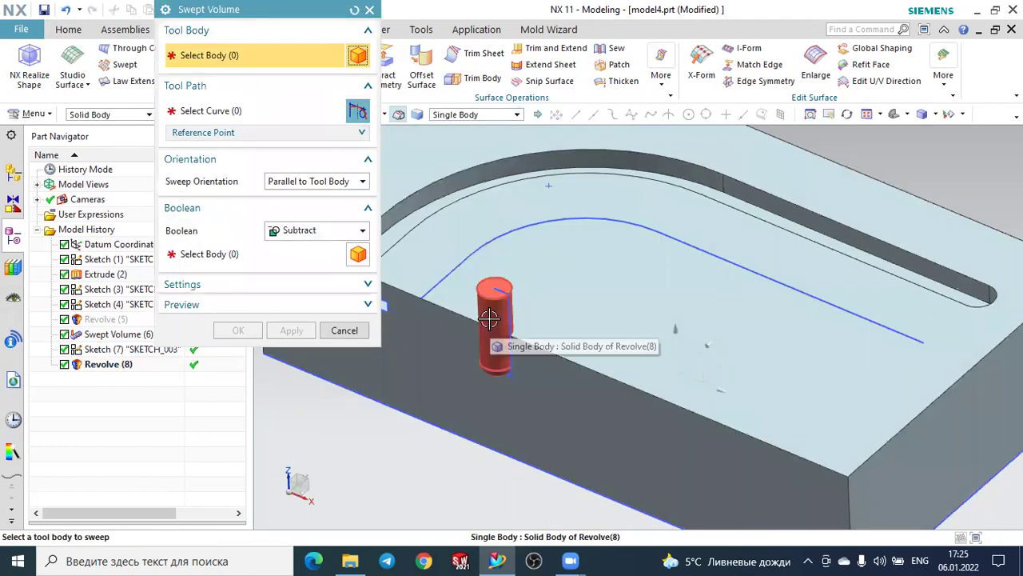
{"action": "right_click", "coordinate": [485, 320]}
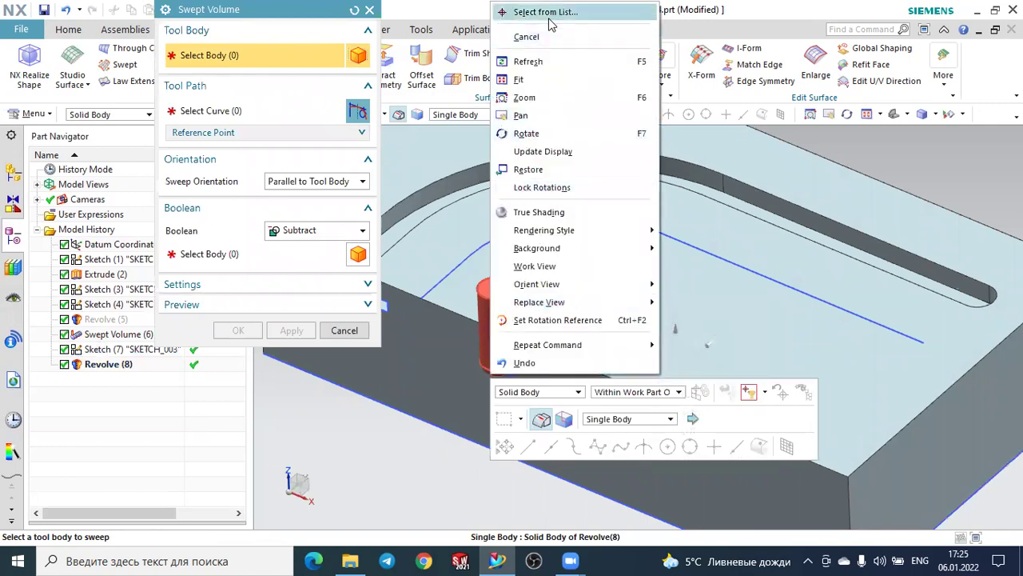
{"action": "left_click", "coordinate": [546, 12]}
{"action": "left_click", "coordinate": [615, 63]}
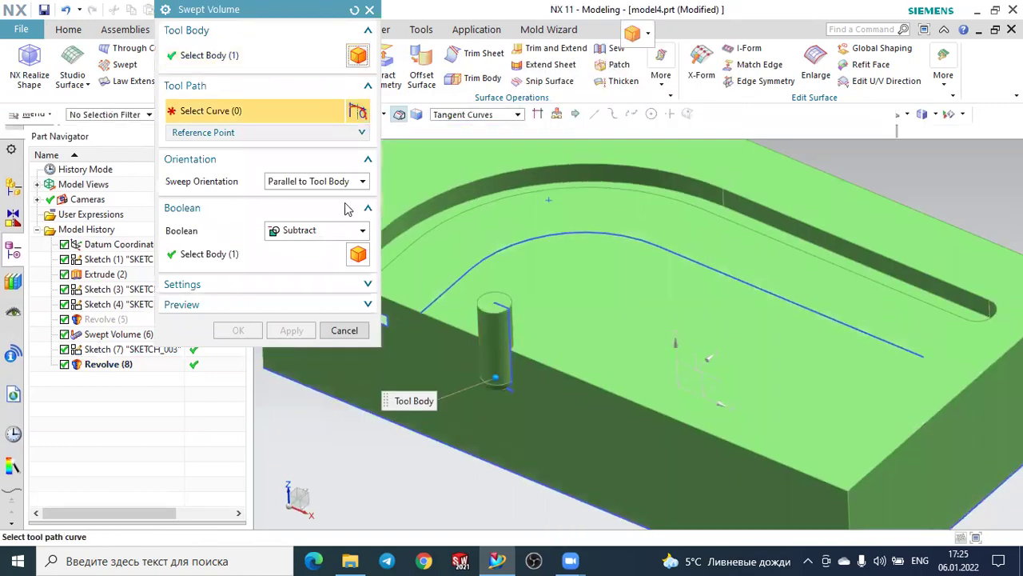
{"action": "left_click", "coordinate": [240, 254]}
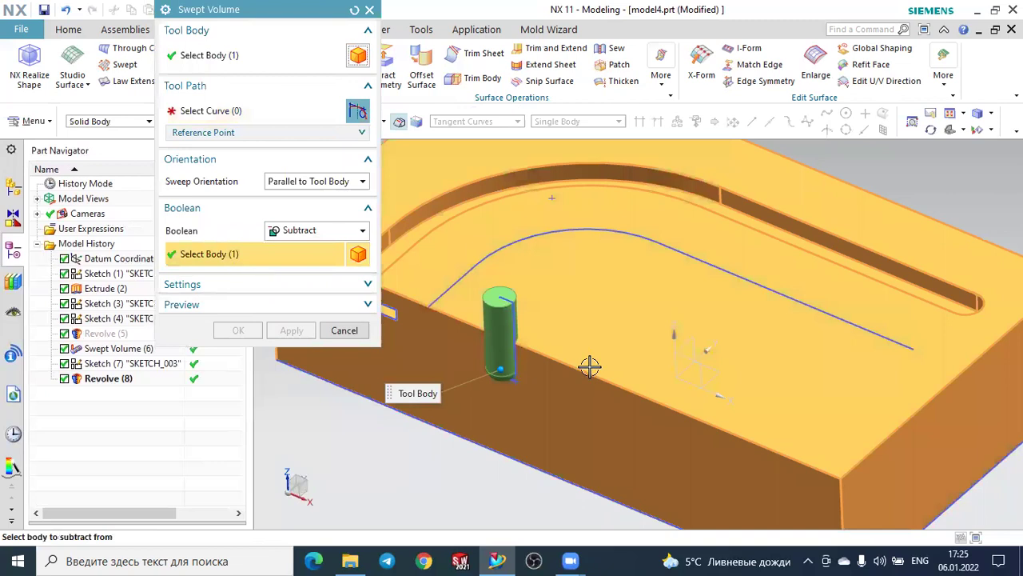
{"action": "left_click", "coordinate": [228, 112]}
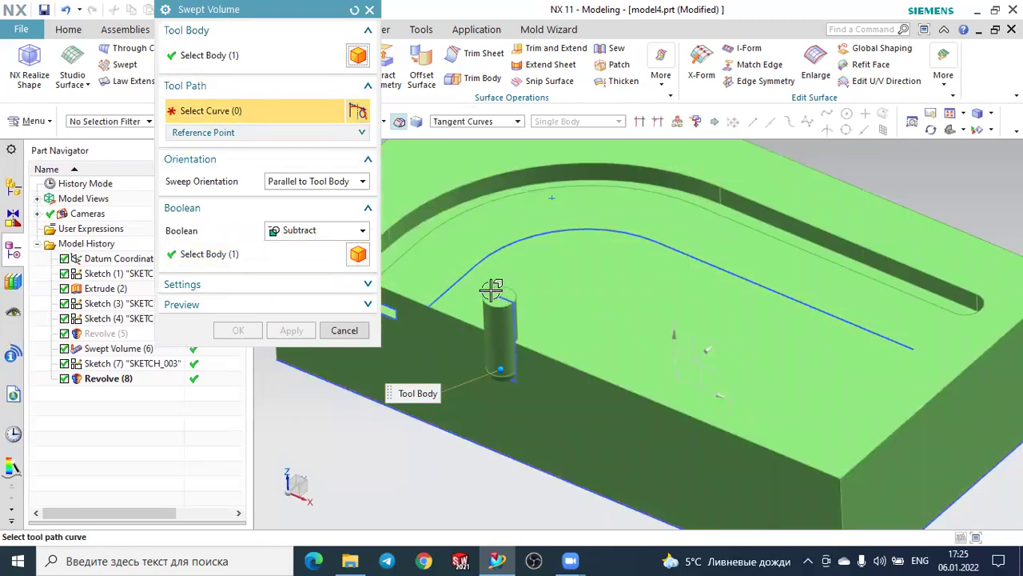
{"action": "left_click", "coordinate": [460, 281]}
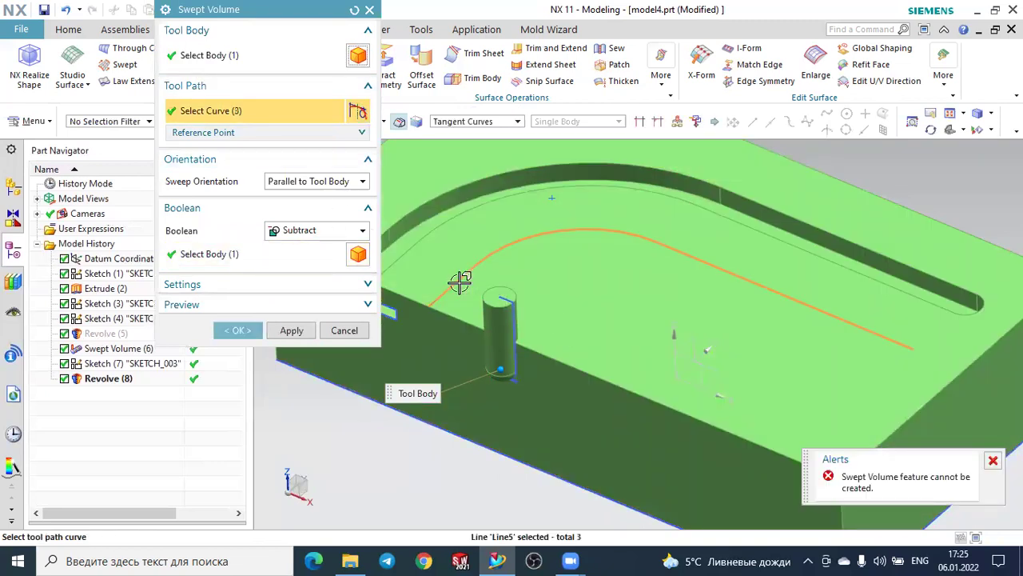
- Keep Parallel to Tool Body sweep orientation, then cancel the failing swept volume
{"action": "left_click", "coordinate": [274, 253]}
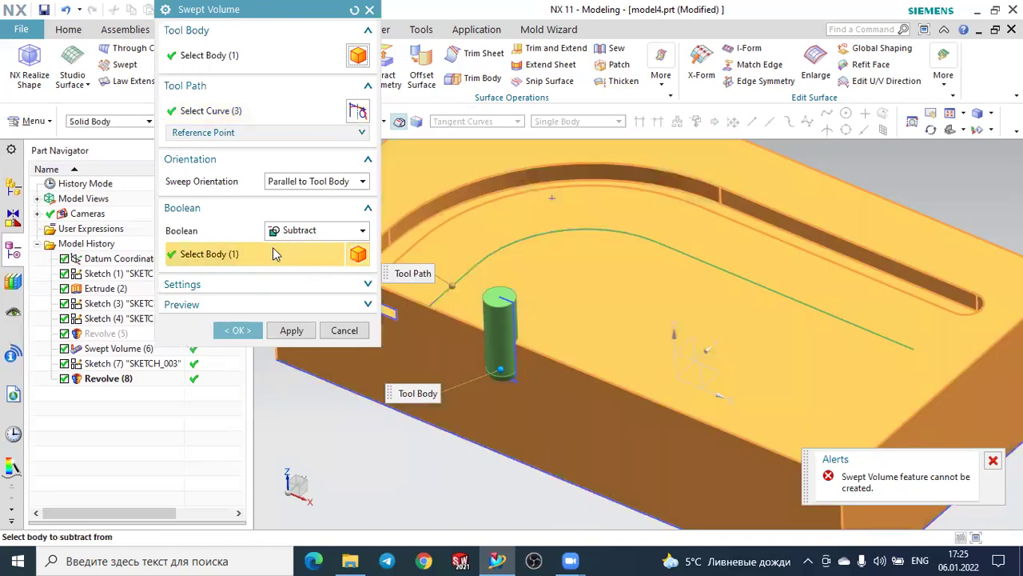
{"action": "left_click", "coordinate": [297, 182]}
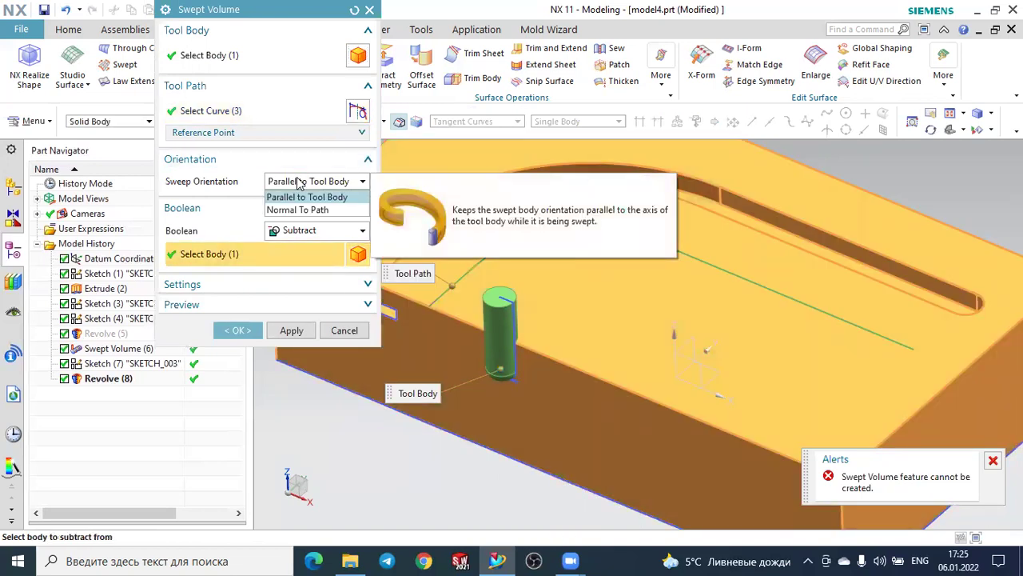
{"action": "left_click", "coordinate": [298, 182]}
{"action": "left_click", "coordinate": [244, 110]}
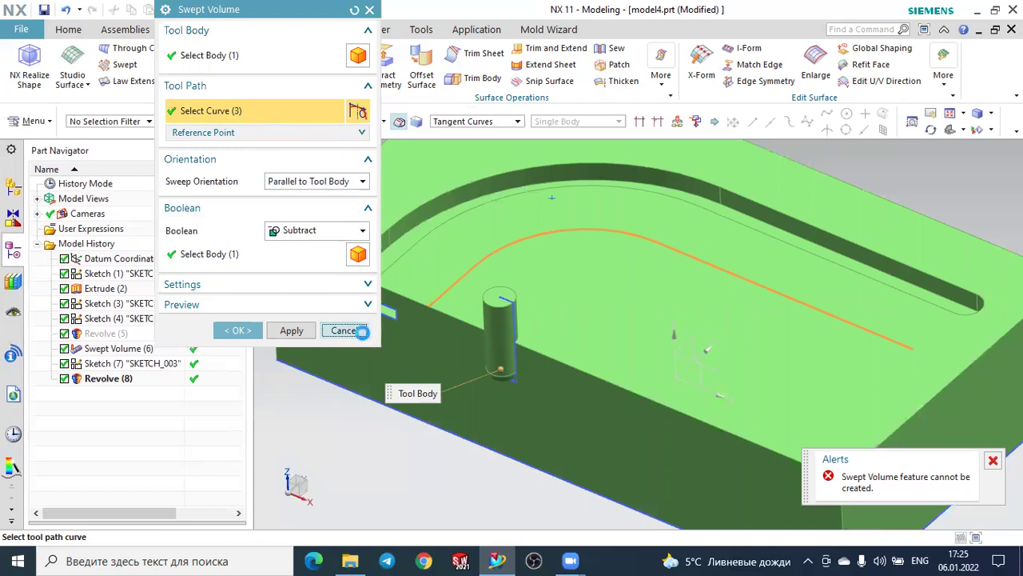
{"action": "left_click", "coordinate": [344, 330]}
{"action": "middle_click_drag", "start_coordinate": [352, 339], "coordinate": [418, 384]}
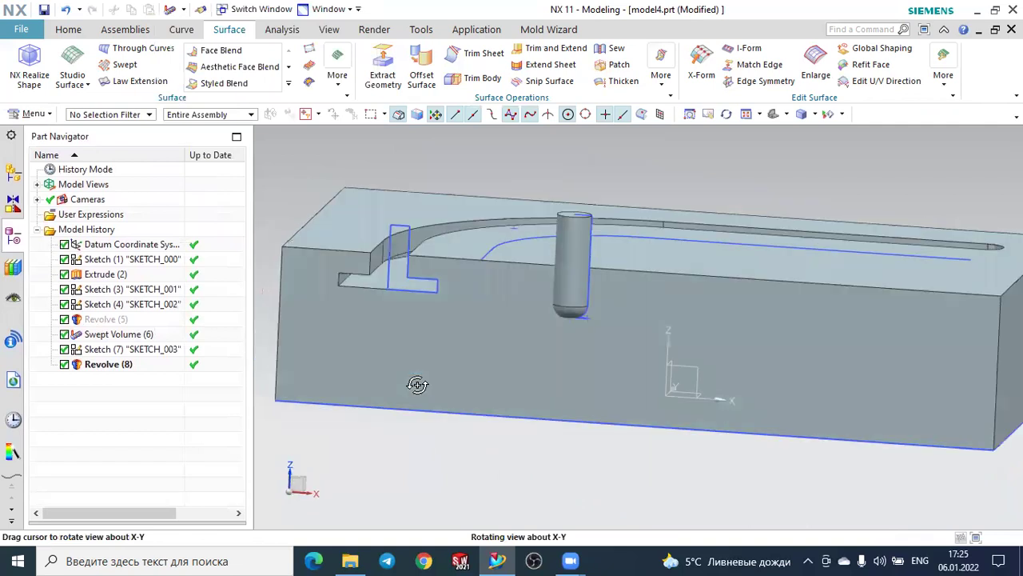
- Open the SKETCH_003 tool profile for editing from the Part Navigator
{"action": "left_click", "coordinate": [112, 322]}
{"action": "left_click", "coordinate": [118, 350]}
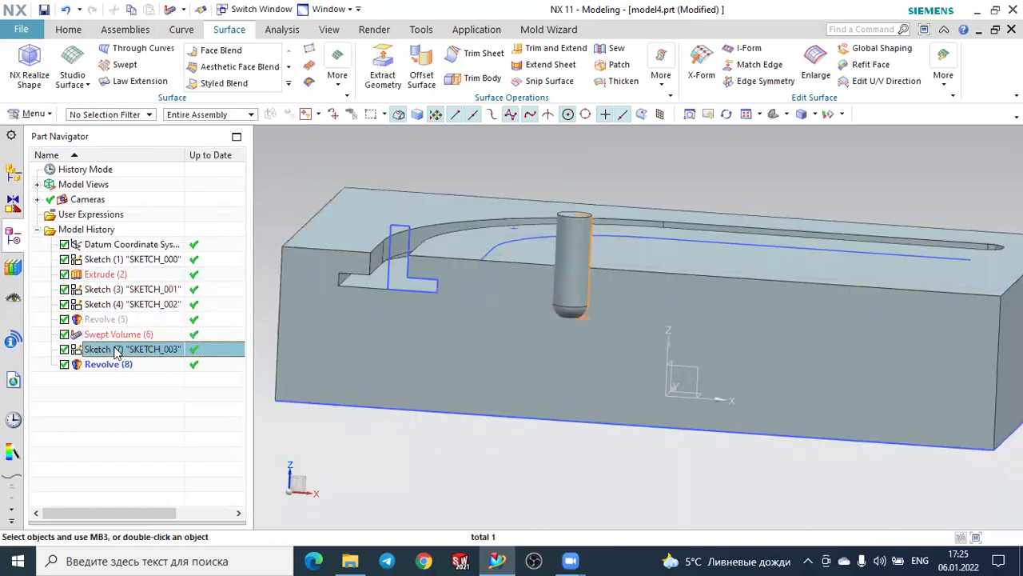
{"action": "double_click", "coordinate": [114, 349]}
{"action": "scroll", "coordinate": [712, 349], "scroll_direction": "up", "scroll_amount": 3}
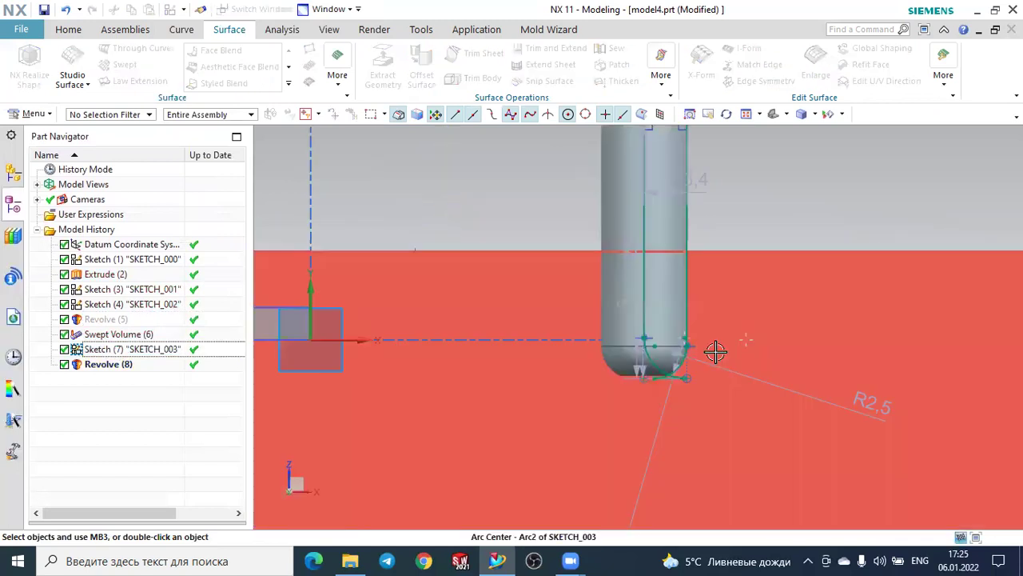
{"action": "scroll", "coordinate": [712, 389], "scroll_direction": "up", "scroll_amount": 2}
{"action": "scroll", "coordinate": [712, 389], "scroll_direction": "up", "scroll_amount": 1}
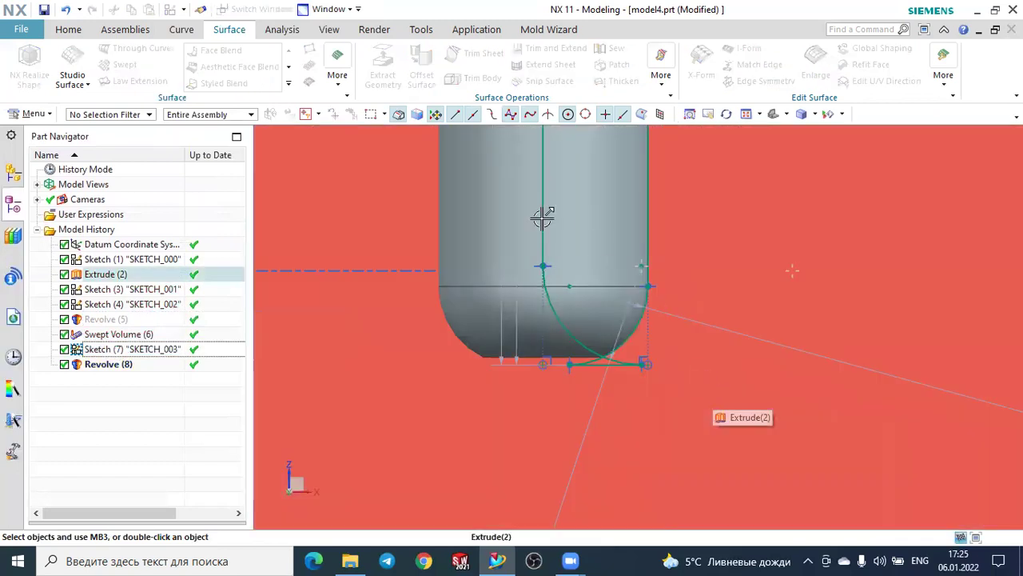
{"action": "scroll", "coordinate": [620, 366], "scroll_direction": "up", "scroll_amount": 3}
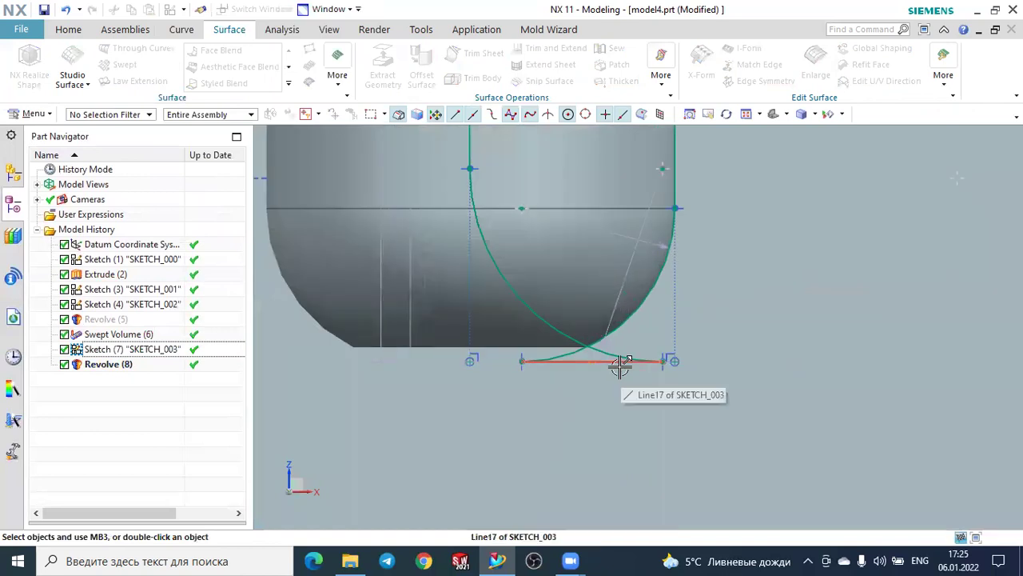
- Quick Trim away the bottom line and lower arcs, leaving only the vertical sides, and finish the sketch
{"action": "left_click", "coordinate": [68, 30]}
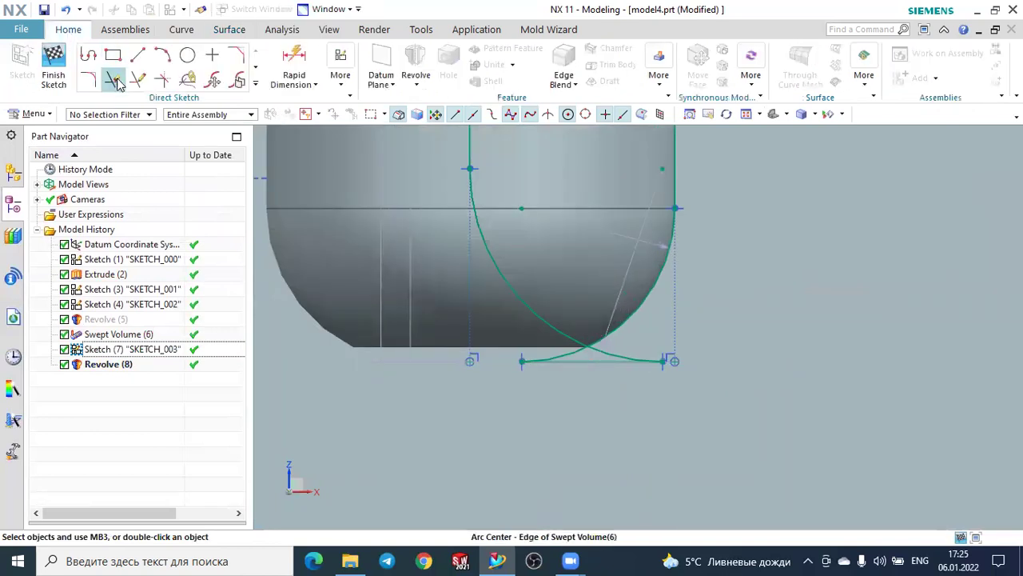
{"action": "left_click", "coordinate": [113, 79]}
{"action": "left_click", "coordinate": [562, 360]}
{"action": "left_click", "coordinate": [606, 352]}
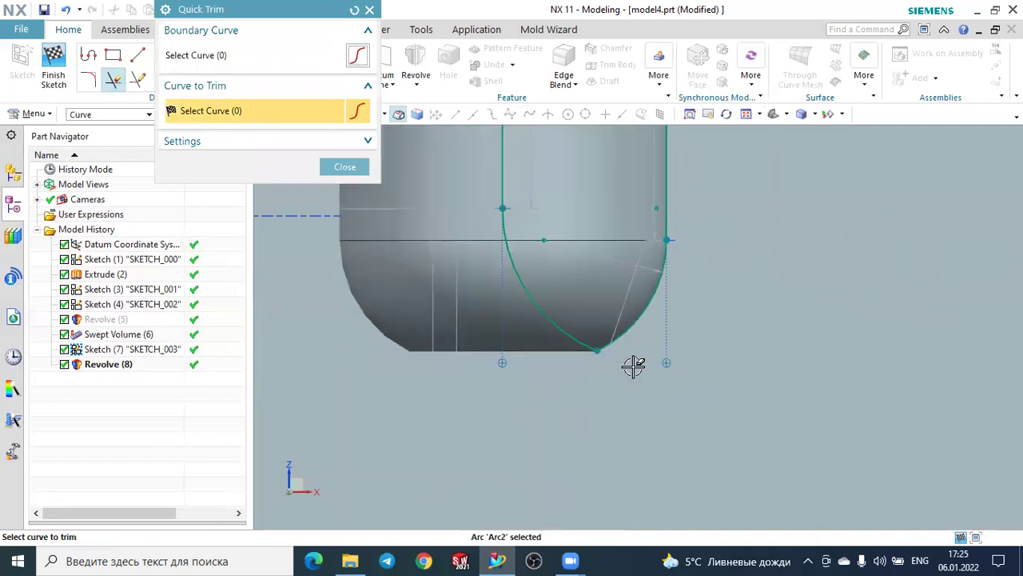
{"action": "scroll", "coordinate": [633, 363], "scroll_direction": "down", "scroll_amount": 2}
{"action": "scroll", "coordinate": [633, 352], "scroll_direction": "down", "scroll_amount": 2}
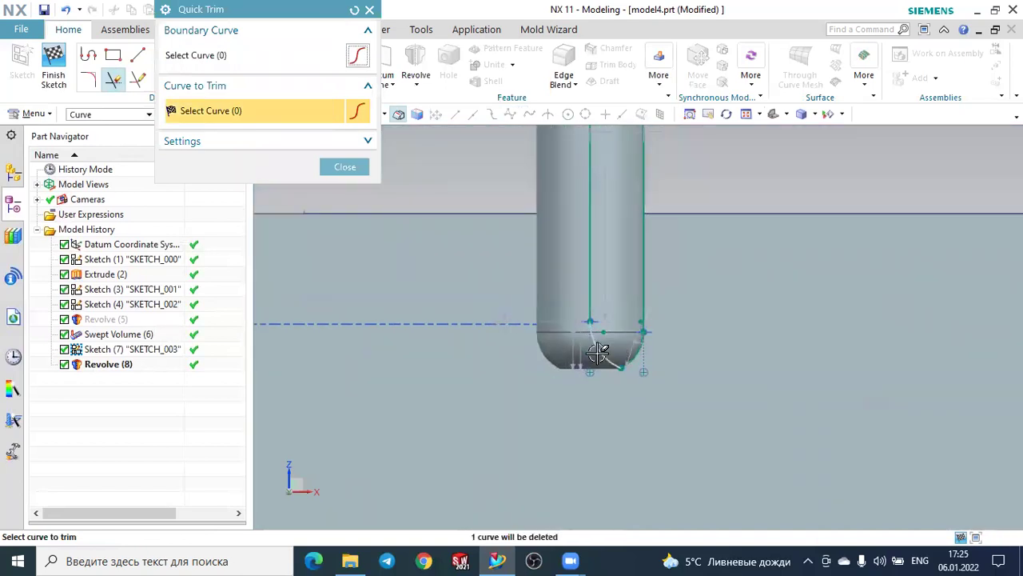
{"action": "left_click", "coordinate": [645, 343]}
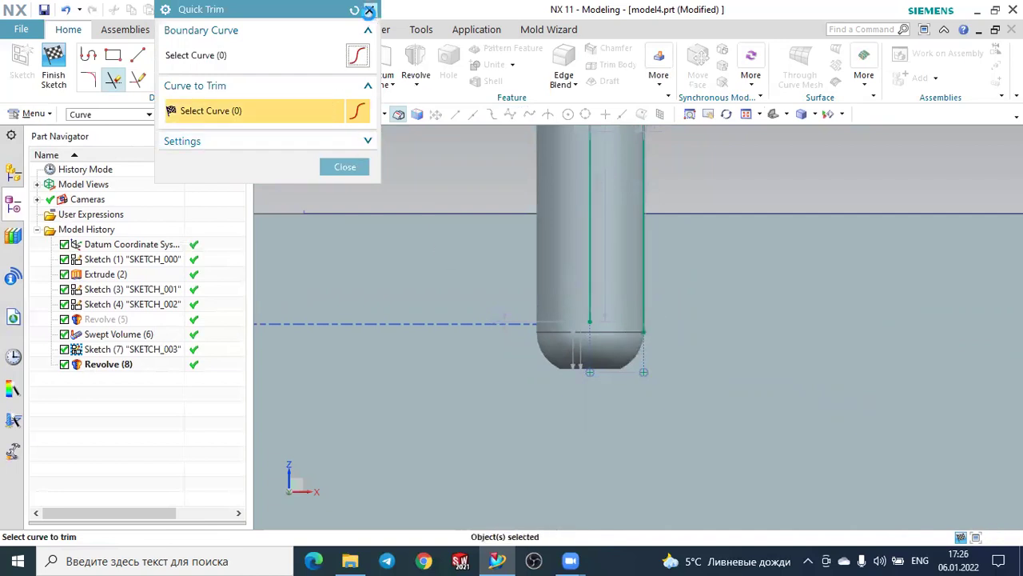
{"action": "left_click", "coordinate": [370, 10]}
{"action": "left_click", "coordinate": [54, 67]}
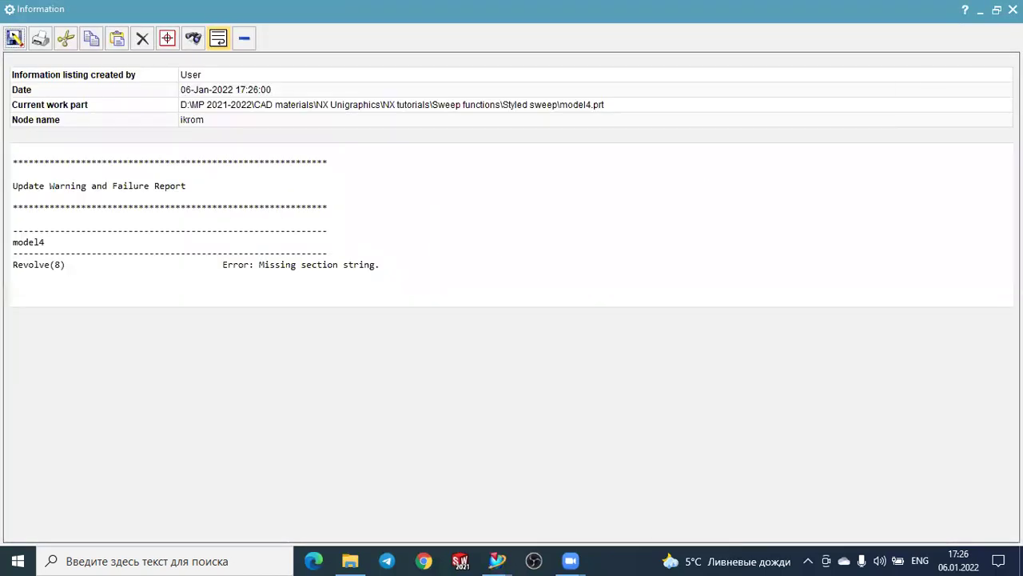
- Dismiss the update failure report and delete SKETCH_003 together with its failed Revolve (8)
{"action": "key", "text": "Escape"}
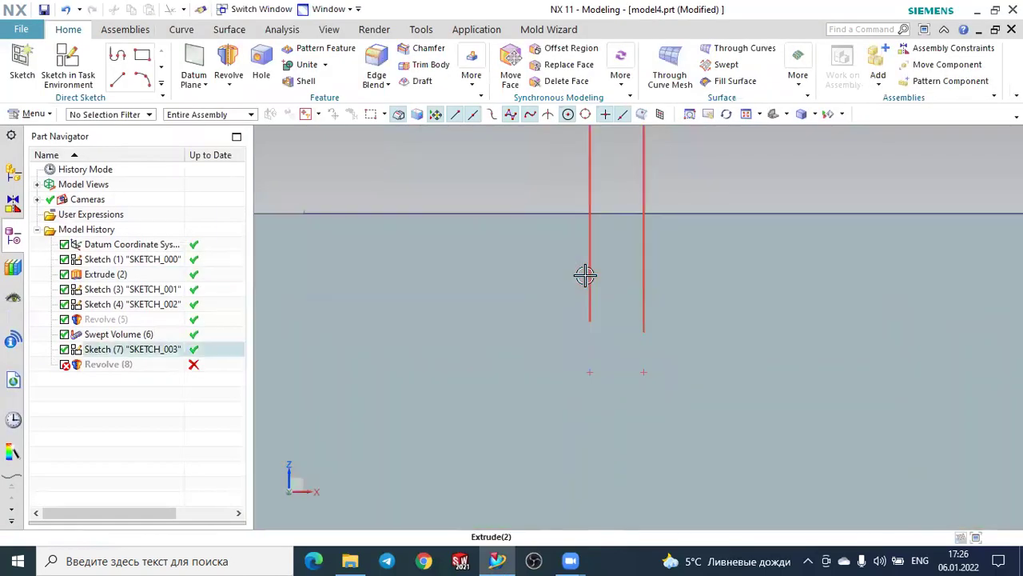
{"action": "left_click", "coordinate": [588, 275]}
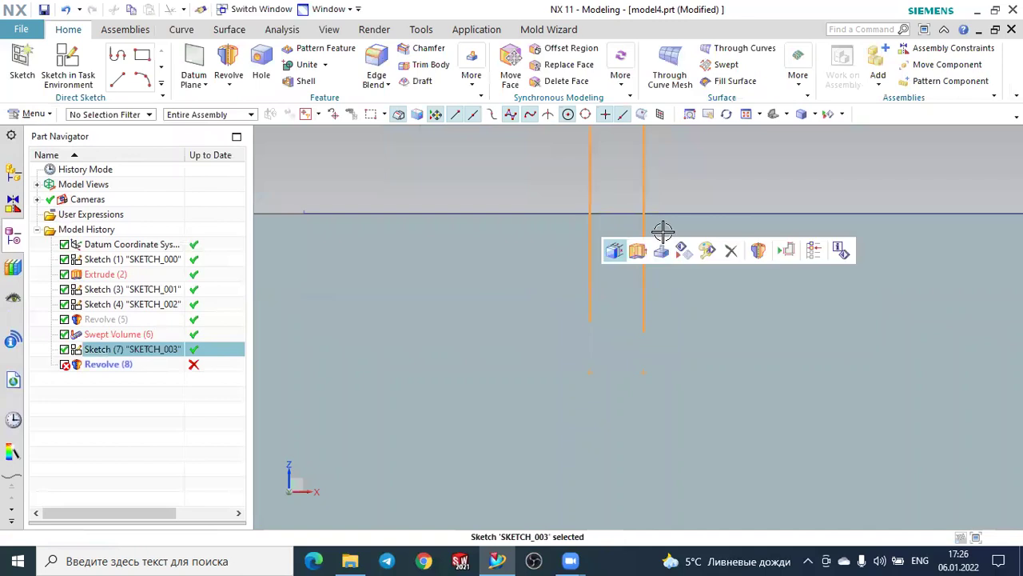
{"action": "left_click", "coordinate": [731, 251]}
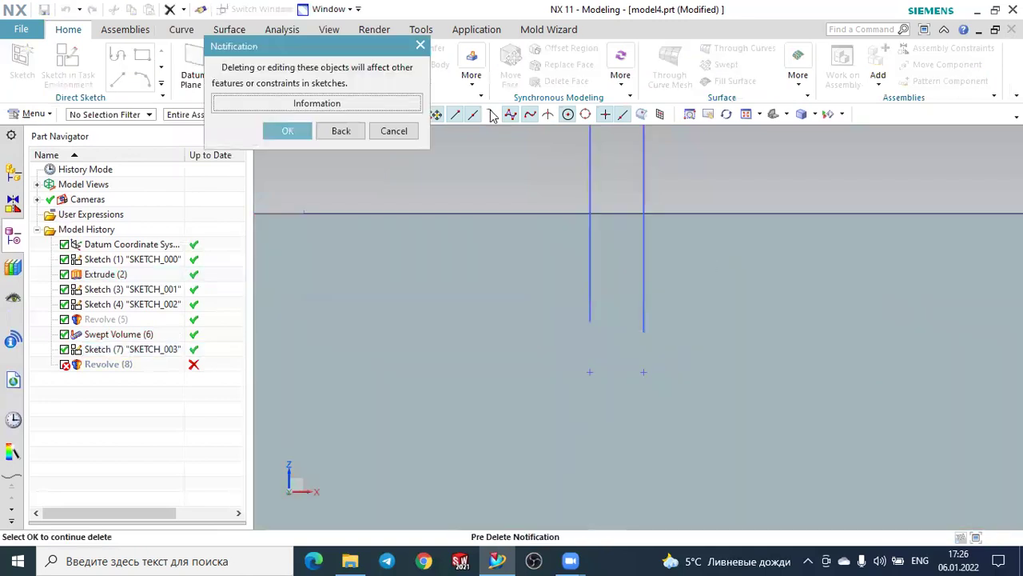
{"action": "left_click", "coordinate": [288, 131]}
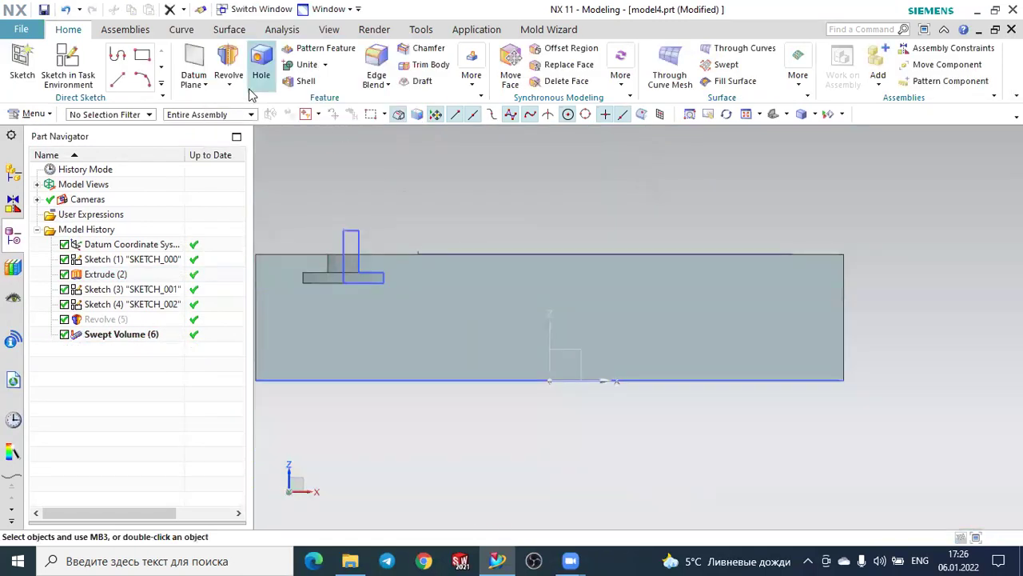
{"action": "key", "text": "Escape"}
- Sketch a new slim rectangle on the block's face
{"action": "left_click", "coordinate": [11, 67]}
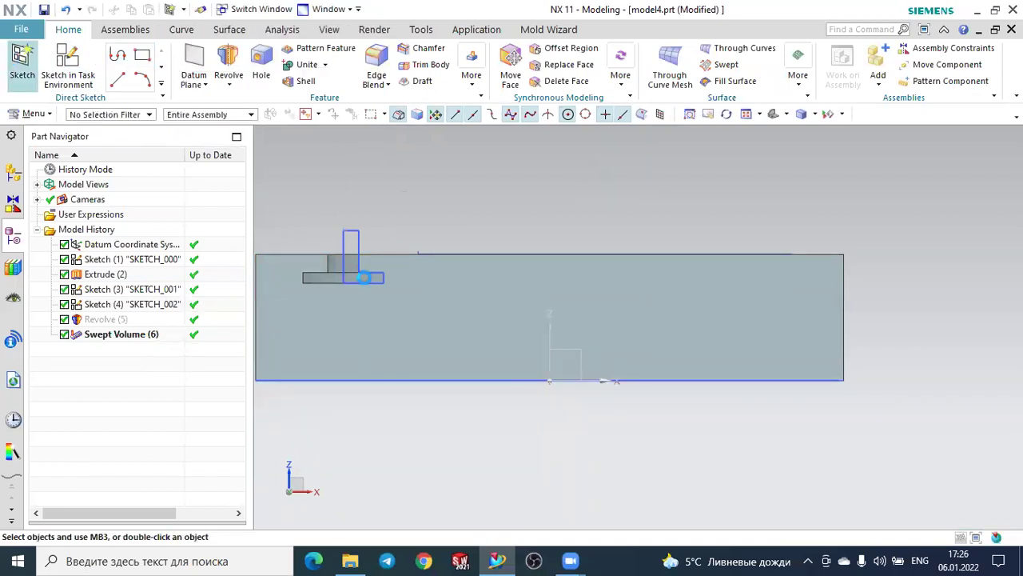
{"action": "left_click", "coordinate": [469, 293]}
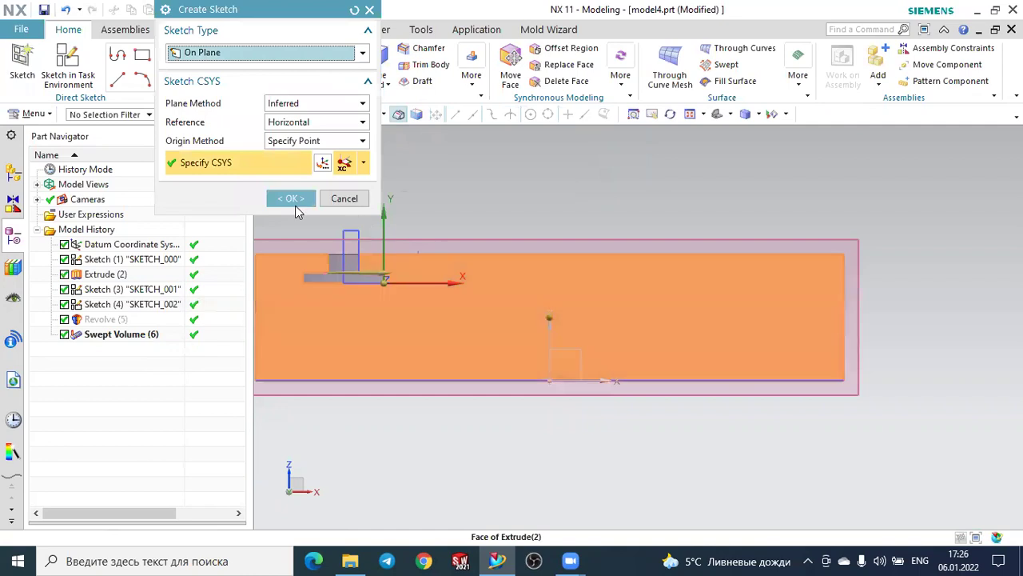
{"action": "left_click", "coordinate": [291, 198]}
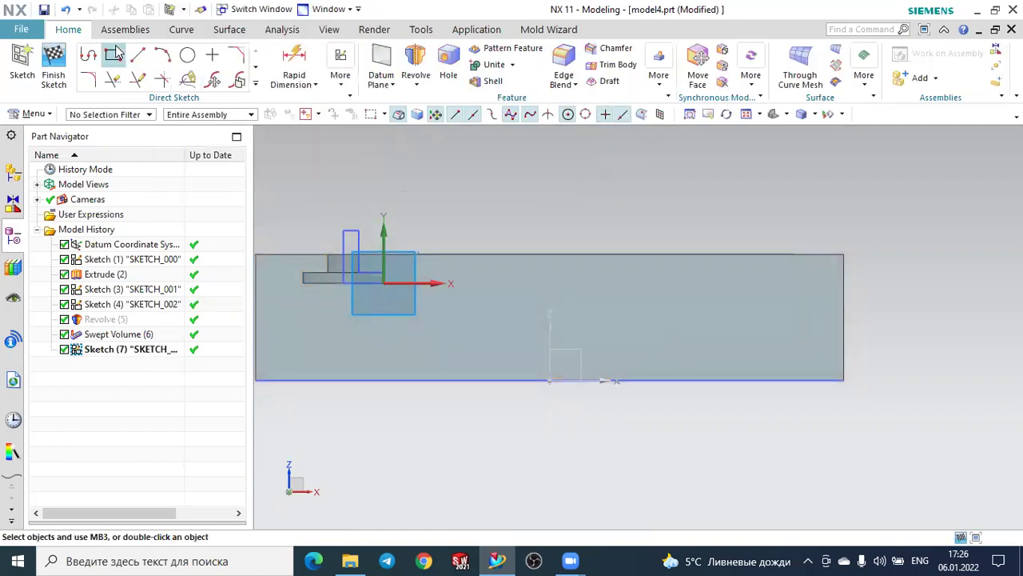
{"action": "left_click", "coordinate": [114, 54]}
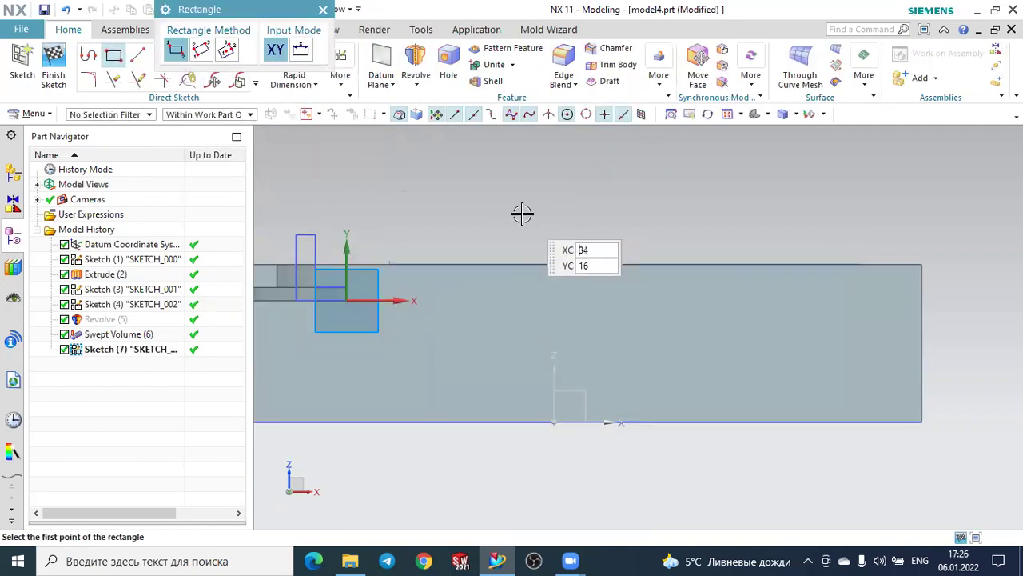
{"action": "left_click", "coordinate": [475, 212]}
{"action": "left_click", "coordinate": [499, 314]}
{"action": "key", "text": "Escape"}
{"action": "middle_click_drag", "start_coordinate": [626, 216], "coordinate": [592, 240]}
- Revolve the rectangle 0–360° about its side line into a slim cylinder
{"action": "left_click", "coordinate": [416, 68]}
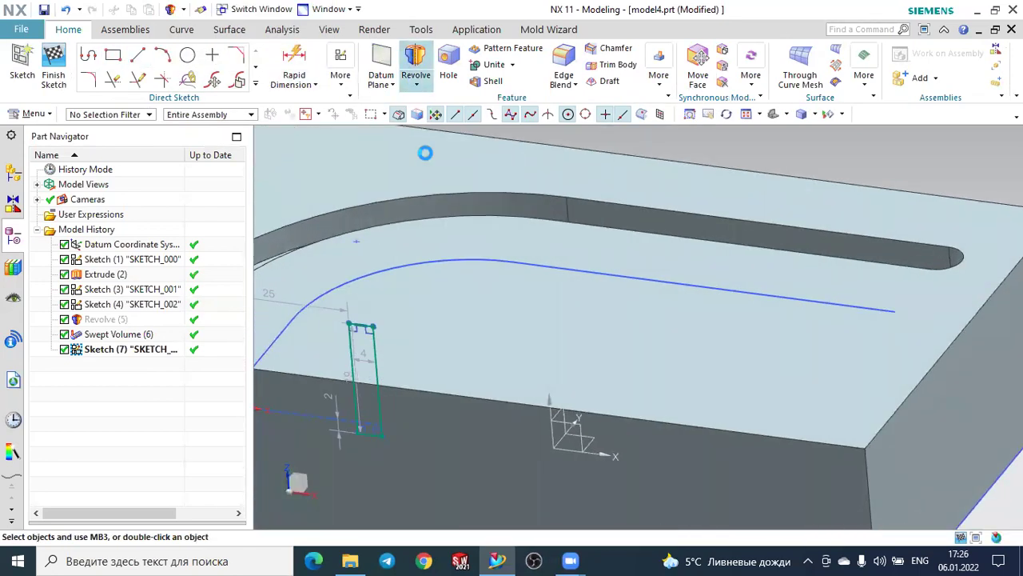
{"action": "left_click_drag", "start_coordinate": [304, 19], "coordinate": [149, 51]}
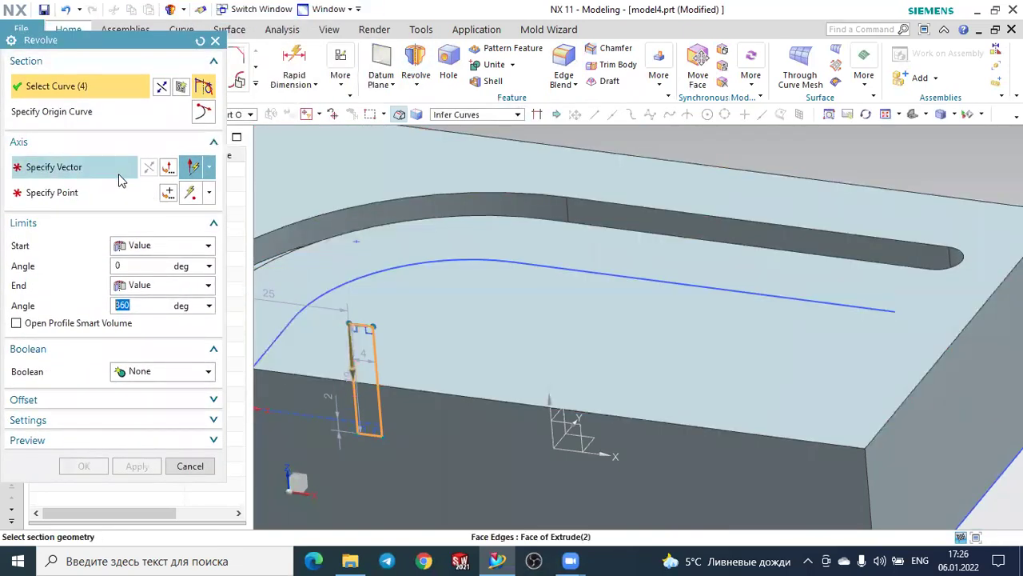
{"action": "left_click", "coordinate": [119, 179]}
{"action": "left_click", "coordinate": [352, 368]}
{"action": "scroll", "coordinate": [352, 392], "scroll_direction": "up", "scroll_amount": 2}
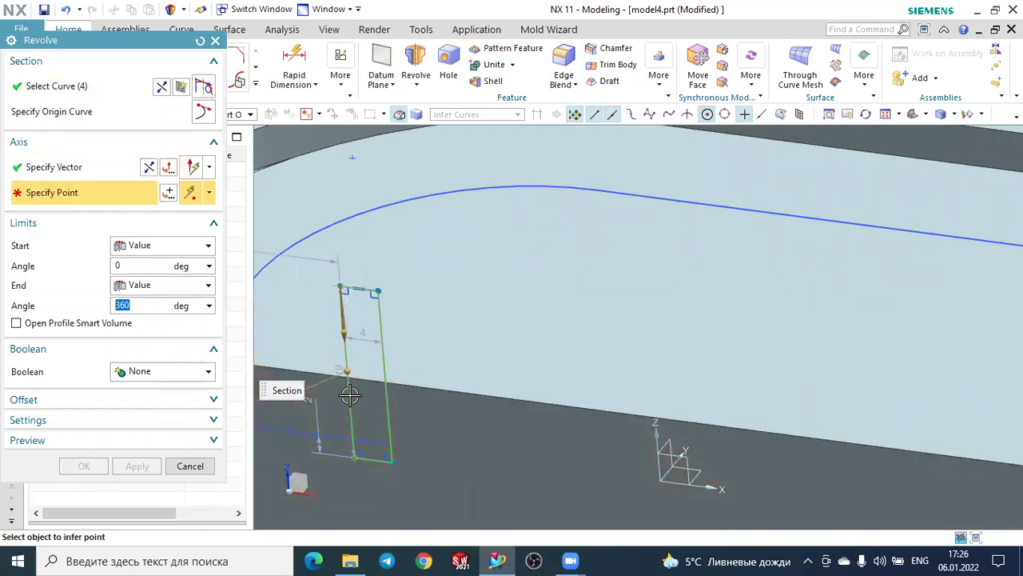
{"action": "left_click", "coordinate": [80, 167]}
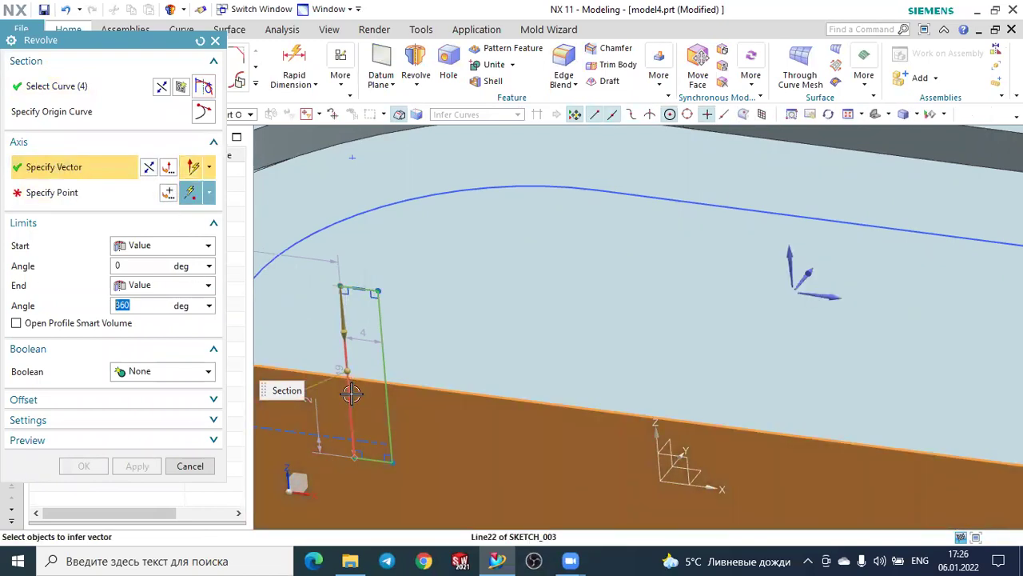
{"action": "left_click", "coordinate": [351, 394]}
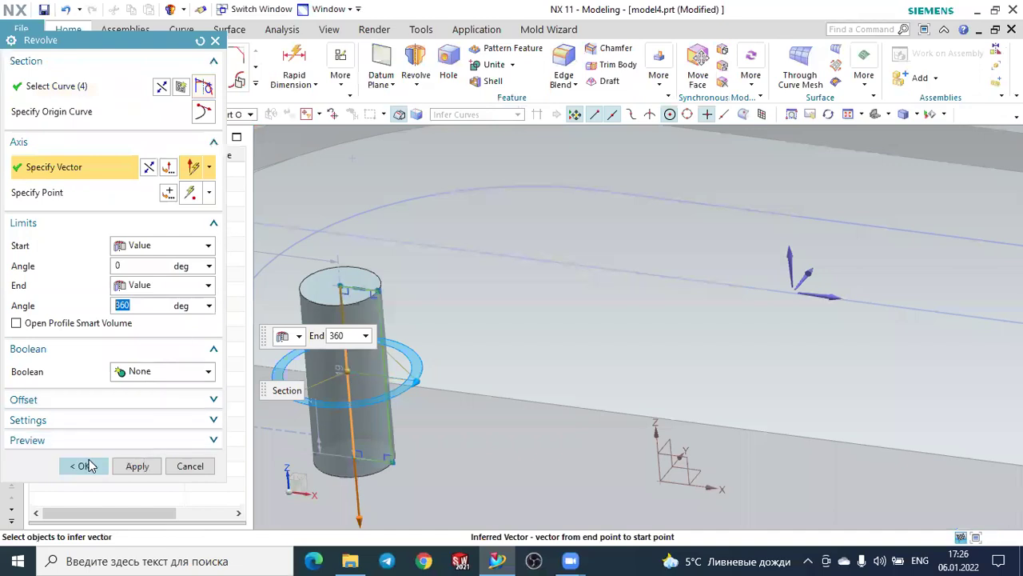
{"action": "left_click", "coordinate": [84, 466]}
{"action": "key", "text": "ctrl+f"}
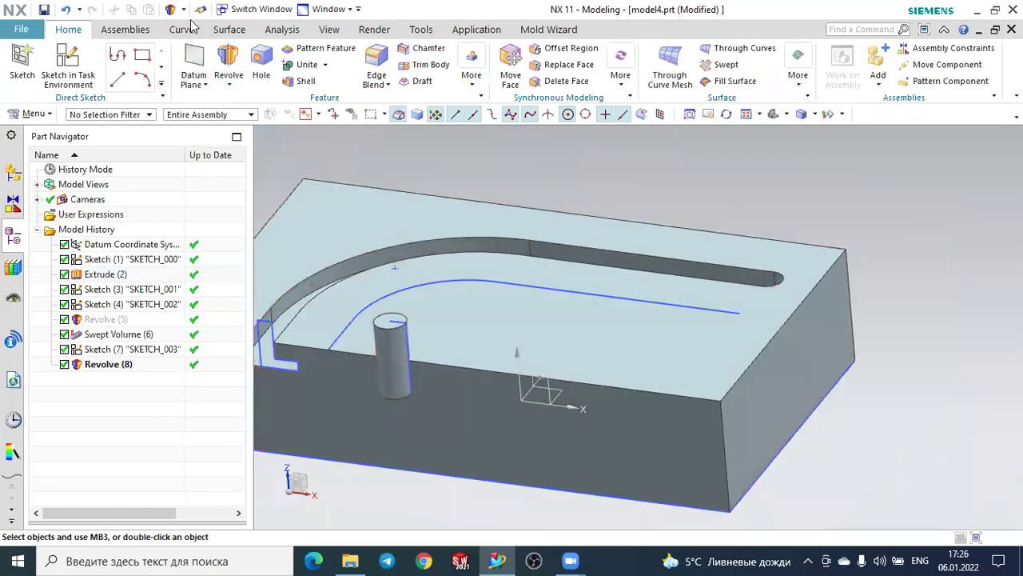
{"action": "left_click", "coordinate": [228, 29]}
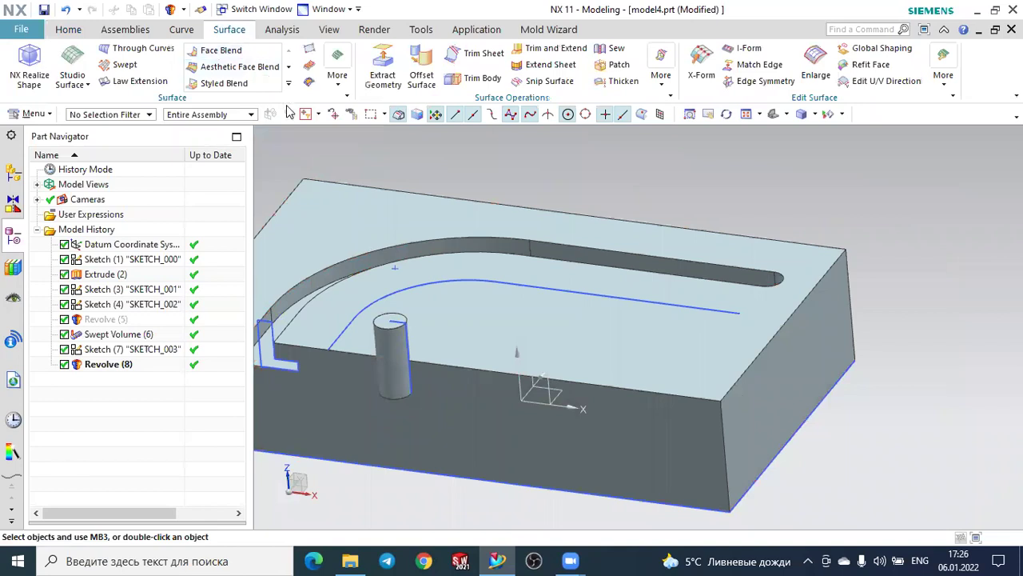
- Swept Volume the cylinder along the connected curved sketch line, subtracting it from the block
{"action": "left_click", "coordinate": [337, 76]}
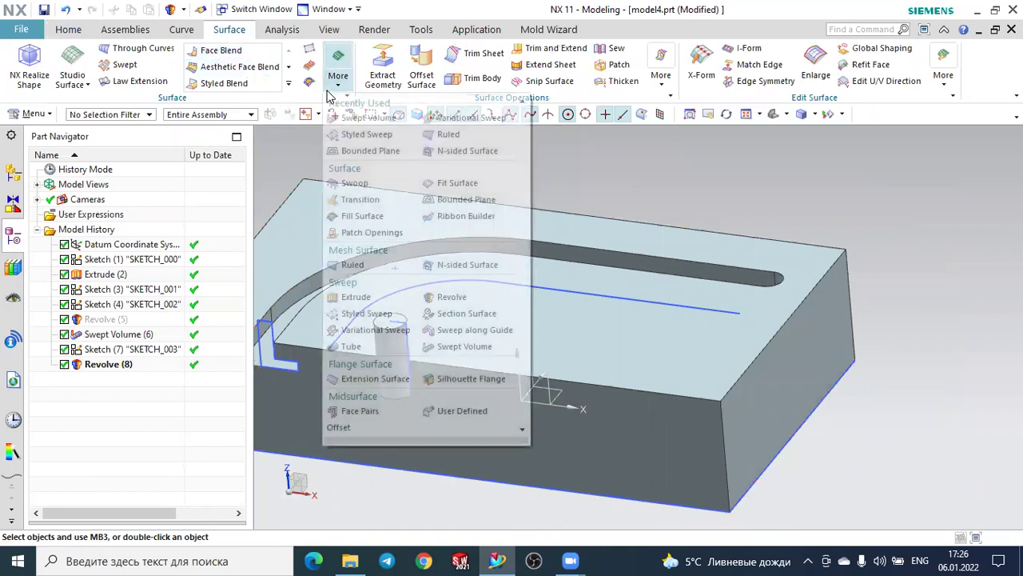
{"action": "left_click", "coordinate": [372, 116]}
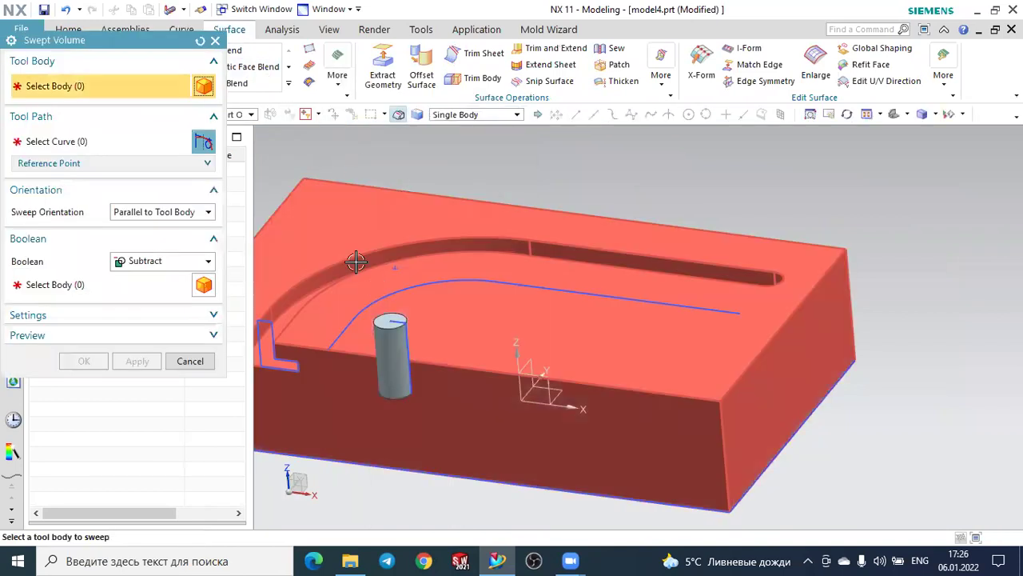
{"action": "left_click", "coordinate": [392, 336]}
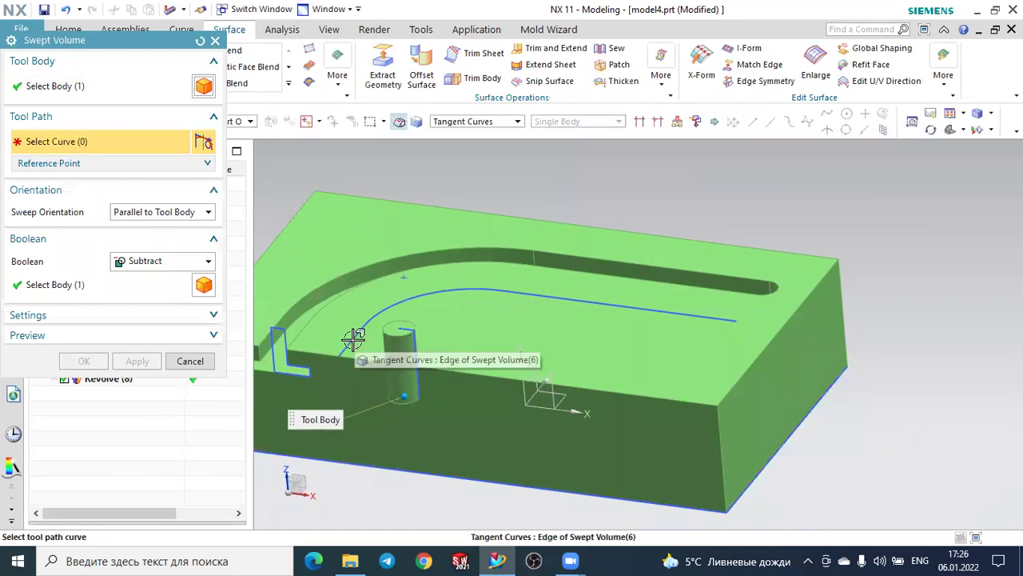
{"action": "left_click", "coordinate": [461, 121]}
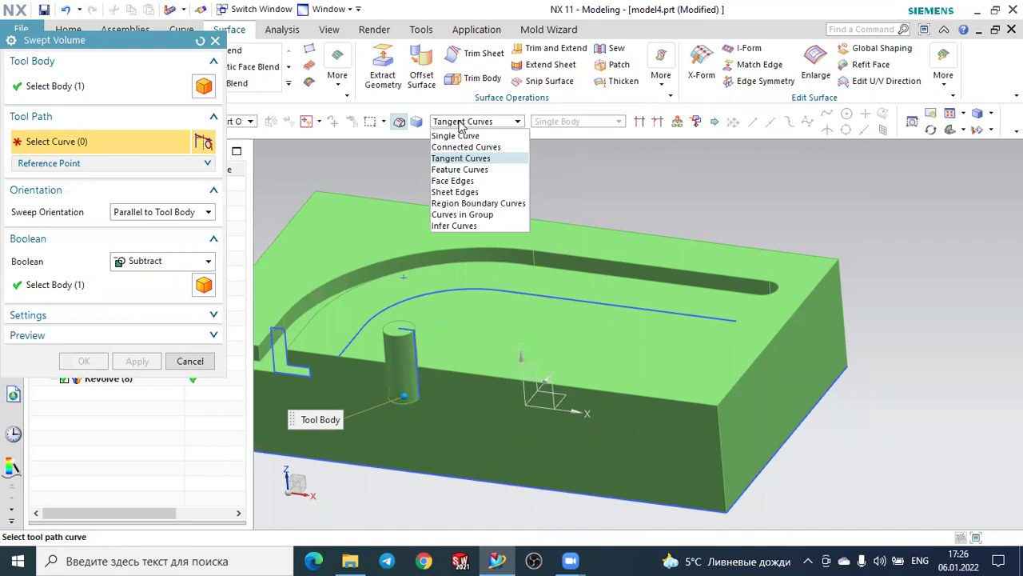
{"action": "left_click", "coordinate": [456, 145]}
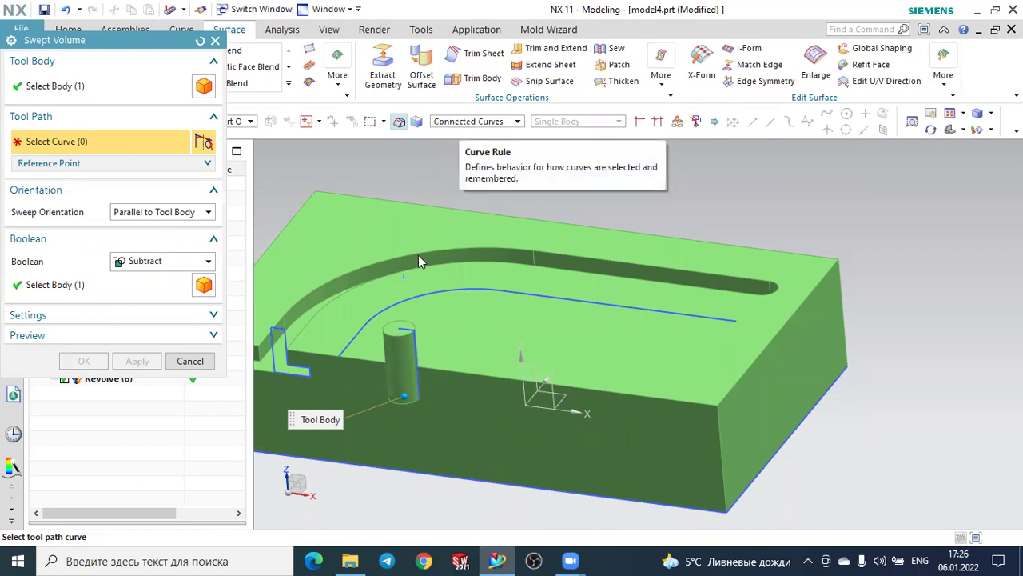
{"action": "left_click", "coordinate": [361, 335]}
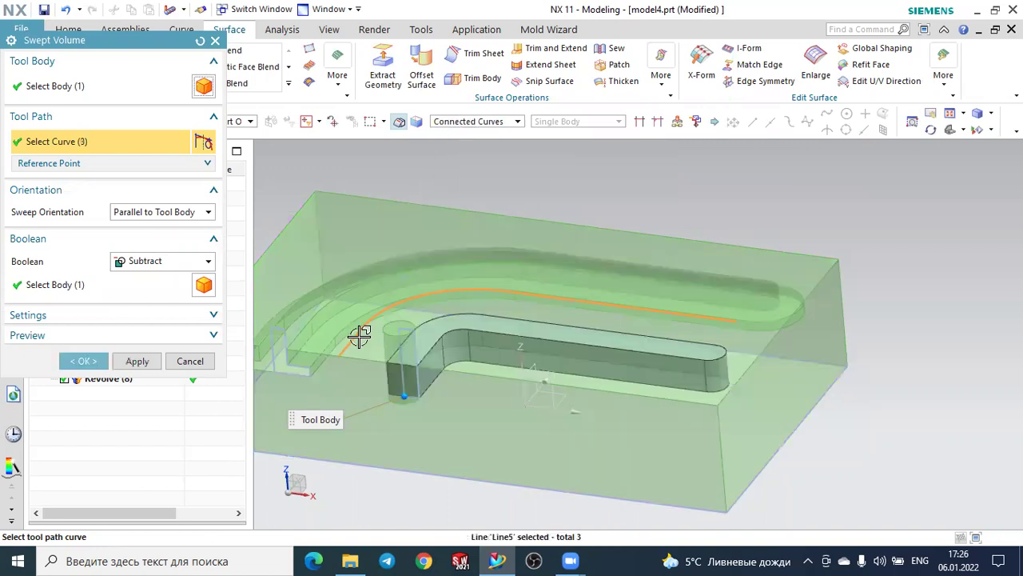
{"action": "left_click", "coordinate": [80, 285]}
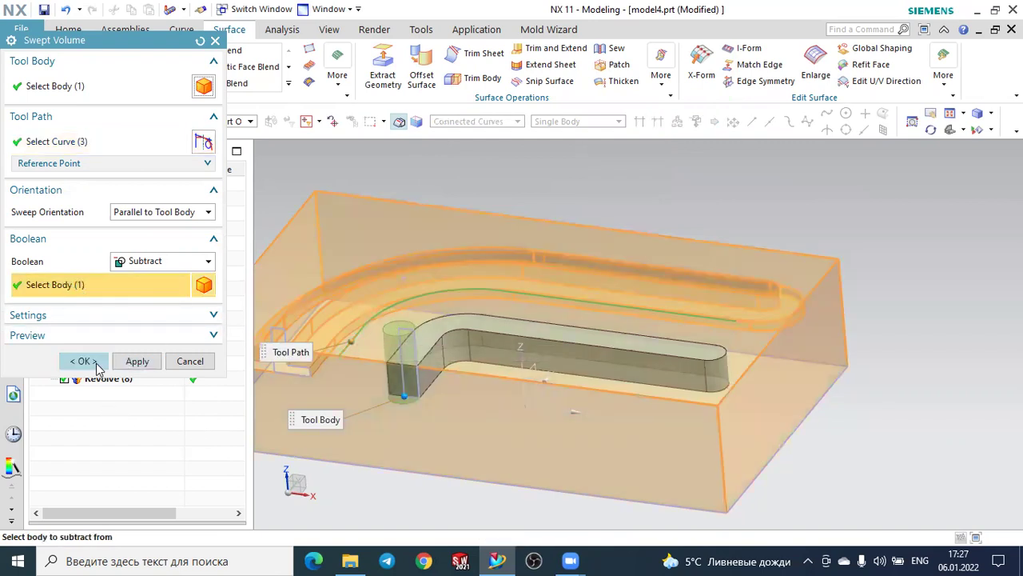
{"action": "left_click", "coordinate": [84, 361]}
{"action": "middle_click_drag", "start_coordinate": [400, 417], "coordinate": [397, 438]}
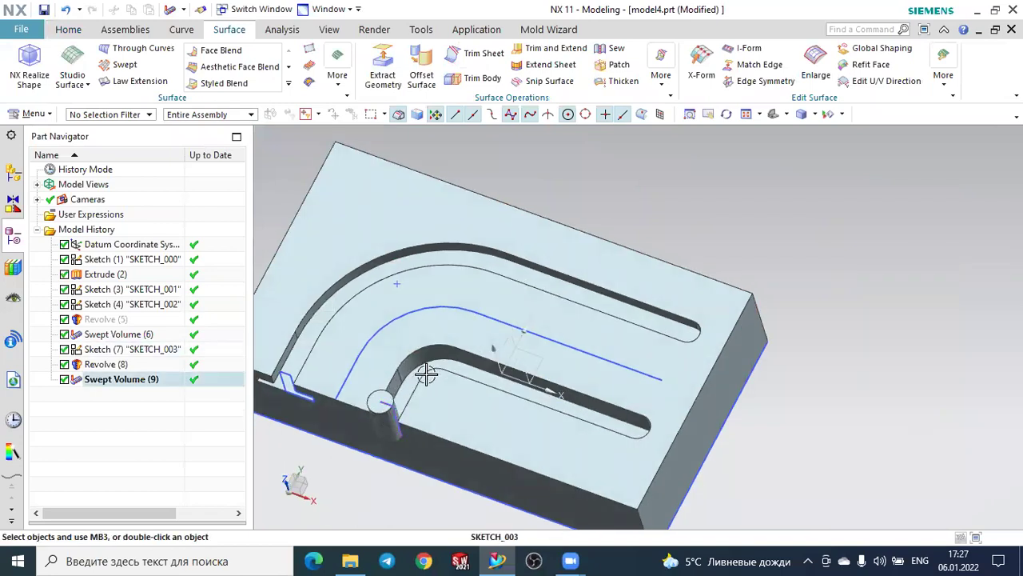
- Suppress the Revolve (8) cylinder so only the cut slot remains
{"action": "scroll", "coordinate": [385, 418], "scroll_direction": "up", "scroll_amount": 2}
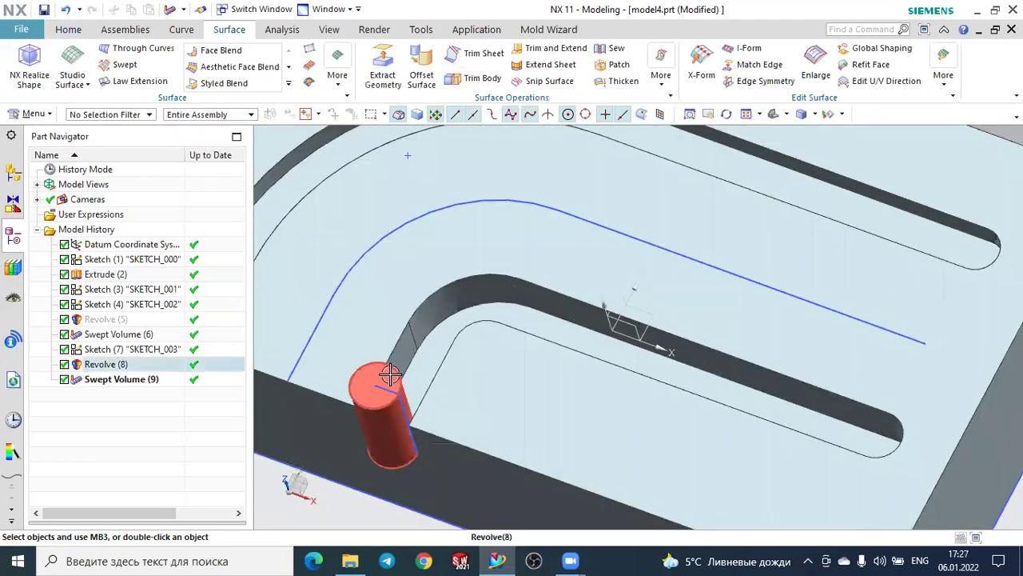
{"action": "left_click", "coordinate": [408, 393]}
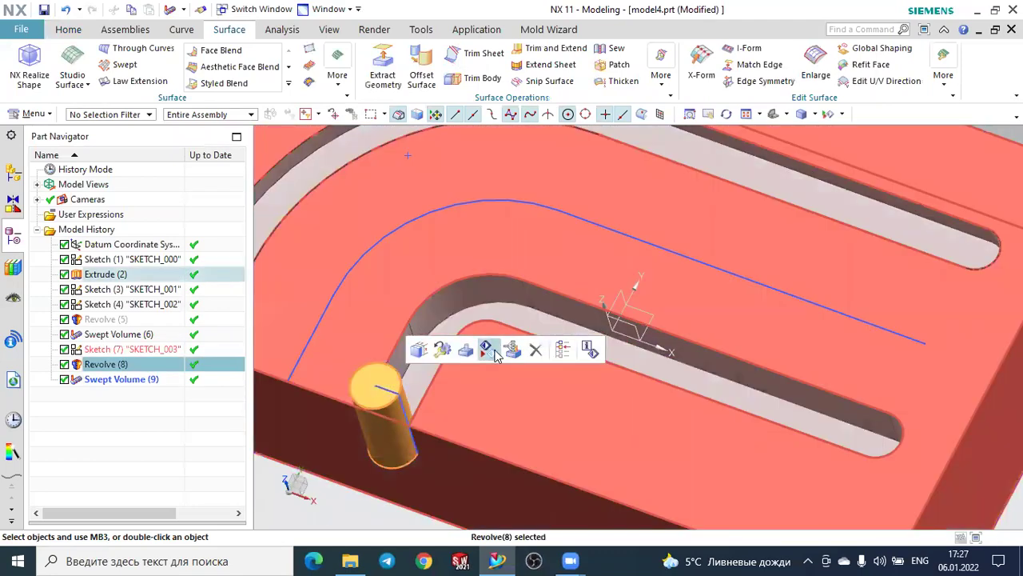
{"action": "left_click", "coordinate": [489, 350]}
{"action": "mouse_move", "coordinate": [491, 347]}
{"action": "middle_mouse_down"}
{"action": "mouse_move", "coordinate": [573, 312]}
{"action": "mouse_move", "coordinate": [530, 299]}
{"action": "mouse_move", "coordinate": [514, 318]}
{"action": "mouse_move", "coordinate": [491, 318]}
{"action": "mouse_move", "coordinate": [497, 329]}
{"action": "mouse_move", "coordinate": [507, 327]}
{"action": "mouse_move", "coordinate": [493, 308]}
{"action": "mouse_move", "coordinate": [525, 290]}
{"action": "mouse_move", "coordinate": [550, 296]}
{"action": "mouse_move", "coordinate": [546, 306]}
{"action": "mouse_move", "coordinate": [546, 296]}
{"action": "middle_mouse_up"}
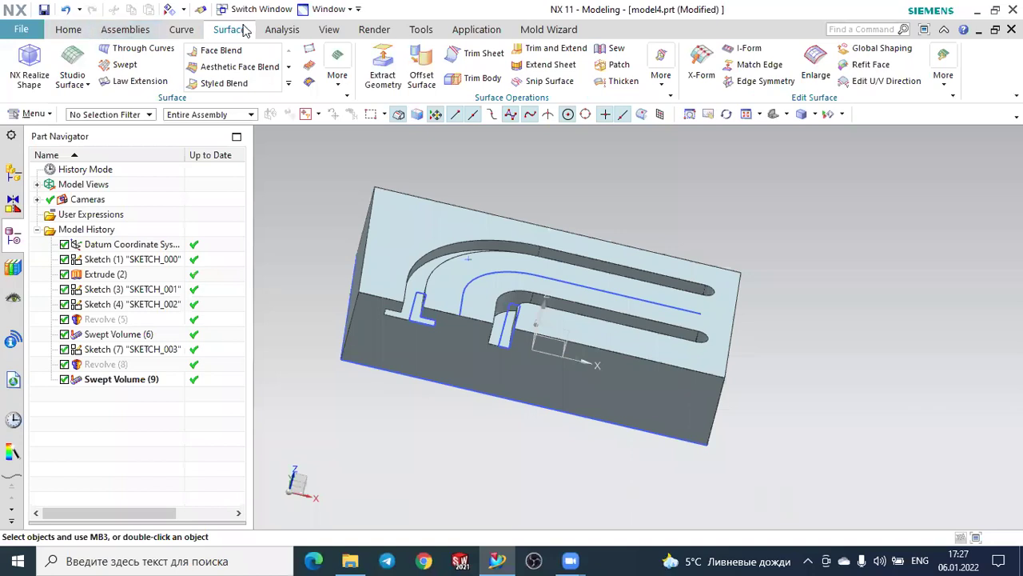
{"action": "left_click", "coordinate": [126, 64]}
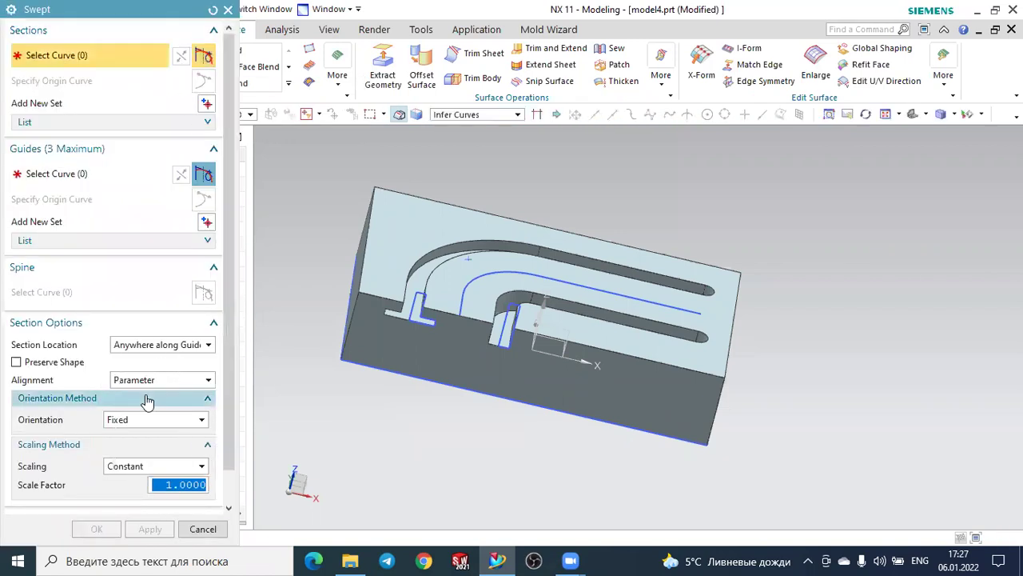
{"action": "scroll", "coordinate": [149, 420], "scroll_direction": "down", "scroll_amount": 1}
{"action": "scroll", "coordinate": [152, 335], "scroll_direction": "up", "scroll_amount": 1}
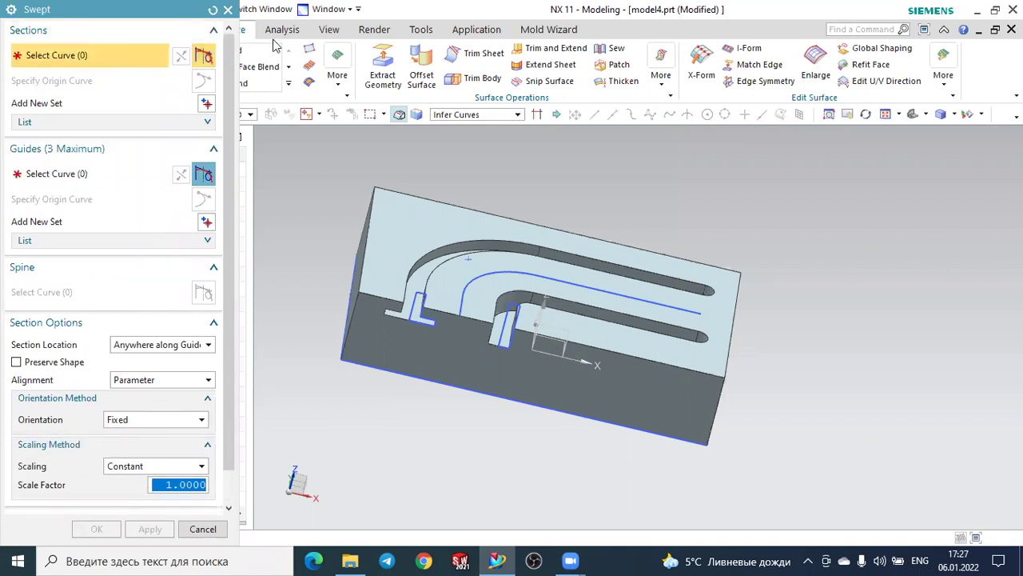
{"action": "left_click", "coordinate": [228, 9]}
{"action": "left_click", "coordinate": [337, 86]}
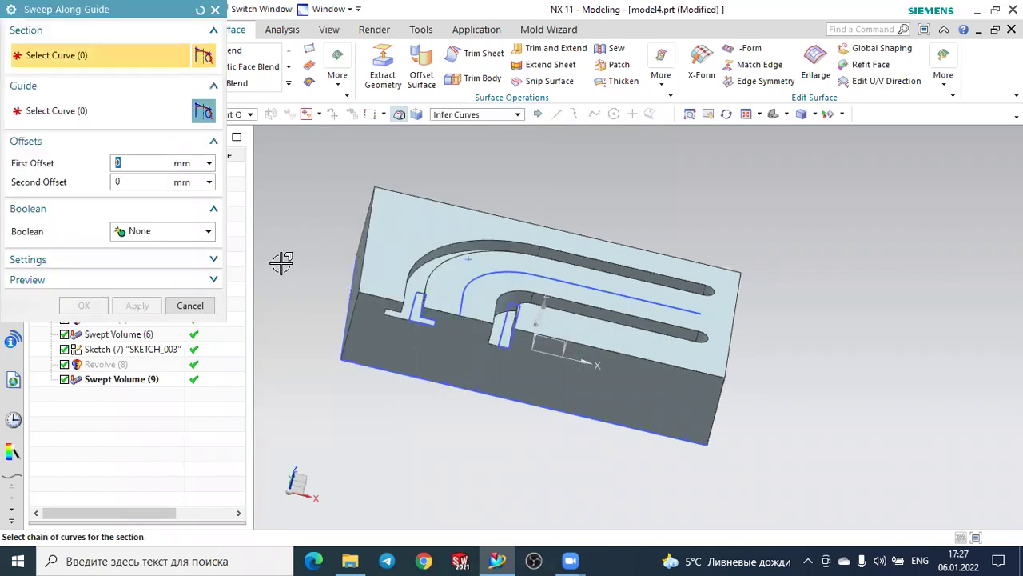
{"action": "left_click", "coordinate": [162, 231]}
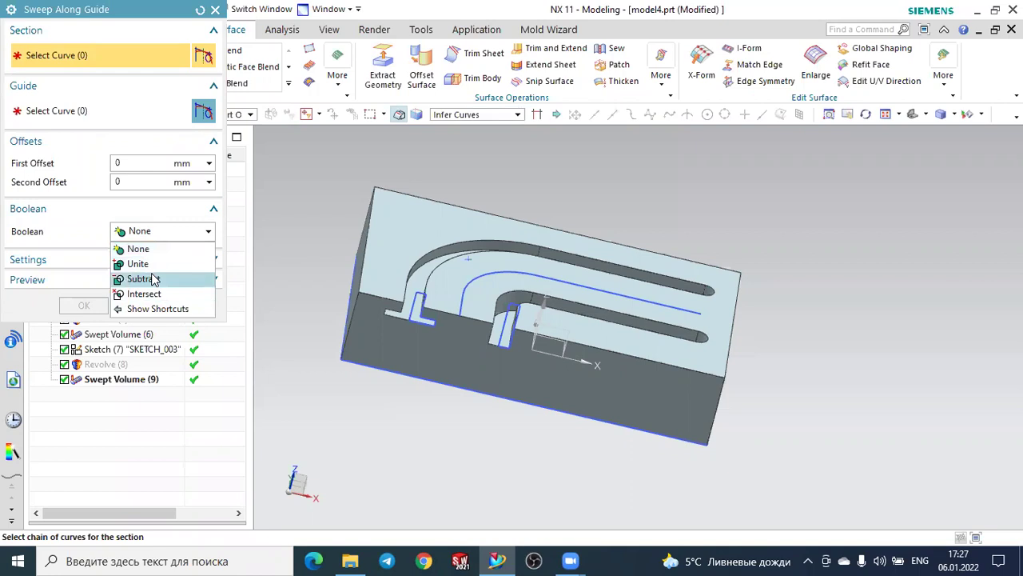
{"action": "left_click", "coordinate": [216, 9]}
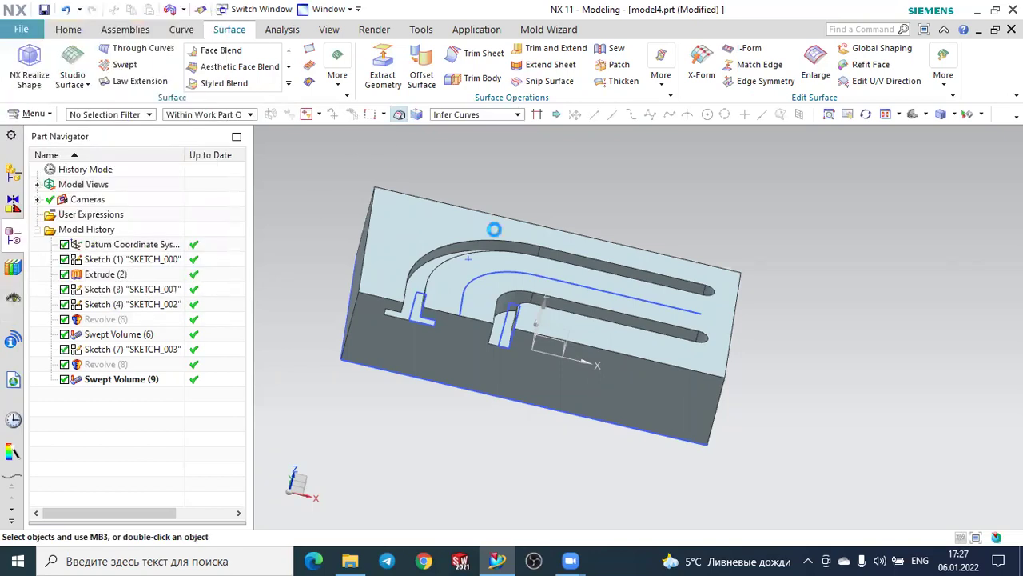
{"action": "scroll", "coordinate": [499, 291], "scroll_direction": "up", "scroll_amount": 2}
{"action": "scroll", "coordinate": [499, 290], "scroll_direction": "up", "scroll_amount": 2}
{"action": "scroll", "coordinate": [498, 291], "scroll_direction": "up", "scroll_amount": 2}
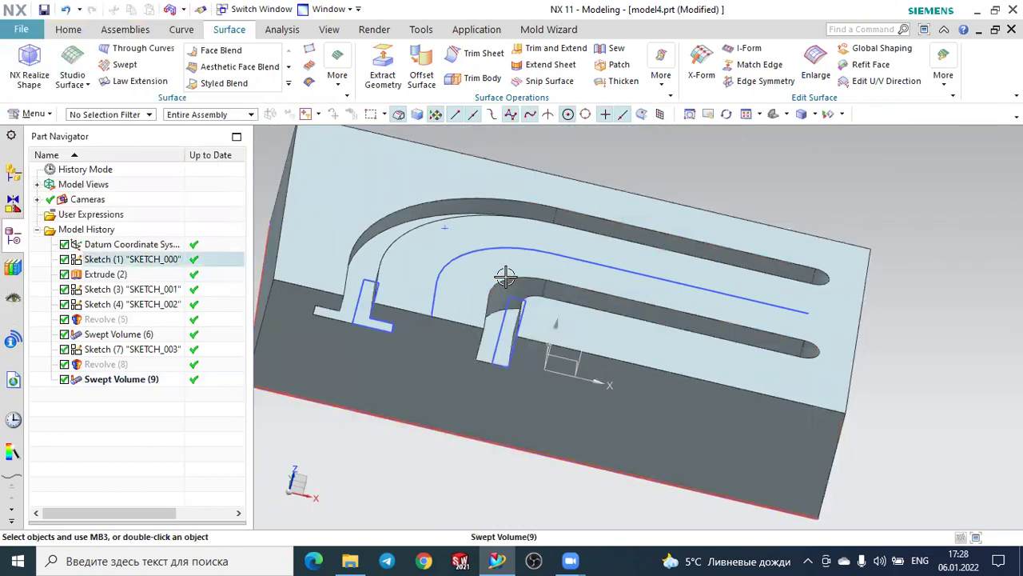
{"action": "scroll", "coordinate": [560, 272], "scroll_direction": "down", "scroll_amount": 3}
{"action": "mouse_move", "coordinate": [572, 274]}
{"action": "middle_mouse_down"}
{"action": "mouse_move", "coordinate": [554, 238]}
{"action": "mouse_move", "coordinate": [554, 251]}
{"action": "middle_mouse_up"}
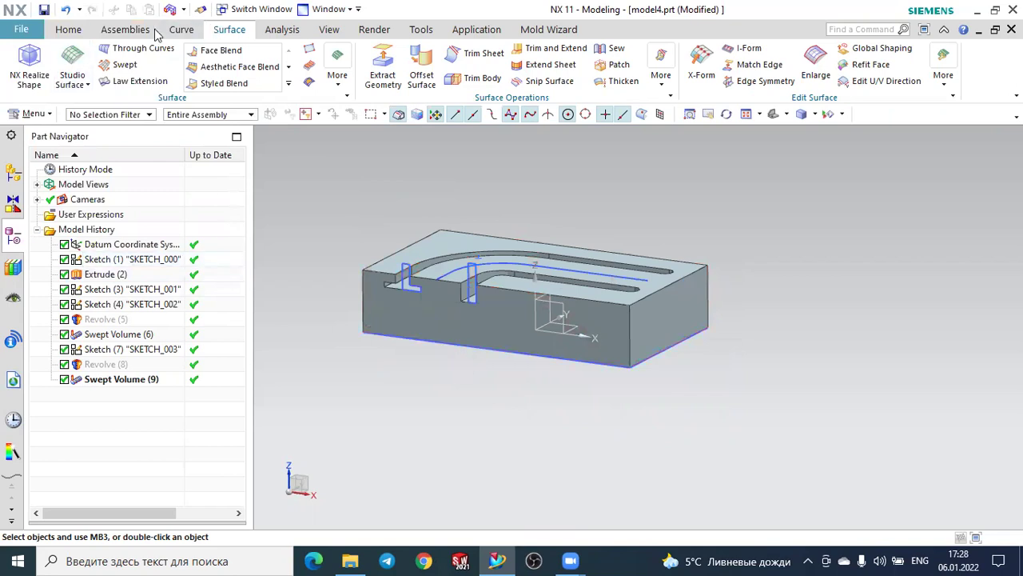
{"action": "left_click", "coordinate": [36, 114]}
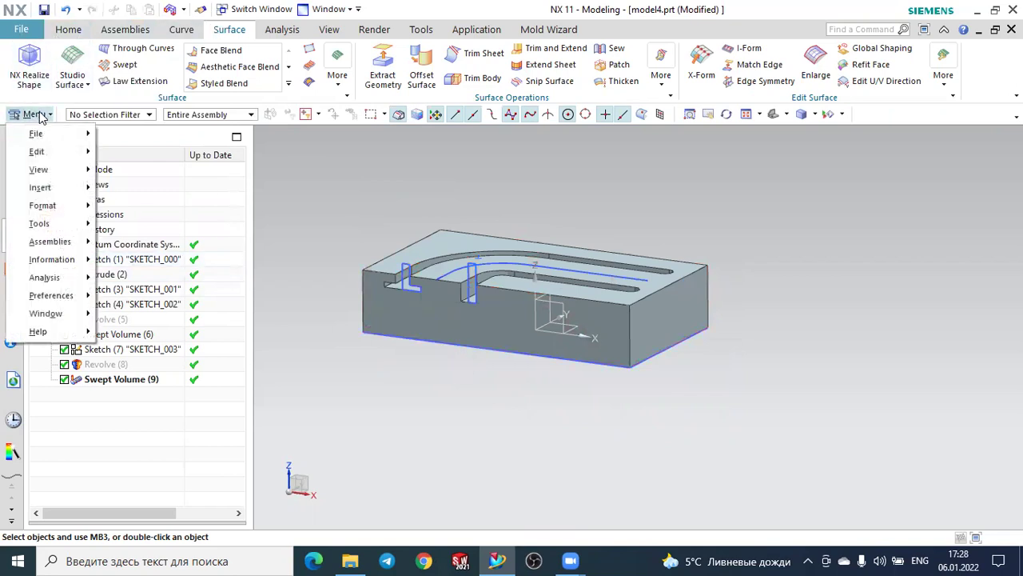
{"action": "mouse_move", "coordinate": [40, 187]}
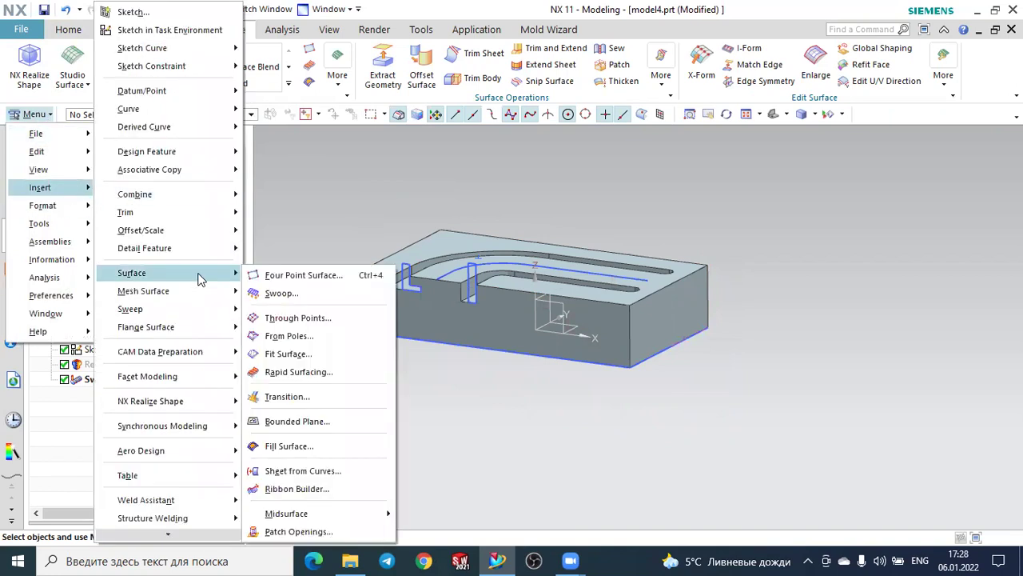
{"action": "mouse_move", "coordinate": [131, 309]}
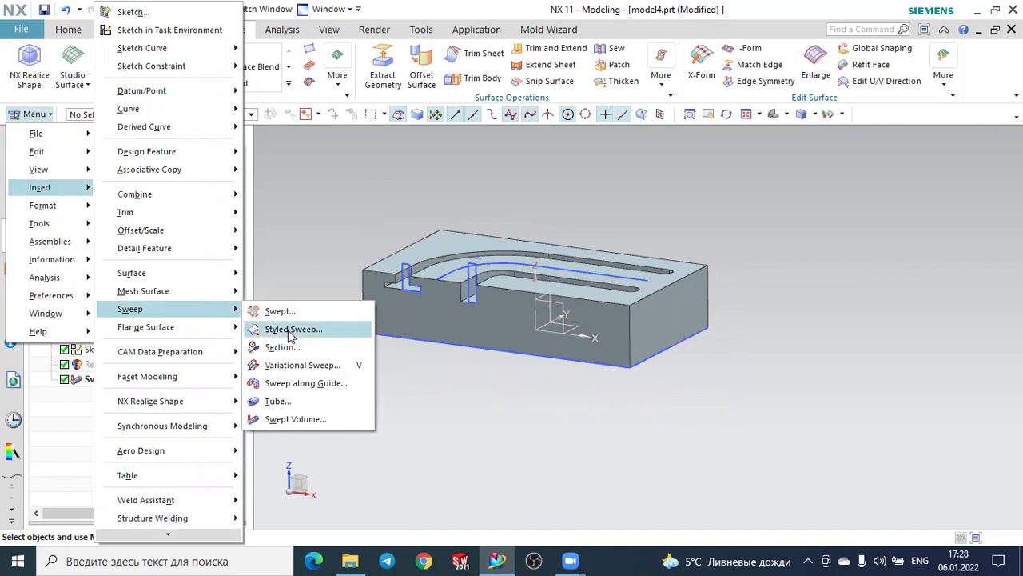
{"action": "left_click", "coordinate": [326, 217]}
{"action": "mouse_move", "coordinate": [326, 229]}
{"action": "middle_mouse_down"}
{"action": "mouse_move", "coordinate": [332, 216]}
{"action": "mouse_move", "coordinate": [352, 218]}
{"action": "middle_mouse_up"}
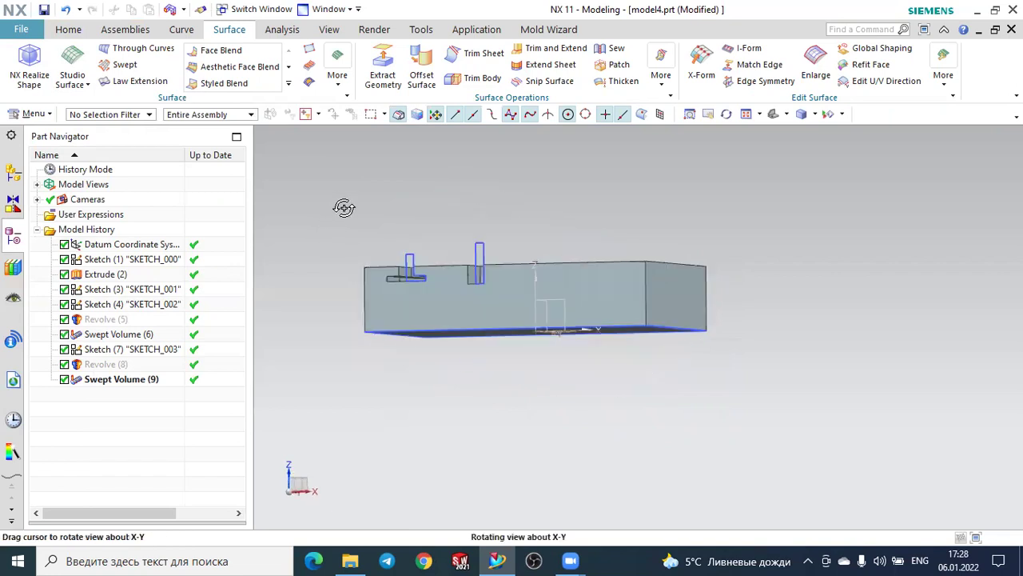
- Create a new part model5.prt from the Model template
{"action": "left_click", "coordinate": [24, 29]}
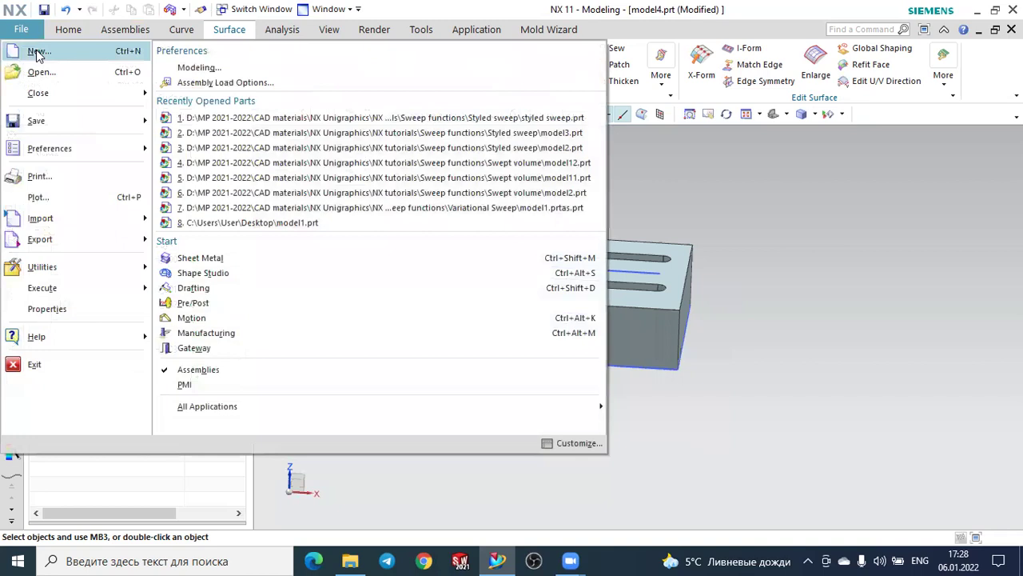
{"action": "left_click", "coordinate": [36, 52]}
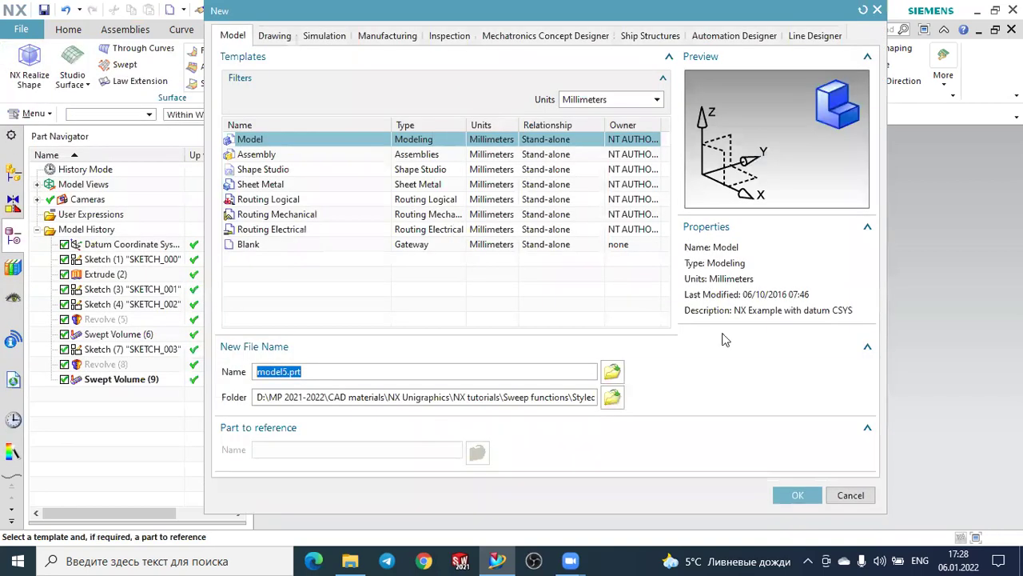
{"action": "left_click", "coordinate": [800, 496]}
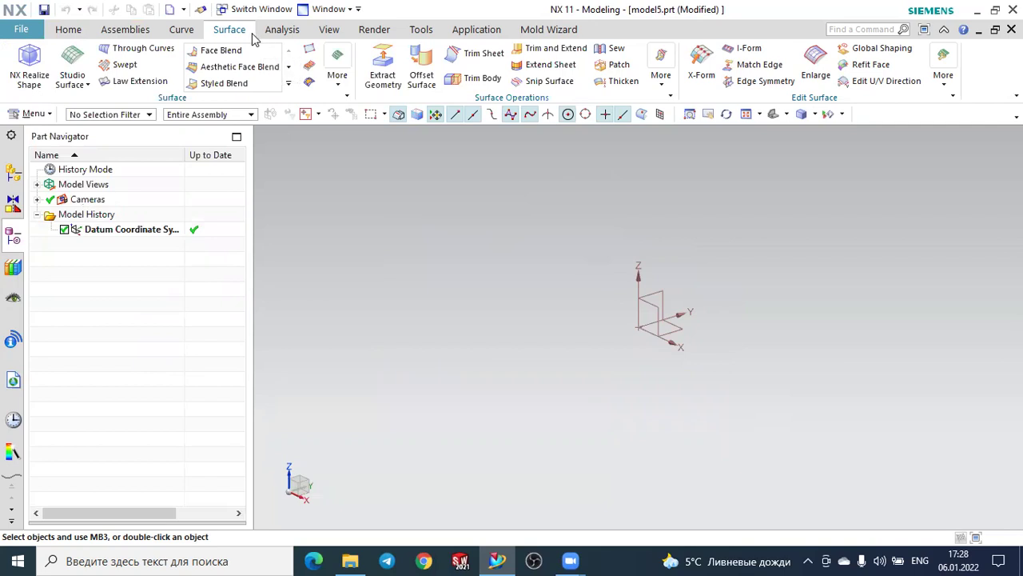
- Start a new sketch on the default datum plane
{"action": "left_click", "coordinate": [329, 88]}
{"action": "left_click", "coordinate": [64, 30]}
{"action": "left_click", "coordinate": [32, 63]}
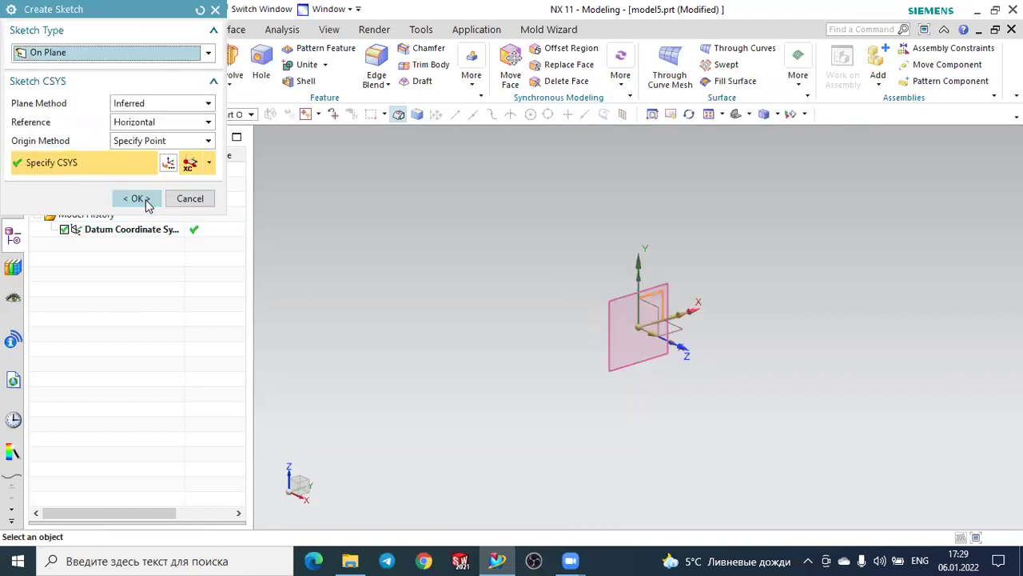
{"action": "left_click", "coordinate": [137, 198]}
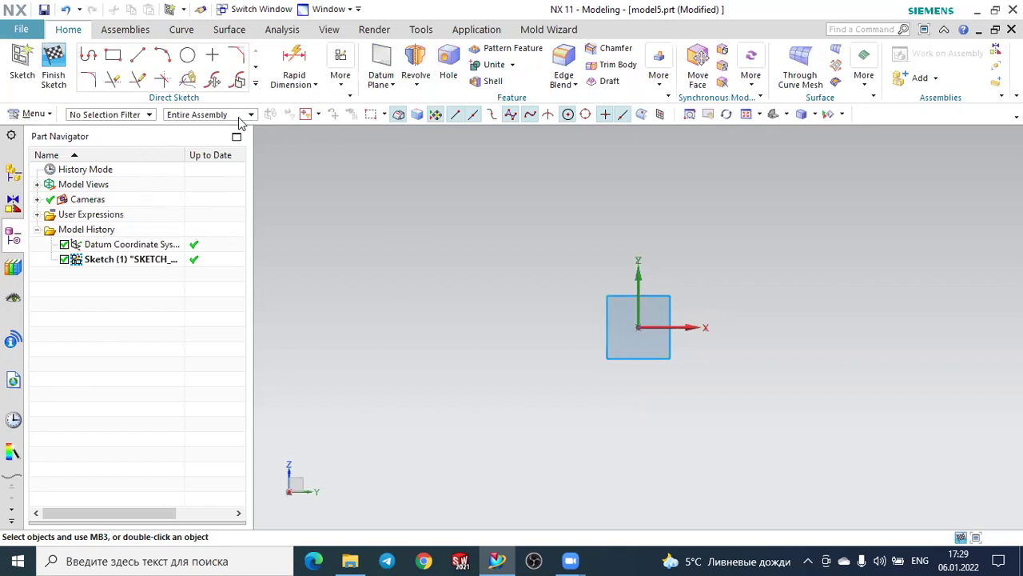
- Draw a six-point studio spline and finish the sketch
{"action": "left_click", "coordinate": [256, 84]}
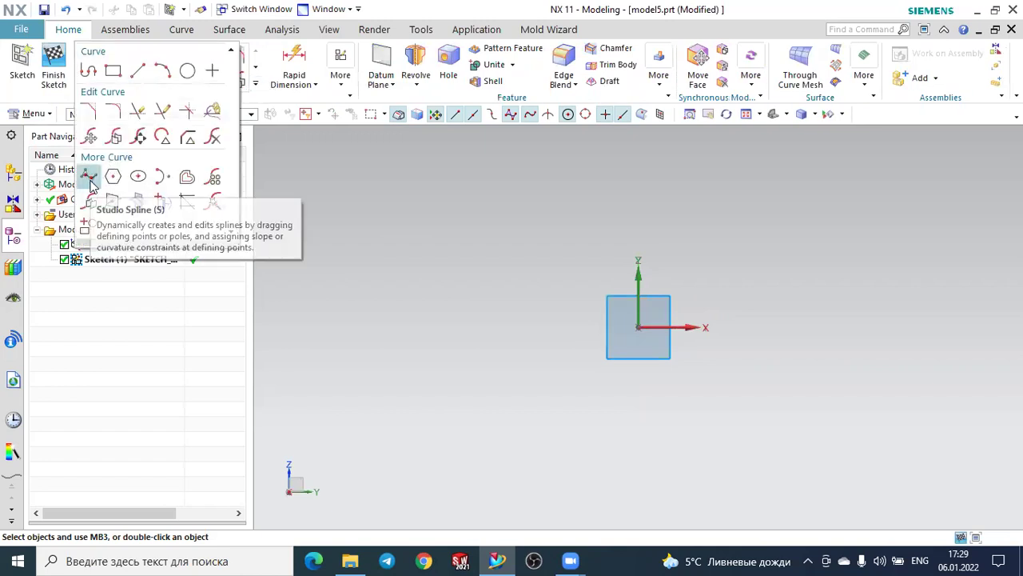
{"action": "left_click", "coordinate": [87, 173]}
{"action": "left_click", "coordinate": [420, 313]}
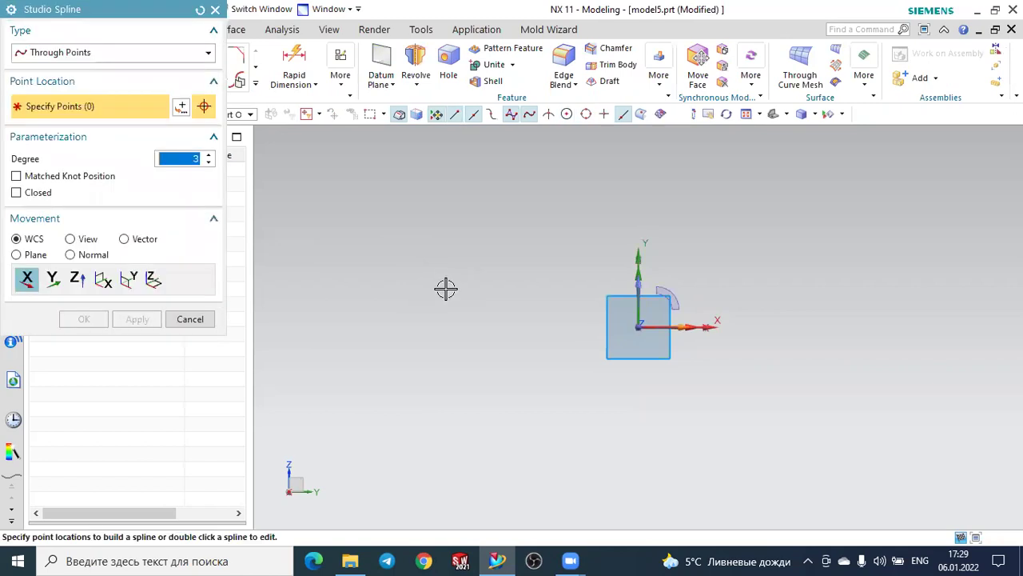
{"action": "left_click", "coordinate": [534, 255]}
{"action": "left_click", "coordinate": [722, 272]}
{"action": "left_click", "coordinate": [790, 290]}
{"action": "left_click", "coordinate": [913, 284]}
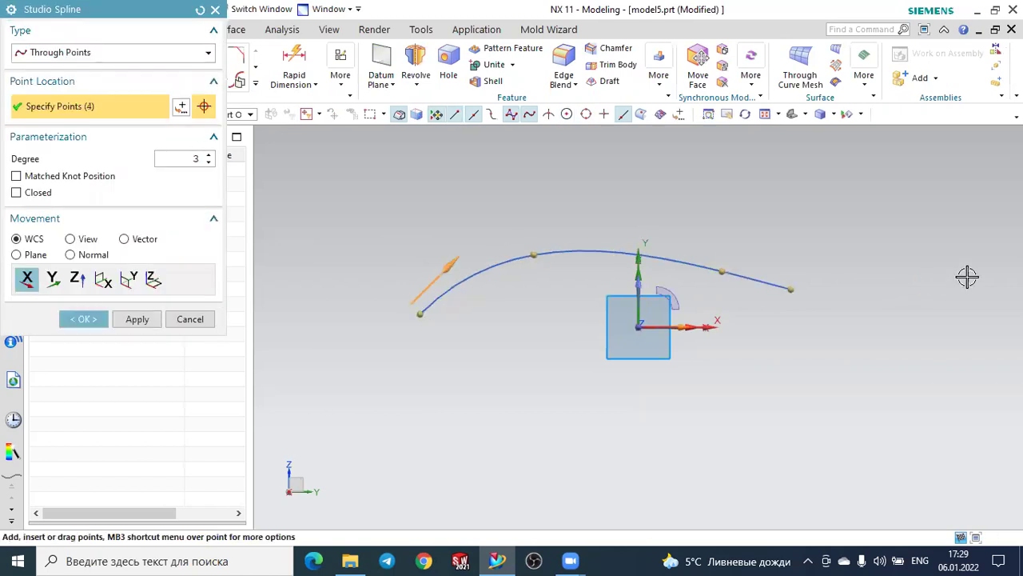
{"action": "left_click", "coordinate": [978, 275]}
{"action": "left_click", "coordinate": [83, 319]}
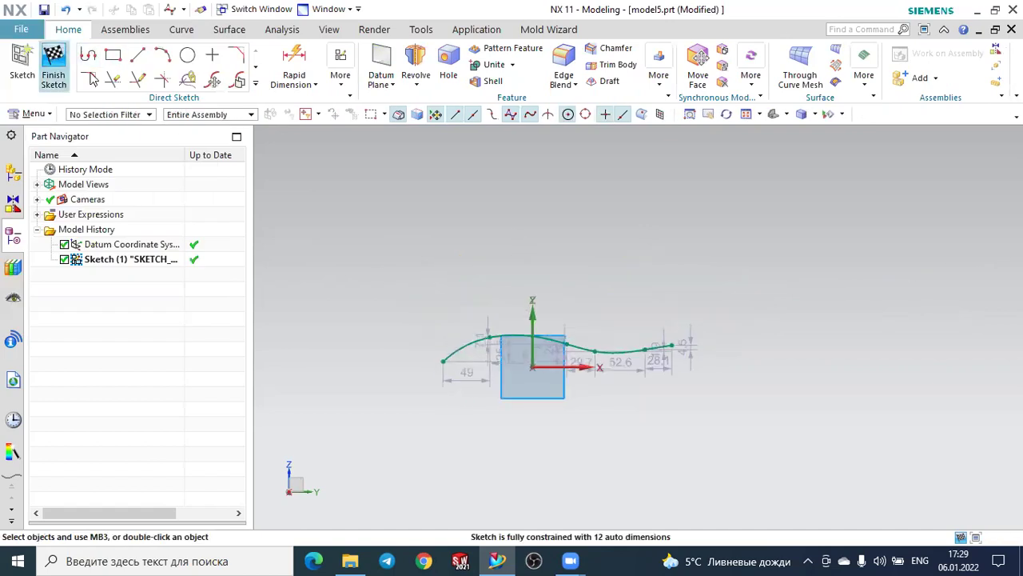
{"action": "left_click", "coordinate": [54, 64]}
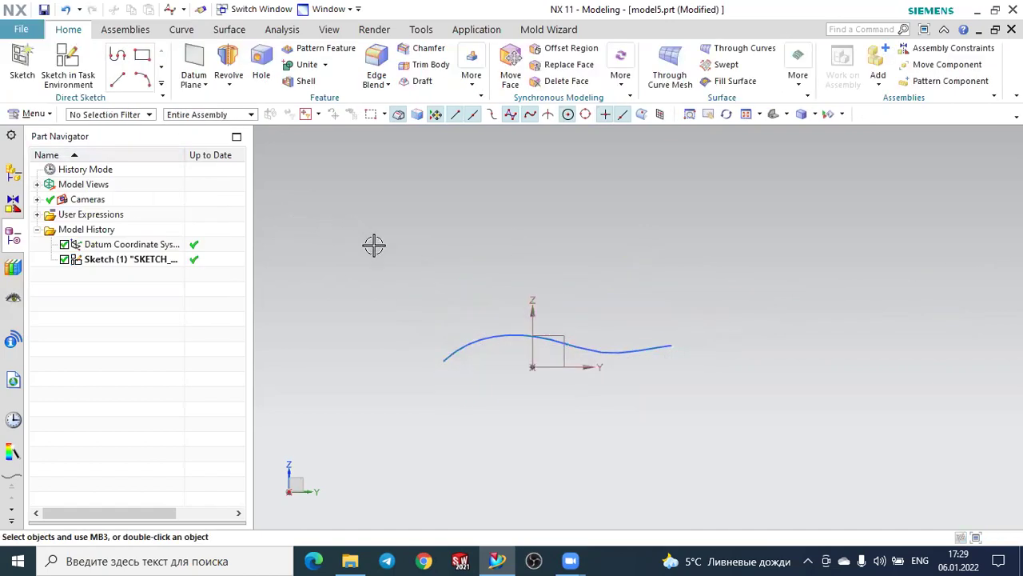
- Create an On Curve datum plane on the spline at arc length 0
{"action": "middle_click_drag", "start_coordinate": [409, 267], "coordinate": [486, 312]}
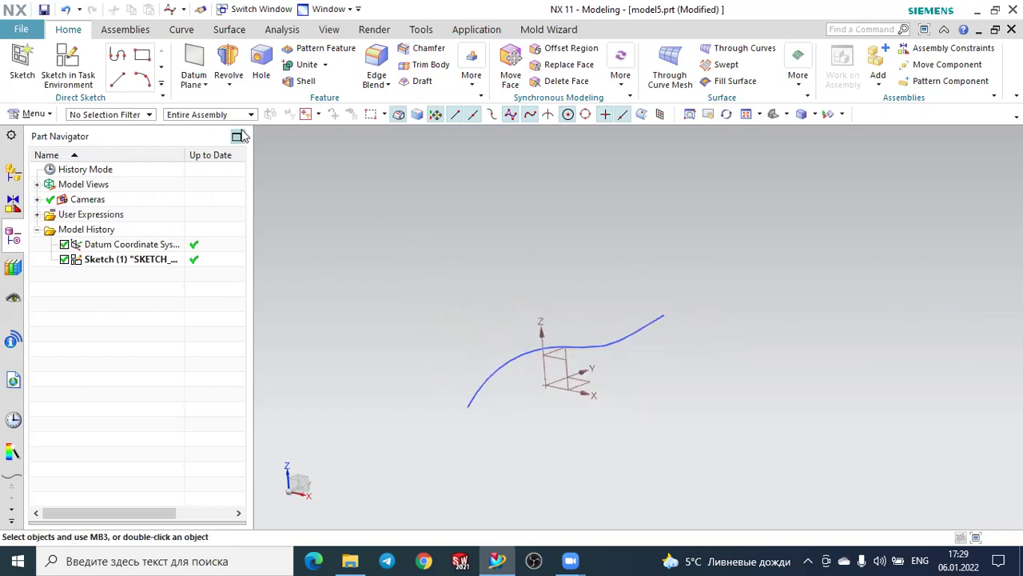
{"action": "left_click", "coordinate": [194, 66]}
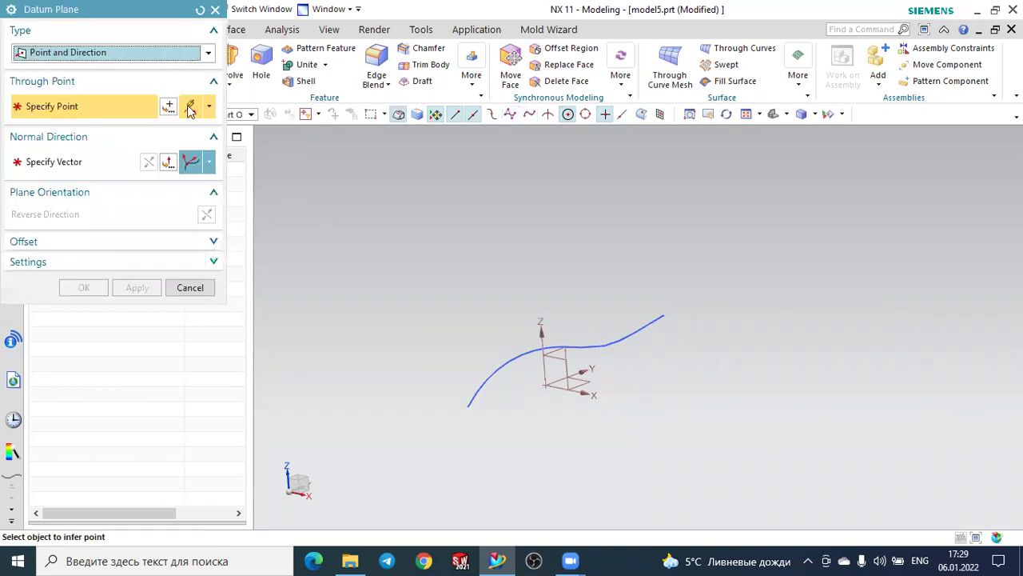
{"action": "left_click", "coordinate": [102, 56]}
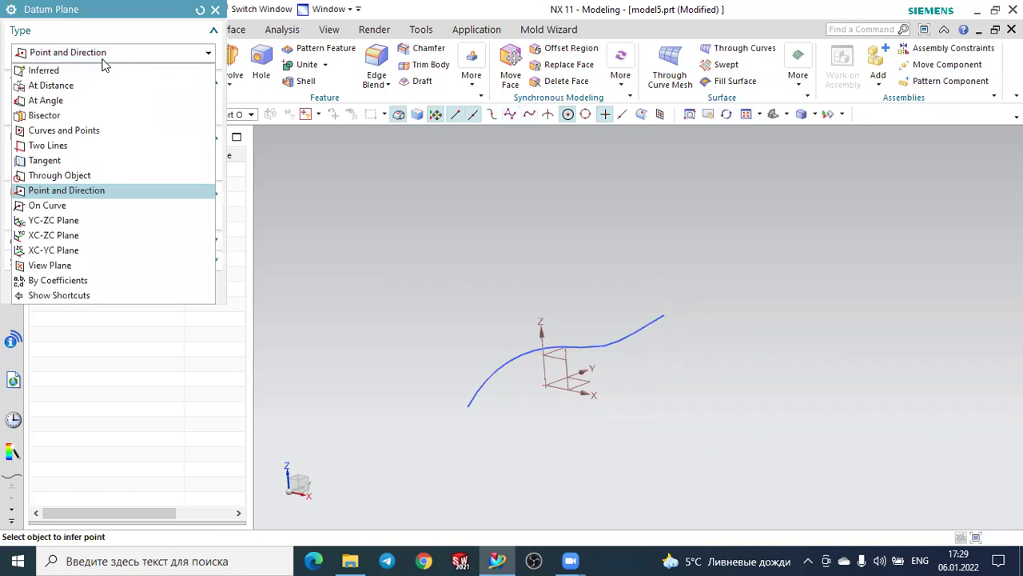
{"action": "left_click", "coordinate": [54, 206]}
{"action": "scroll", "coordinate": [309, 336], "scroll_direction": "up", "scroll_amount": 3}
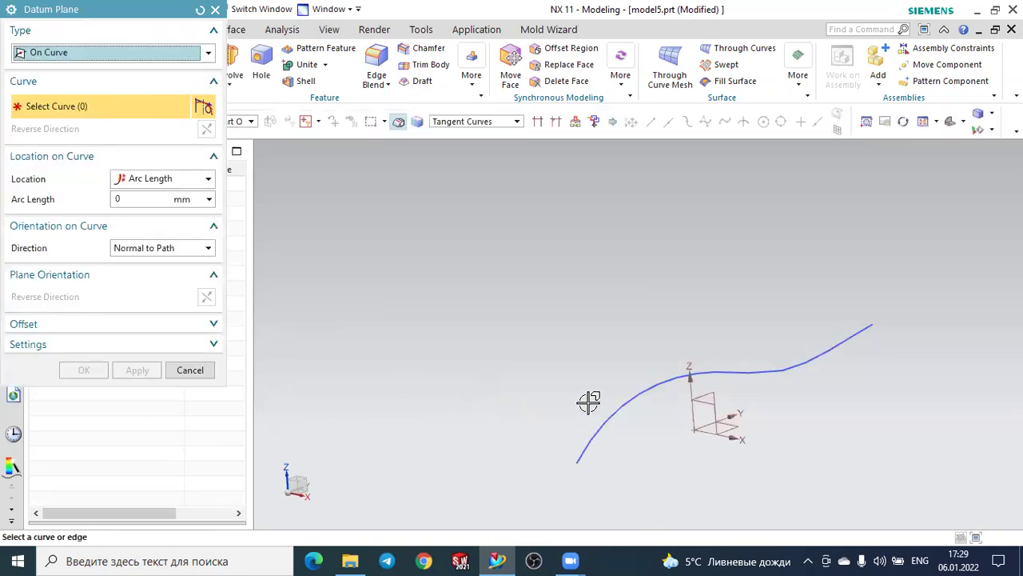
{"action": "scroll", "coordinate": [681, 448], "scroll_direction": "down", "scroll_amount": 1}
{"action": "left_click", "coordinate": [557, 371]}
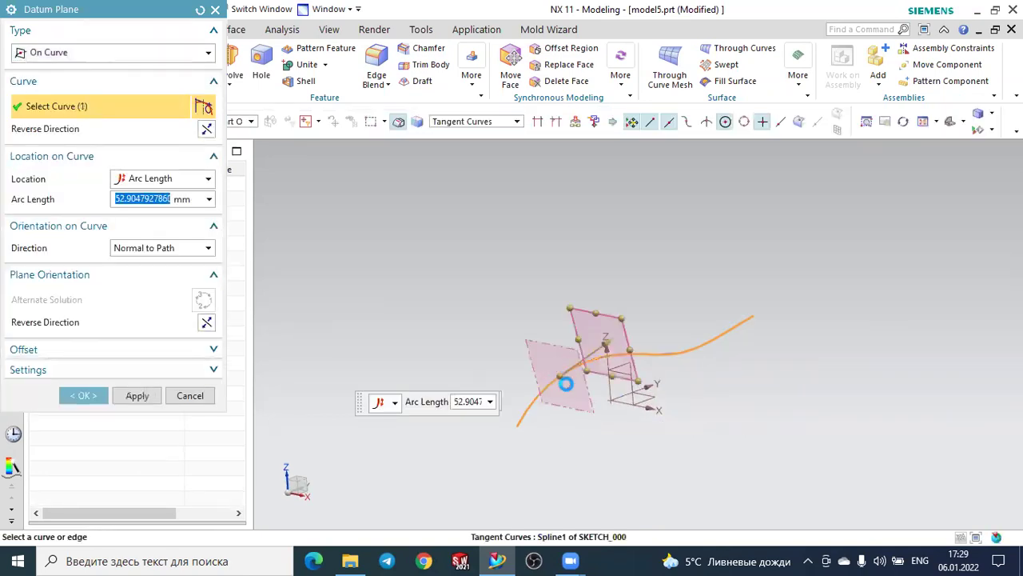
{"action": "mouse_move", "coordinate": [557, 424]}
{"action": "middle_mouse_down"}
{"action": "mouse_move", "coordinate": [557, 448]}
{"action": "mouse_move", "coordinate": [568, 444]}
{"action": "middle_mouse_up"}
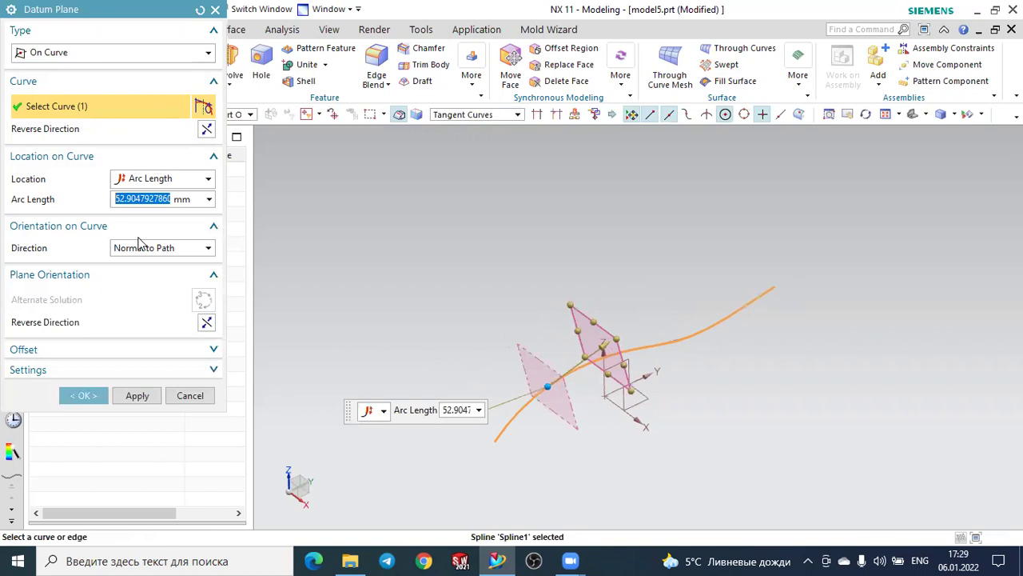
{"action": "type", "text": "0"}
{"action": "key", "text": "Return"}
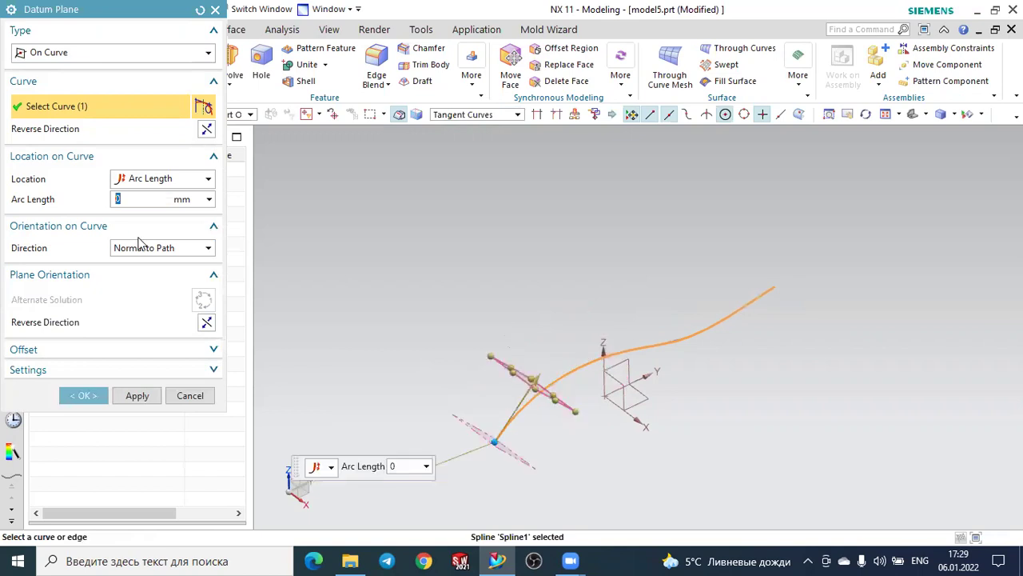
{"action": "left_click", "coordinate": [138, 395]}
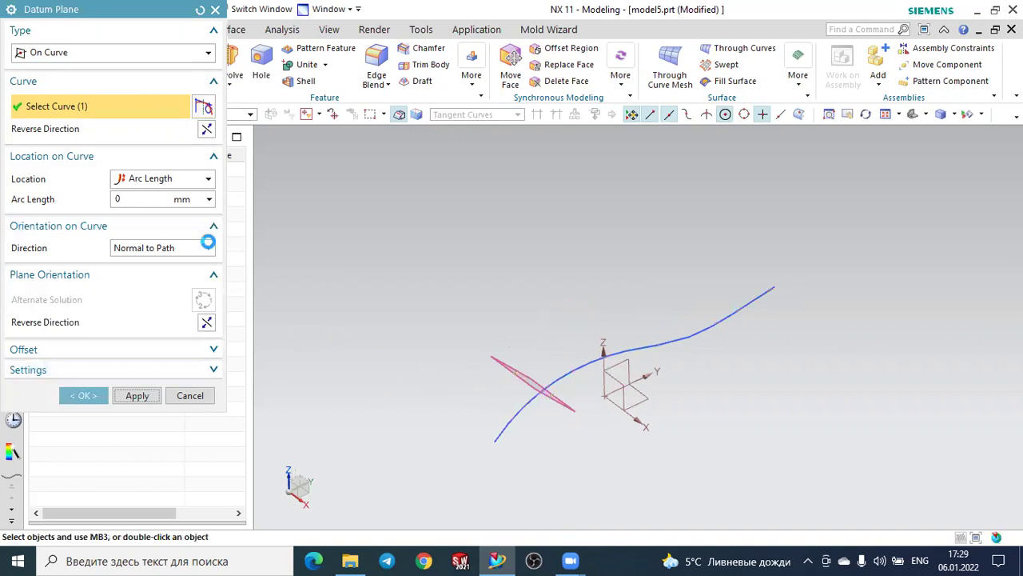
- Keep Normal to Path orientation and pick the spline again for the next plane
{"action": "left_click", "coordinate": [155, 249]}
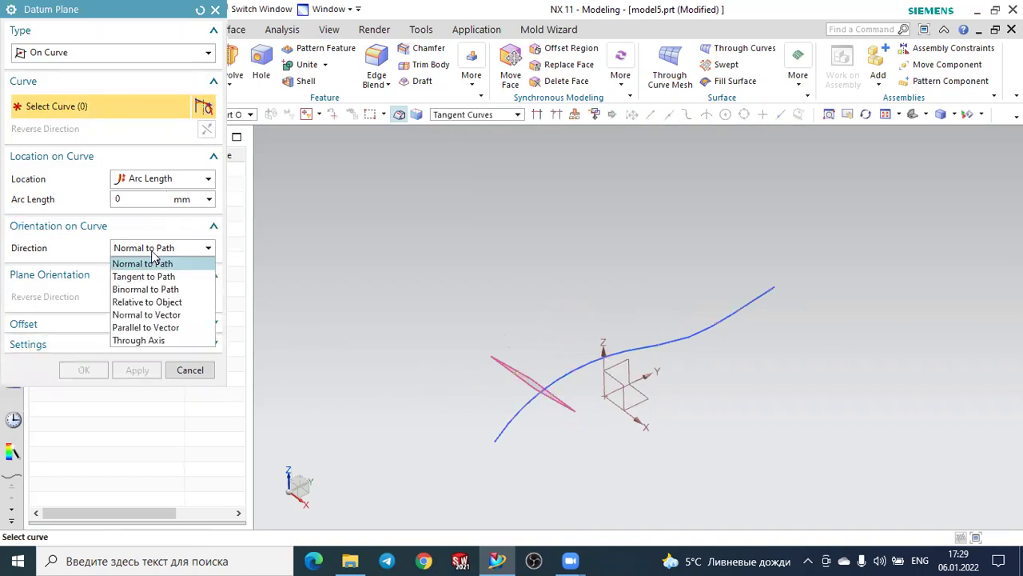
{"action": "left_click", "coordinate": [148, 262]}
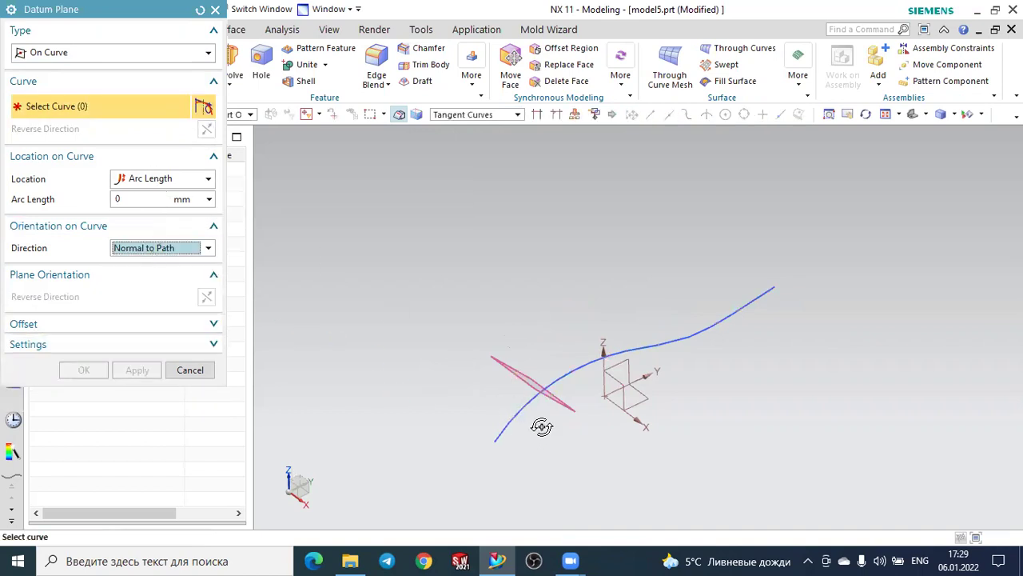
{"action": "middle_click_drag", "start_coordinate": [544, 423], "coordinate": [511, 375]}
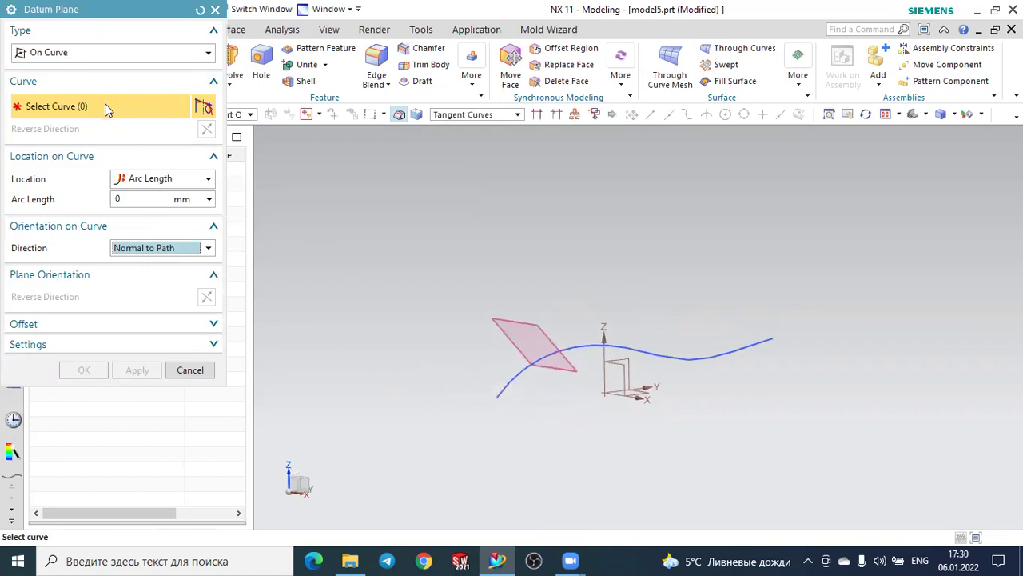
{"action": "left_click", "coordinate": [82, 54]}
{"action": "left_click", "coordinate": [82, 54]}
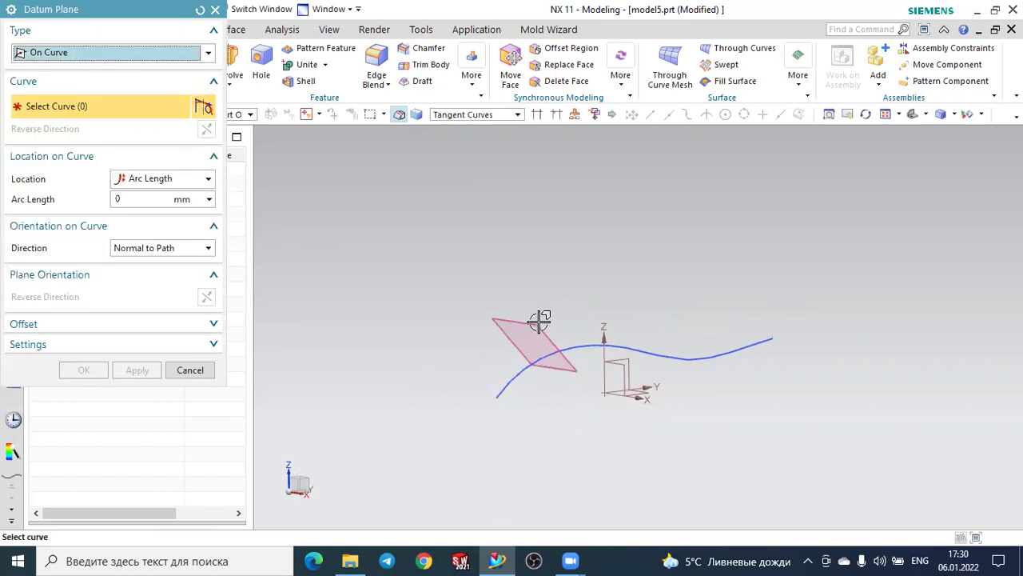
{"action": "left_click", "coordinate": [675, 360]}
{"action": "mouse_move", "coordinate": [712, 419]}
{"action": "middle_mouse_down"}
{"action": "mouse_move", "coordinate": [685, 389]}
{"action": "mouse_move", "coordinate": [696, 386]}
{"action": "middle_mouse_up"}
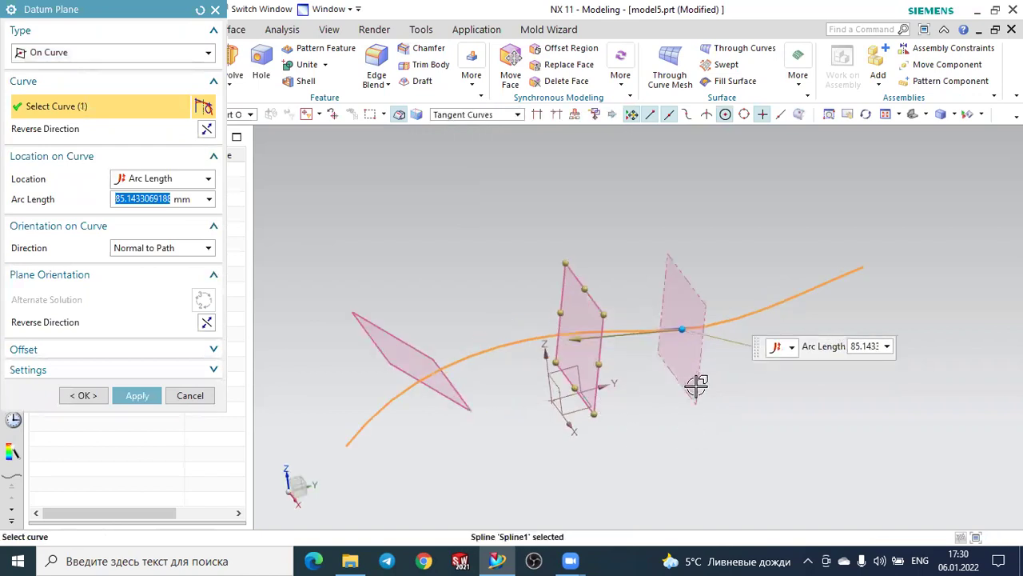
- Place a second datum plane at 100% arc length at the spline end
{"action": "left_click", "coordinate": [152, 183]}
{"action": "left_click", "coordinate": [153, 212]}
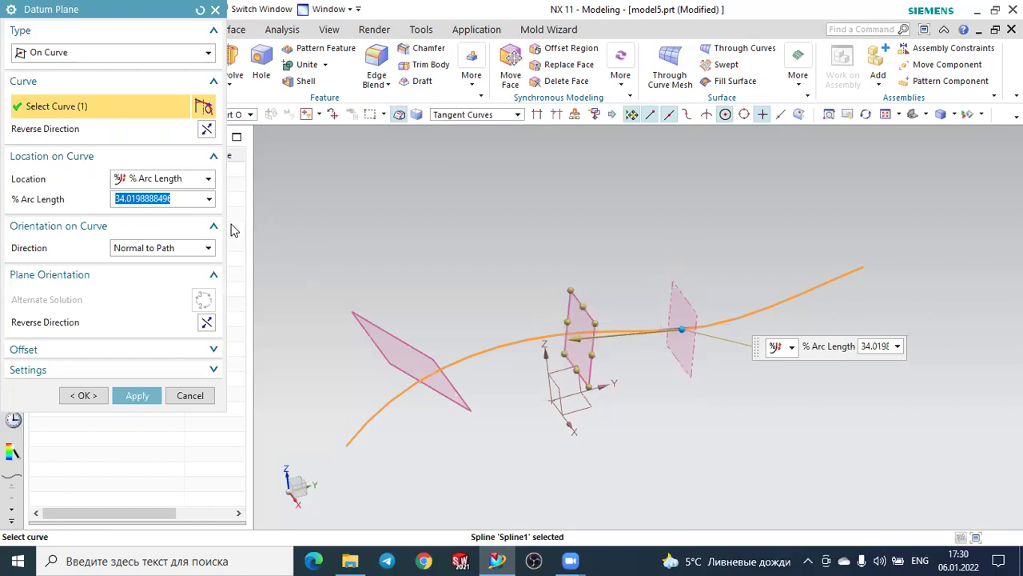
{"action": "type", "text": "100"}
{"action": "key", "text": "Return"}
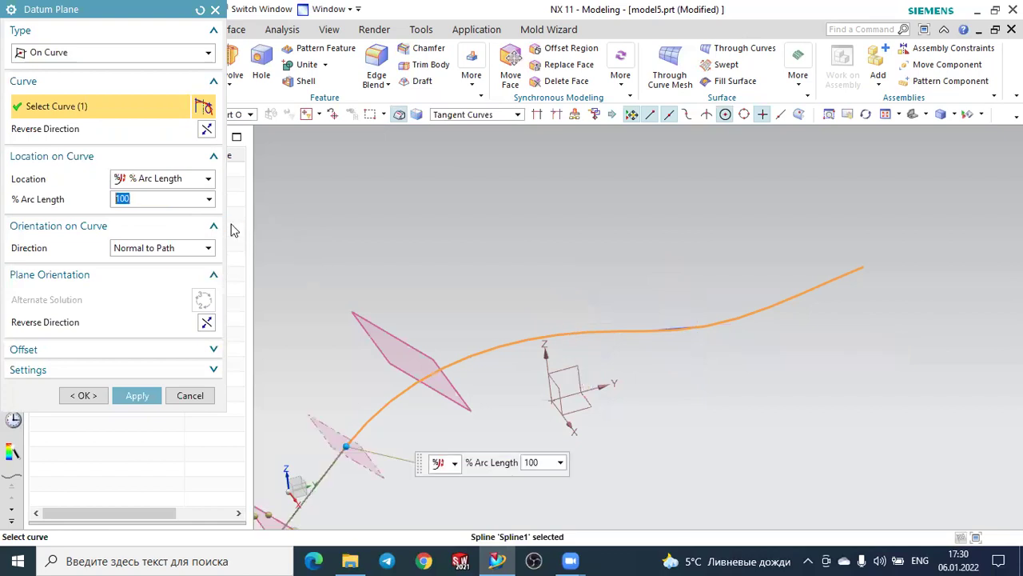
{"action": "scroll", "coordinate": [415, 256], "scroll_direction": "down", "scroll_amount": 1}
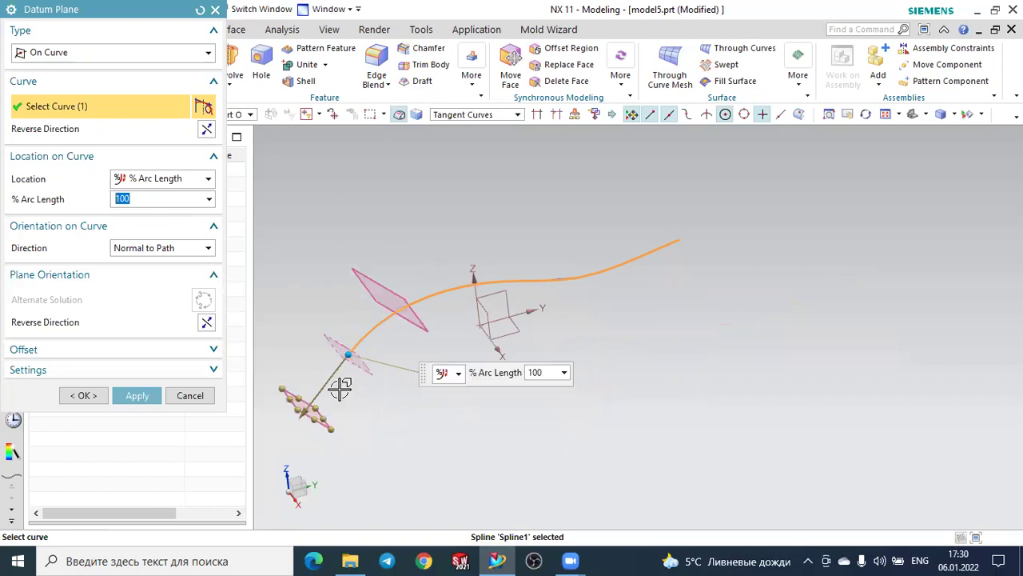
{"action": "scroll", "coordinate": [340, 388], "scroll_direction": "down", "scroll_amount": 1}
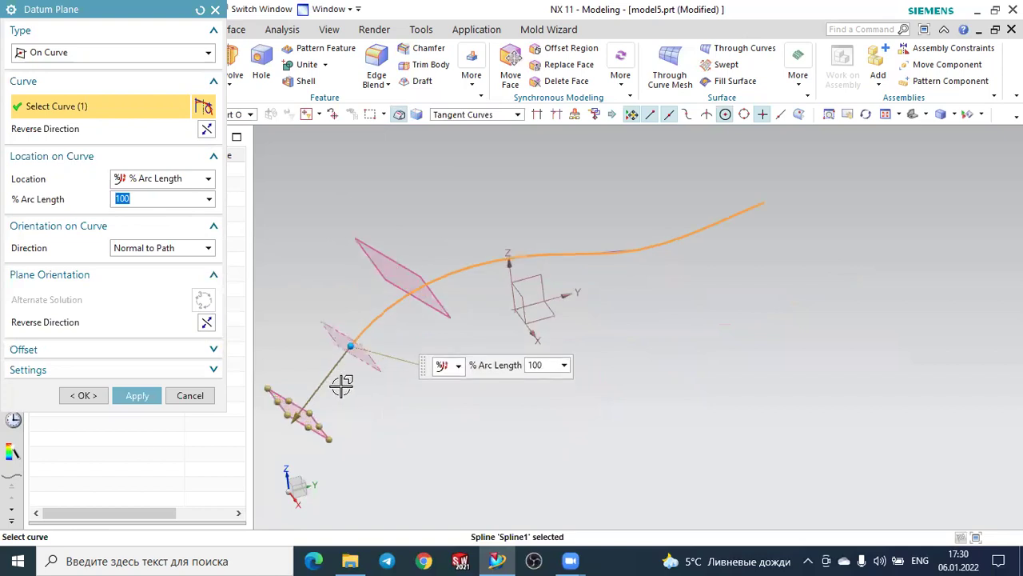
{"action": "left_click", "coordinate": [137, 395]}
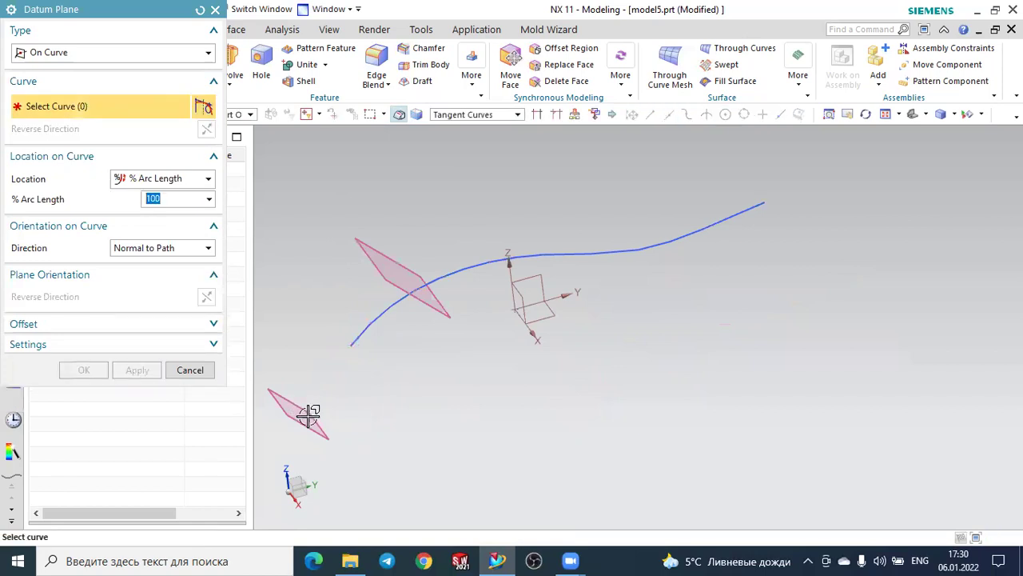
{"action": "left_click", "coordinate": [190, 369]}
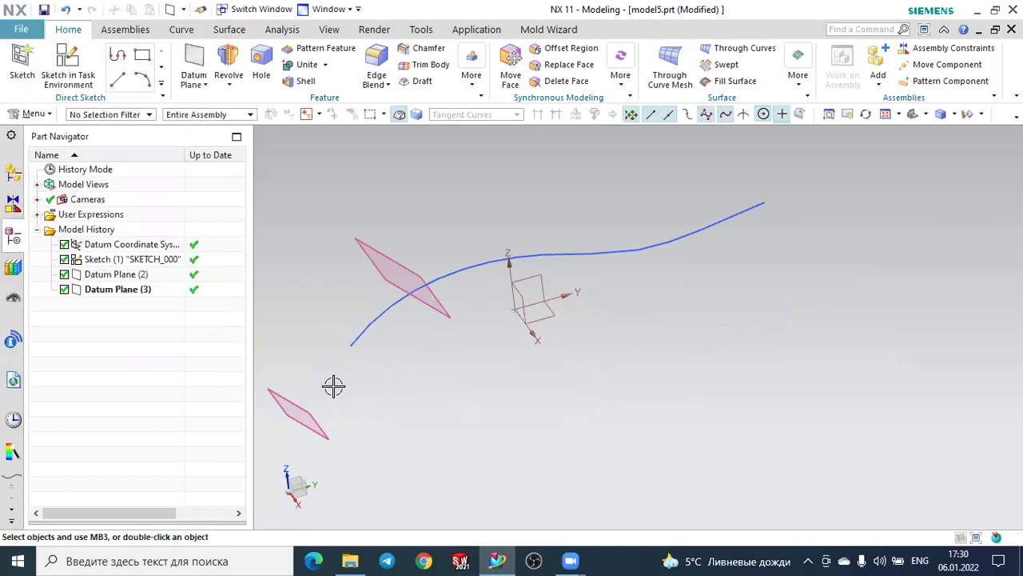
{"action": "left_click", "coordinate": [313, 405]}
{"action": "scroll", "coordinate": [296, 411], "scroll_direction": "up", "scroll_amount": 1}
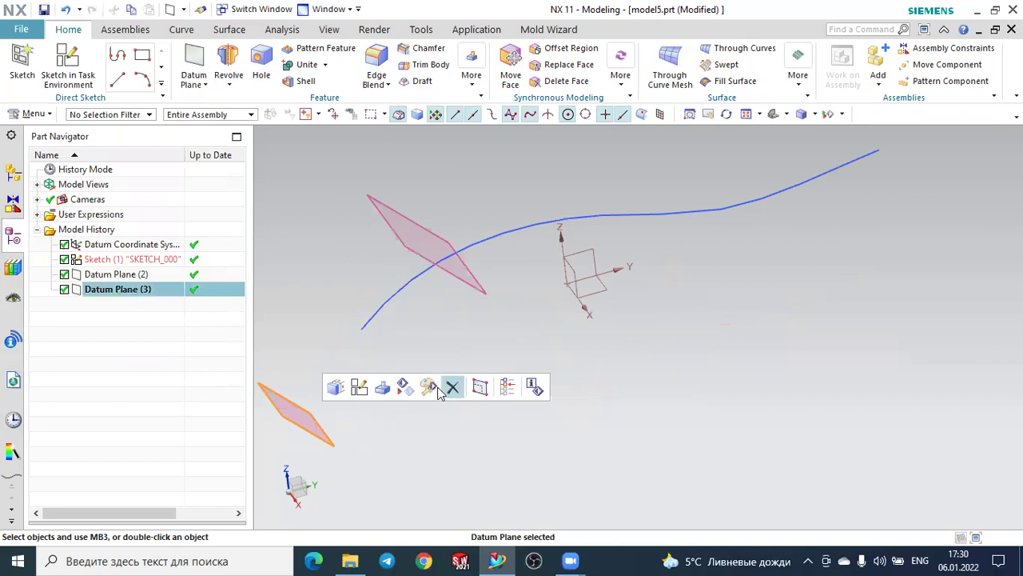
- Delete Datum Planes (3) and (2), leaving only the spline sketch
{"action": "left_click", "coordinate": [452, 387]}
{"action": "left_click", "coordinate": [193, 62]}
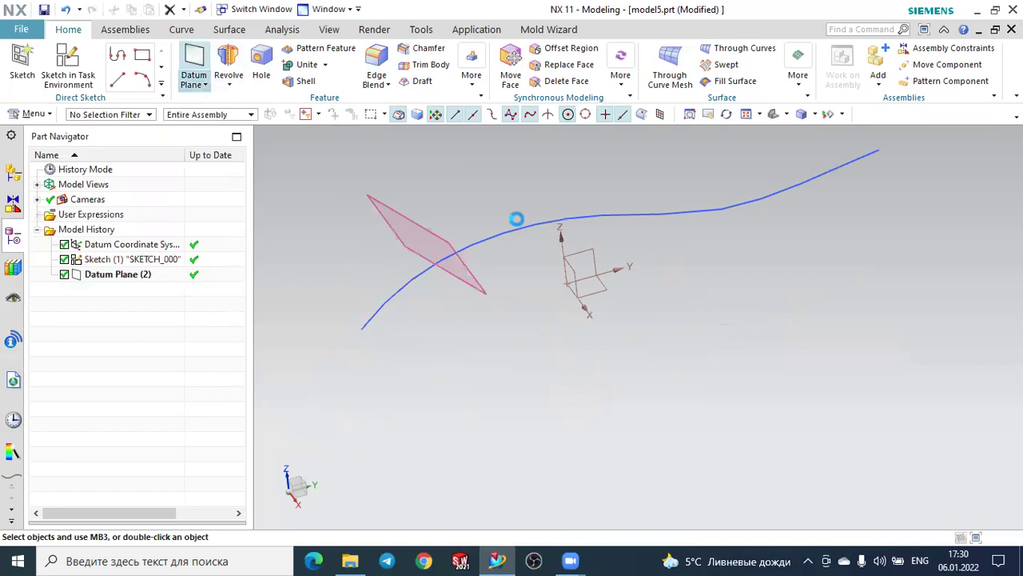
{"action": "mouse_move", "coordinate": [536, 331]}
{"action": "middle_mouse_down"}
{"action": "mouse_move", "coordinate": [551, 277]}
{"action": "mouse_move", "coordinate": [520, 333]}
{"action": "mouse_move", "coordinate": [546, 309]}
{"action": "mouse_move", "coordinate": [496, 335]}
{"action": "middle_mouse_up"}
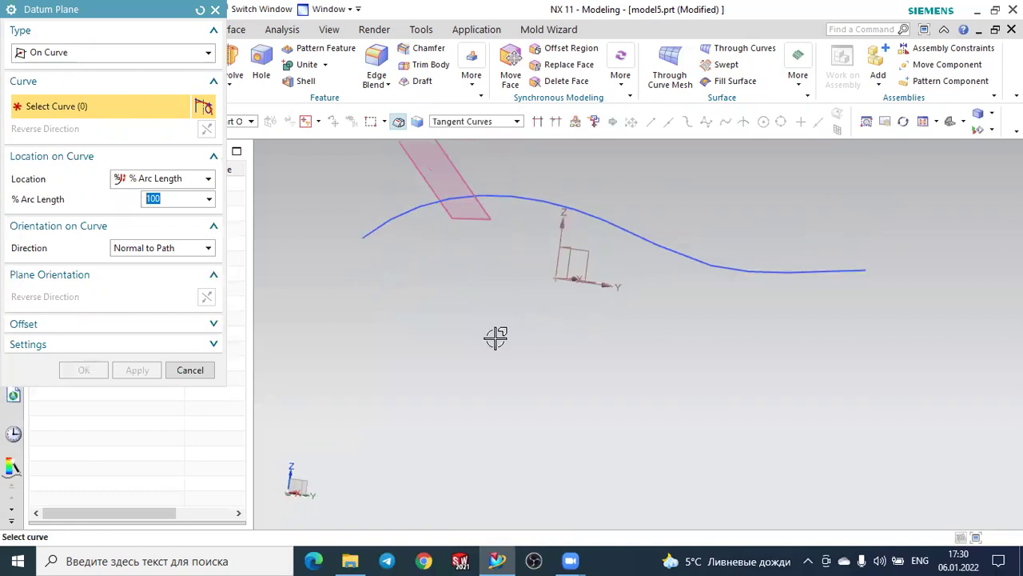
{"action": "key", "text": "Escape"}
{"action": "left_click", "coordinate": [486, 212]}
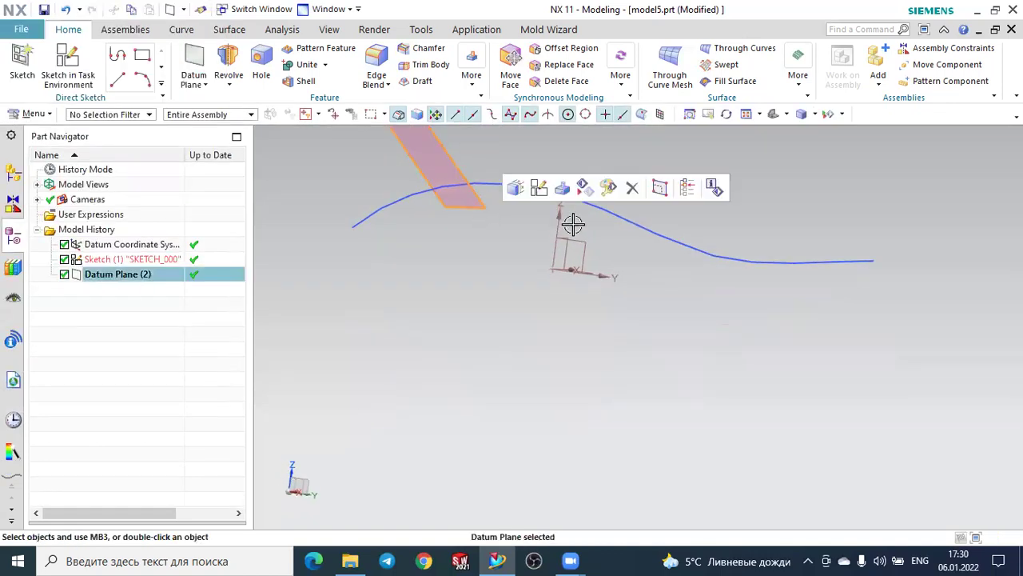
{"action": "left_click", "coordinate": [632, 187]}
{"action": "middle_click_drag", "start_coordinate": [477, 288], "coordinate": [511, 275]}
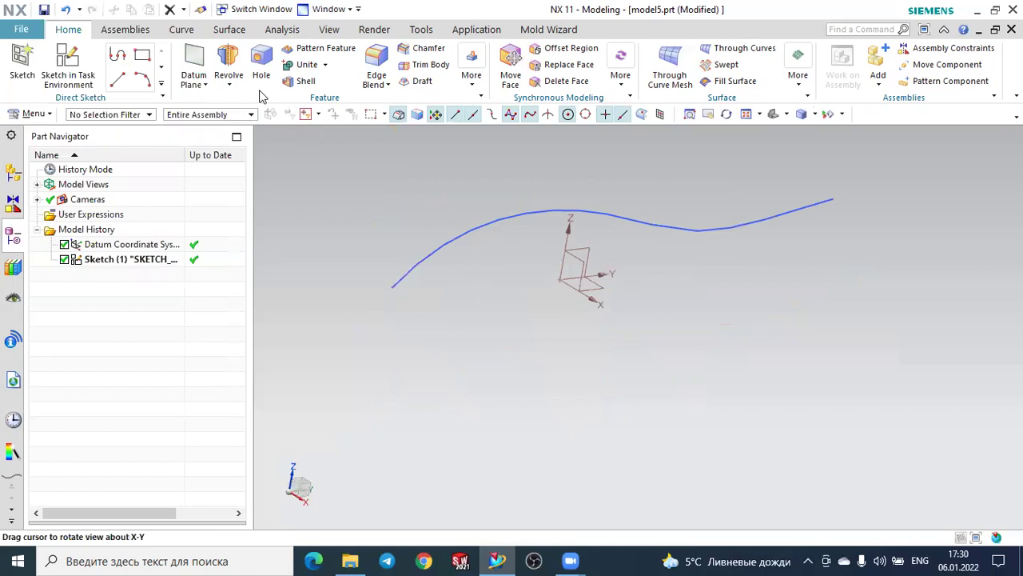
{"action": "left_click", "coordinate": [194, 64]}
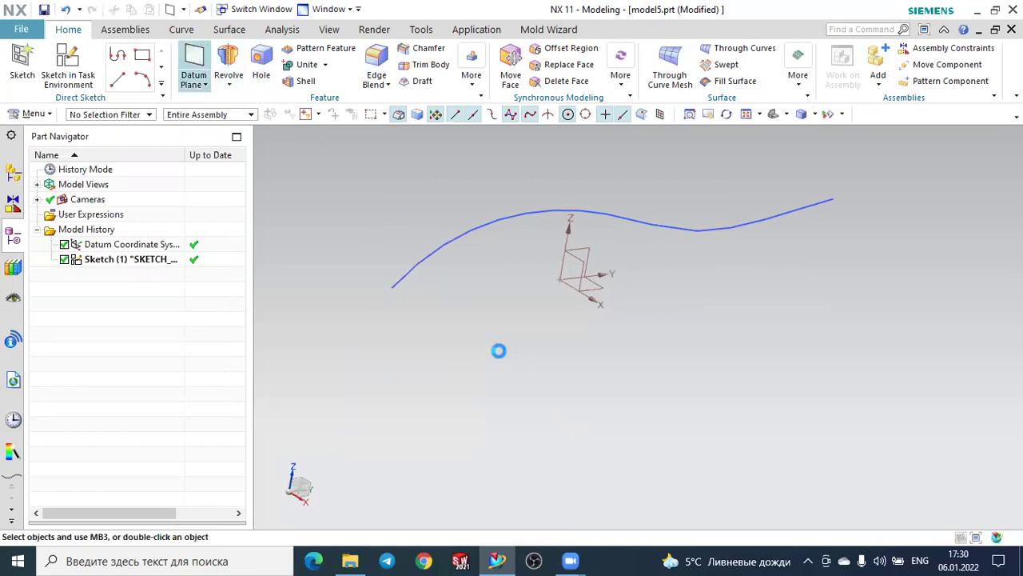
- Keep % Arc Length location and select the spline for a new on-curve plane
{"action": "left_click", "coordinate": [192, 184]}
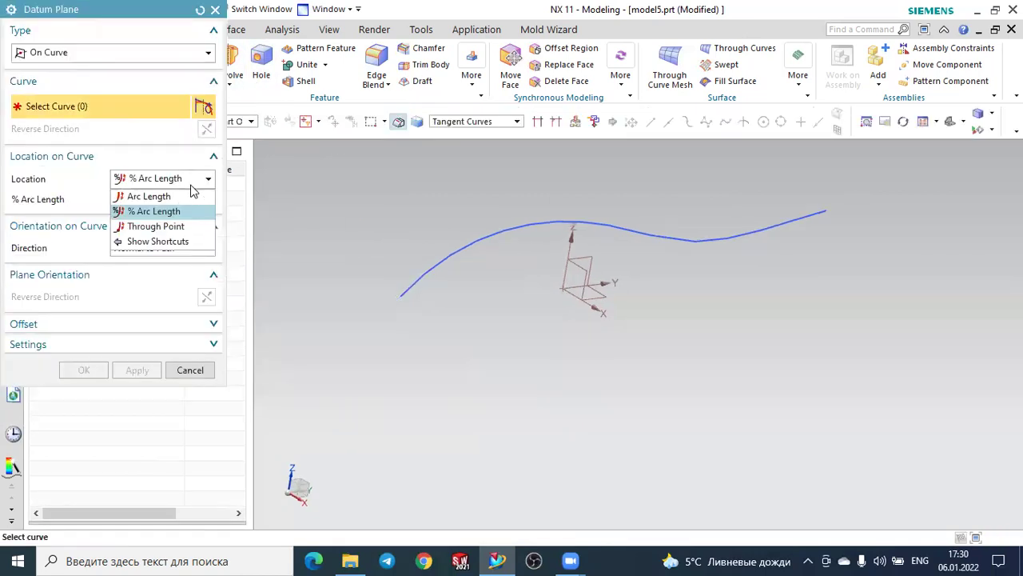
{"action": "left_click", "coordinate": [169, 212]}
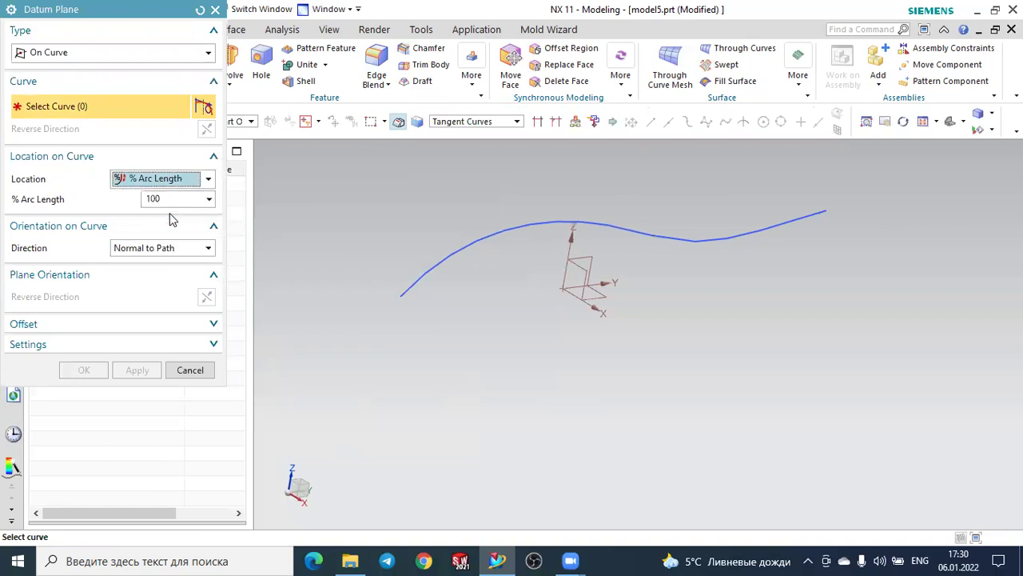
{"action": "left_click", "coordinate": [170, 248]}
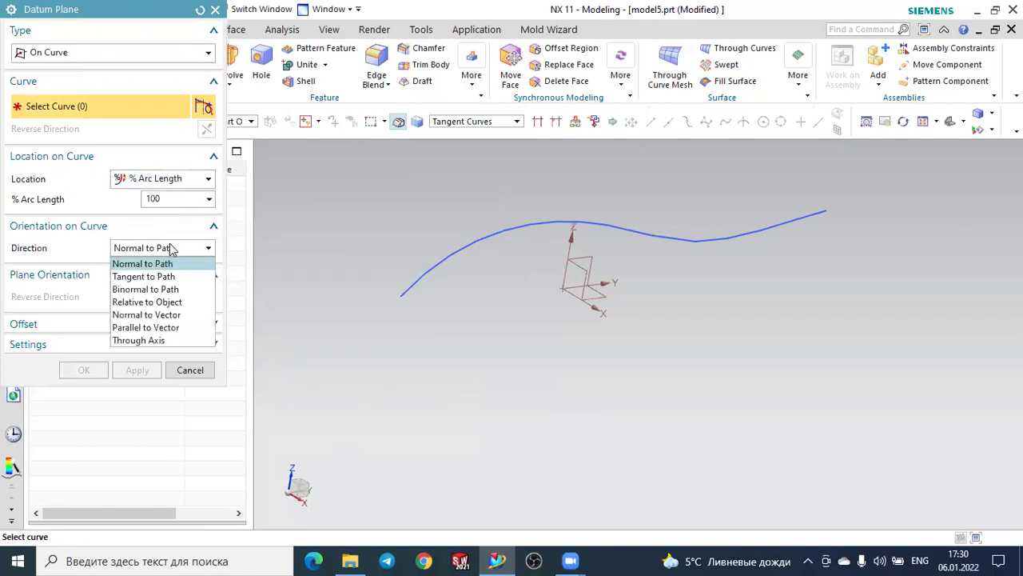
{"action": "left_click", "coordinate": [160, 264]}
{"action": "left_click", "coordinate": [435, 267]}
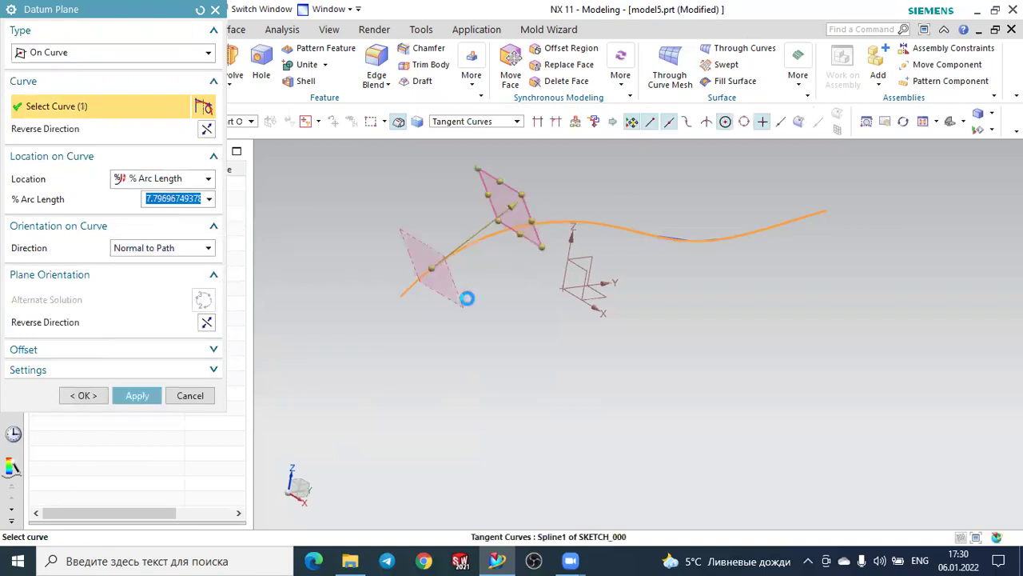
{"action": "middle_click_drag", "start_coordinate": [474, 288], "coordinate": [456, 290]}
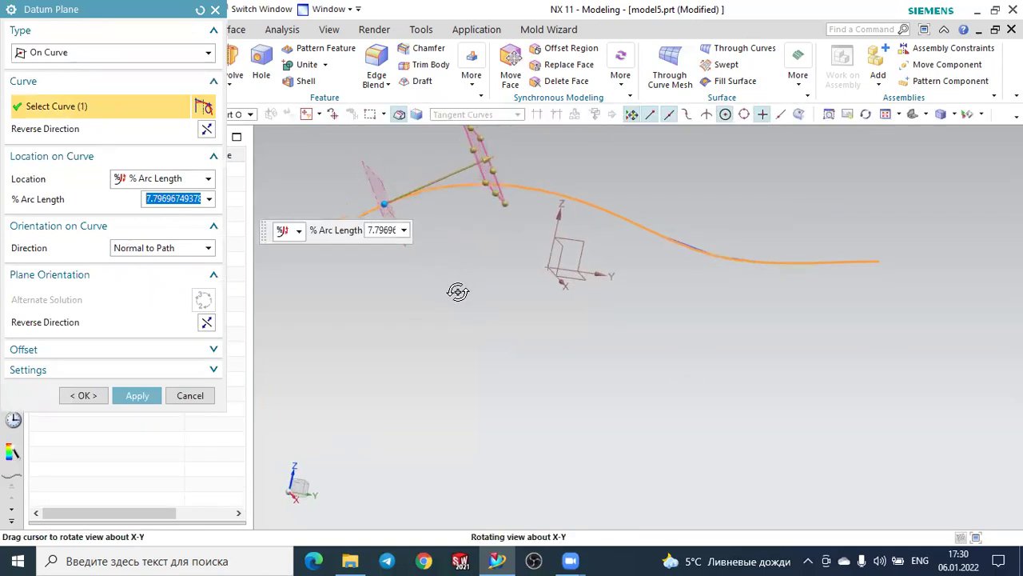
- Try orientations, settling on Normal to Vector along the Y axis, flipped
{"action": "left_click", "coordinate": [163, 251]}
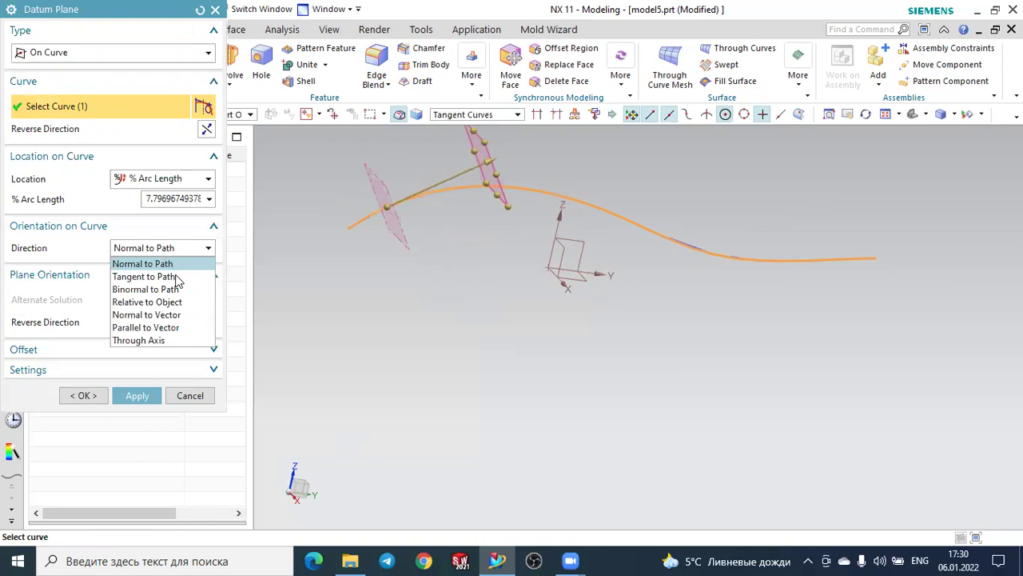
{"action": "left_click", "coordinate": [178, 277]}
{"action": "left_click", "coordinate": [174, 253]}
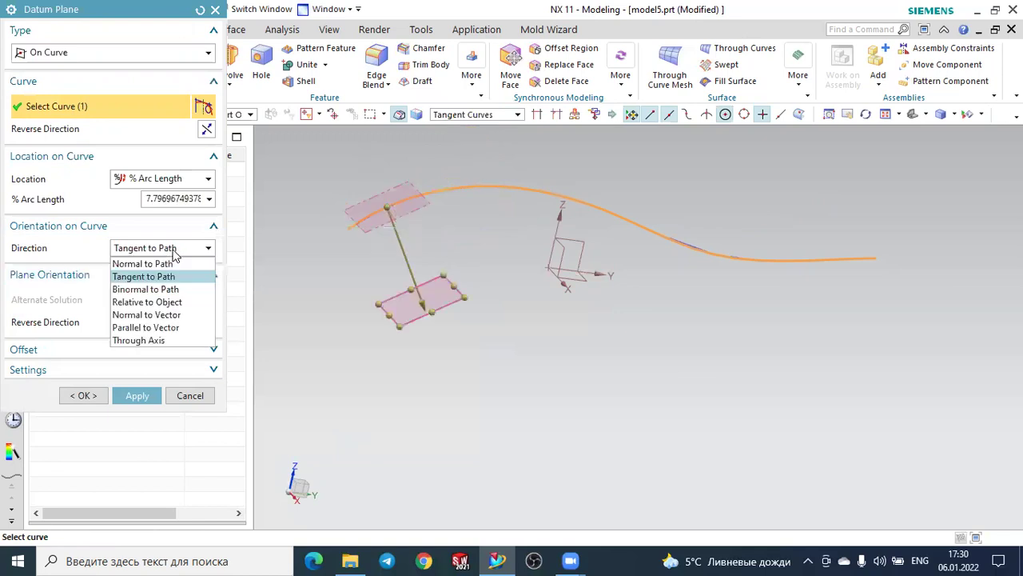
{"action": "left_click", "coordinate": [164, 314]}
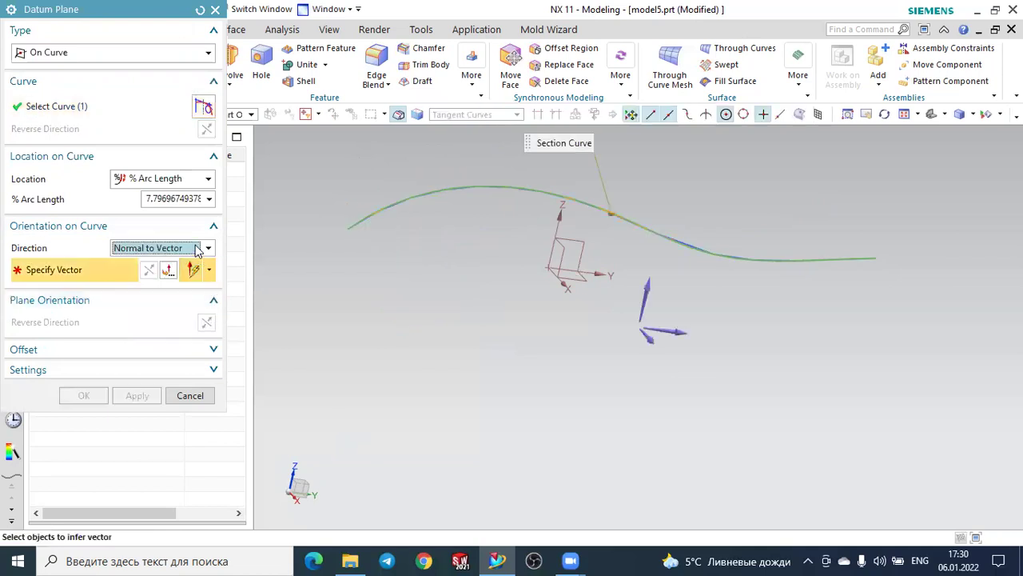
{"action": "left_click", "coordinate": [160, 254]}
{"action": "left_click", "coordinate": [160, 255]}
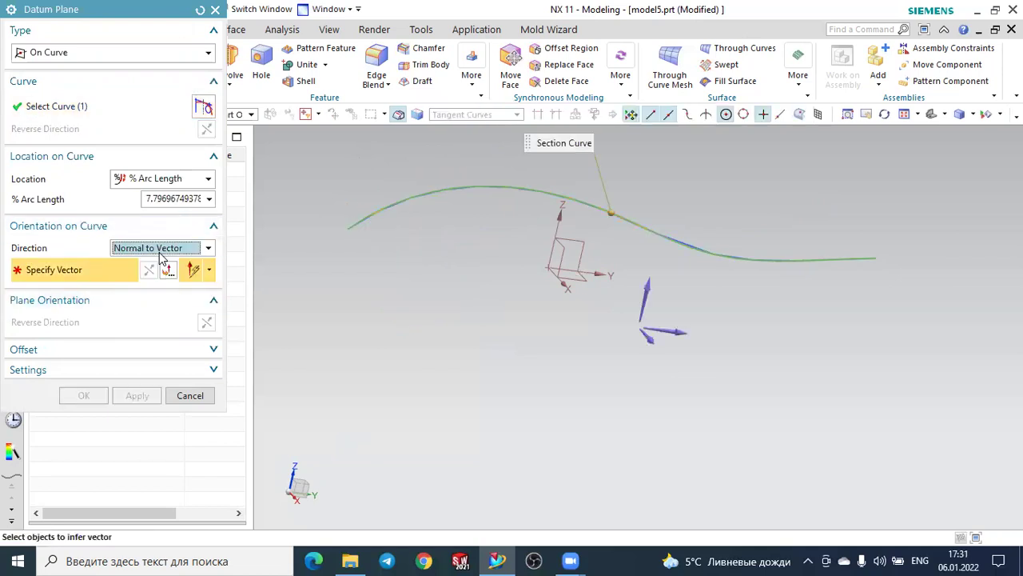
{"action": "left_click", "coordinate": [671, 330]}
{"action": "middle_click_drag", "start_coordinate": [701, 354], "coordinate": [710, 354]}
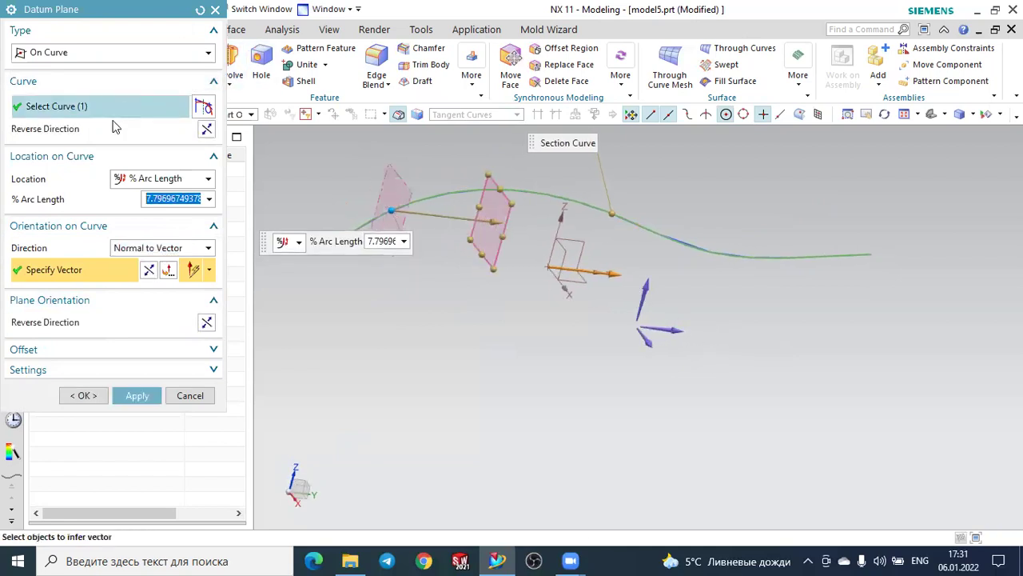
{"action": "left_click", "coordinate": [207, 130]}
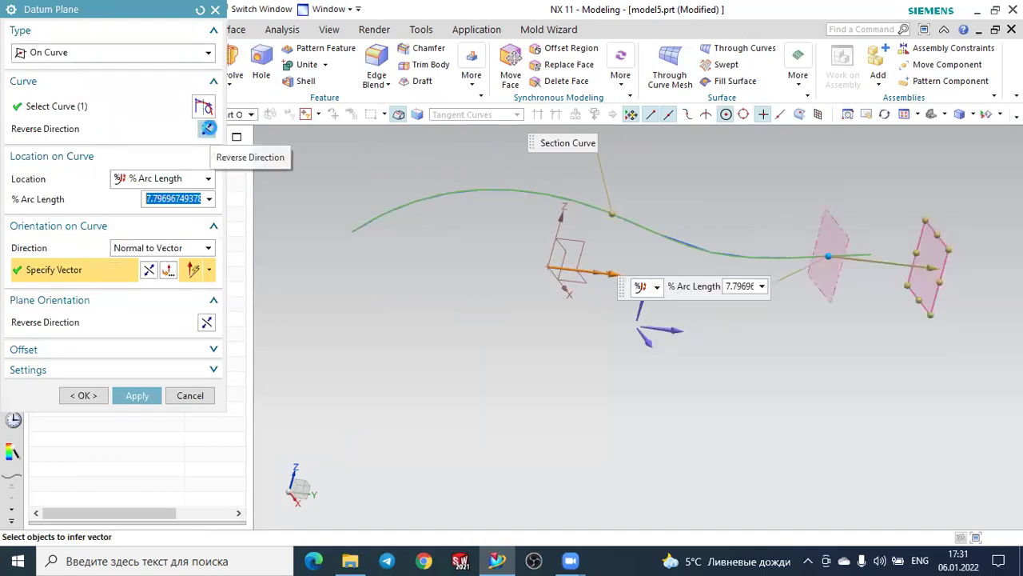
{"action": "left_click", "coordinate": [207, 130]}
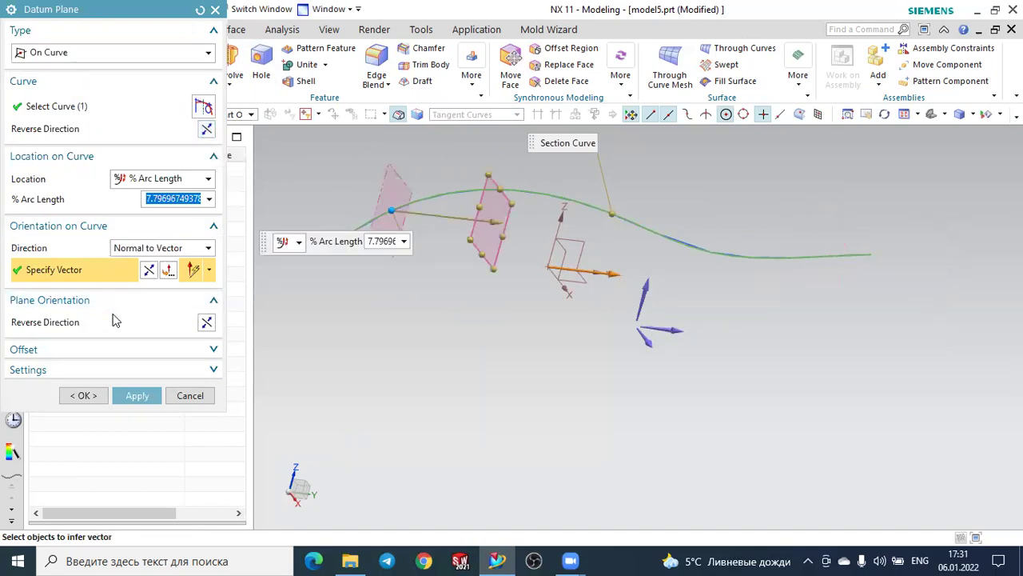
{"action": "left_click", "coordinate": [206, 324]}
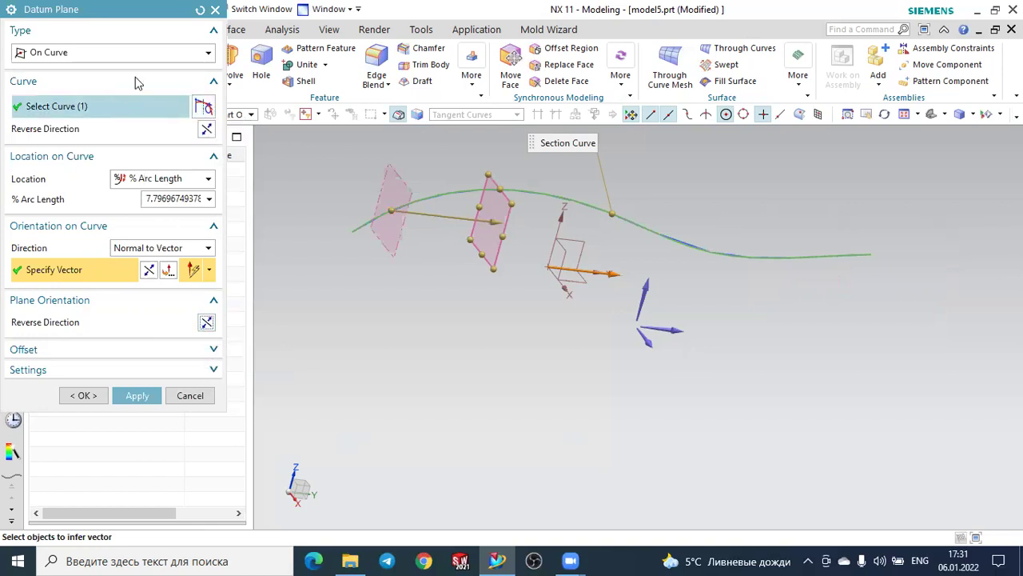
- Move the previewed plane to 0% arc length at the curve start
{"action": "left_click", "coordinate": [141, 180]}
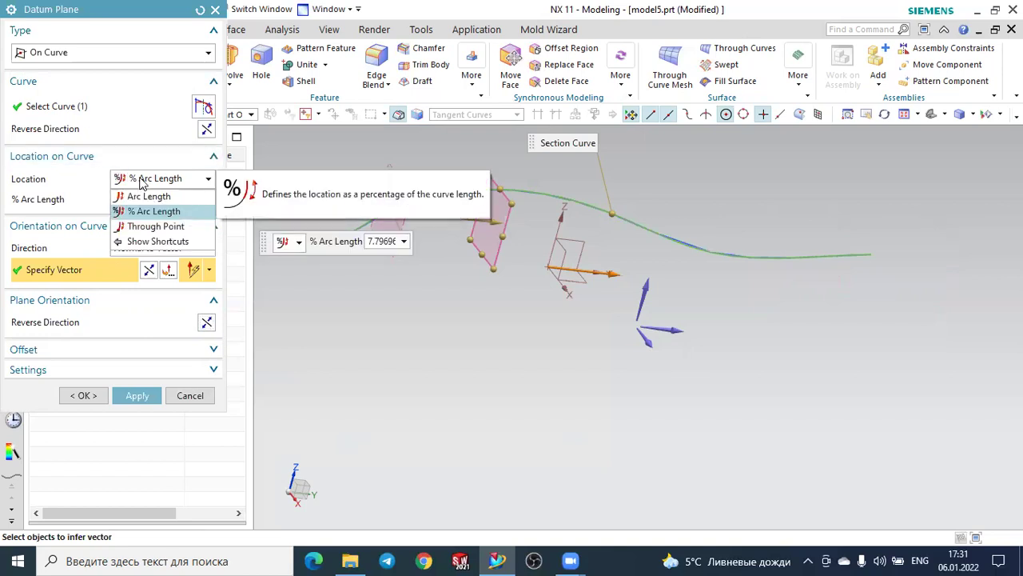
{"action": "left_click", "coordinate": [156, 211]}
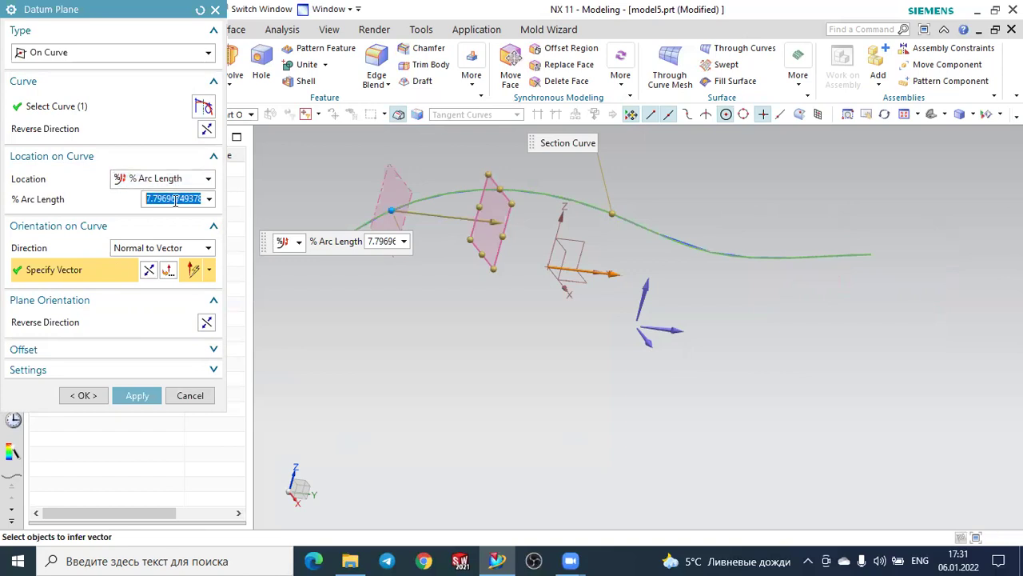
{"action": "type", "text": "0"}
{"action": "key", "text": "Return"}
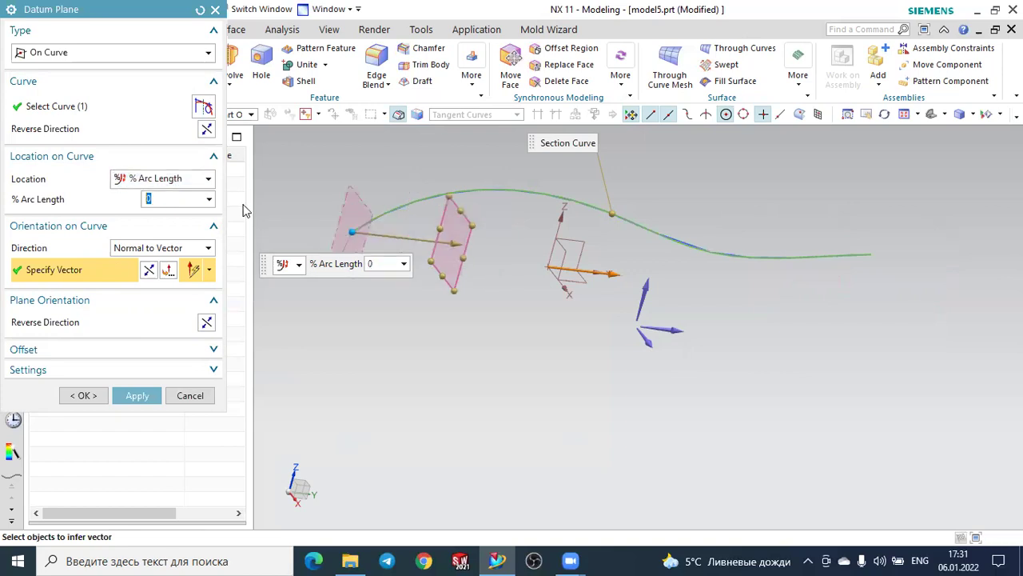
{"action": "scroll", "coordinate": [352, 231], "scroll_direction": "up", "scroll_amount": 2}
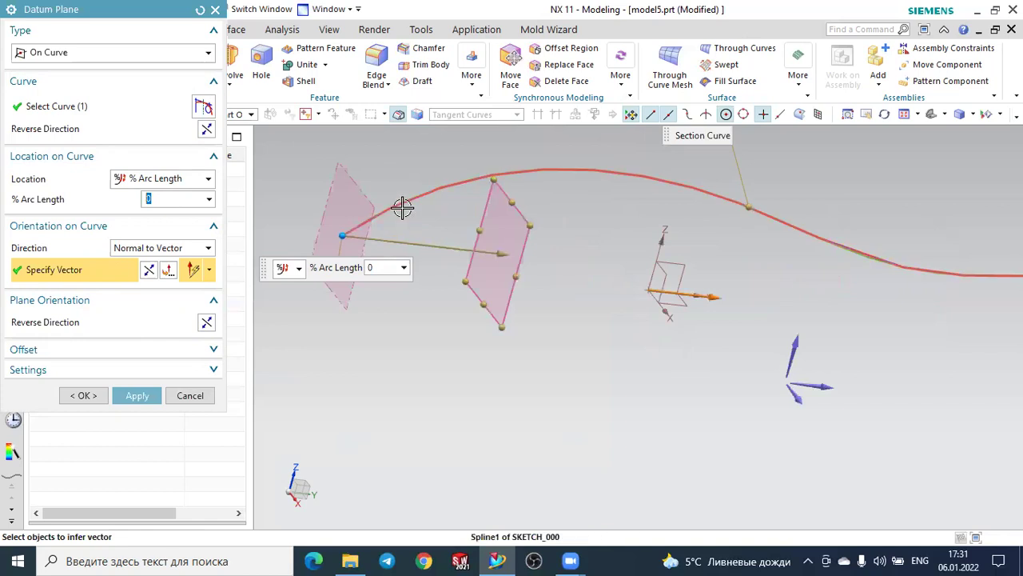
- Cancel the plane, close the part without saving, and create a fresh model5.prt
{"action": "left_click", "coordinate": [217, 9]}
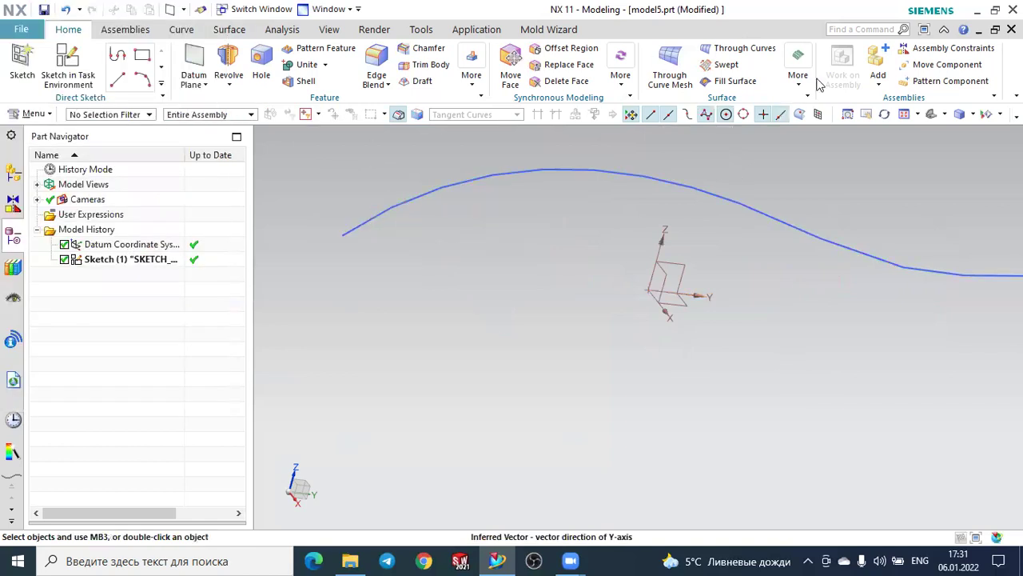
{"action": "left_click", "coordinate": [1011, 29]}
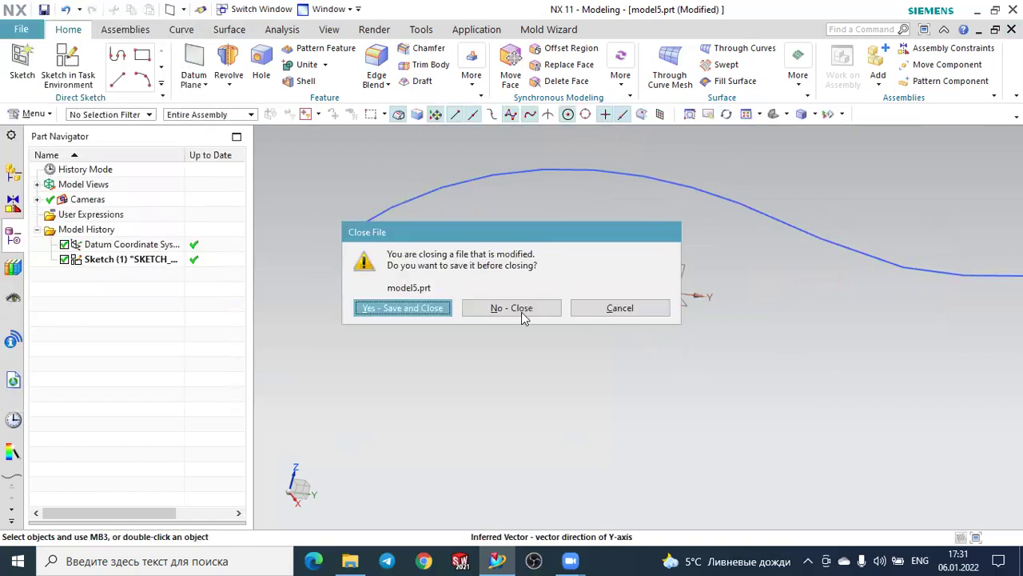
{"action": "left_click", "coordinate": [524, 309]}
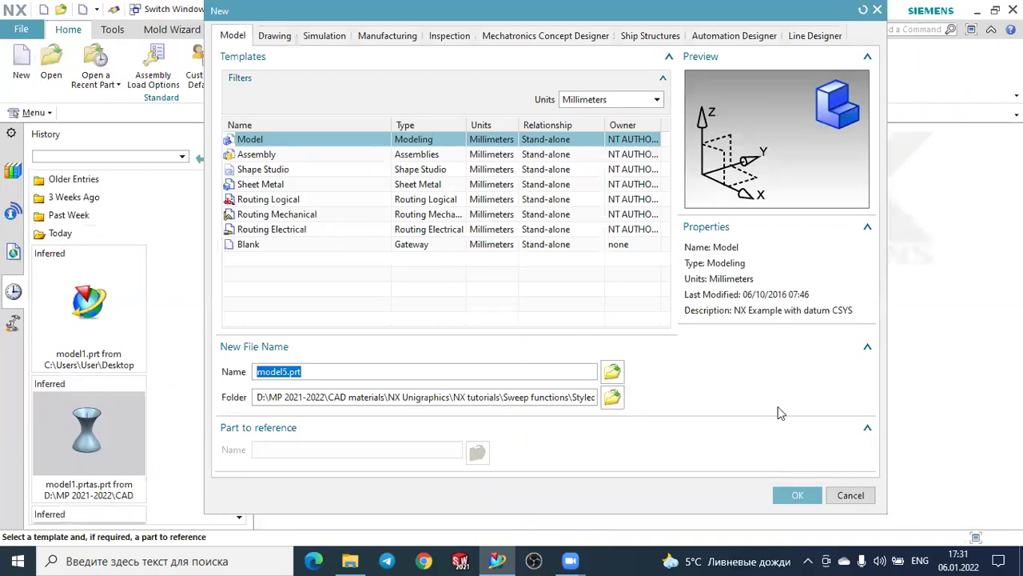
{"action": "left_click", "coordinate": [797, 496]}
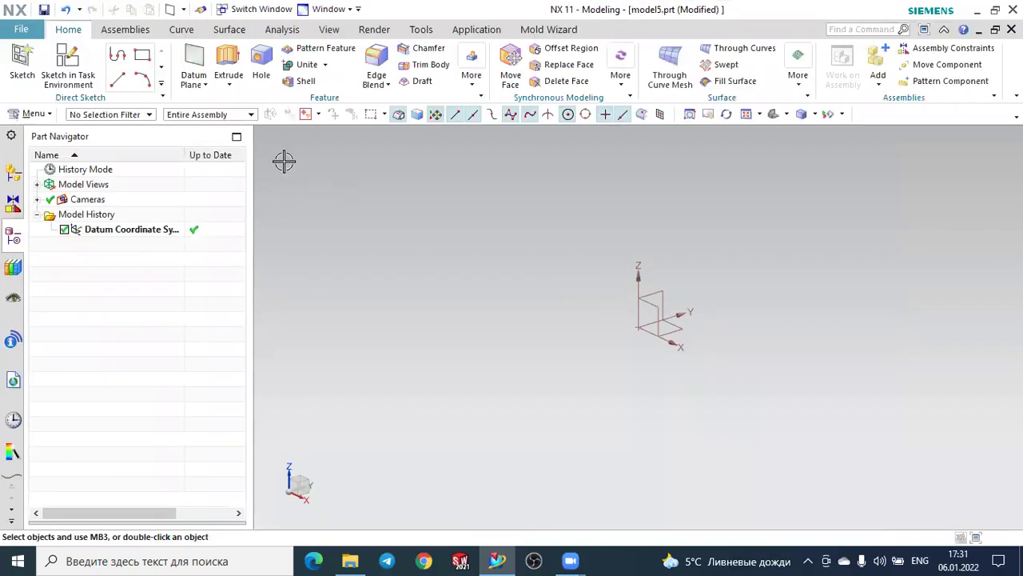
- Start a sketch on the datum YZ plane
{"action": "left_click", "coordinate": [22, 64]}
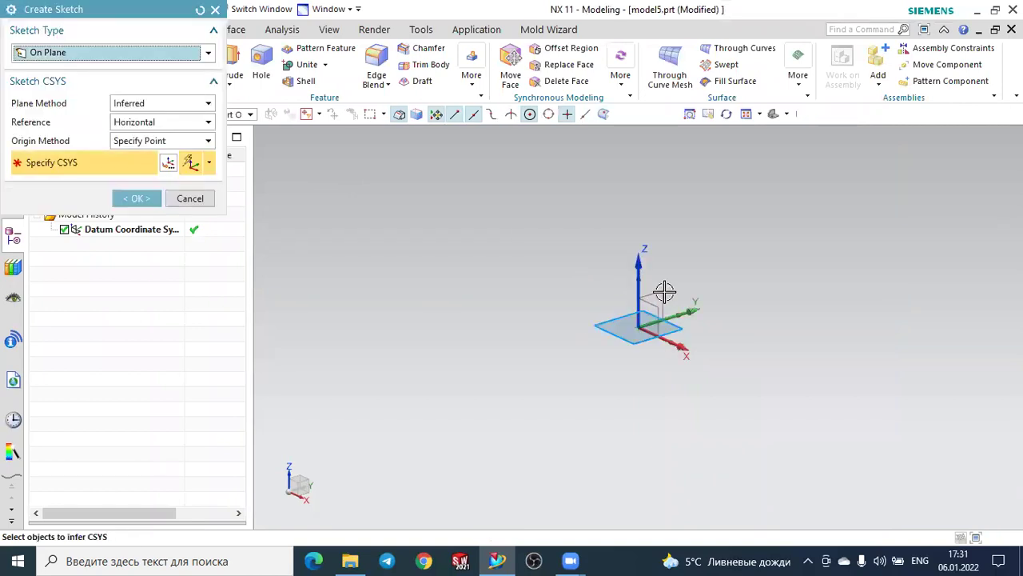
{"action": "left_click", "coordinate": [644, 272]}
{"action": "left_click", "coordinate": [139, 199]}
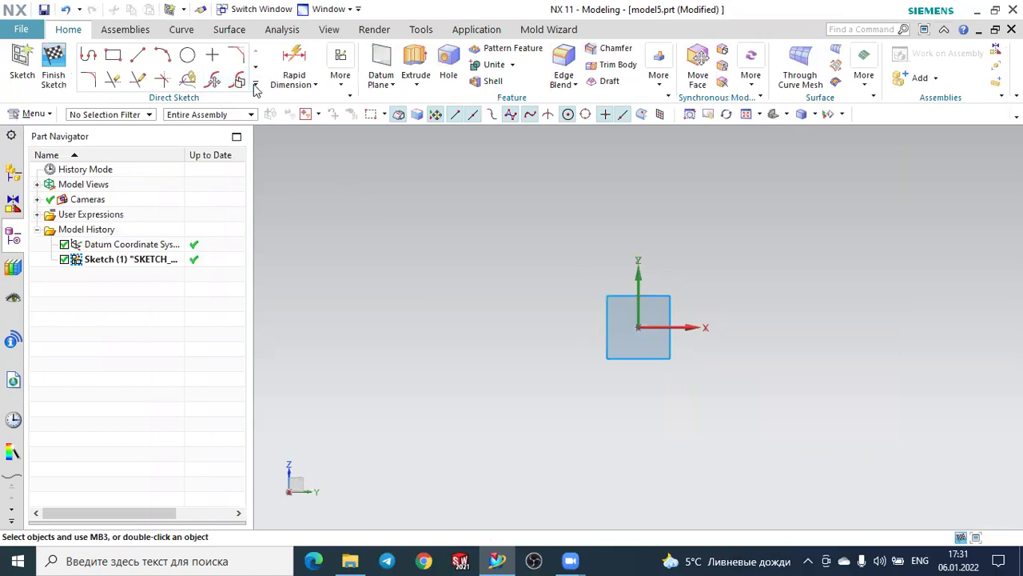
- Draw a wavy six-point studio spline and finish the sketch
{"action": "left_click", "coordinate": [256, 86]}
{"action": "left_click", "coordinate": [89, 181]}
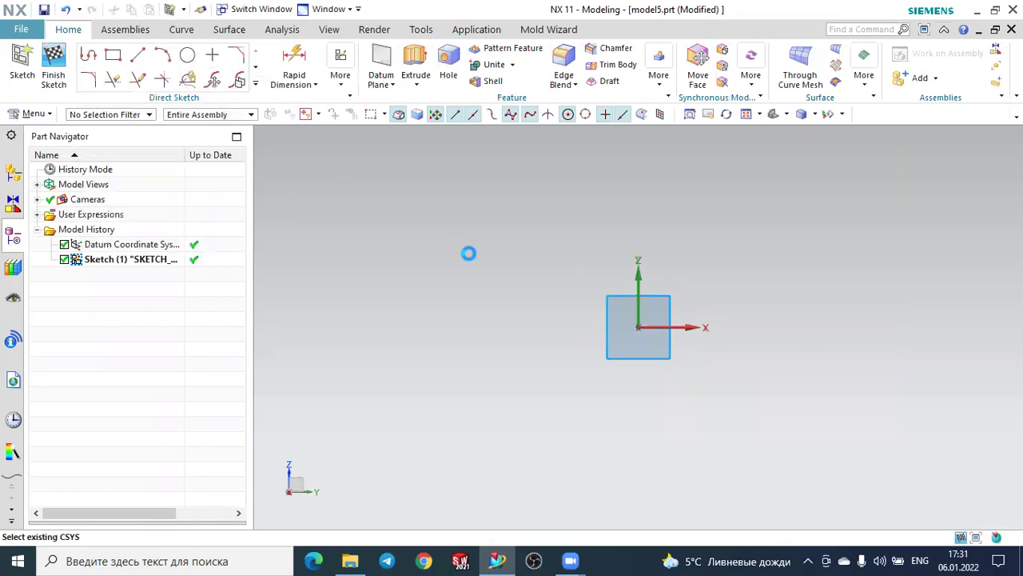
{"action": "left_click", "coordinate": [405, 318]}
{"action": "left_click", "coordinate": [557, 264]}
{"action": "left_click", "coordinate": [743, 251]}
{"action": "left_click", "coordinate": [778, 263]}
{"action": "left_click", "coordinate": [811, 272]}
{"action": "left_click", "coordinate": [902, 258]}
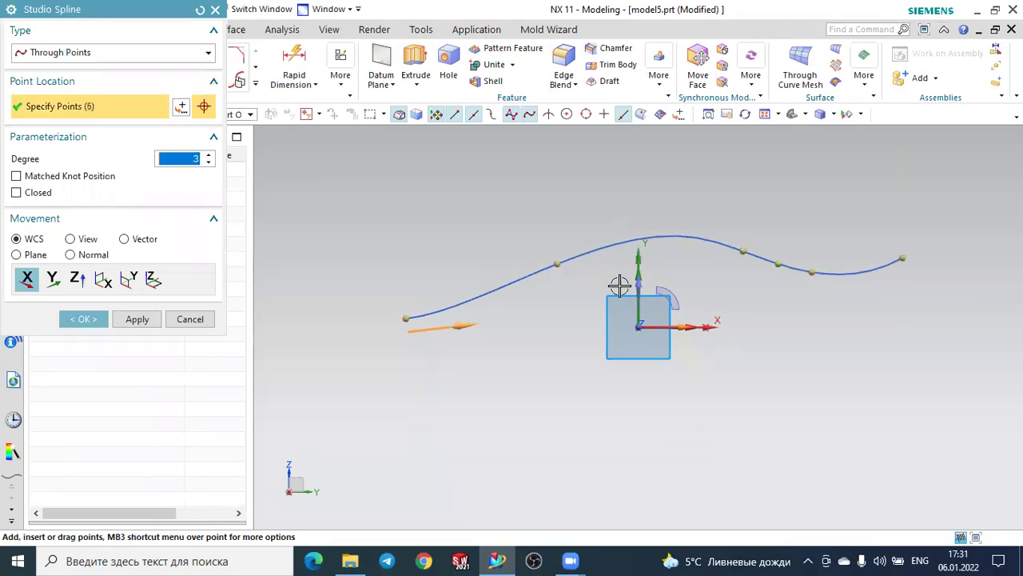
{"action": "left_click", "coordinate": [85, 319]}
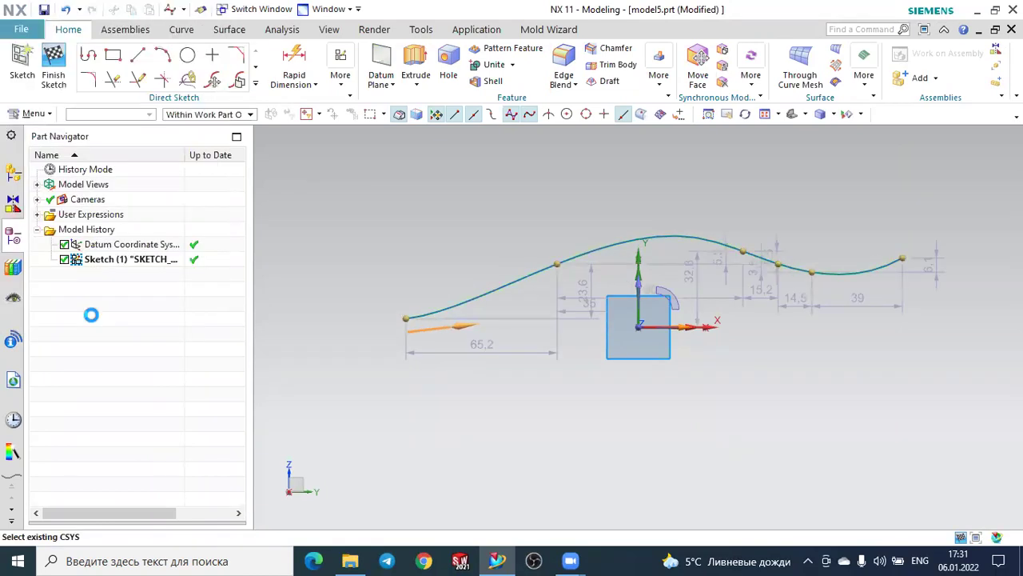
{"action": "left_click", "coordinate": [53, 63]}
{"action": "middle_click_drag", "start_coordinate": [760, 151], "coordinate": [516, 279]}
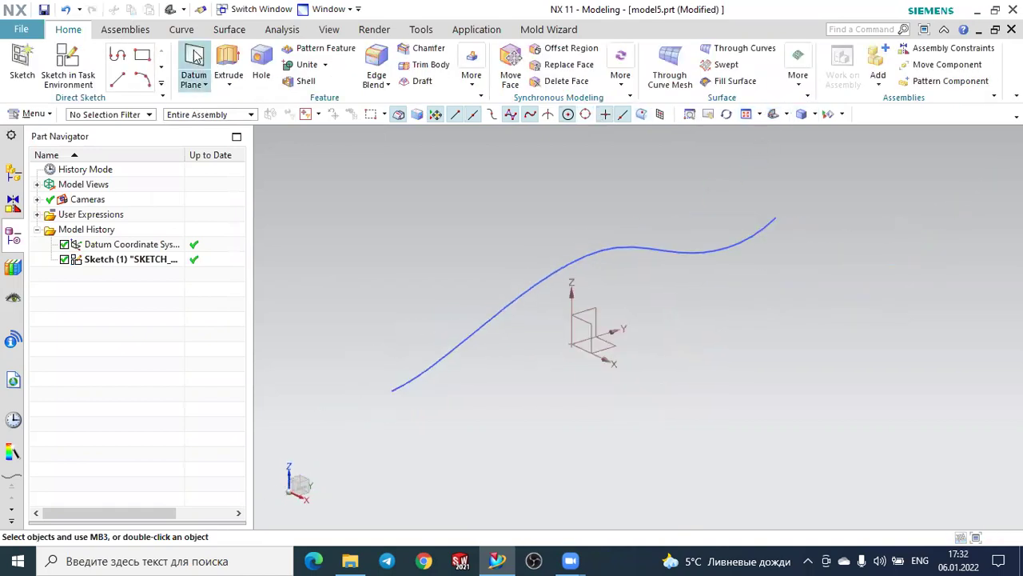
- Select the spline for a new On Curve datum plane
{"action": "left_click", "coordinate": [204, 89]}
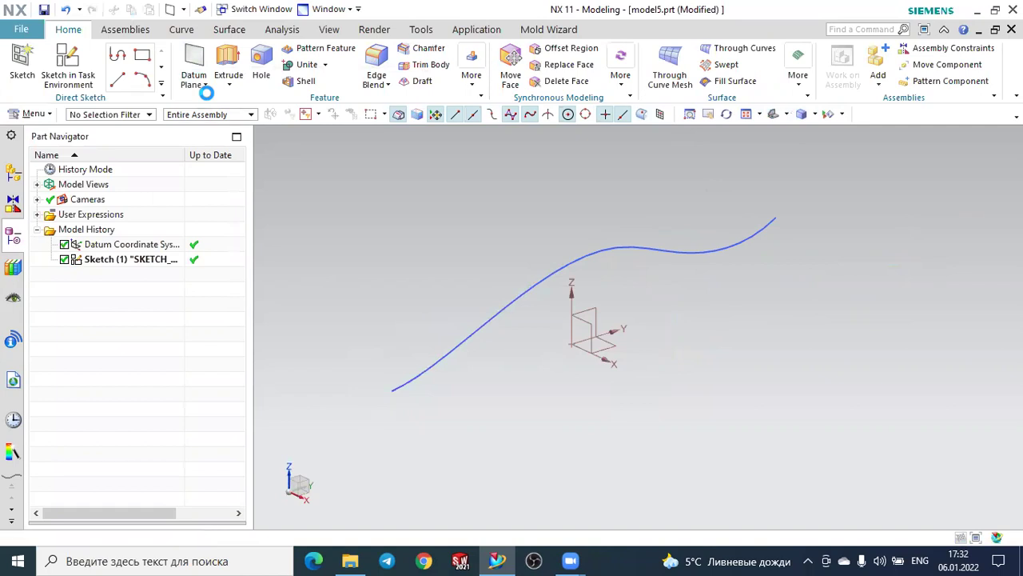
{"action": "left_click", "coordinate": [101, 54]}
{"action": "left_click", "coordinate": [101, 55]}
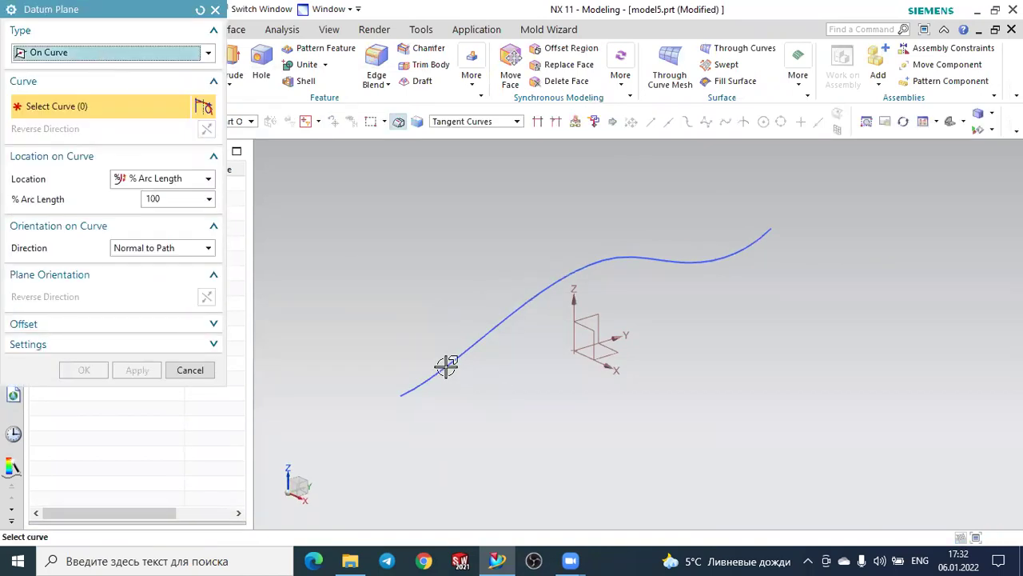
{"action": "left_click", "coordinate": [442, 362]}
{"action": "mouse_move", "coordinate": [442, 362]}
{"action": "middle_mouse_down"}
{"action": "mouse_move", "coordinate": [481, 343]}
{"action": "mouse_move", "coordinate": [510, 369]}
{"action": "middle_mouse_up"}
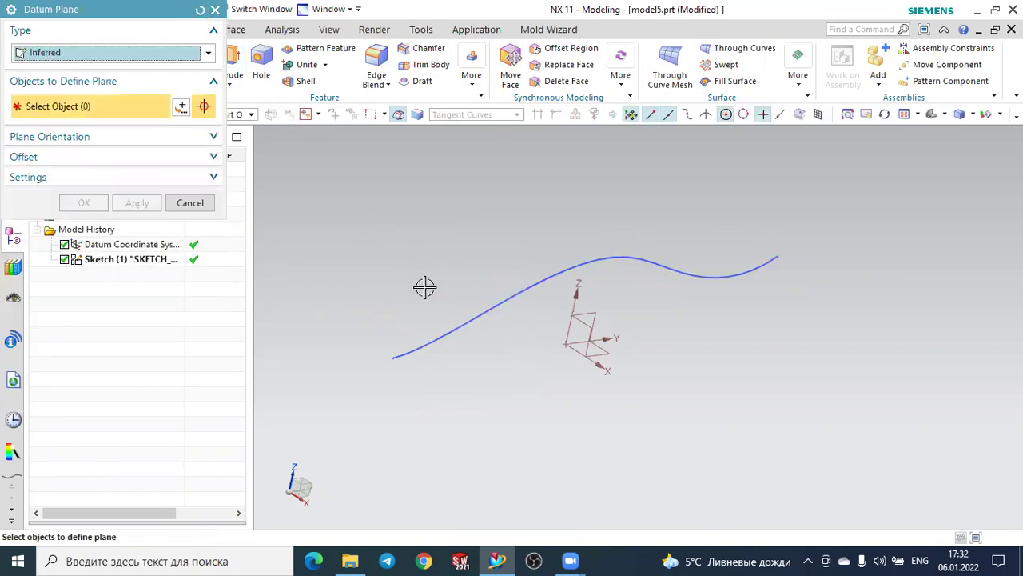
- Create Point and Direction datum planes at the spline's start and end points
{"action": "left_click", "coordinate": [114, 55]}
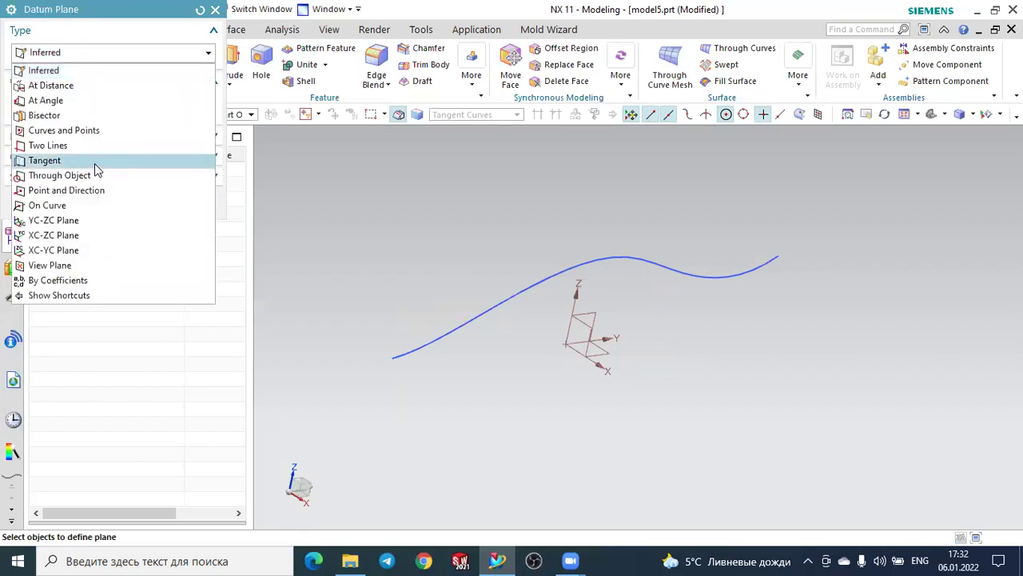
{"action": "left_click", "coordinate": [67, 190]}
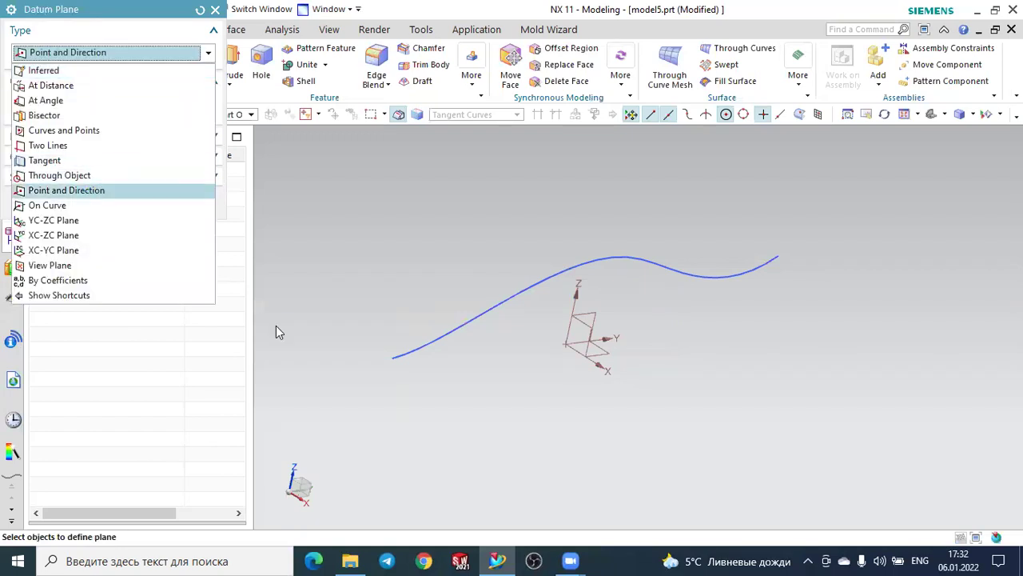
{"action": "left_click", "coordinate": [400, 364]}
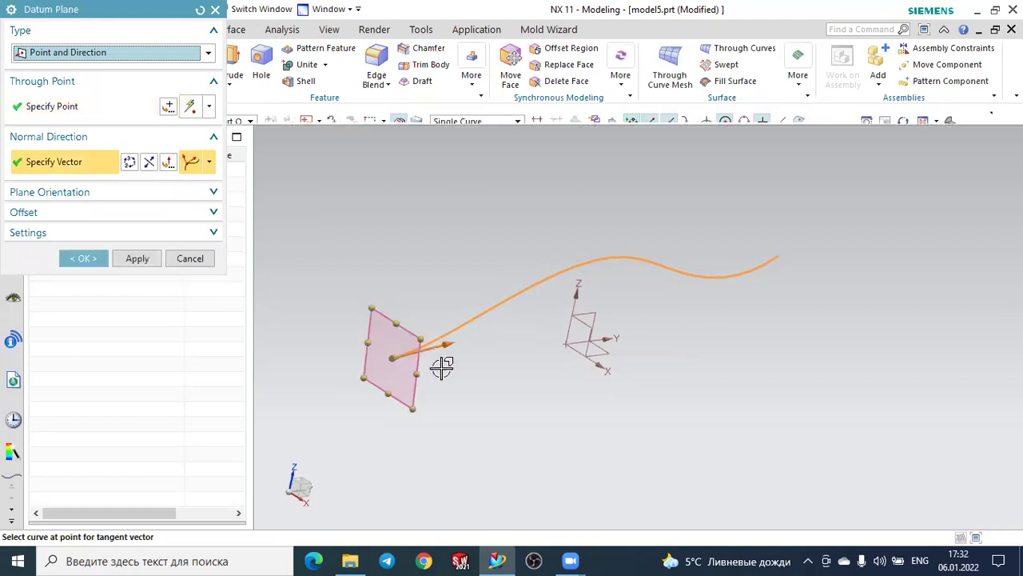
{"action": "left_click", "coordinate": [140, 263]}
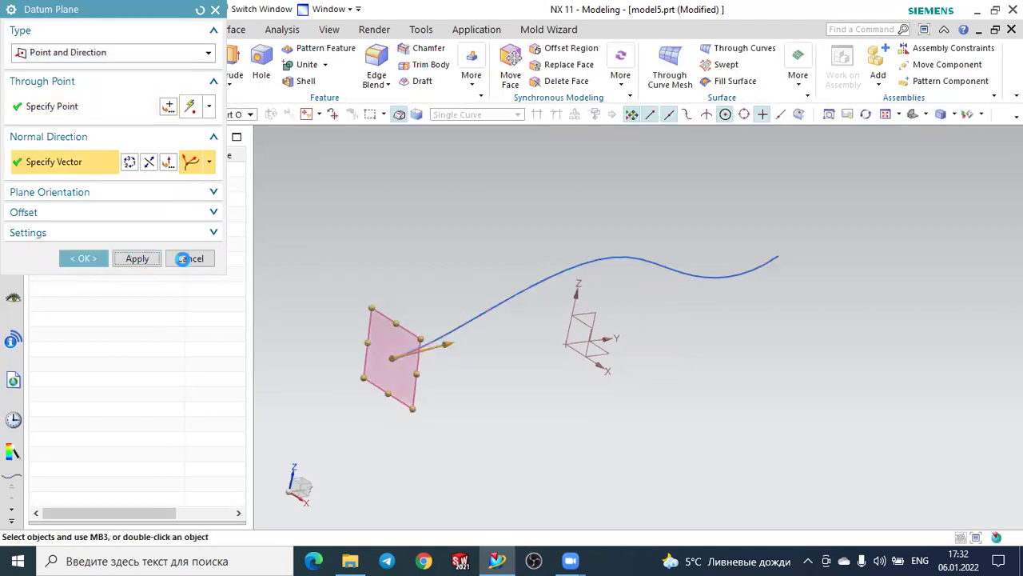
{"action": "left_click", "coordinate": [772, 258]}
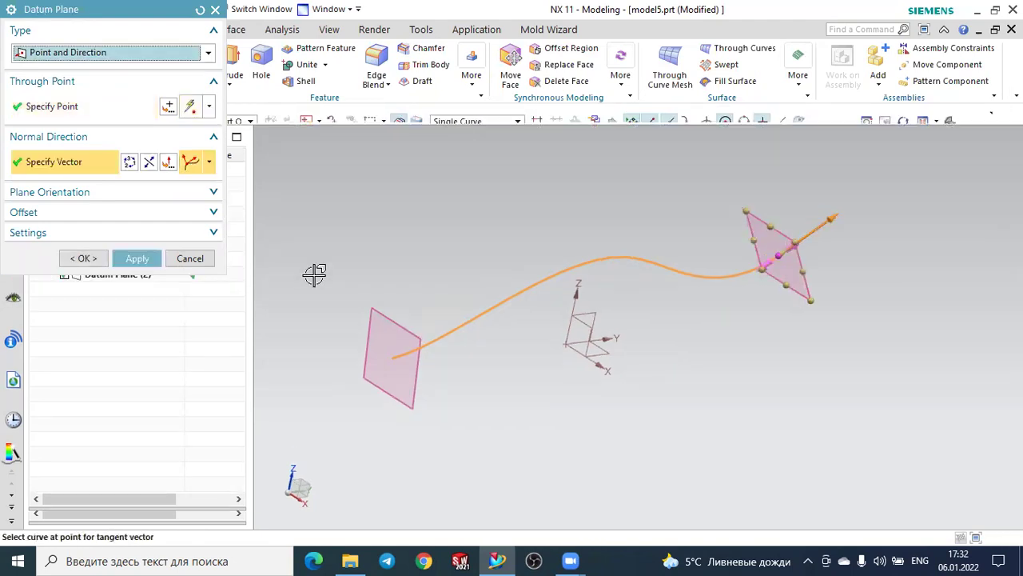
{"action": "left_click", "coordinate": [149, 258]}
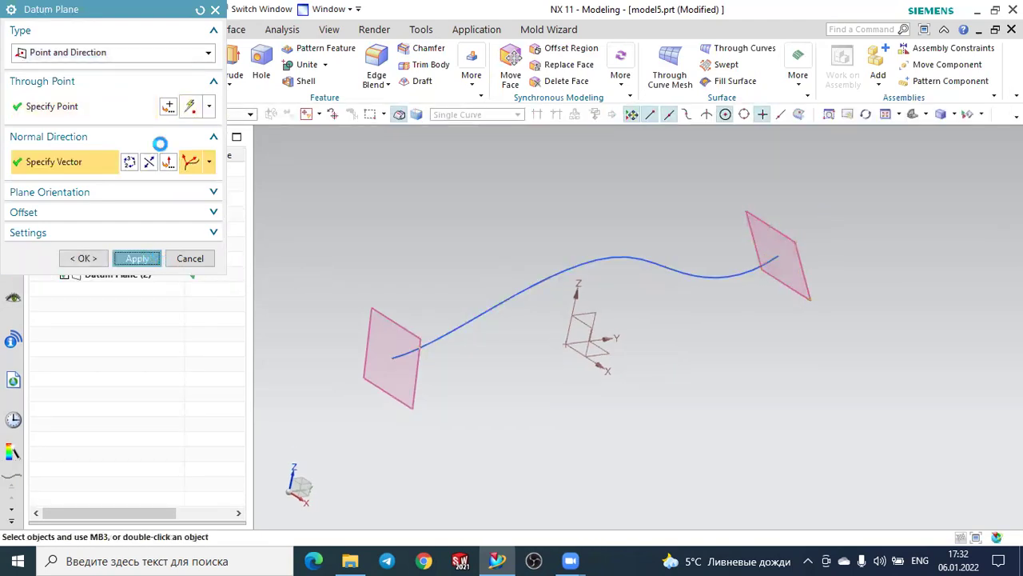
- Create an On Curve datum plane normal to the spline at 91.91 mm arc length
{"action": "left_click", "coordinate": [144, 52]}
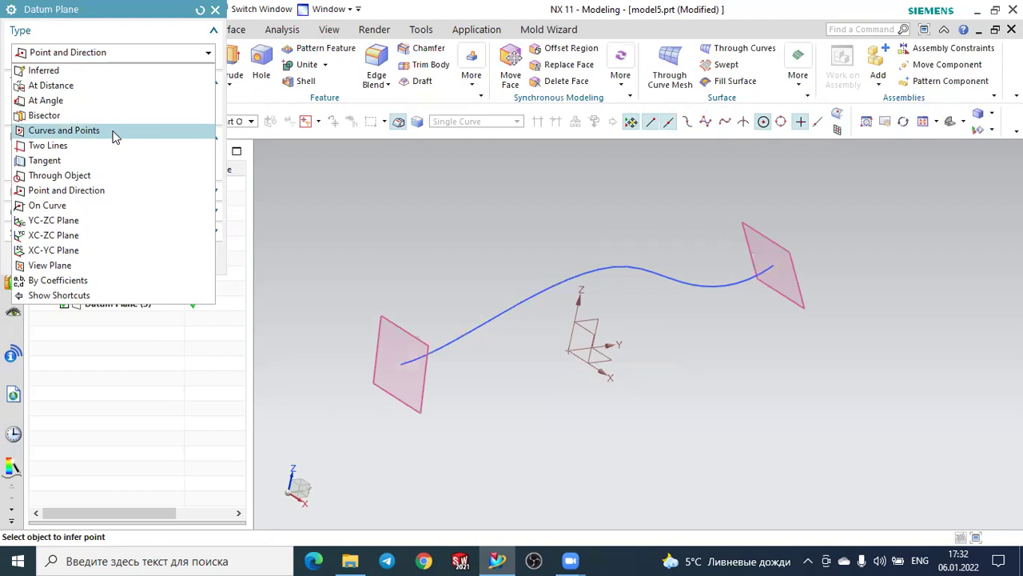
{"action": "left_click", "coordinate": [64, 131]}
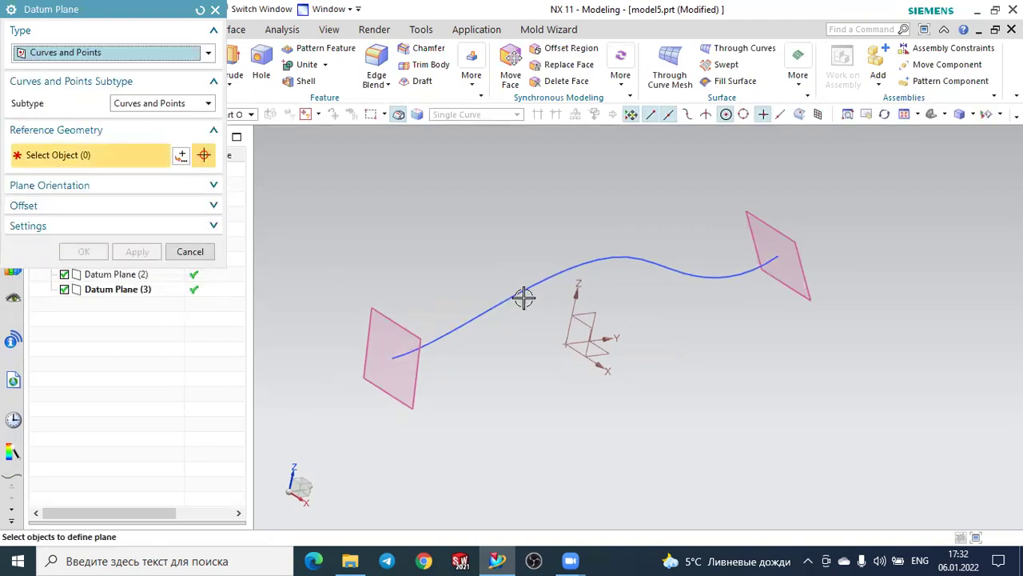
{"action": "left_click", "coordinate": [108, 53]}
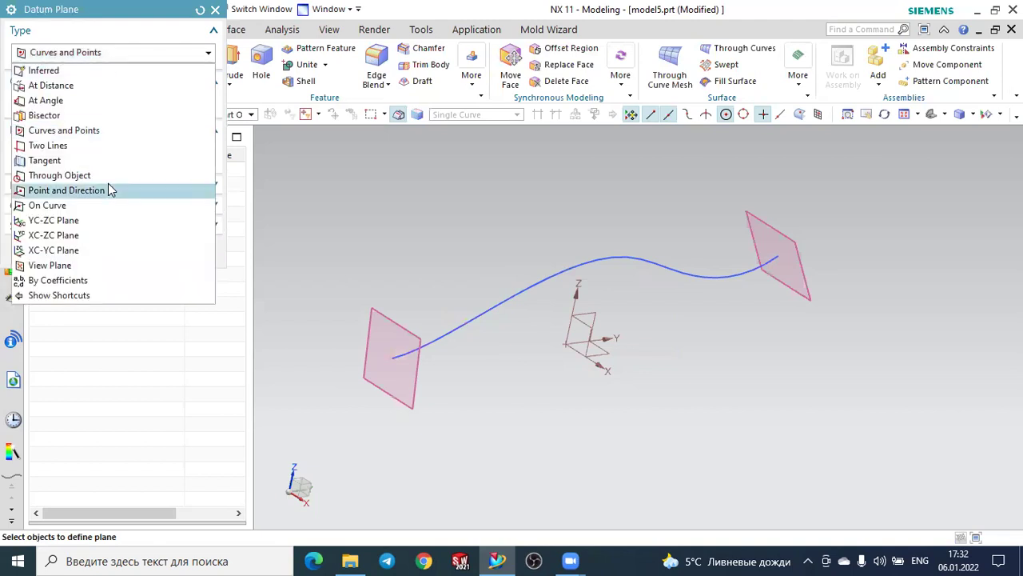
{"action": "left_click", "coordinate": [108, 183]}
{"action": "left_click", "coordinate": [84, 52]}
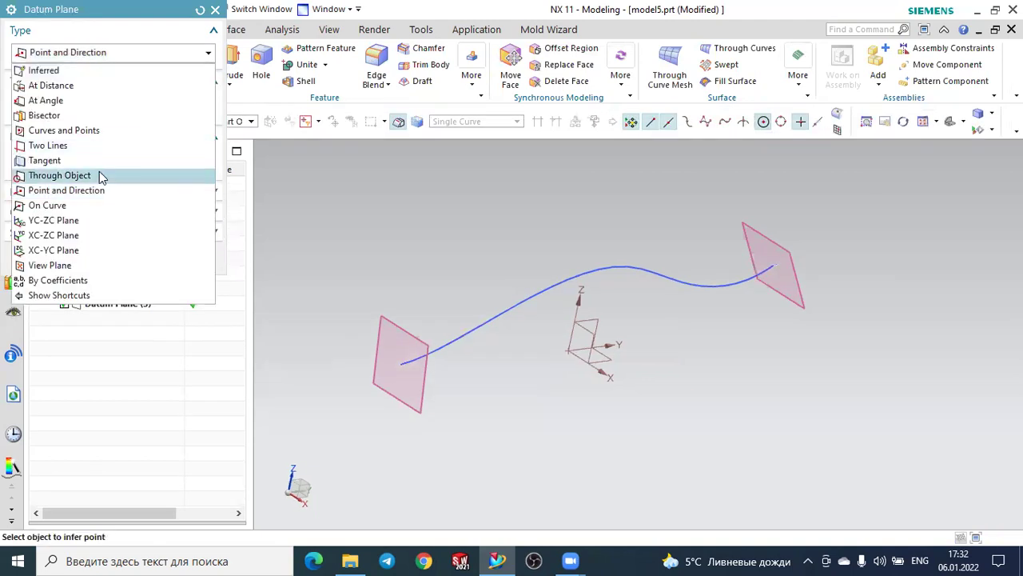
{"action": "left_click", "coordinate": [47, 205]}
{"action": "left_click", "coordinate": [560, 281]}
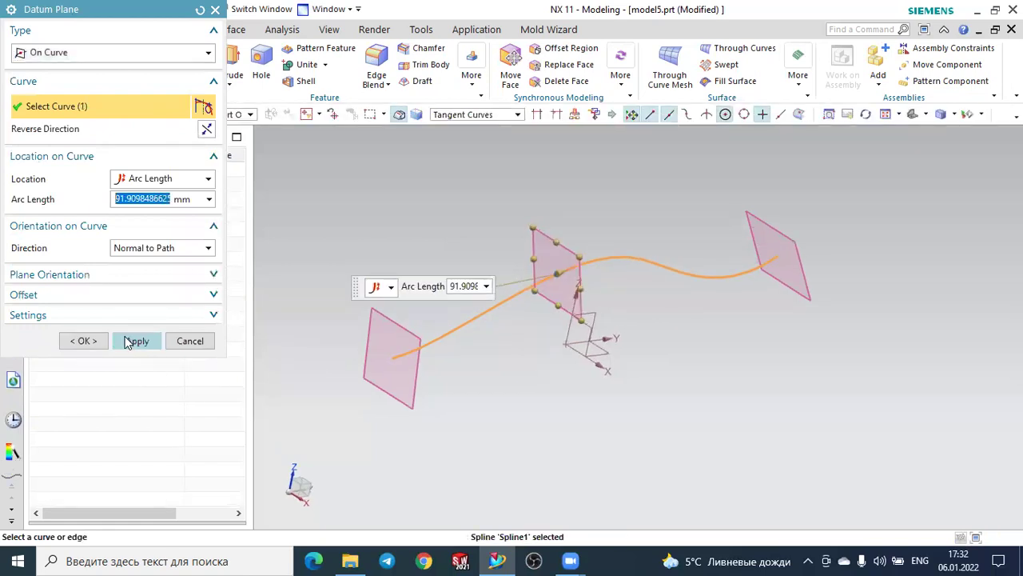
{"action": "left_click", "coordinate": [128, 342]}
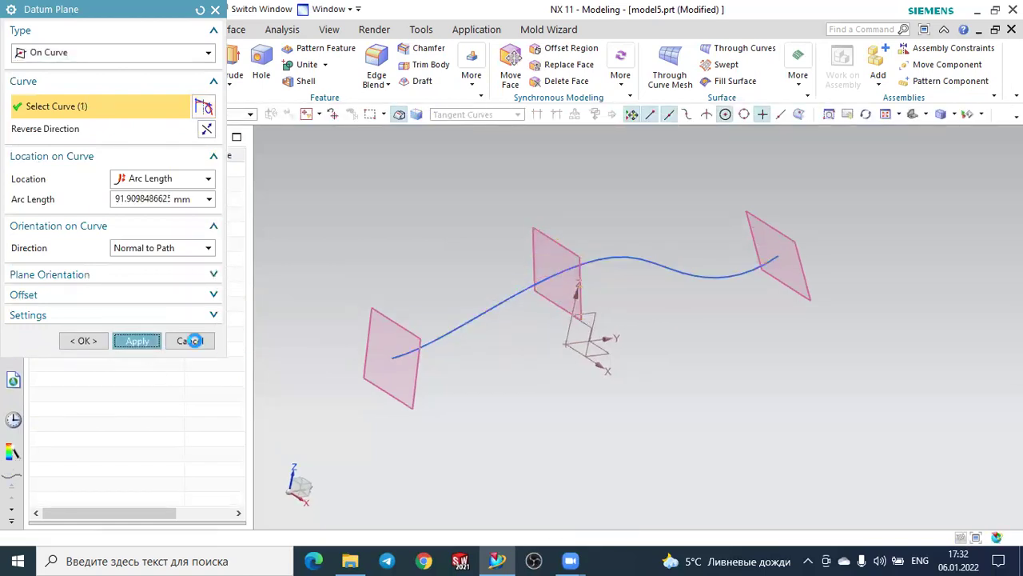
{"action": "left_click", "coordinate": [194, 341]}
{"action": "middle_click_drag", "start_coordinate": [549, 480], "coordinate": [546, 472]}
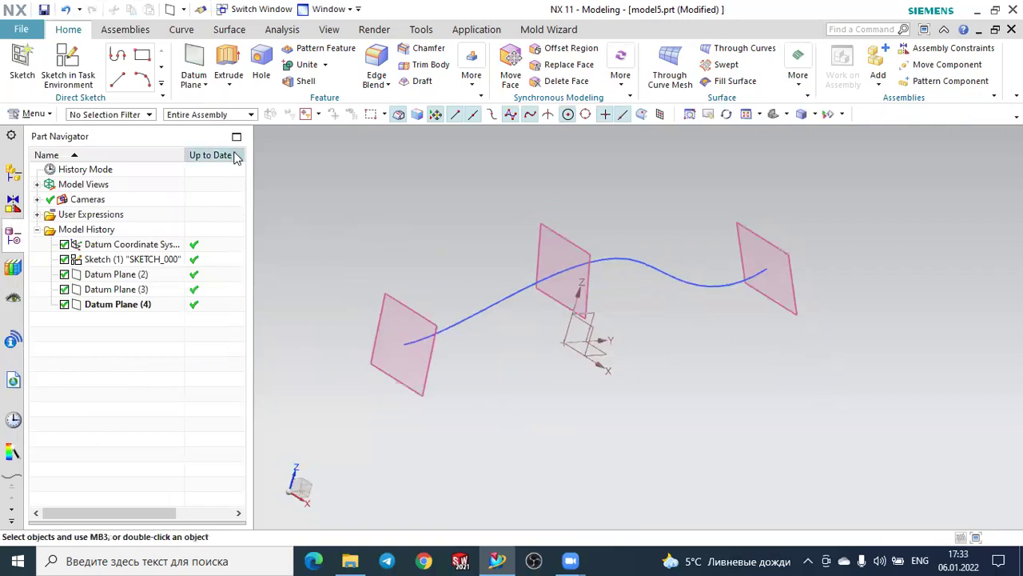
- Create Sketch (5) on Datum Plane (2) and reopen it for editing
{"action": "left_click", "coordinate": [22, 60]}
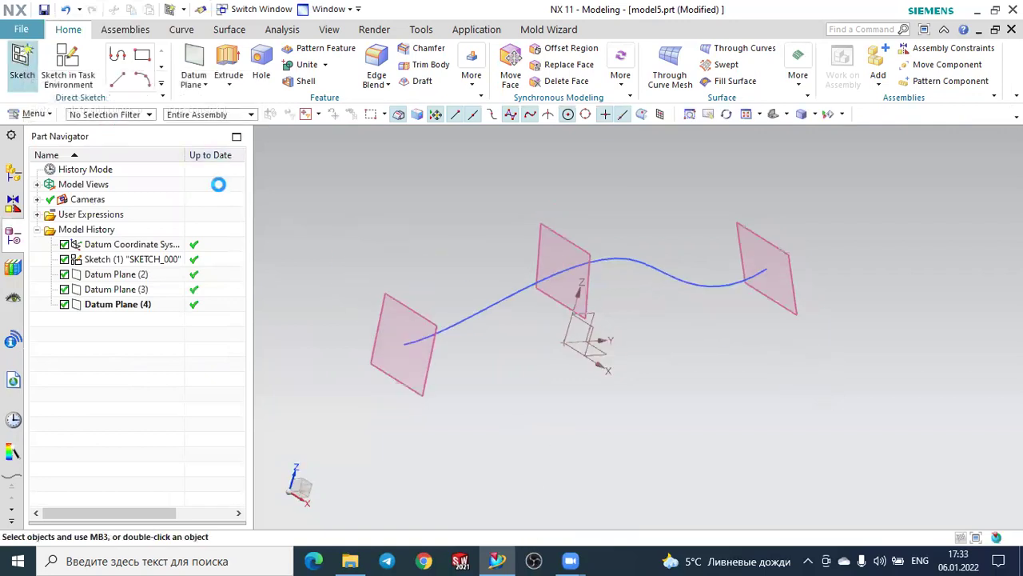
{"action": "left_click", "coordinate": [383, 298]}
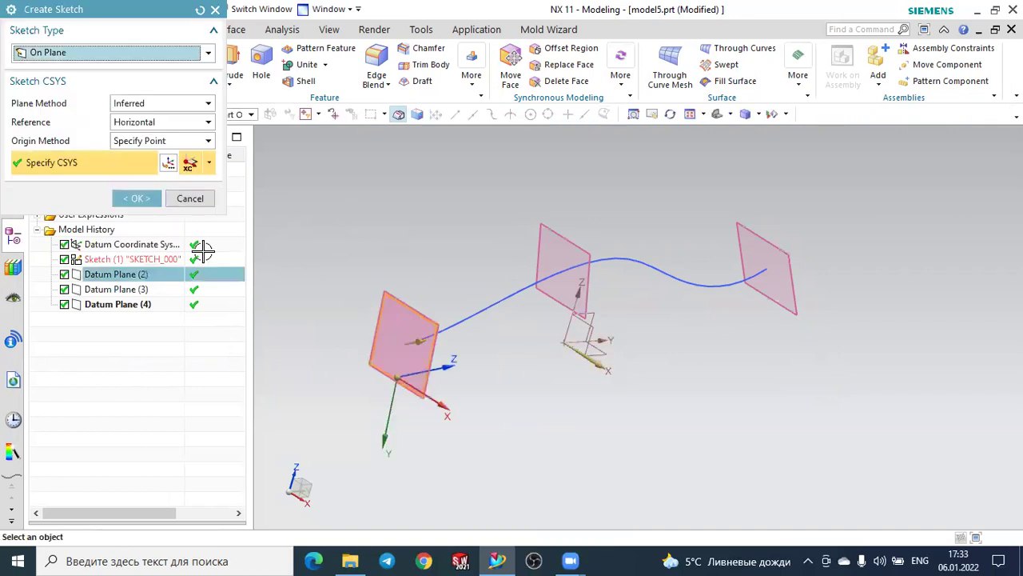
{"action": "left_click", "coordinate": [138, 199]}
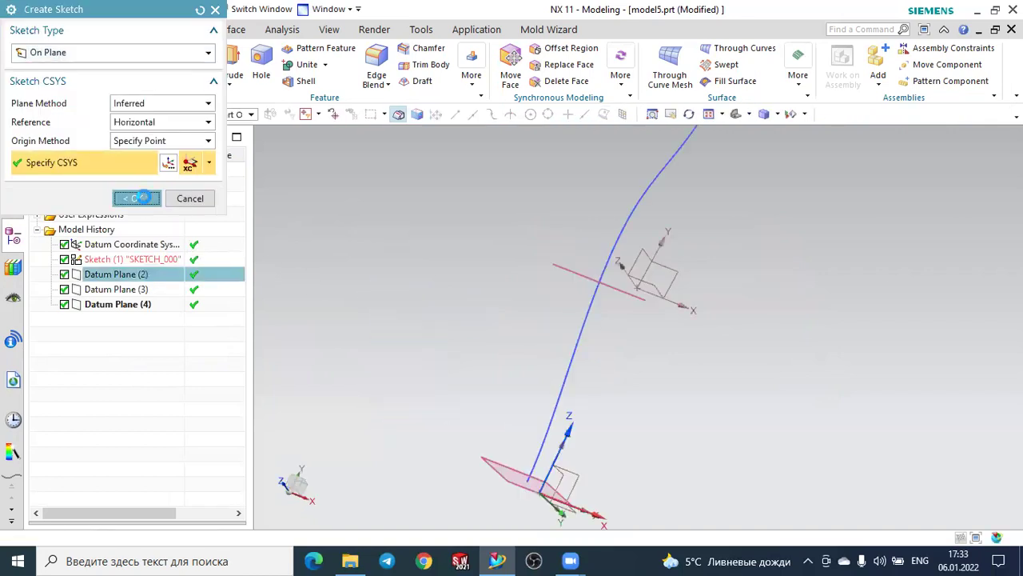
{"action": "mouse_move", "coordinate": [780, 411]}
{"action": "middle_mouse_down"}
{"action": "mouse_move", "coordinate": [784, 360]}
{"action": "mouse_move", "coordinate": [743, 388]}
{"action": "middle_mouse_up"}
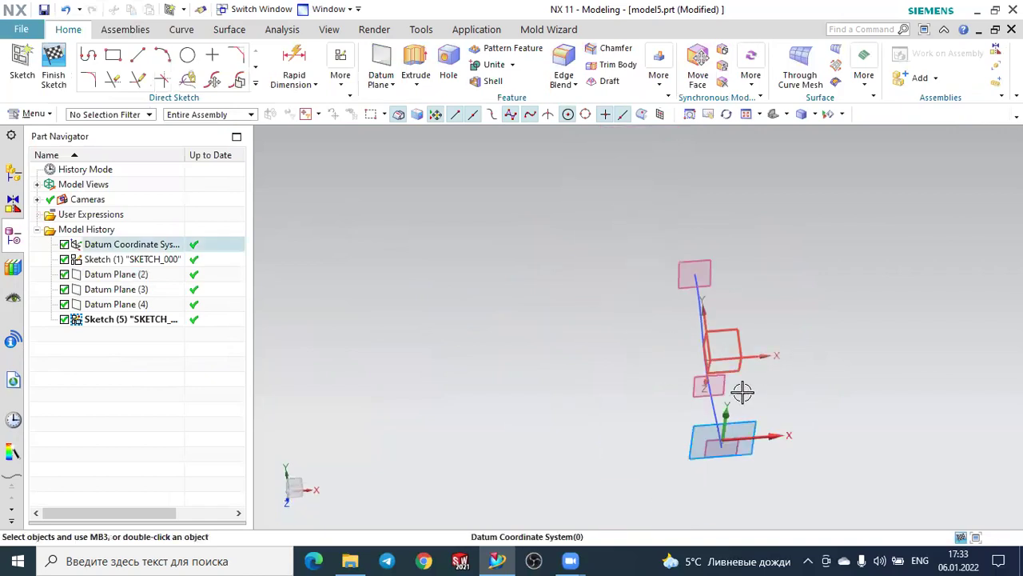
{"action": "left_click", "coordinate": [53, 68]}
{"action": "double_click", "coordinate": [160, 319]}
{"action": "middle_click_drag", "start_coordinate": [737, 350], "coordinate": [680, 357]}
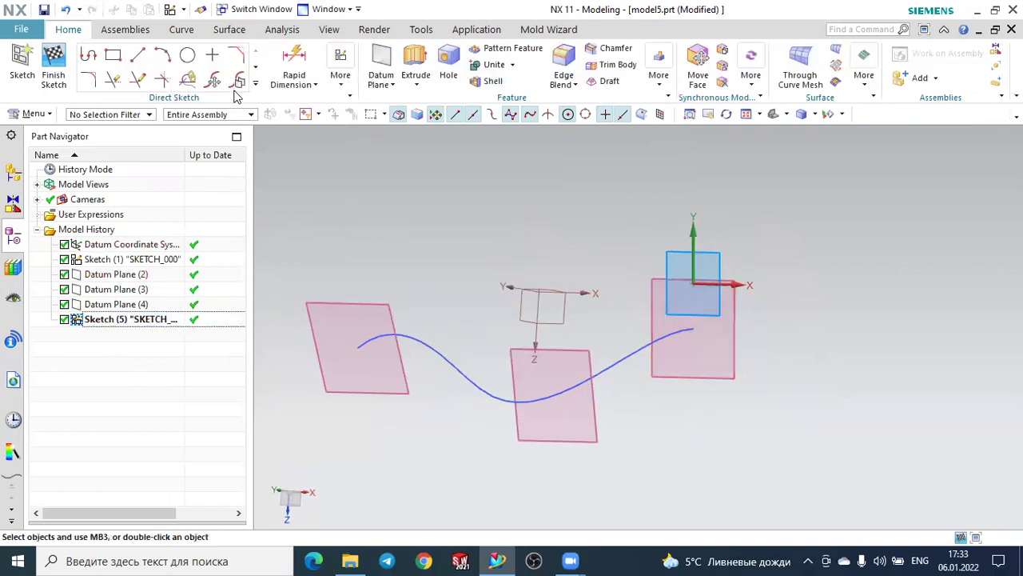
- Draw the open 17, 43, 13 line profile from the spline end and finish
{"action": "key", "text": "z"}
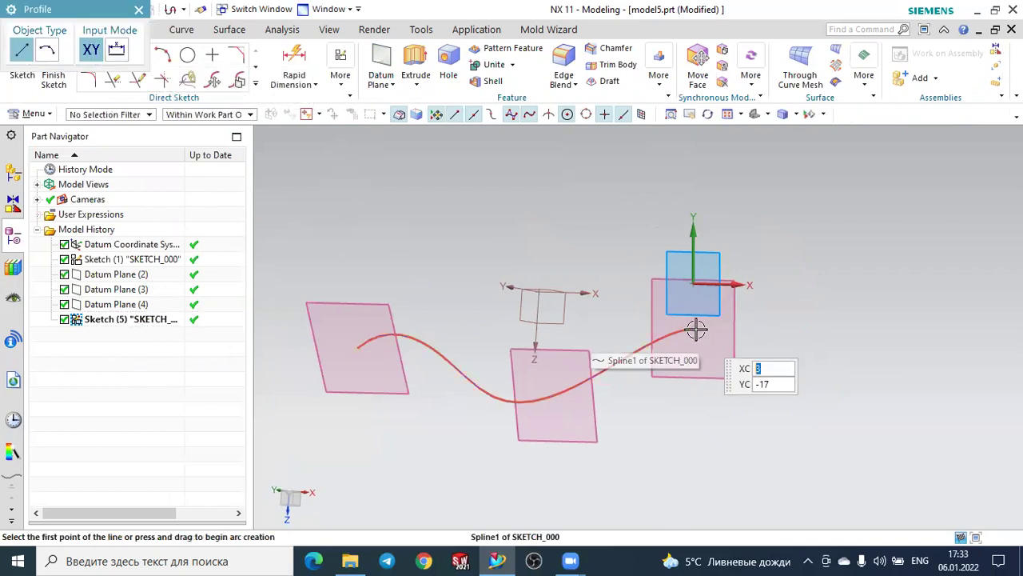
{"action": "left_click", "coordinate": [692, 330]}
{"action": "left_click", "coordinate": [693, 377]}
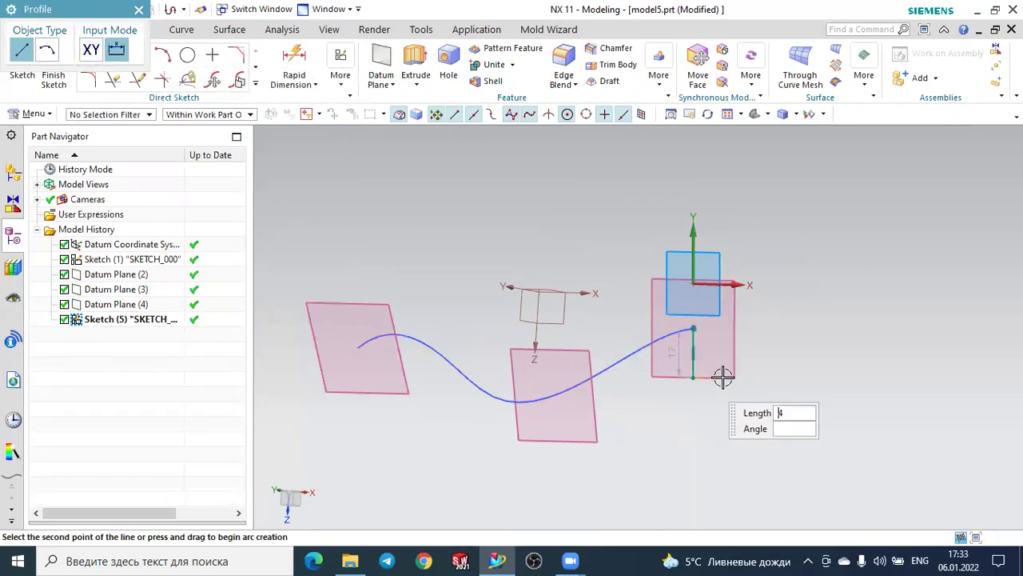
{"action": "left_click", "coordinate": [798, 379]}
{"action": "left_click", "coordinate": [798, 344]}
{"action": "key", "text": "Escape"}
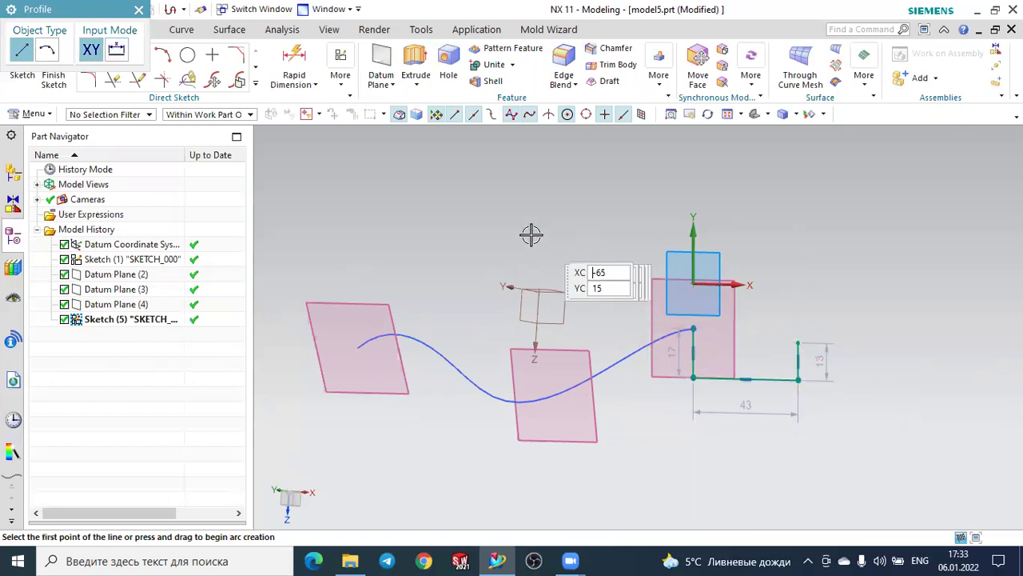
{"action": "key", "text": "Escape"}
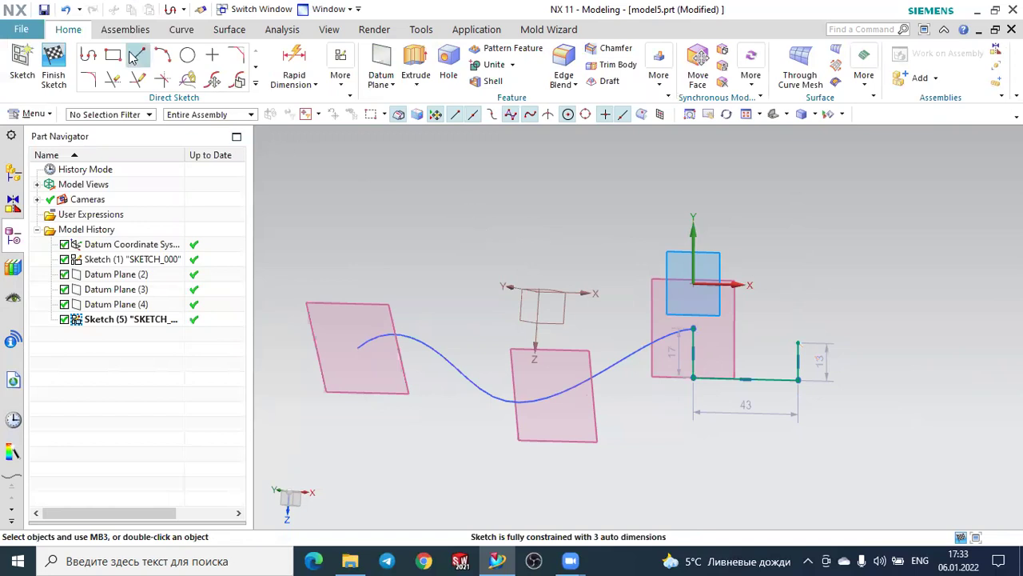
{"action": "left_click", "coordinate": [53, 64]}
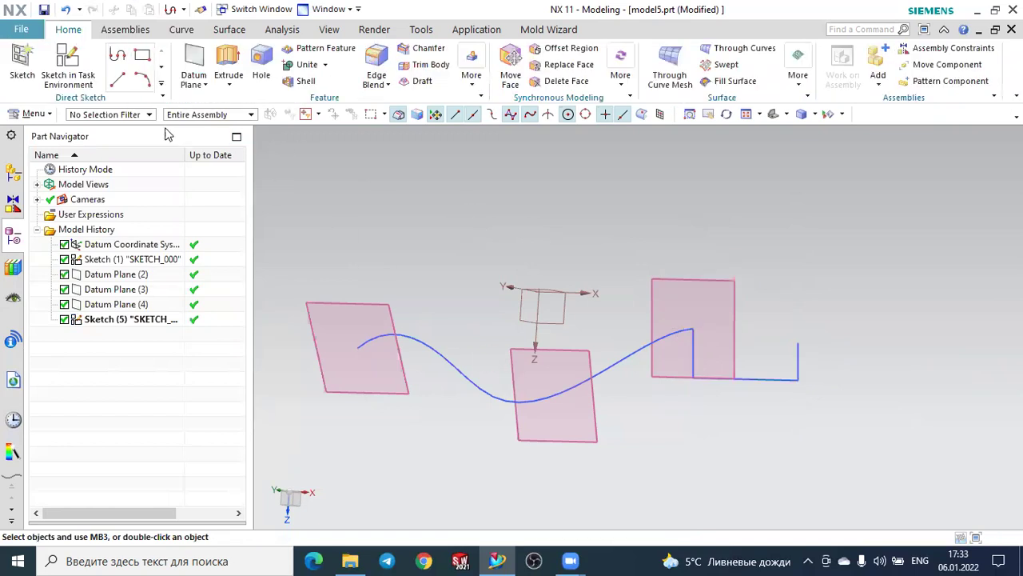
- Sketch a profile on Datum Plane (4) from the spline: 13 vertical, 36 horizontal, 14 angled lines
{"action": "left_click", "coordinate": [23, 64]}
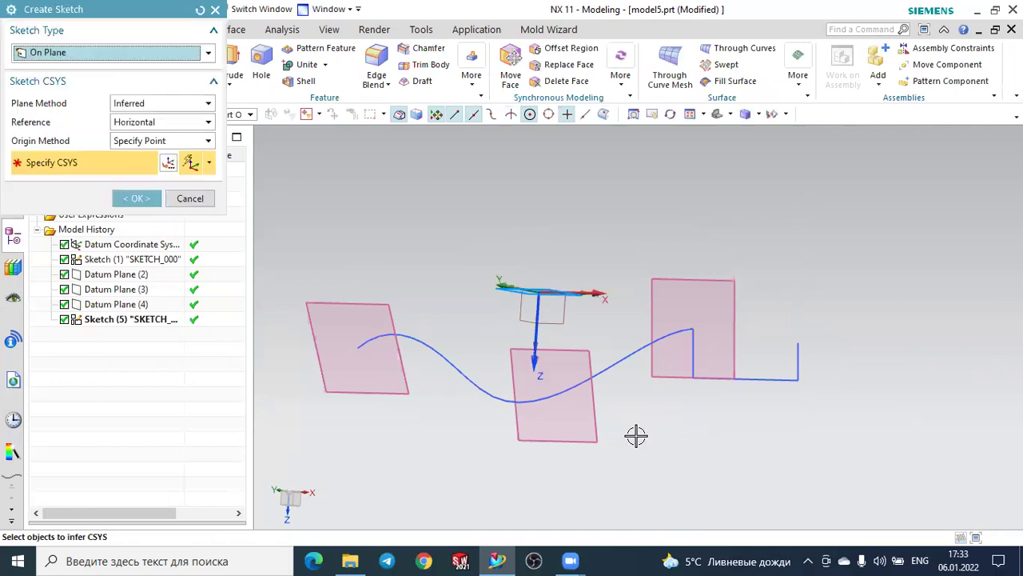
{"action": "left_click", "coordinate": [599, 439]}
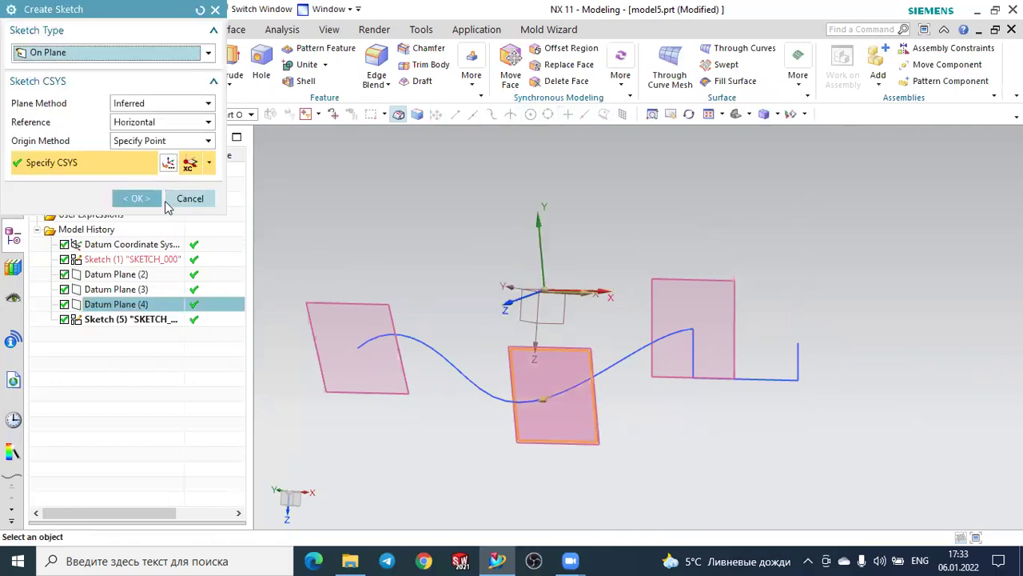
{"action": "left_click", "coordinate": [141, 197]}
{"action": "middle_click_drag", "start_coordinate": [770, 347], "coordinate": [731, 357]}
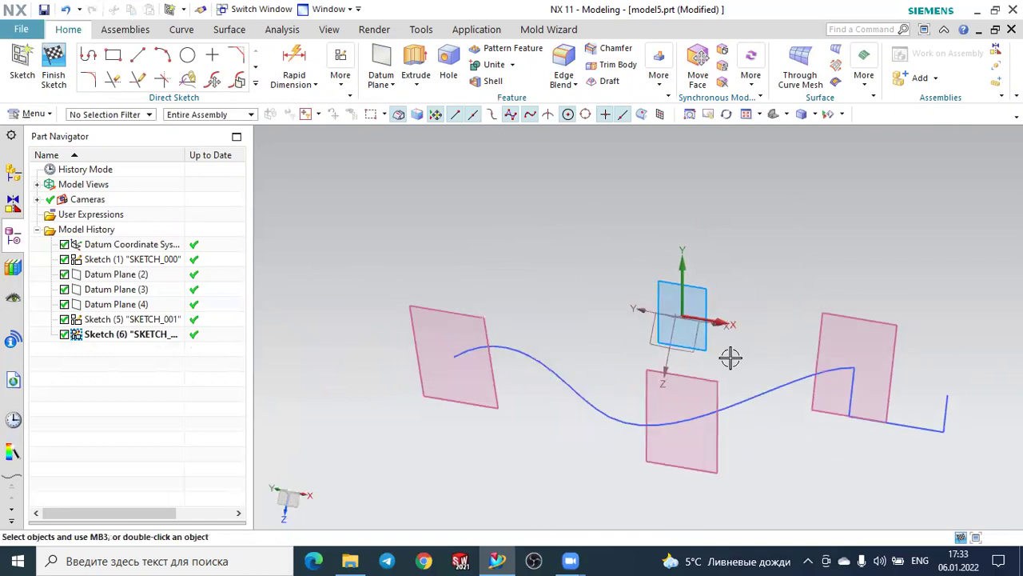
{"action": "left_click", "coordinate": [90, 54]}
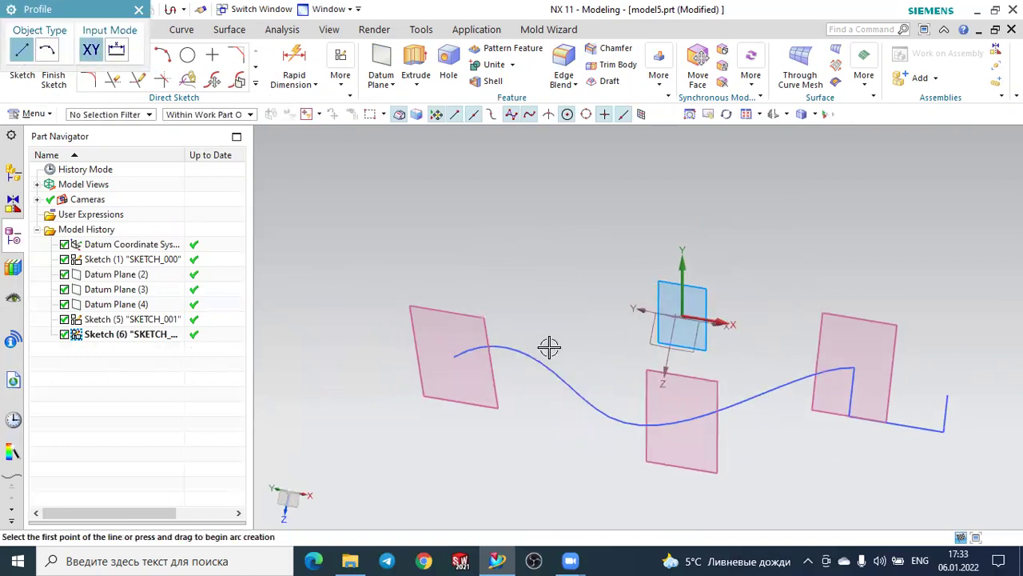
{"action": "left_click", "coordinate": [688, 419]}
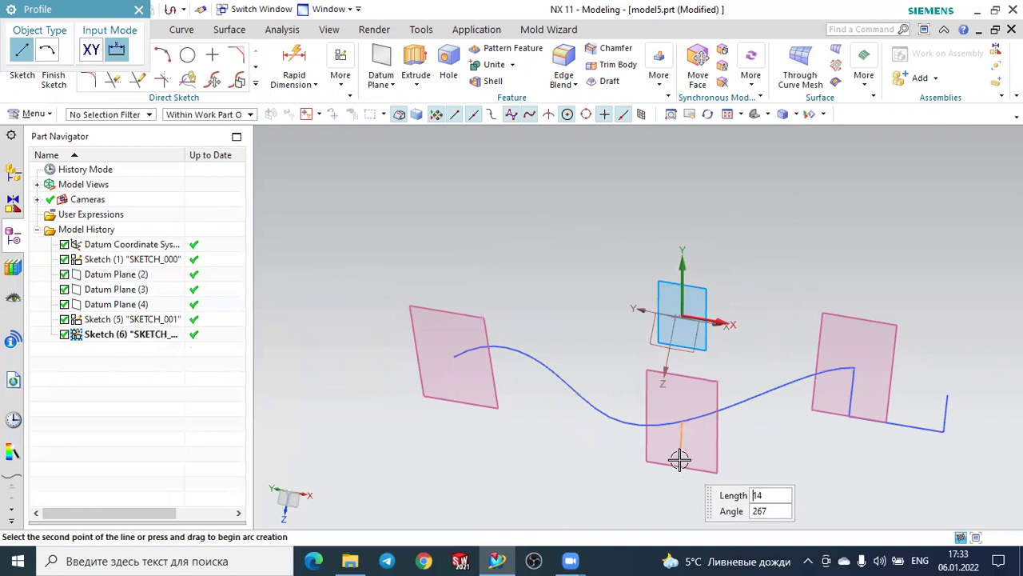
{"action": "left_click", "coordinate": [682, 457]}
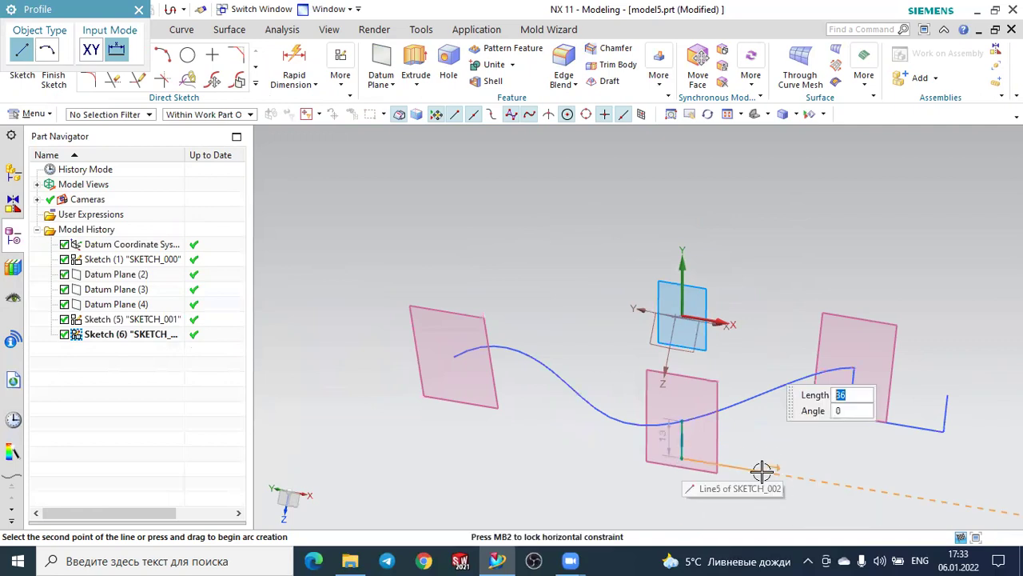
{"action": "left_click", "coordinate": [766, 462]}
{"action": "left_click", "coordinate": [780, 445]}
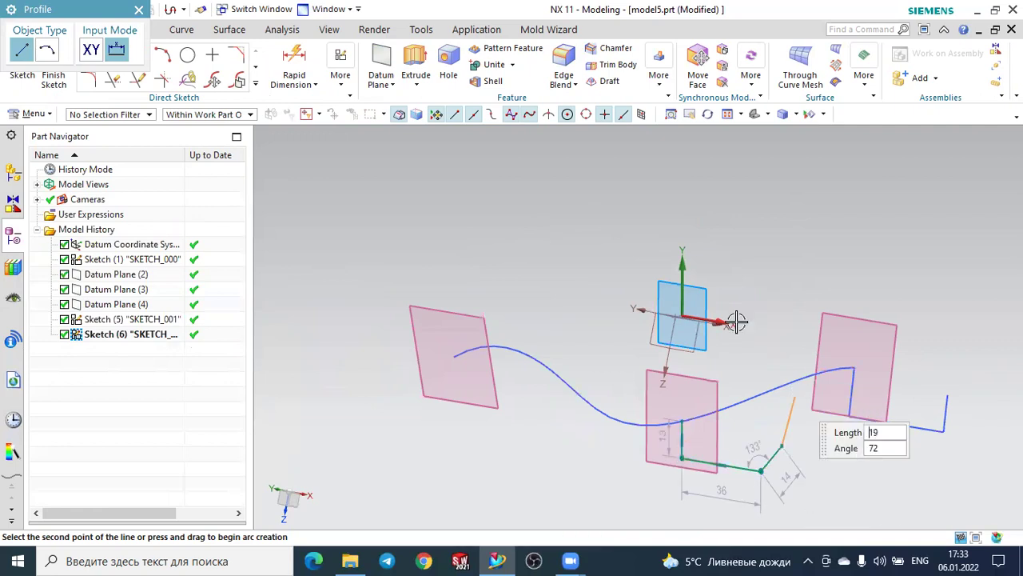
{"action": "key", "text": "Escape"}
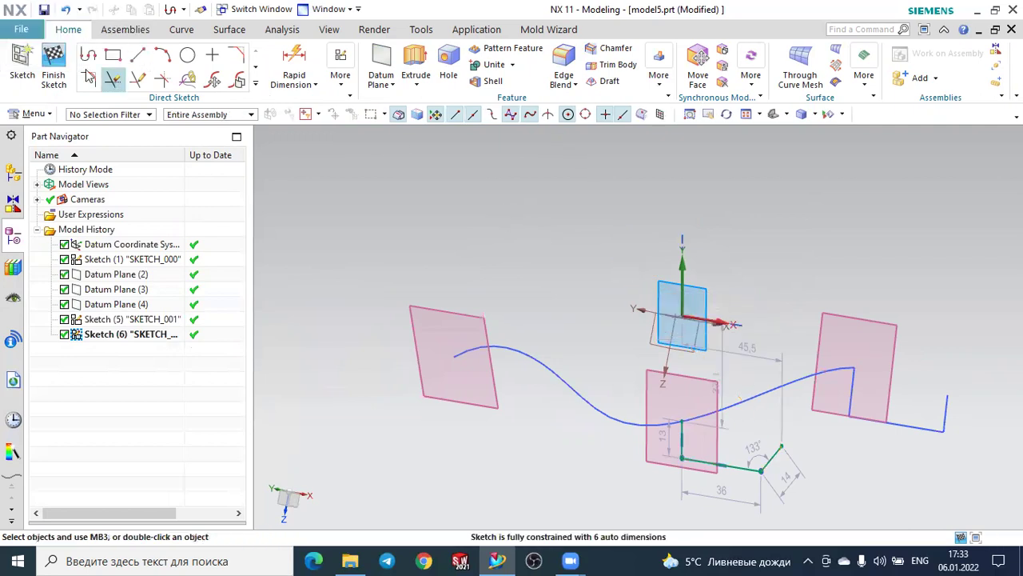
{"action": "left_click", "coordinate": [54, 65]}
- Sketch an arc on Datum Plane (3) starting at the spline's end, then finish the sketch
{"action": "left_click", "coordinate": [22, 64]}
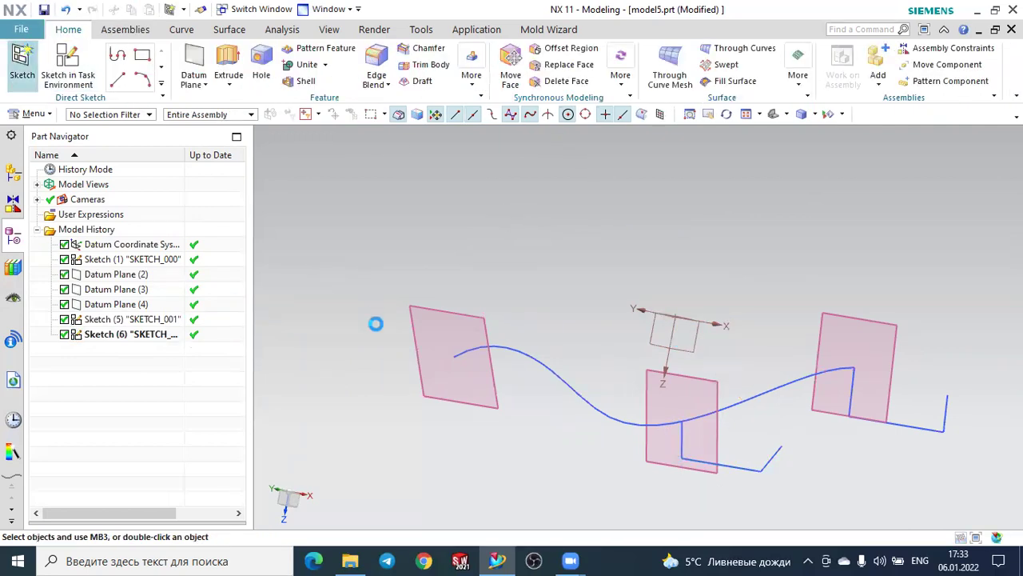
{"action": "left_click", "coordinate": [487, 393]}
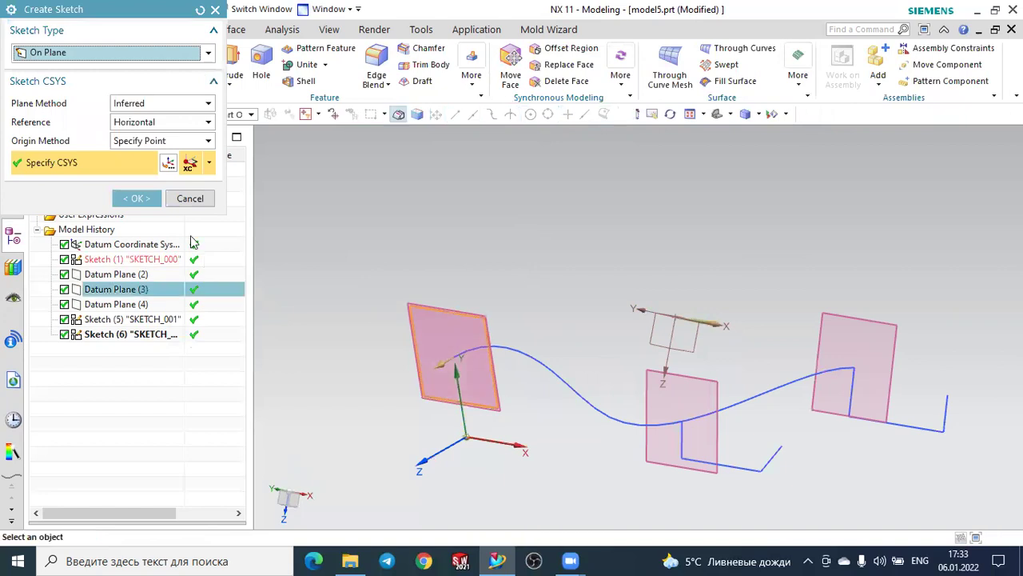
{"action": "left_click", "coordinate": [141, 197]}
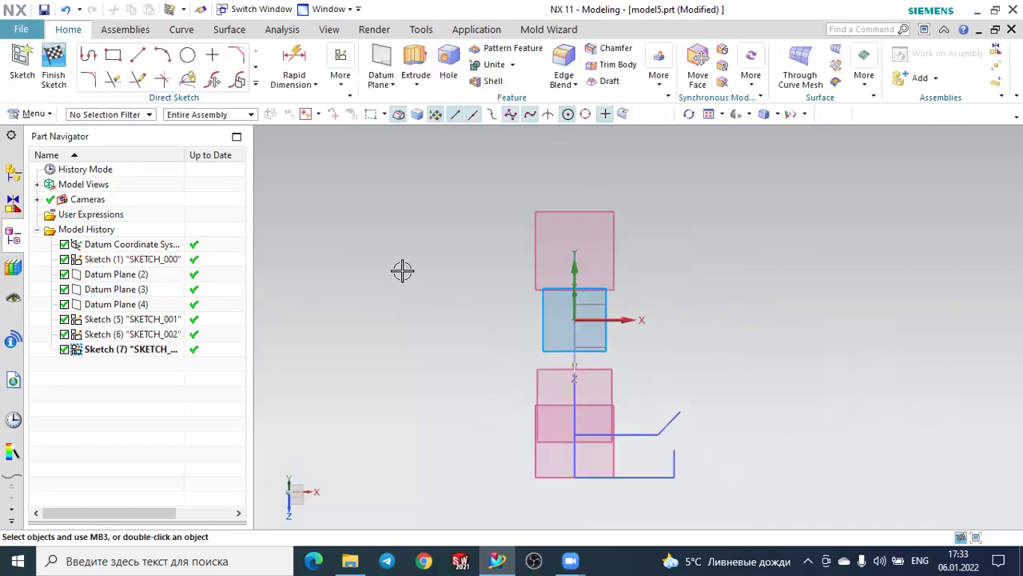
{"action": "middle_click_drag", "start_coordinate": [402, 270], "coordinate": [381, 287]}
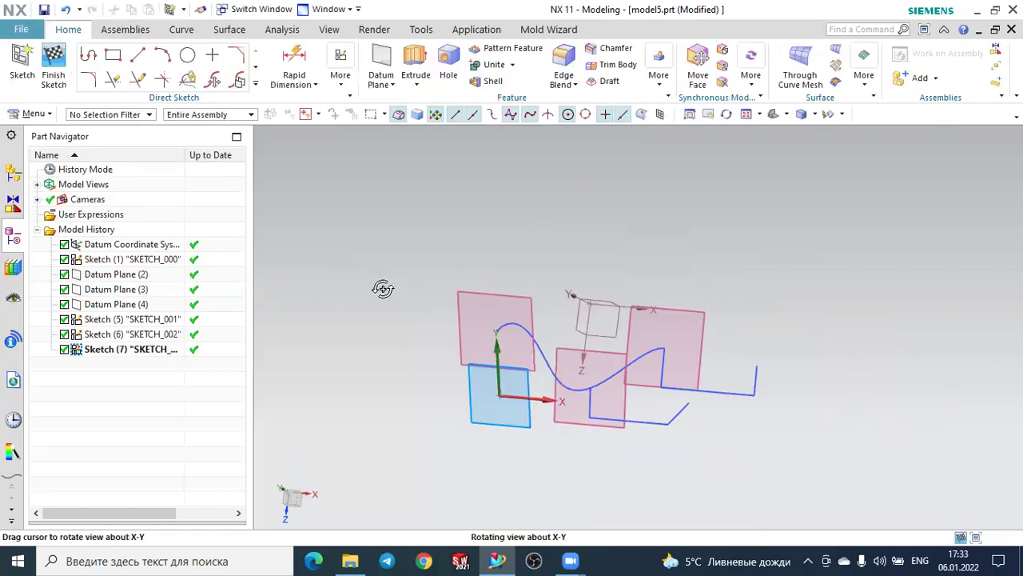
{"action": "left_click", "coordinate": [163, 54]}
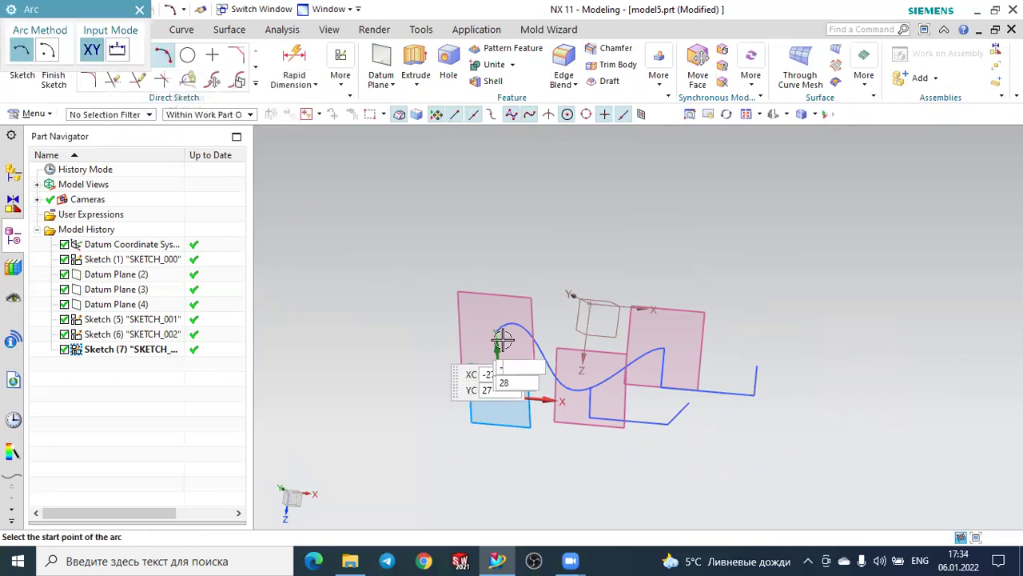
{"action": "middle_click_drag", "start_coordinate": [498, 354], "coordinate": [482, 324]}
{"action": "left_click", "coordinate": [488, 324]}
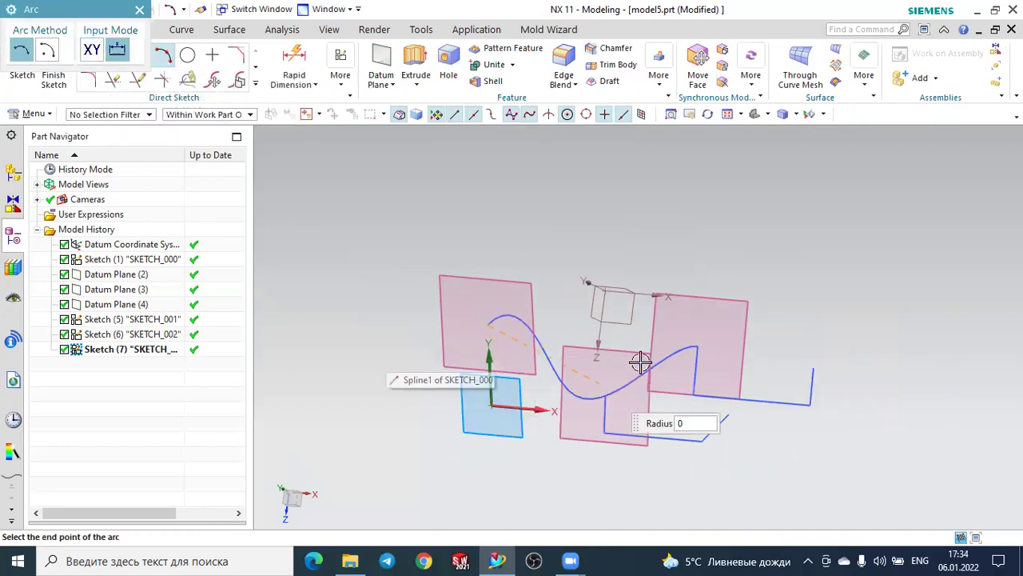
{"action": "left_click", "coordinate": [589, 333]}
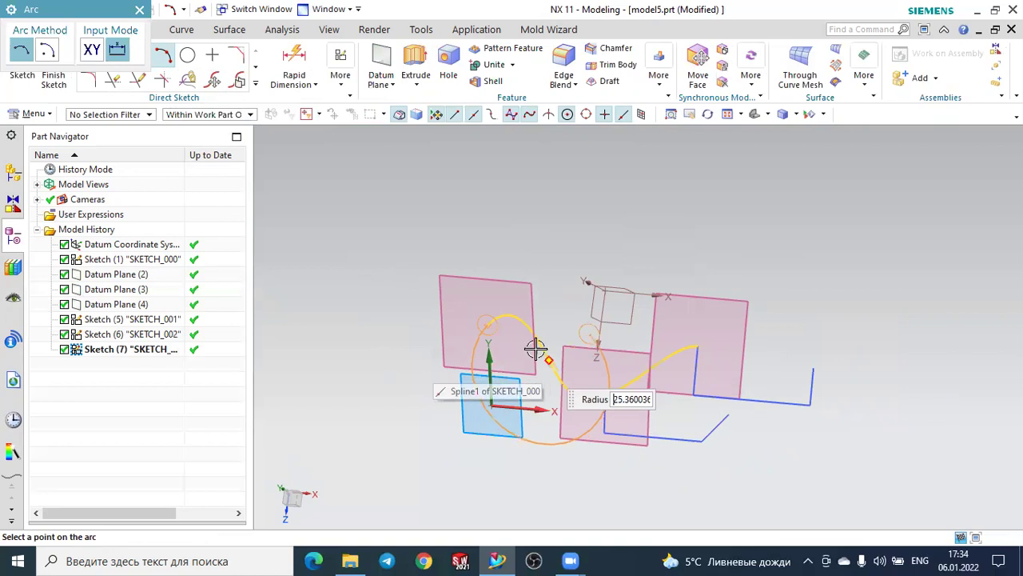
{"action": "left_click", "coordinate": [528, 355]}
{"action": "key", "text": "Escape"}
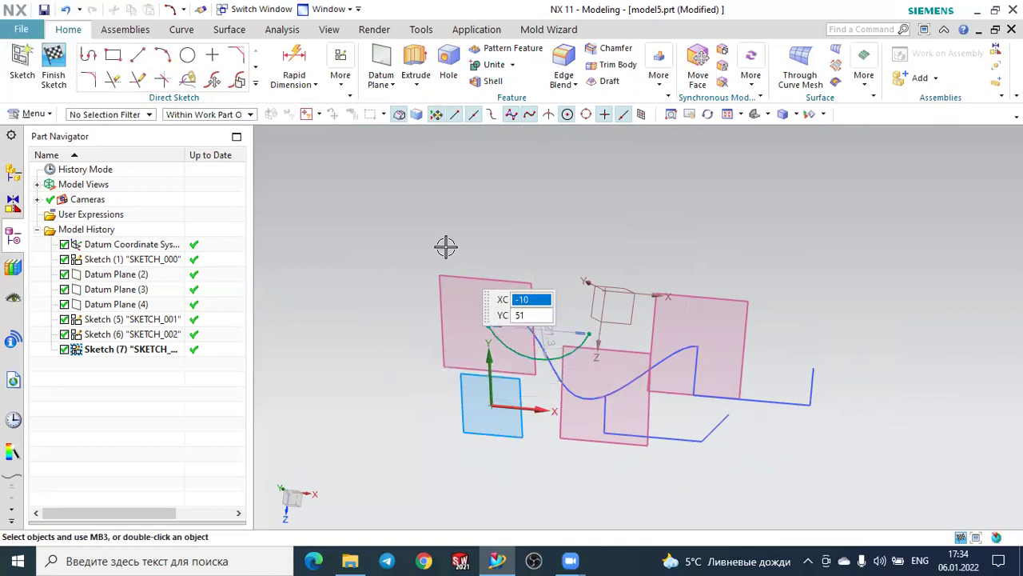
{"action": "left_click", "coordinate": [53, 60]}
{"action": "mouse_move", "coordinate": [679, 269]}
{"action": "middle_mouse_down"}
{"action": "mouse_move", "coordinate": [632, 283]}
{"action": "mouse_move", "coordinate": [662, 295]}
{"action": "mouse_move", "coordinate": [573, 212]}
{"action": "middle_mouse_up"}
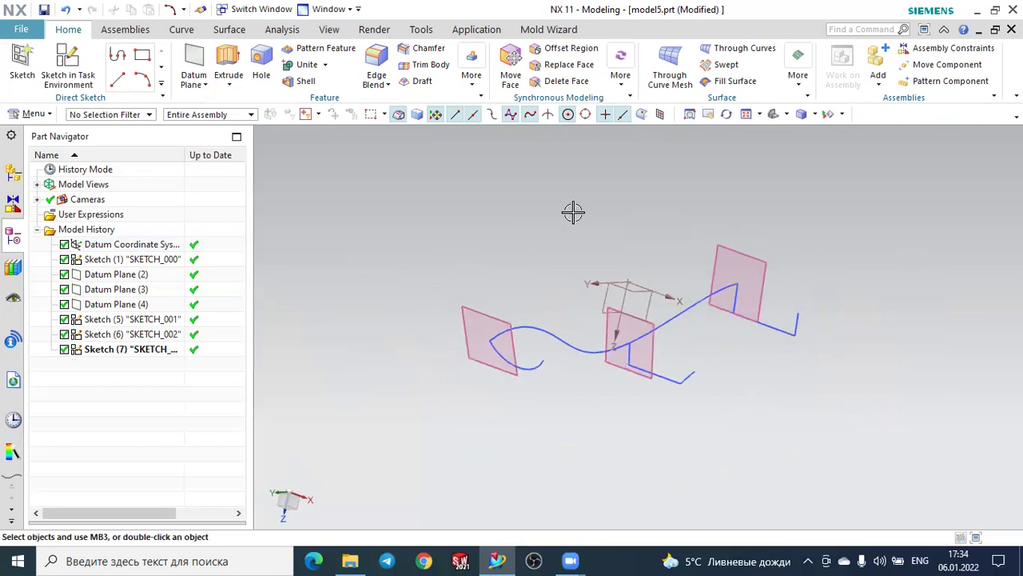
- Start a Styled Sweep with the 1 Guide type
{"action": "left_click", "coordinate": [231, 34]}
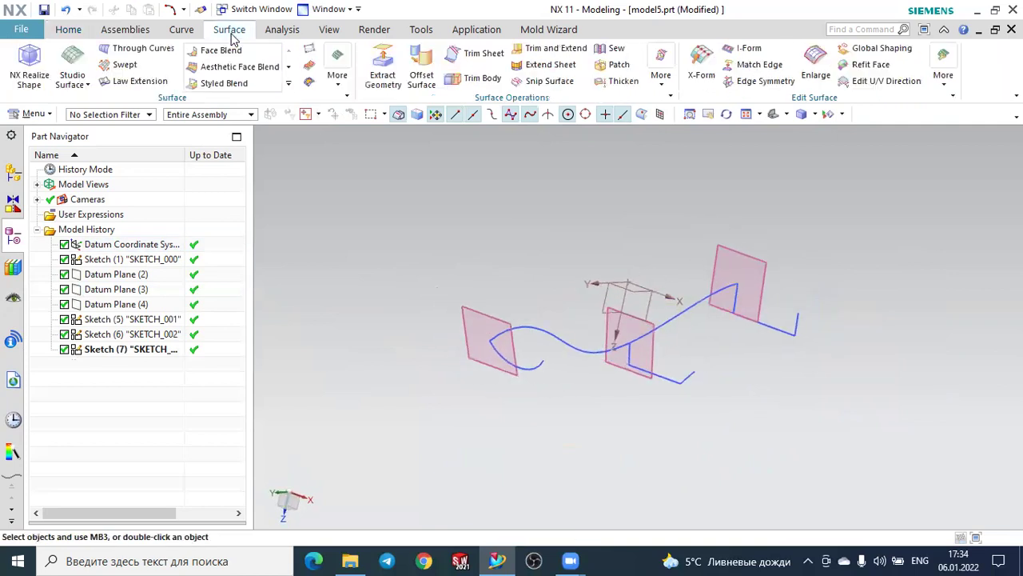
{"action": "left_click", "coordinate": [335, 89]}
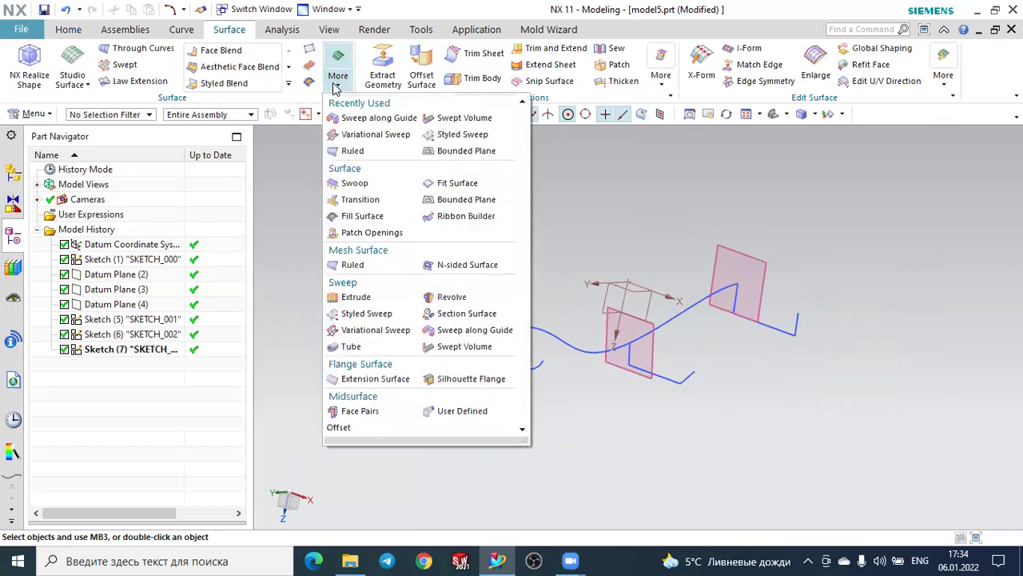
{"action": "left_click", "coordinate": [446, 135]}
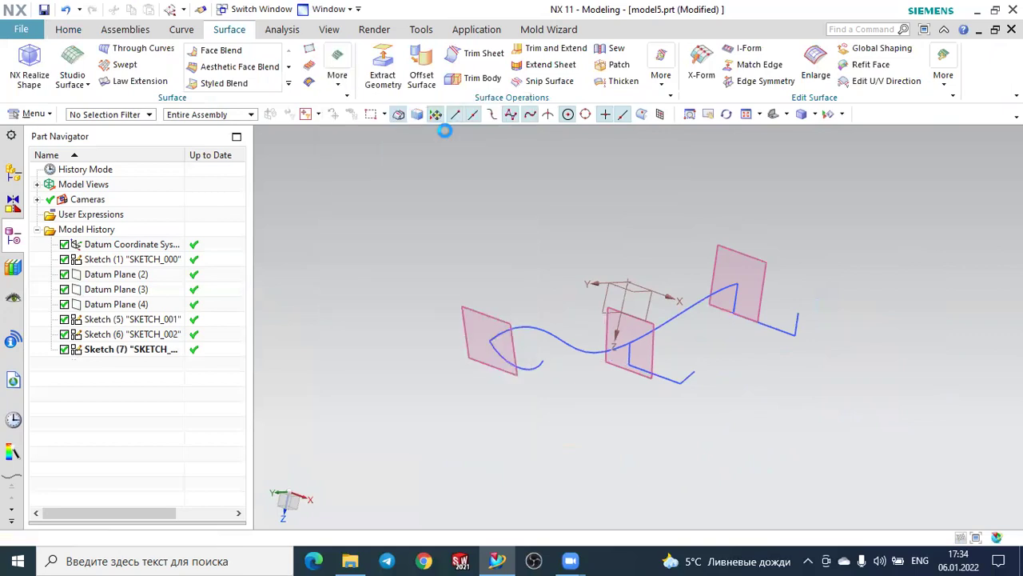
{"action": "left_click", "coordinate": [82, 53]}
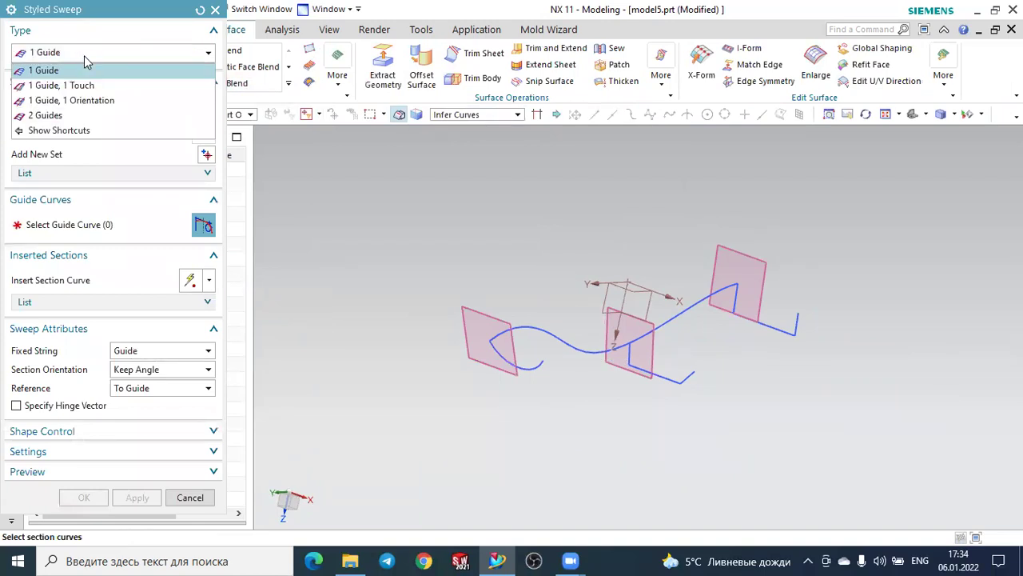
{"action": "left_click", "coordinate": [71, 72]}
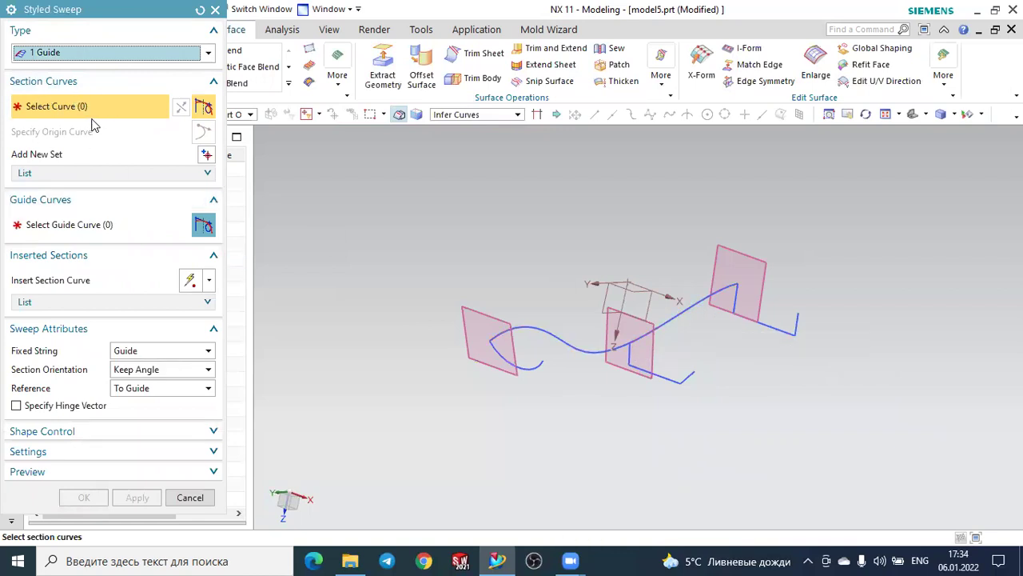
{"action": "scroll", "coordinate": [826, 370], "scroll_direction": "down", "scroll_amount": 1}
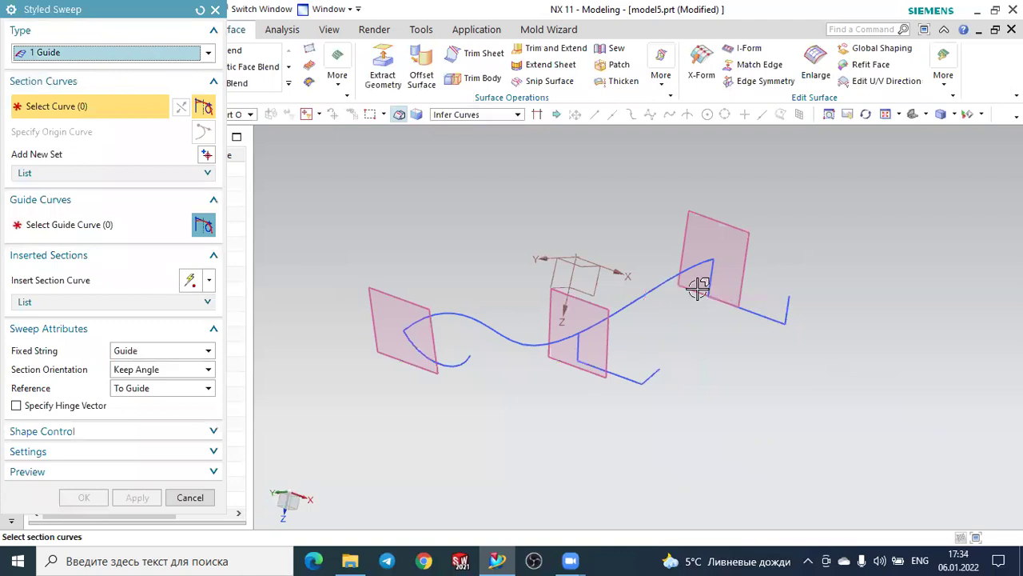
- Pick the two L-shaped profiles and the arc as sections, the spline as guide, and create the sweep
{"action": "left_click", "coordinate": [782, 310]}
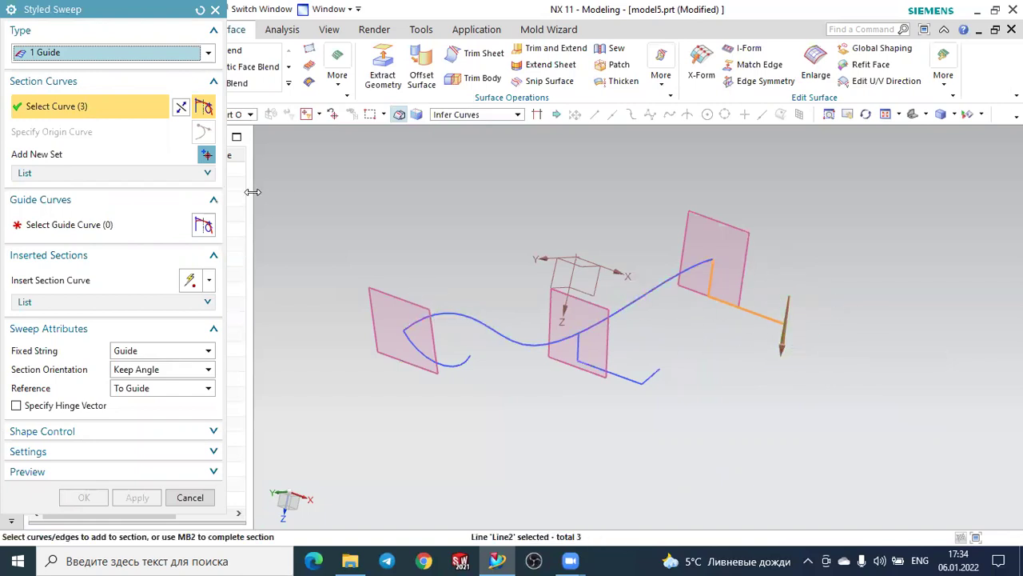
{"action": "left_click", "coordinate": [207, 154]}
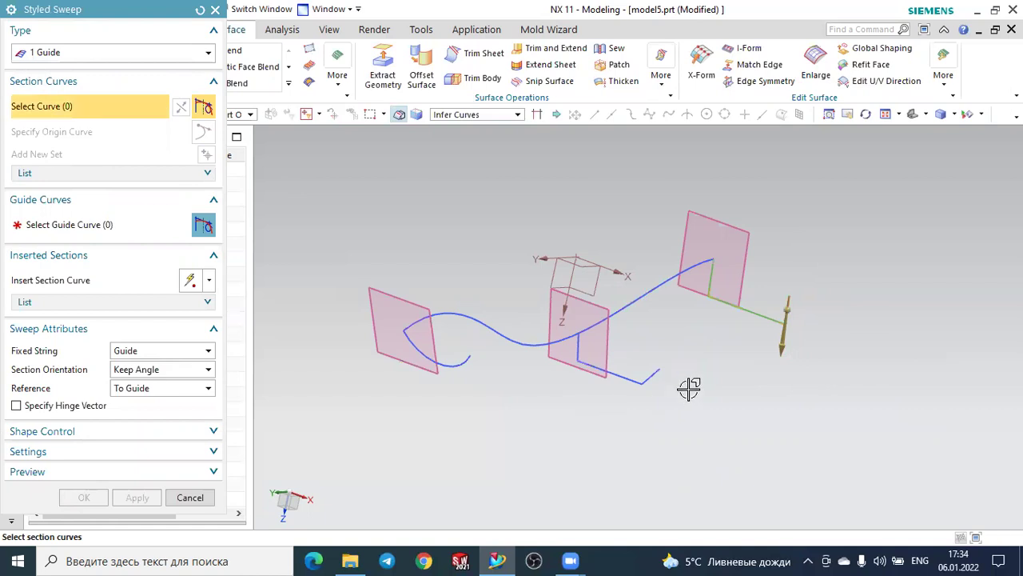
{"action": "left_click", "coordinate": [653, 375]}
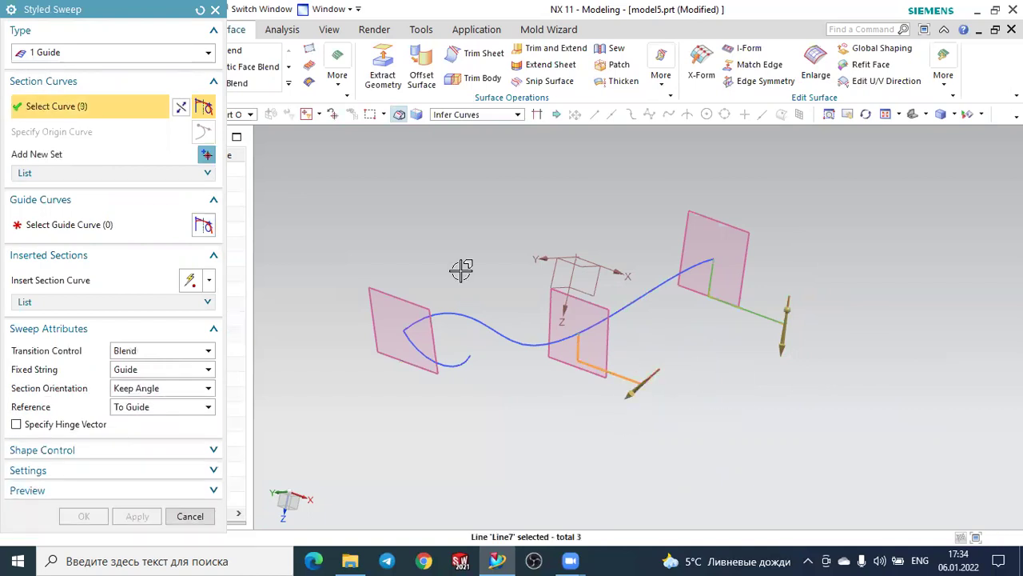
{"action": "left_click", "coordinate": [206, 154]}
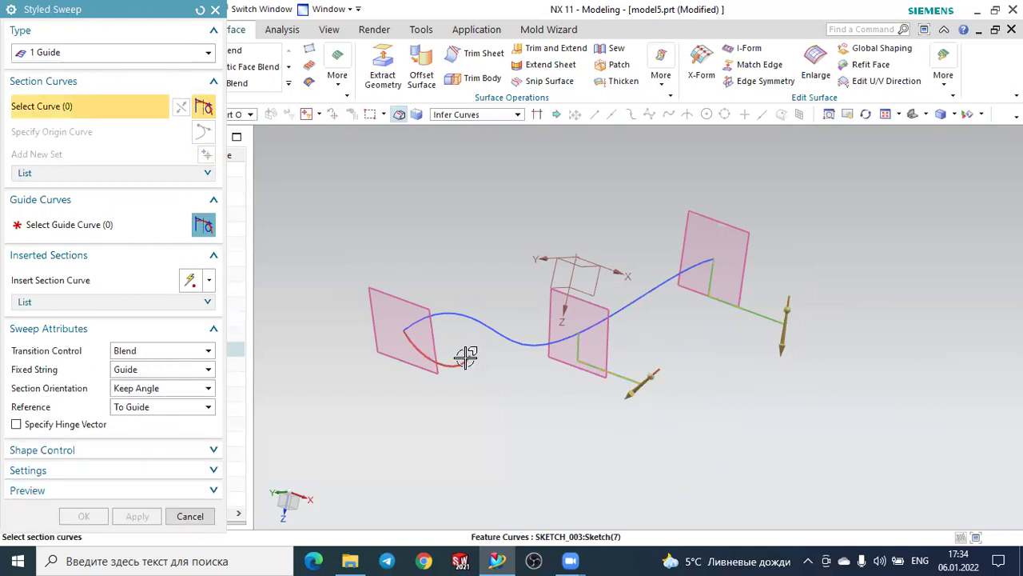
{"action": "left_click", "coordinate": [466, 357]}
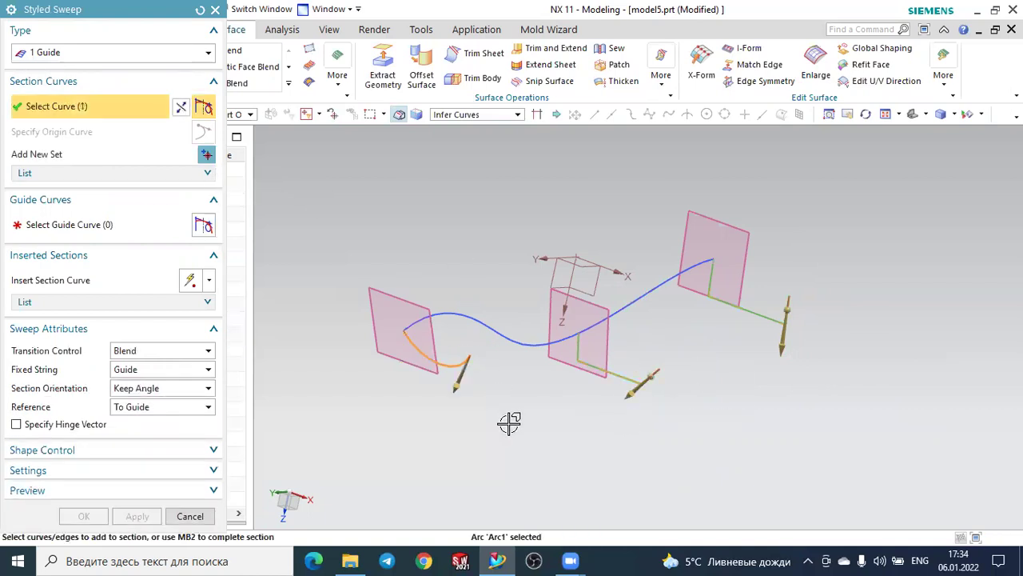
{"action": "left_click", "coordinate": [102, 224]}
{"action": "left_click", "coordinate": [646, 294]}
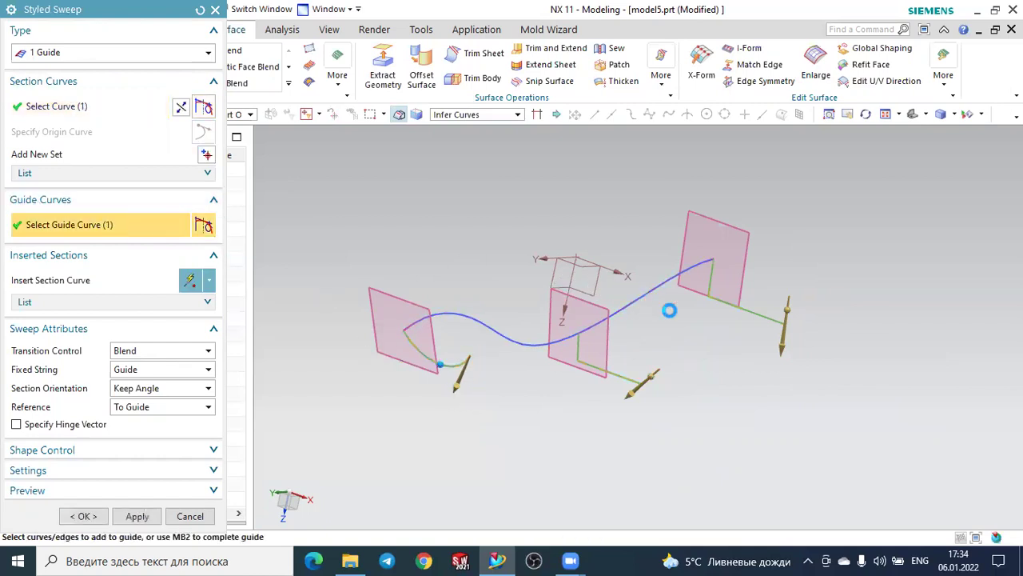
{"action": "mouse_move", "coordinate": [726, 354]}
{"action": "middle_mouse_down"}
{"action": "mouse_move", "coordinate": [709, 342]}
{"action": "mouse_move", "coordinate": [632, 404]}
{"action": "mouse_move", "coordinate": [658, 354]}
{"action": "mouse_move", "coordinate": [724, 359]}
{"action": "mouse_move", "coordinate": [754, 378]}
{"action": "mouse_move", "coordinate": [642, 398]}
{"action": "mouse_move", "coordinate": [733, 386]}
{"action": "middle_mouse_up"}
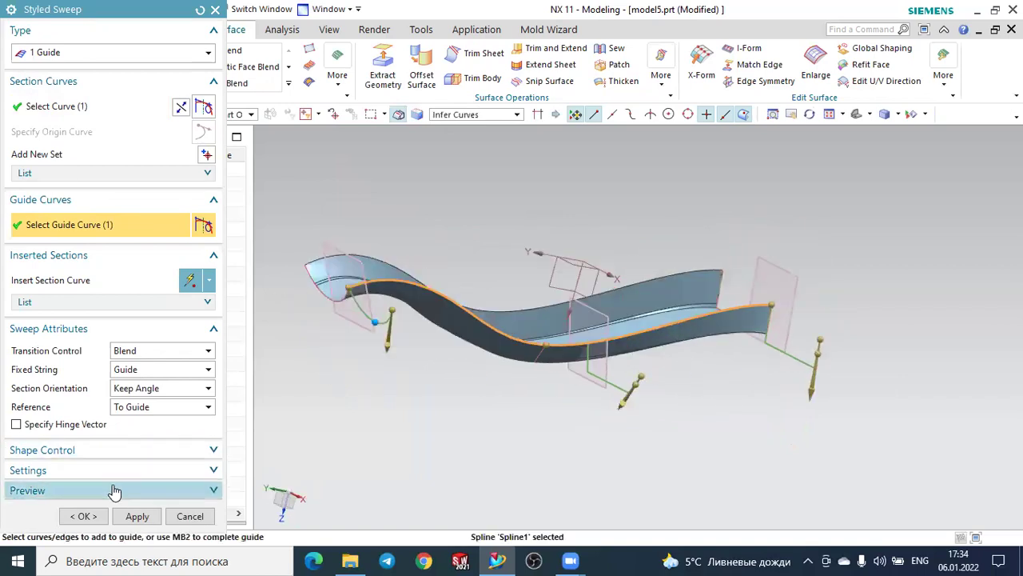
{"action": "left_click", "coordinate": [83, 515]}
{"action": "mouse_move", "coordinate": [421, 392]}
{"action": "middle_mouse_down"}
{"action": "mouse_move", "coordinate": [498, 418]}
{"action": "mouse_move", "coordinate": [464, 411]}
{"action": "middle_mouse_up"}
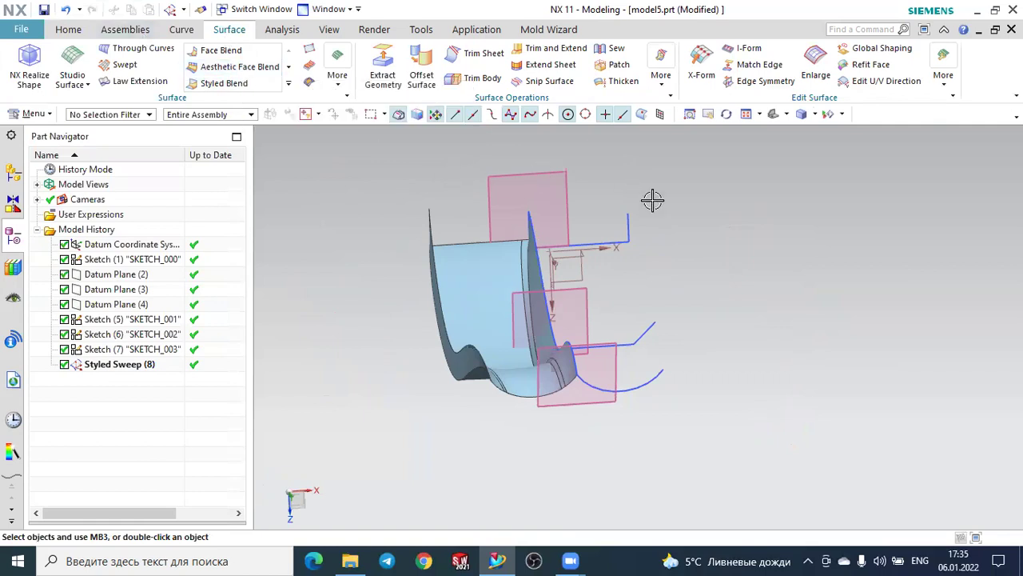
{"action": "mouse_move", "coordinate": [650, 222]}
{"action": "middle_mouse_down"}
{"action": "mouse_move", "coordinate": [621, 236]}
{"action": "mouse_move", "coordinate": [573, 233]}
{"action": "mouse_move", "coordinate": [541, 267]}
{"action": "mouse_move", "coordinate": [666, 253]}
{"action": "mouse_move", "coordinate": [583, 266]}
{"action": "mouse_move", "coordinate": [522, 229]}
{"action": "middle_mouse_up"}
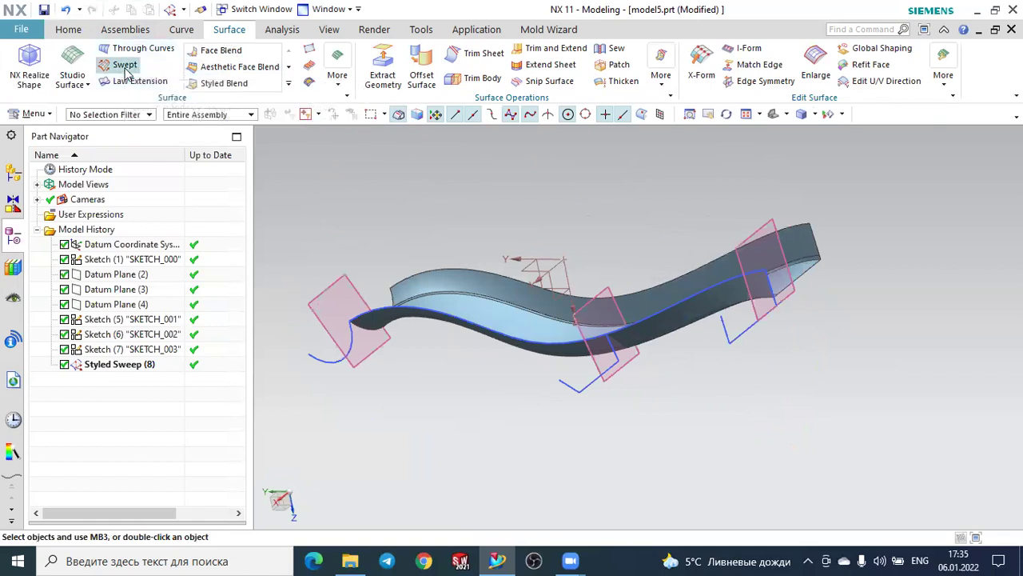
{"action": "left_click", "coordinate": [348, 86]}
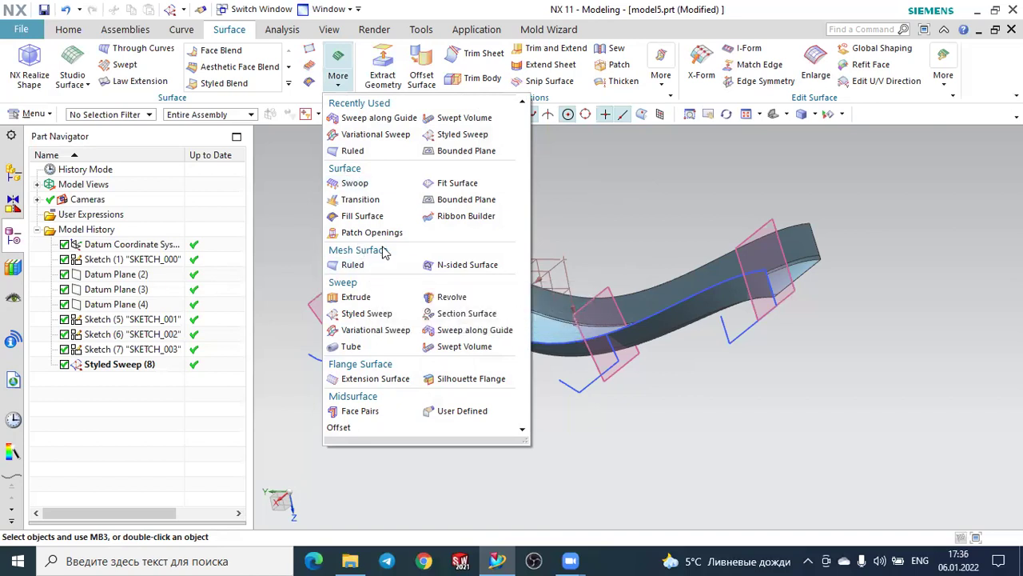
{"action": "left_click", "coordinate": [643, 187]}
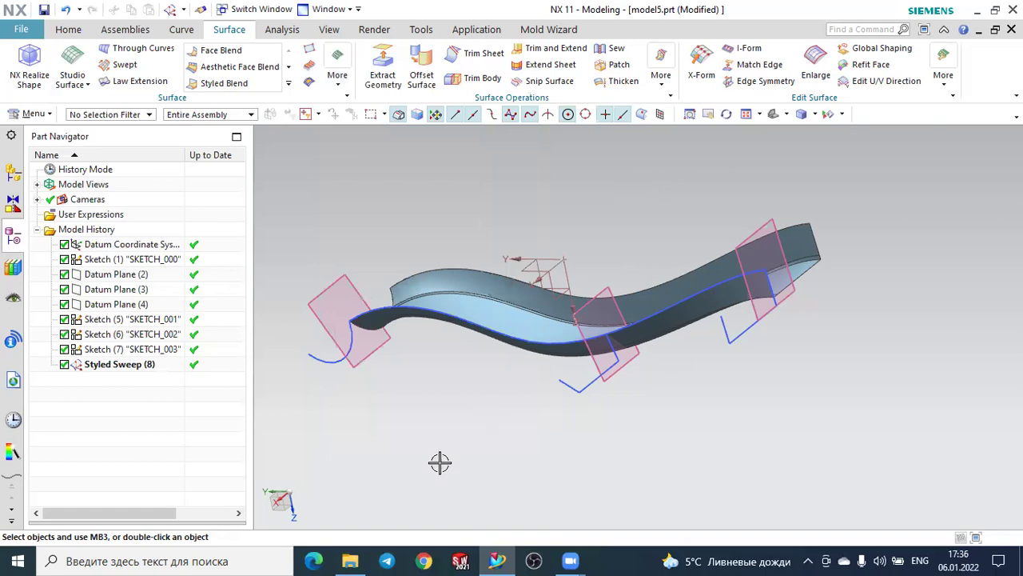